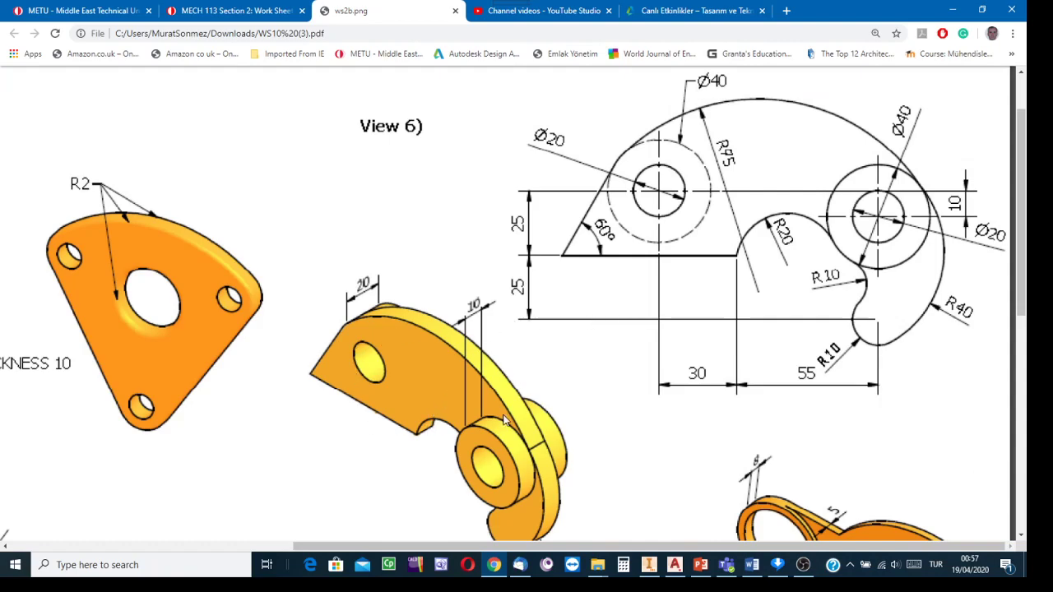
- Scroll the PDF to the instruction line, then switch from Chrome to Autodesk Inventor
scroll(503, 417, "down", 1)
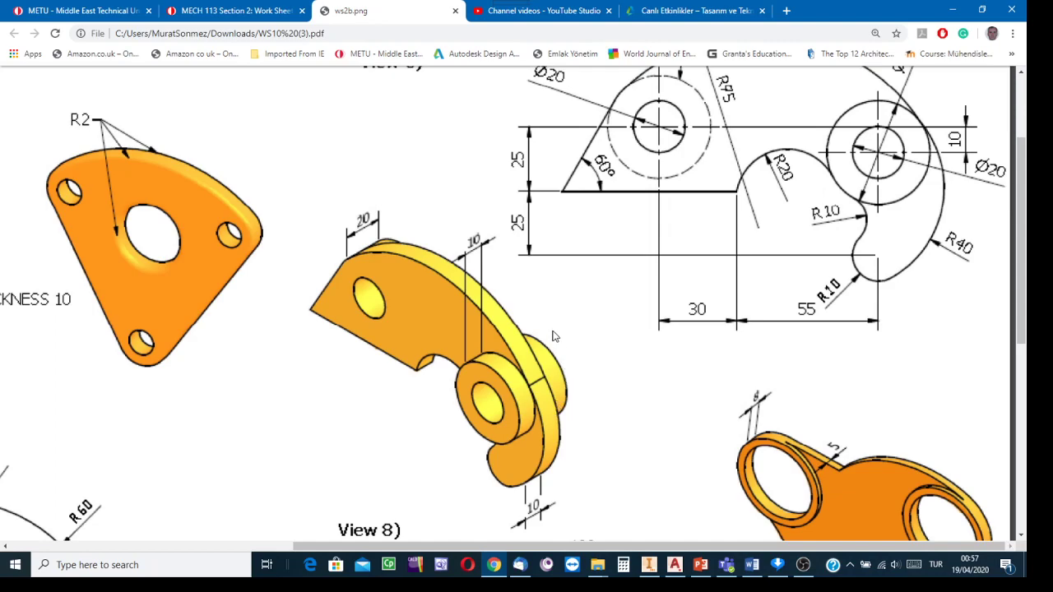
scroll(565, 337, "up", 1)
scroll(565, 339, "down", 1)
scroll(706, 265, "up", 1)
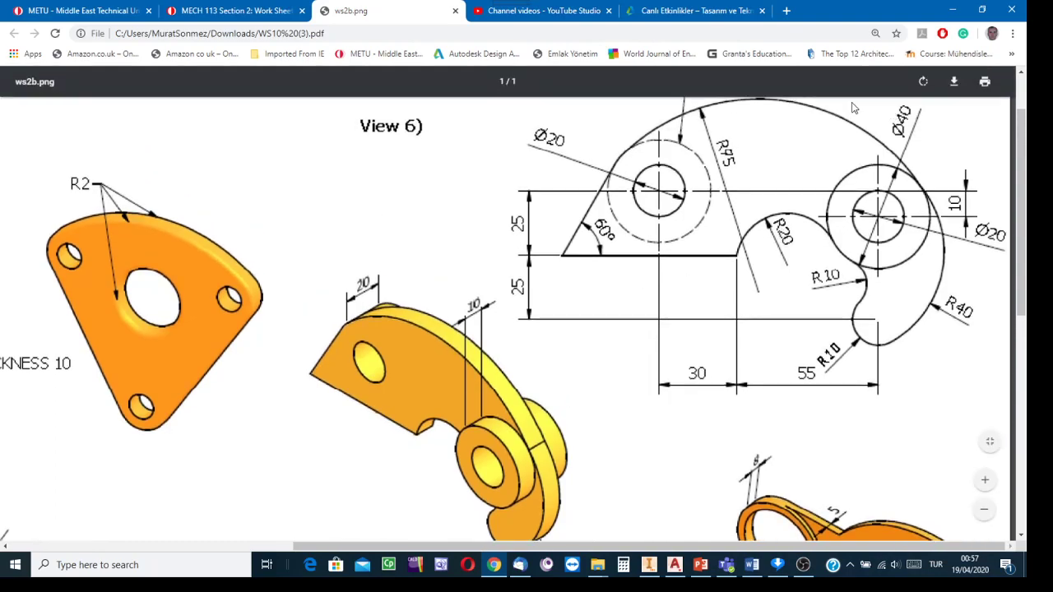
scroll(484, 372, "down", 1)
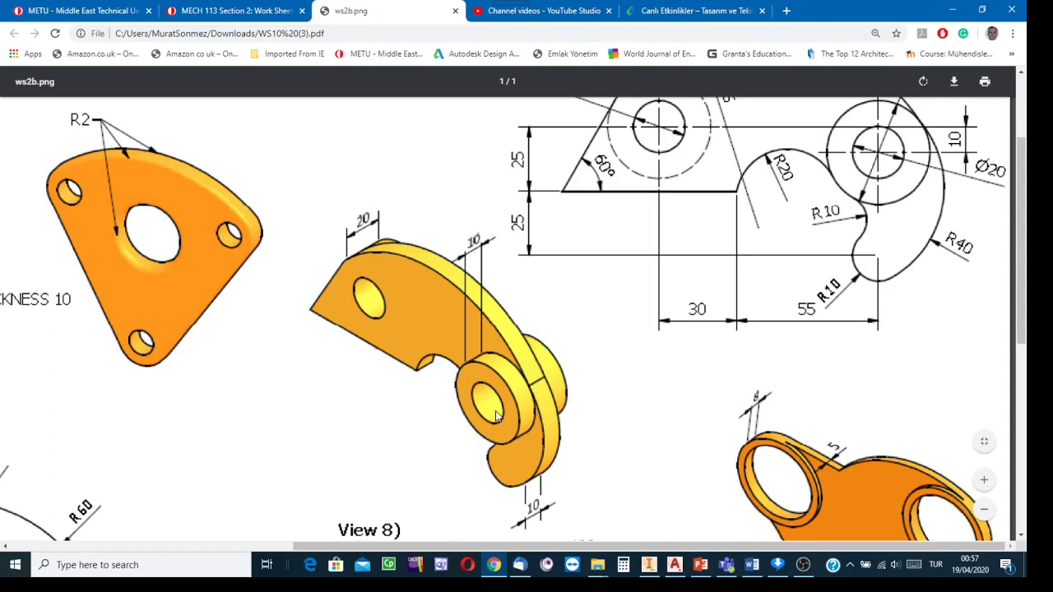
scroll(500, 418, "up", 1)
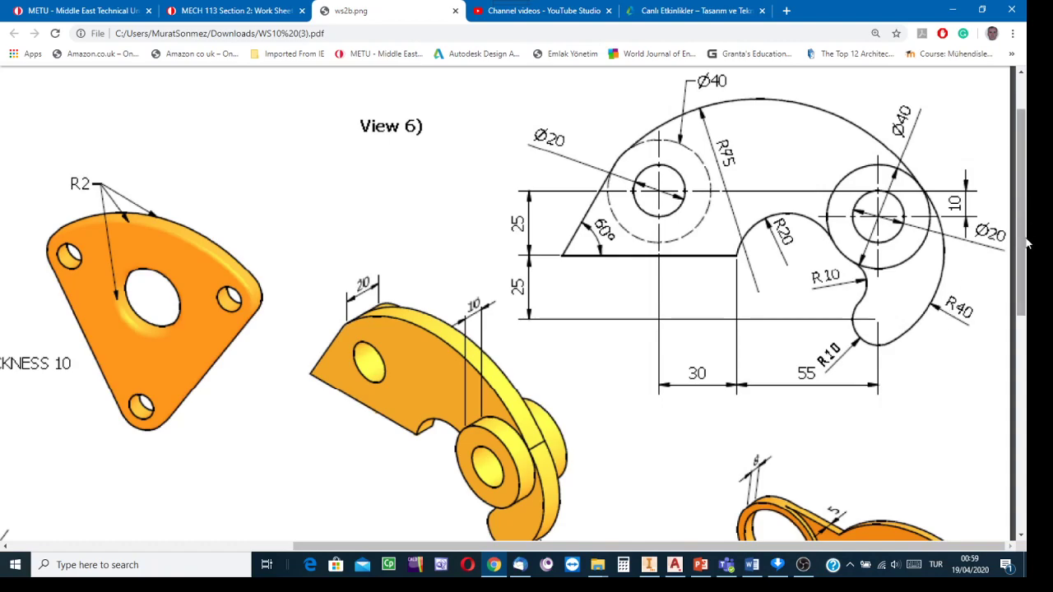
scroll(1010, 261, "up", 2)
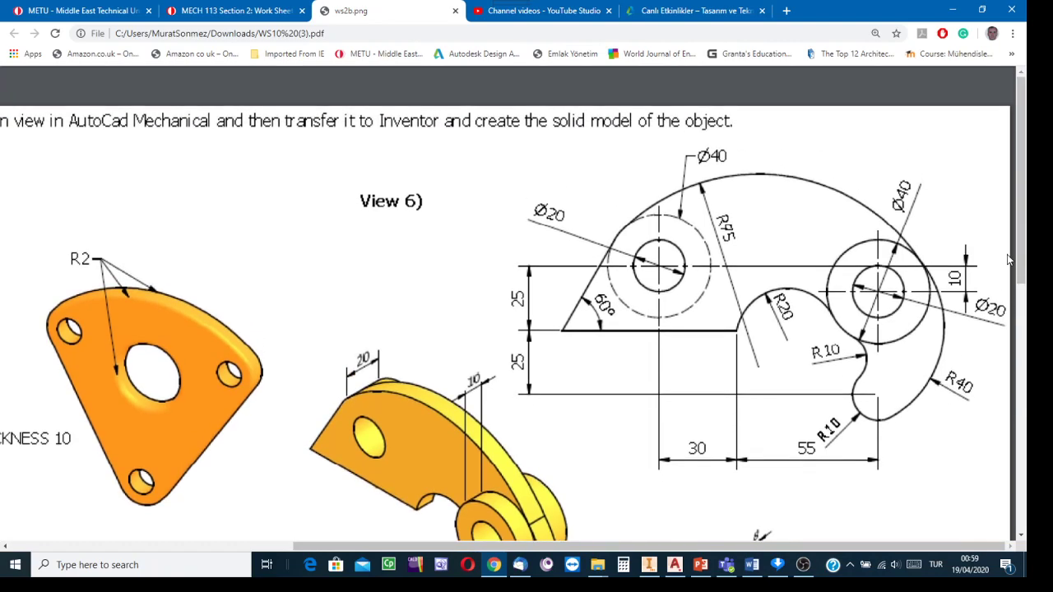
scroll(1010, 260, "down", 2)
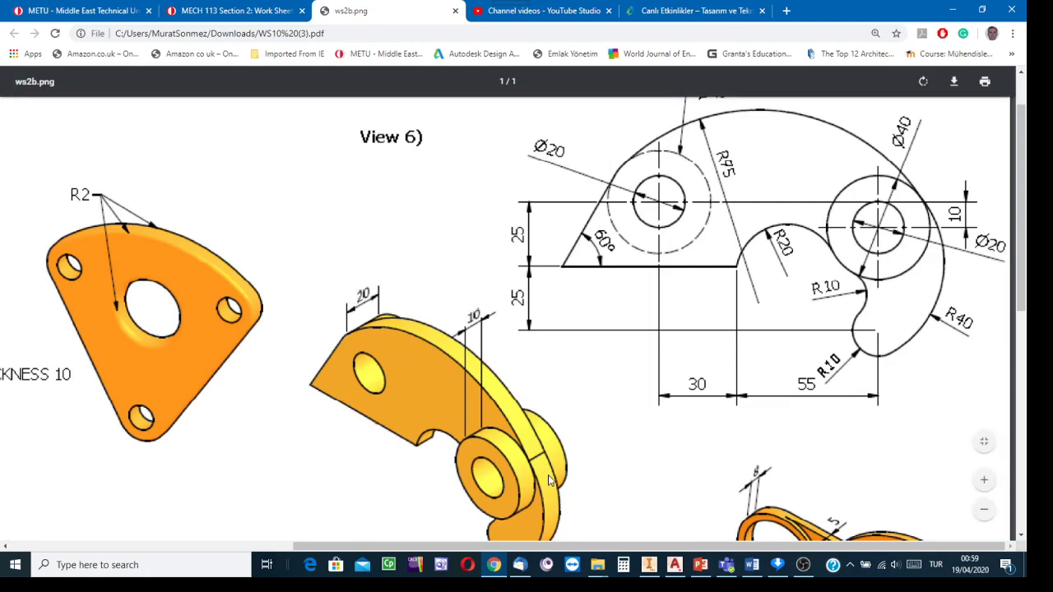
left_click(649, 566)
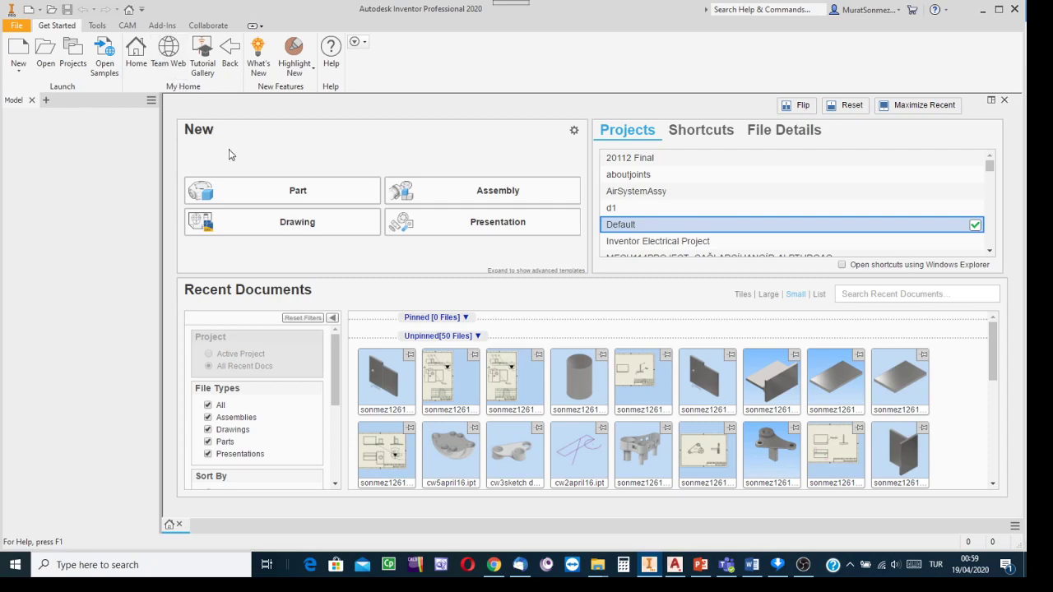
- Create a new part from the en-US Metric Standard (mm).ipt template
left_click(14, 51)
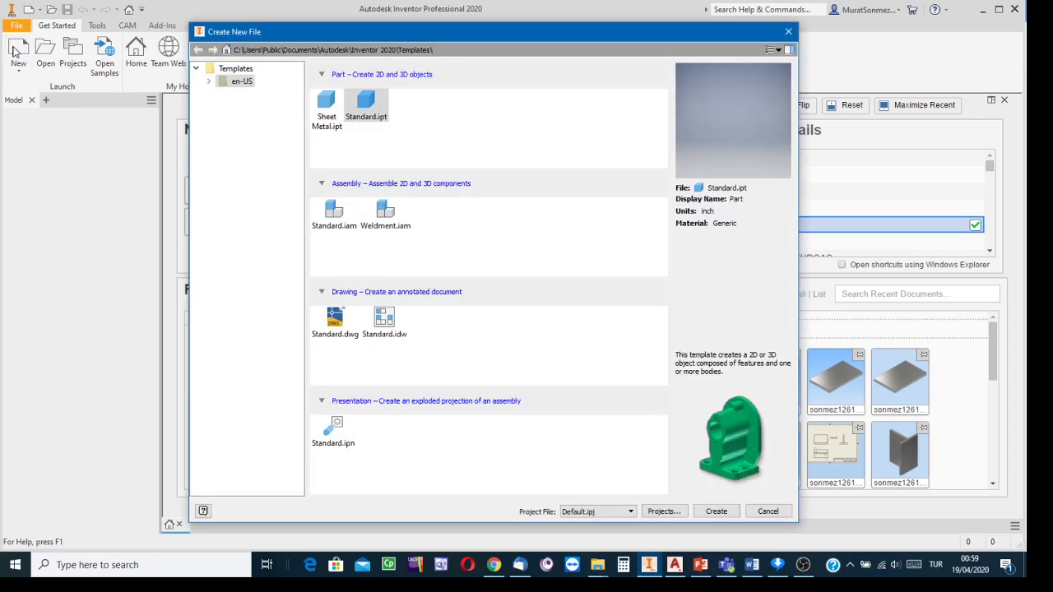
left_click(207, 82)
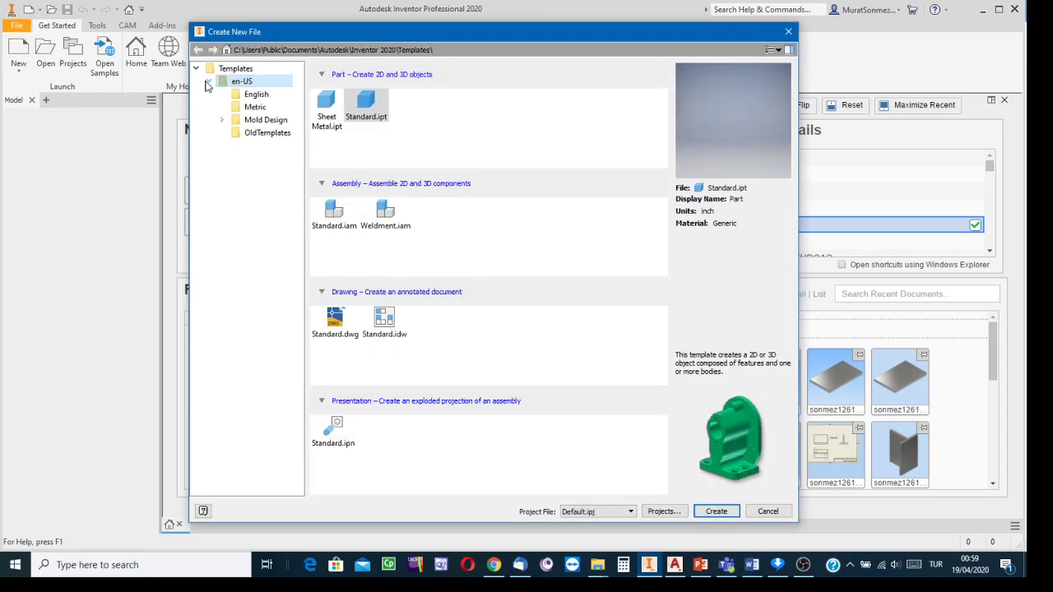
left_click(255, 109)
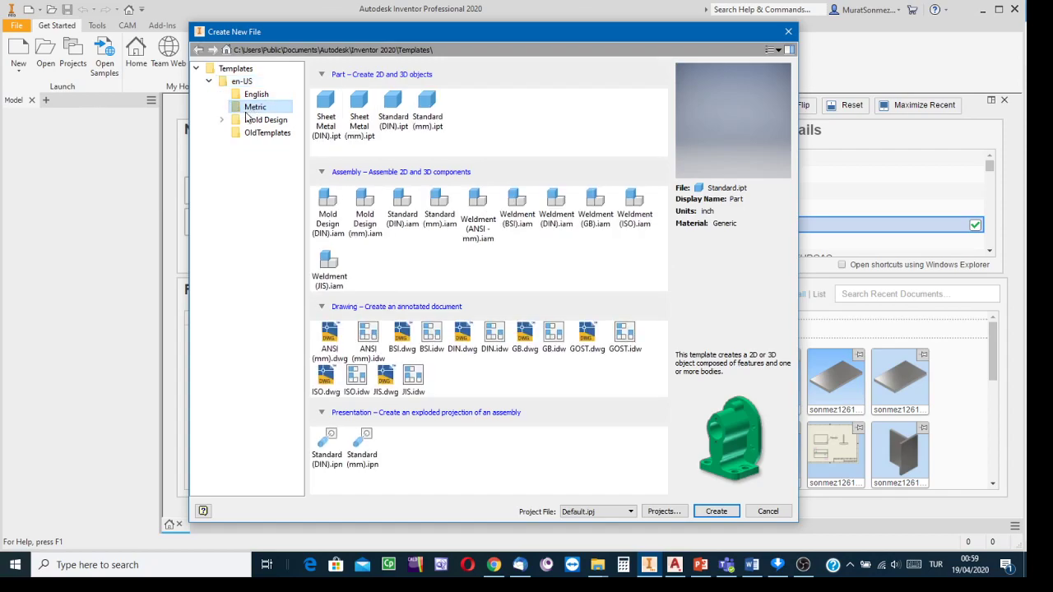
left_click(428, 110)
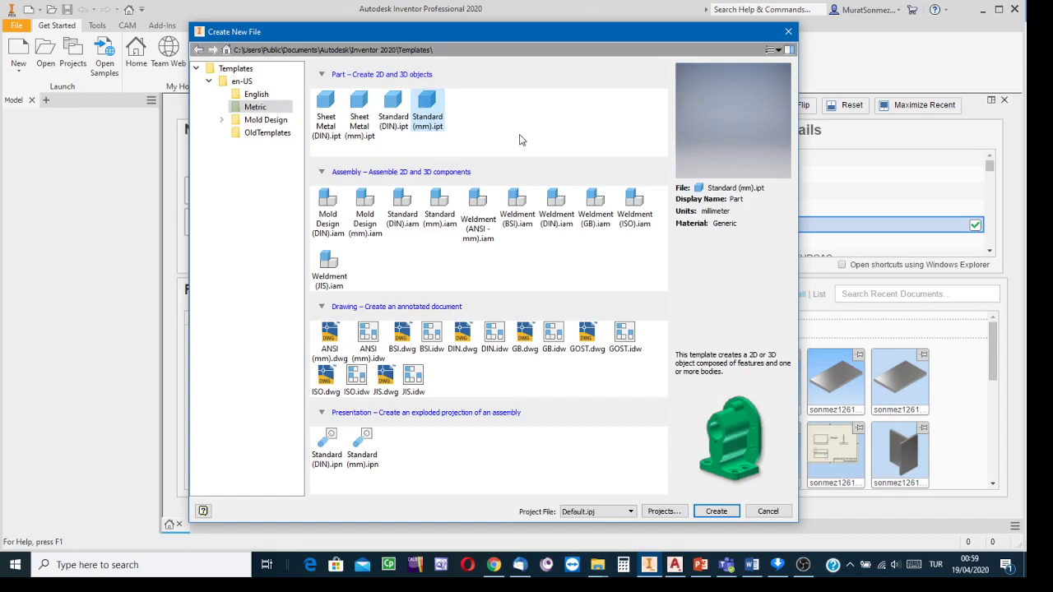
left_click(716, 512)
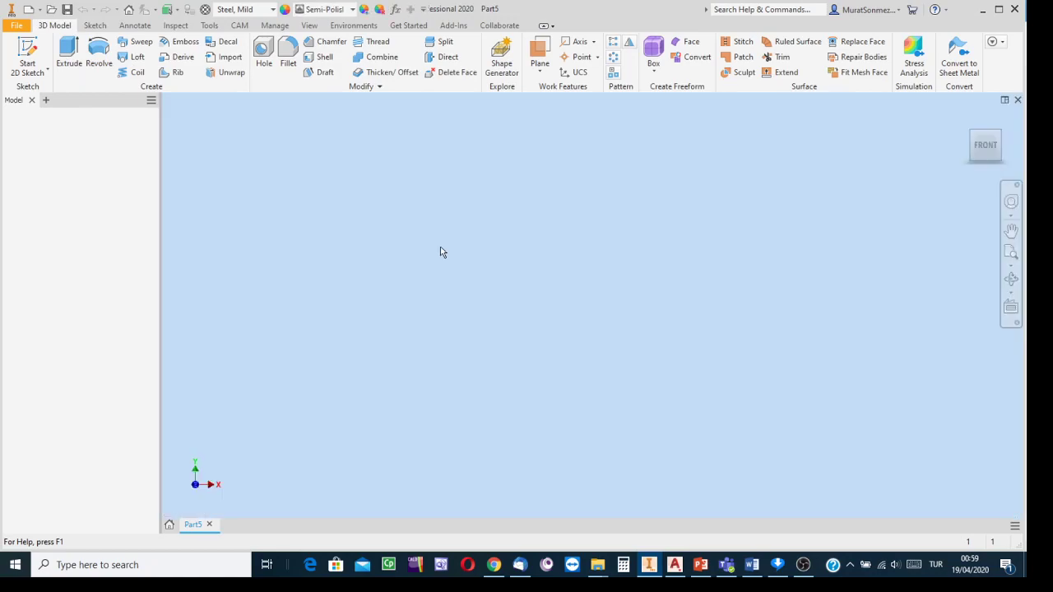
- Start a 2D sketch on the XZ origin plane, then return to the View 6 drawing in Chrome
left_click(27, 50)
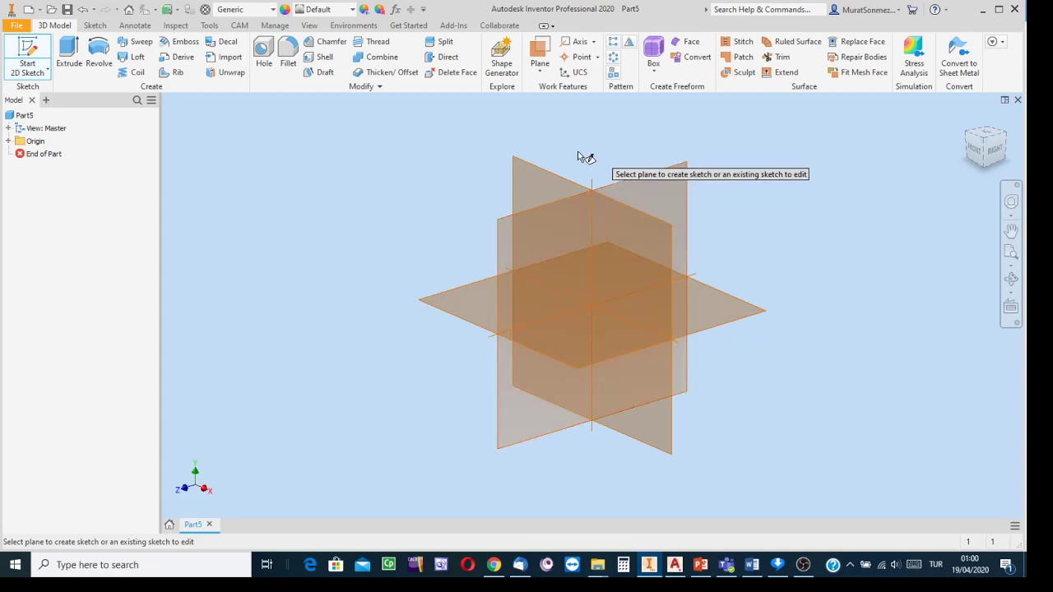
left_click(729, 321)
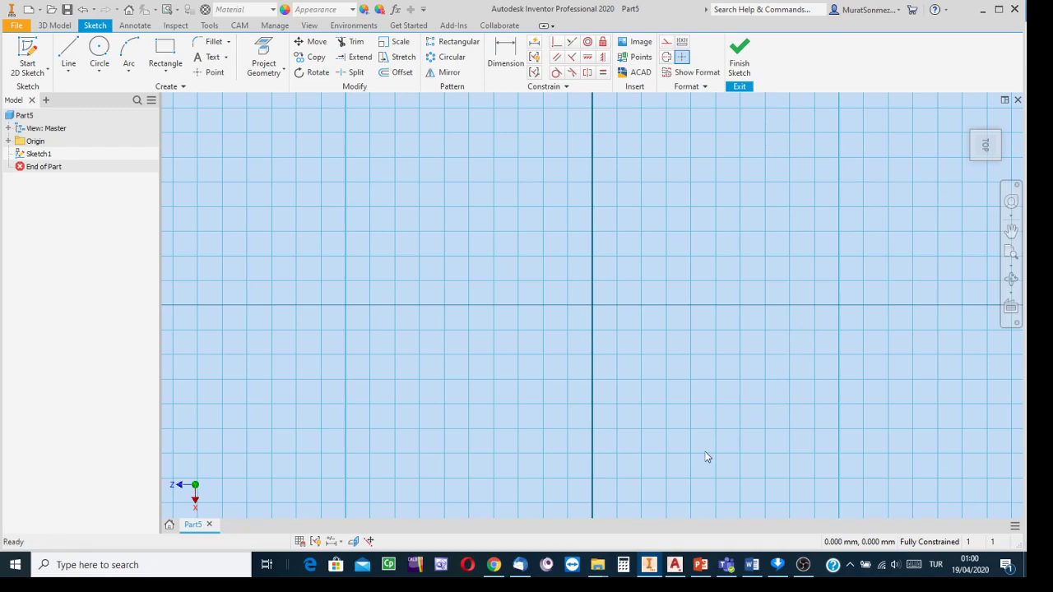
left_click(494, 565)
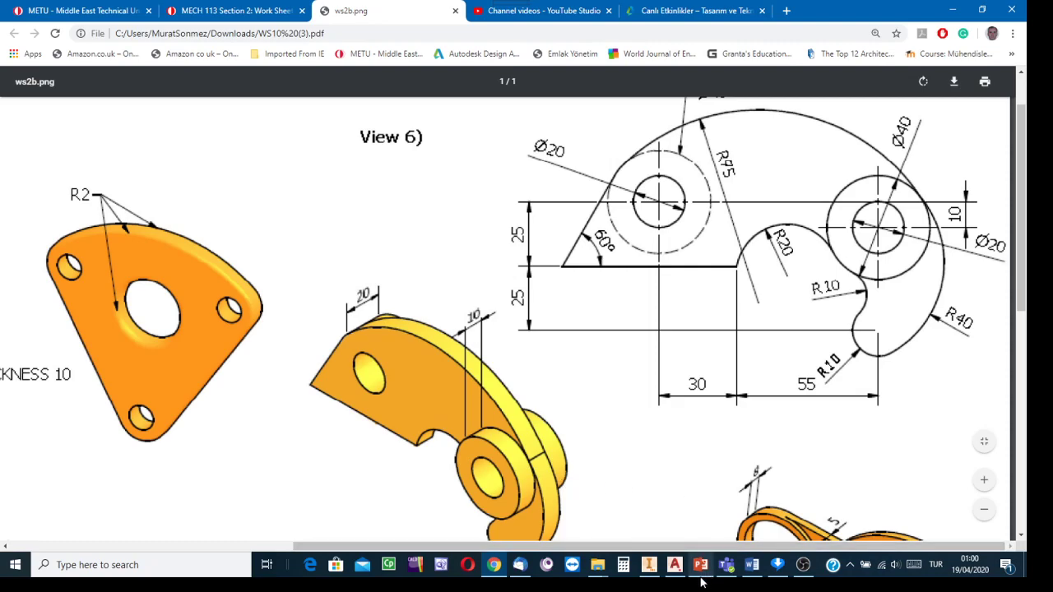
- Switch from the Chrome drawing back to the empty Sketch1 in Inventor
mouse_move(654, 573)
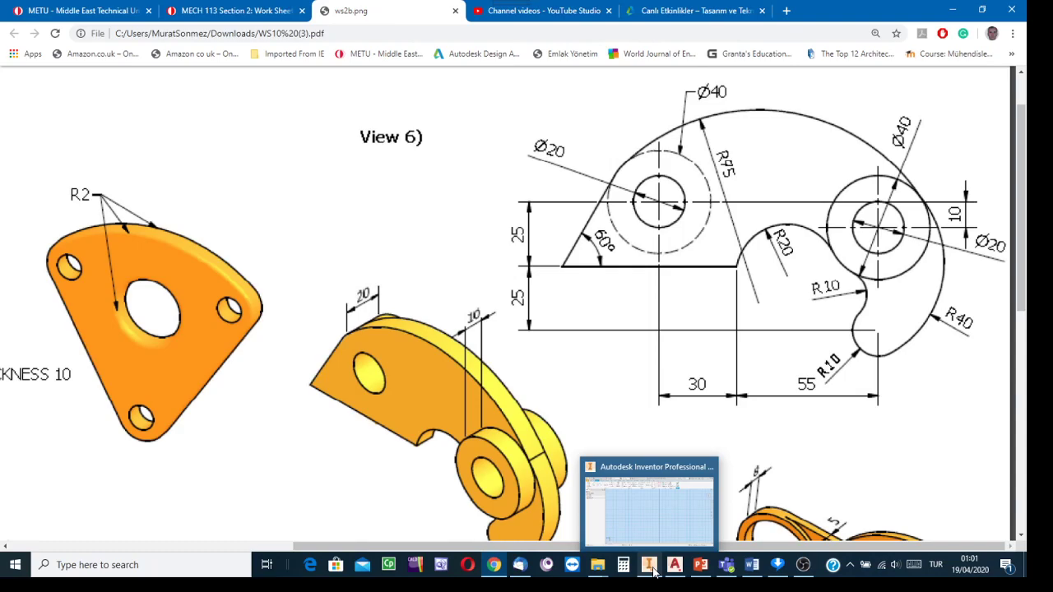
left_click(651, 568)
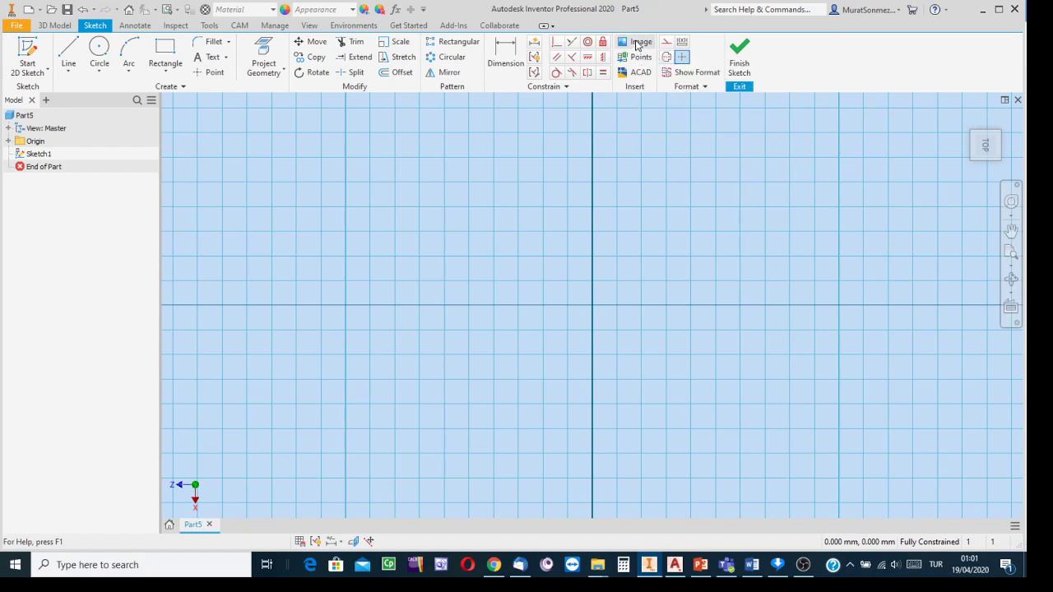
- Start inserting an image into the sketch and browse to the DATA (D:) drive
left_click(636, 43)
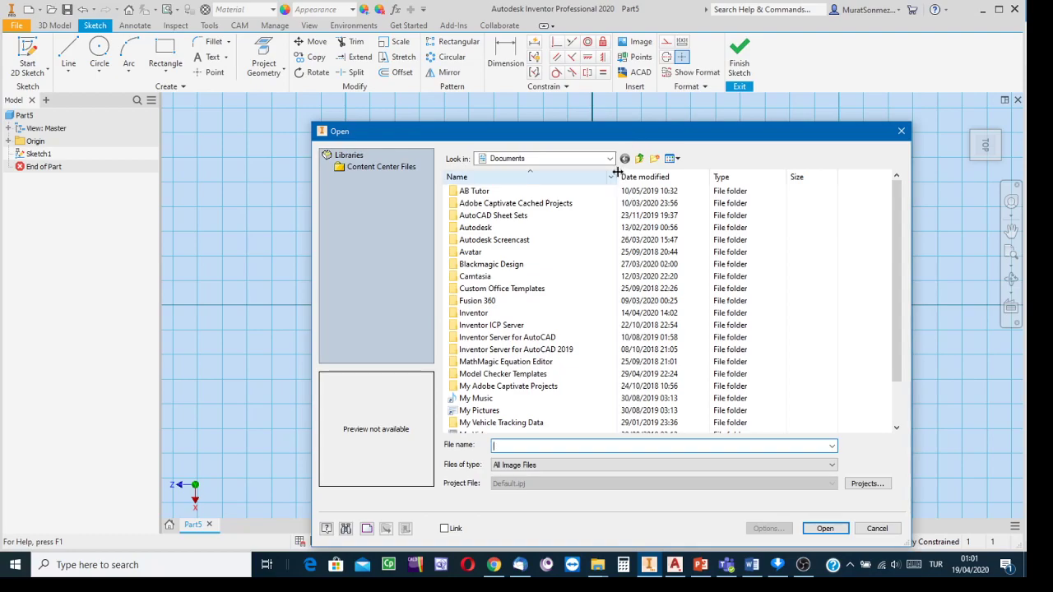
scroll(613, 177, "down", 2)
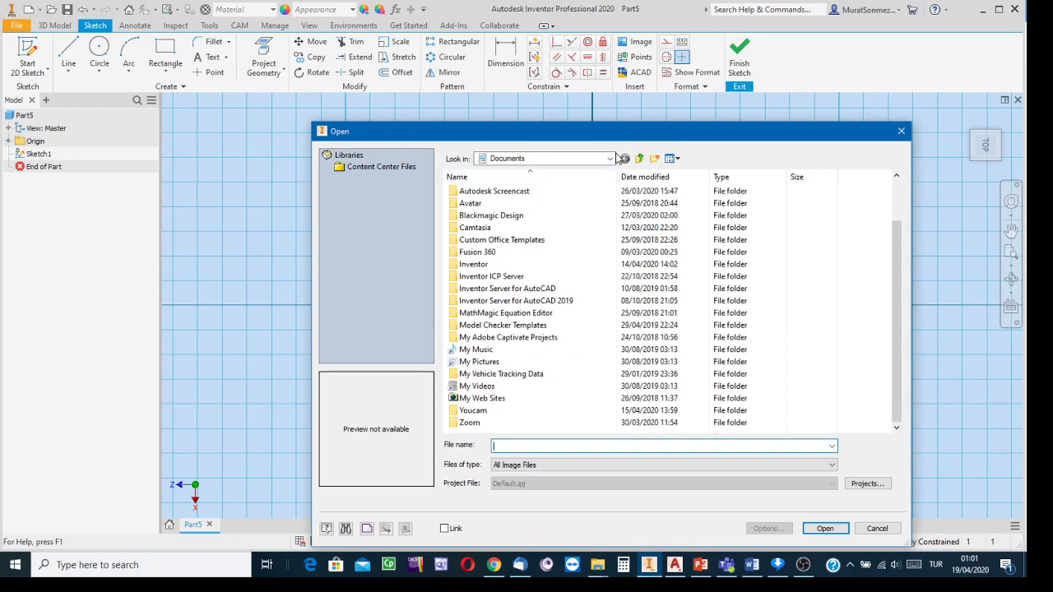
left_click(610, 159)
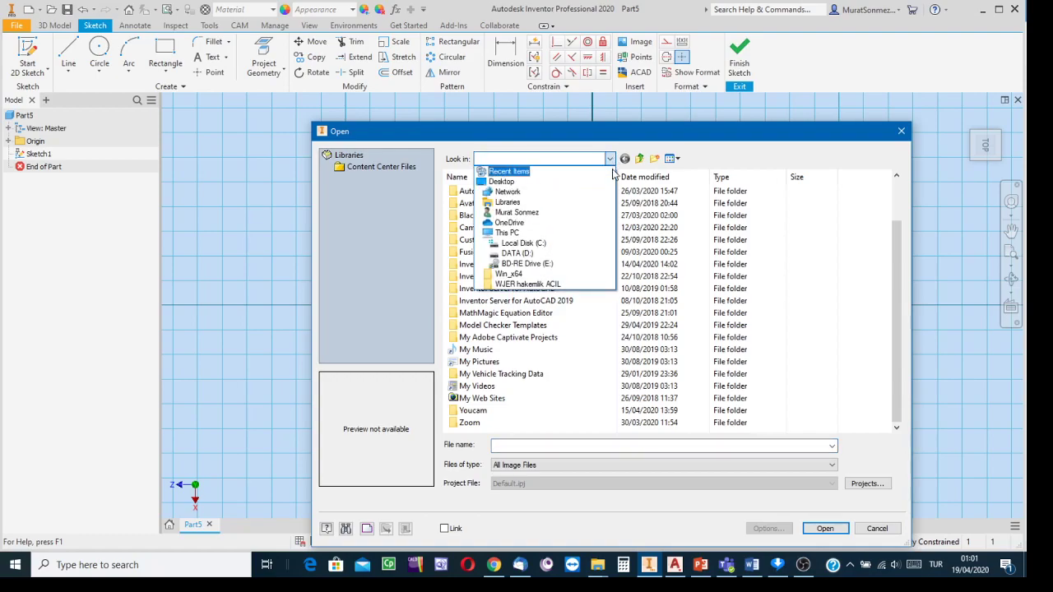
left_click(526, 254)
scroll(546, 253, "down", 15)
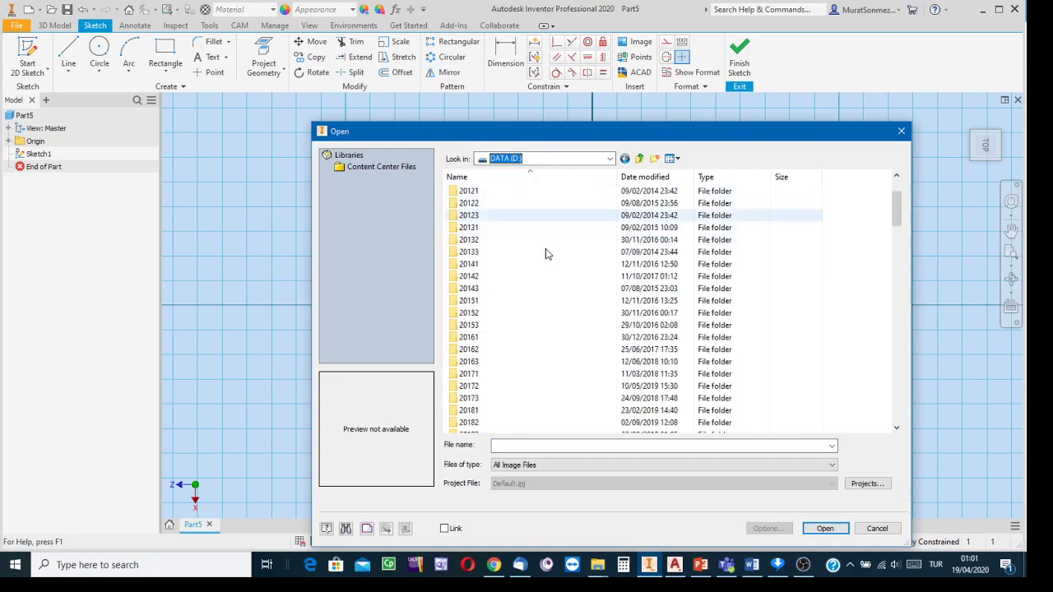
scroll(545, 253, "down", 8)
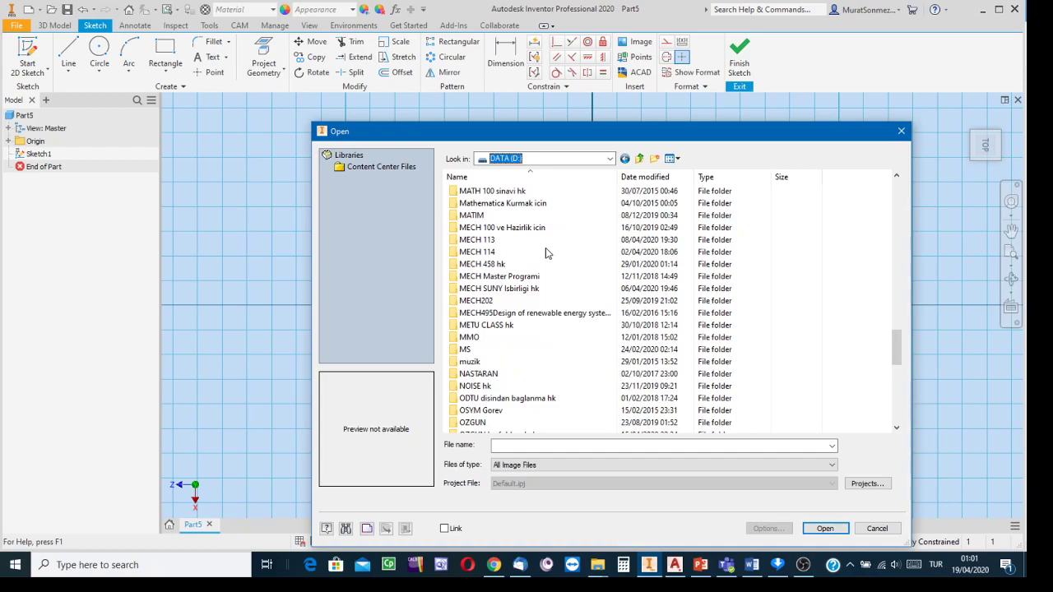
scroll(535, 248, "up", 4)
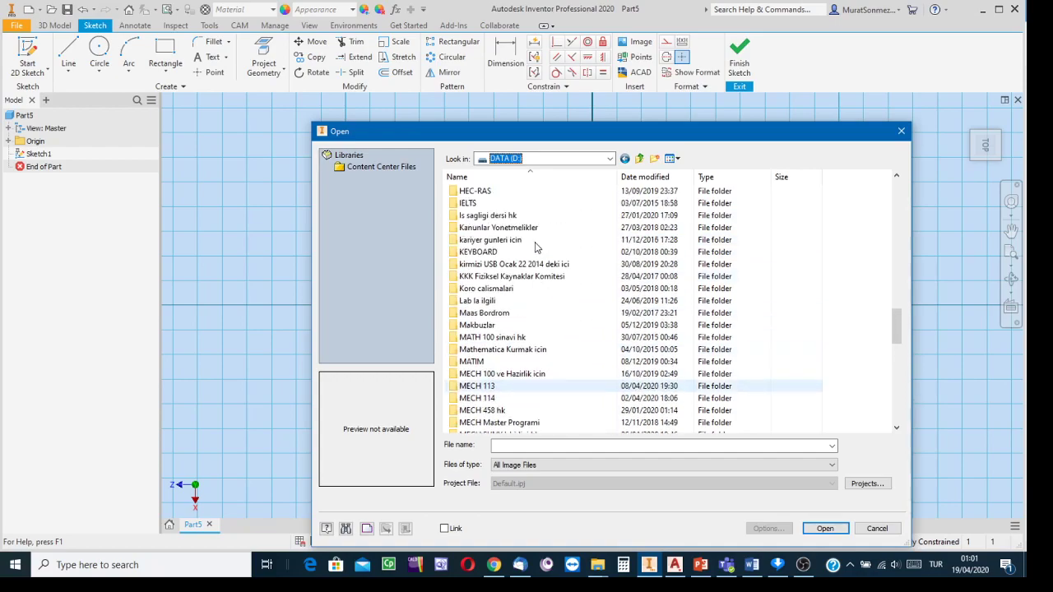
scroll(535, 248, "up", 6)
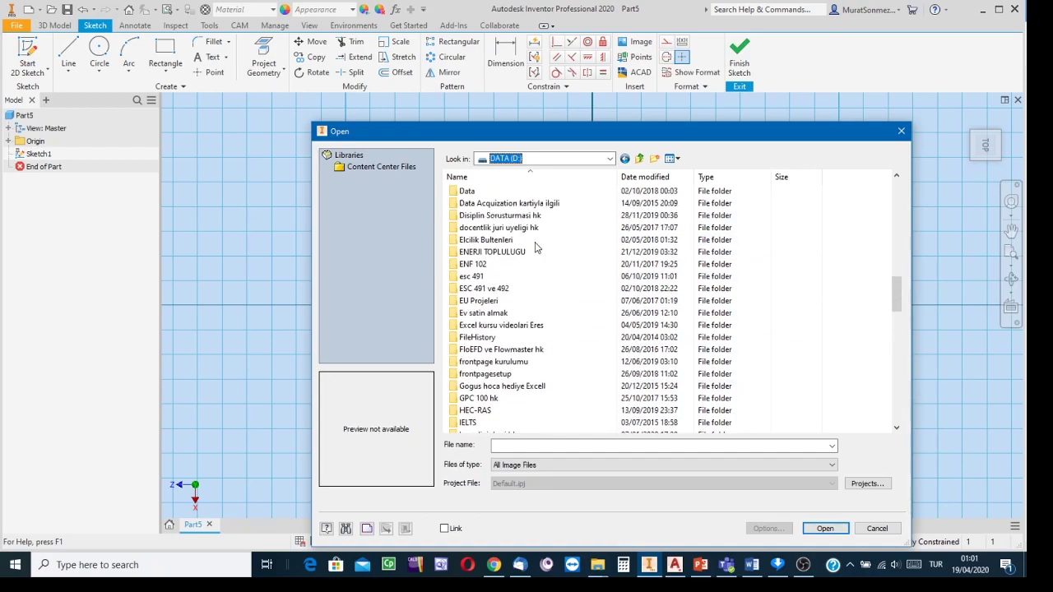
scroll(512, 267, "up", 4)
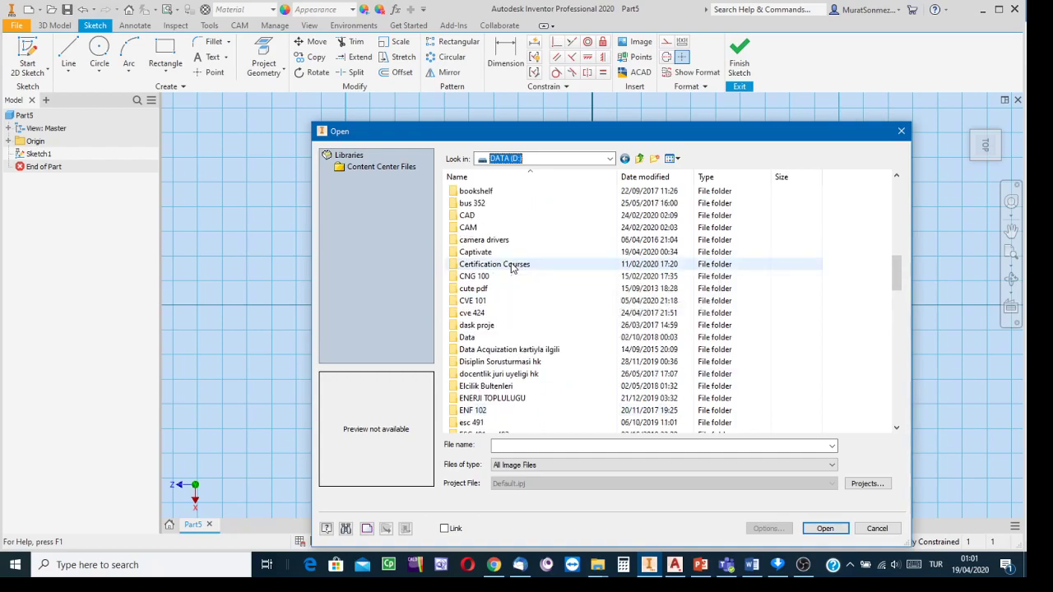
- Open ws10v6.png from CVE 101 > 2019-2 > CW as the sketch image
double_click(492, 302)
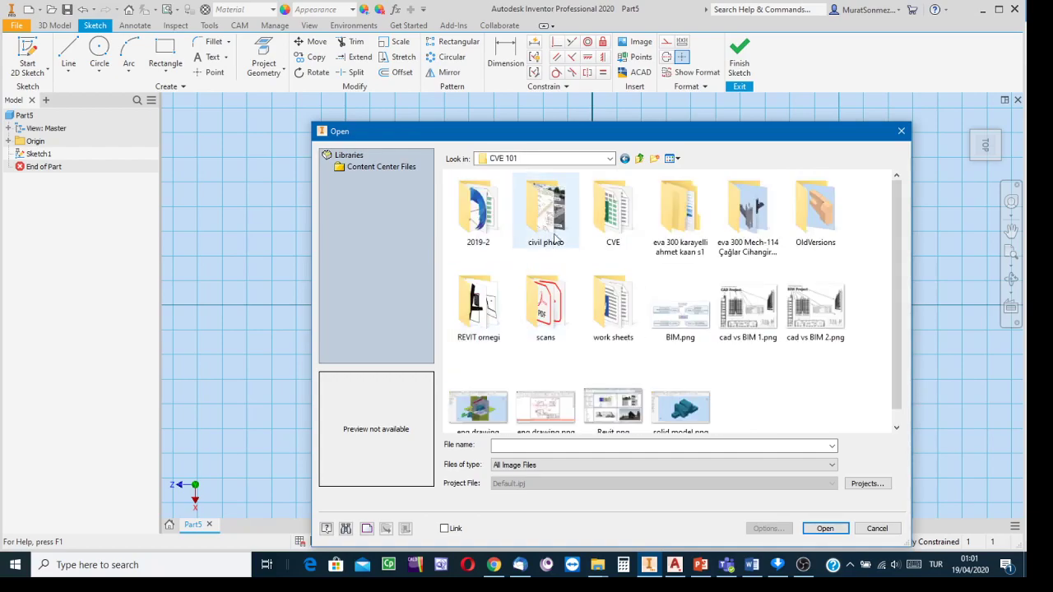
double_click(491, 232)
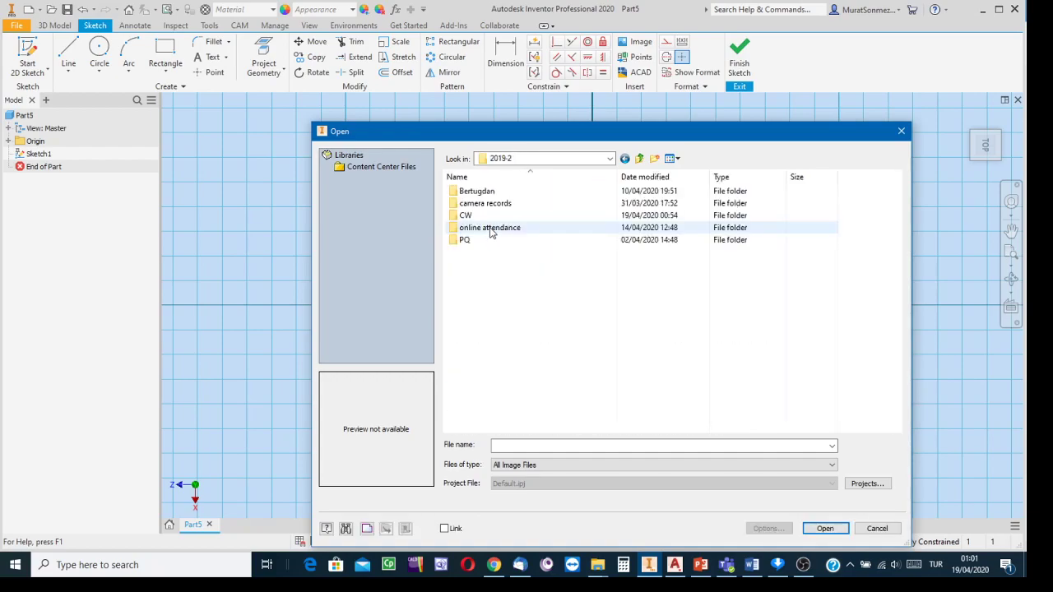
double_click(484, 216)
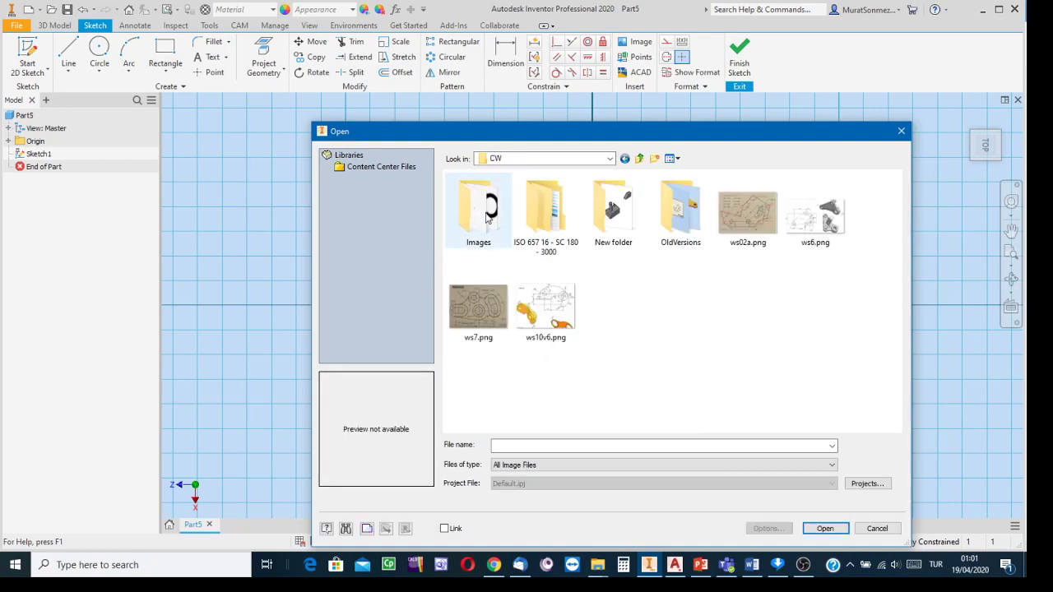
left_click(550, 309)
left_click(823, 531)
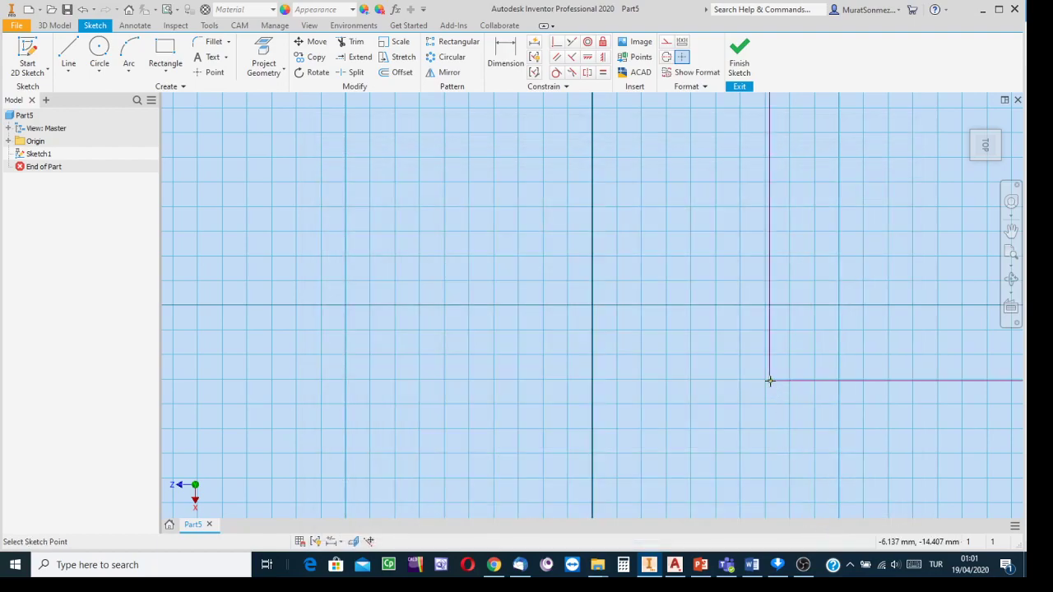
- Place the ws10v6.png reference image on the sketch grid and end the Image command
scroll(673, 465, "down", 3)
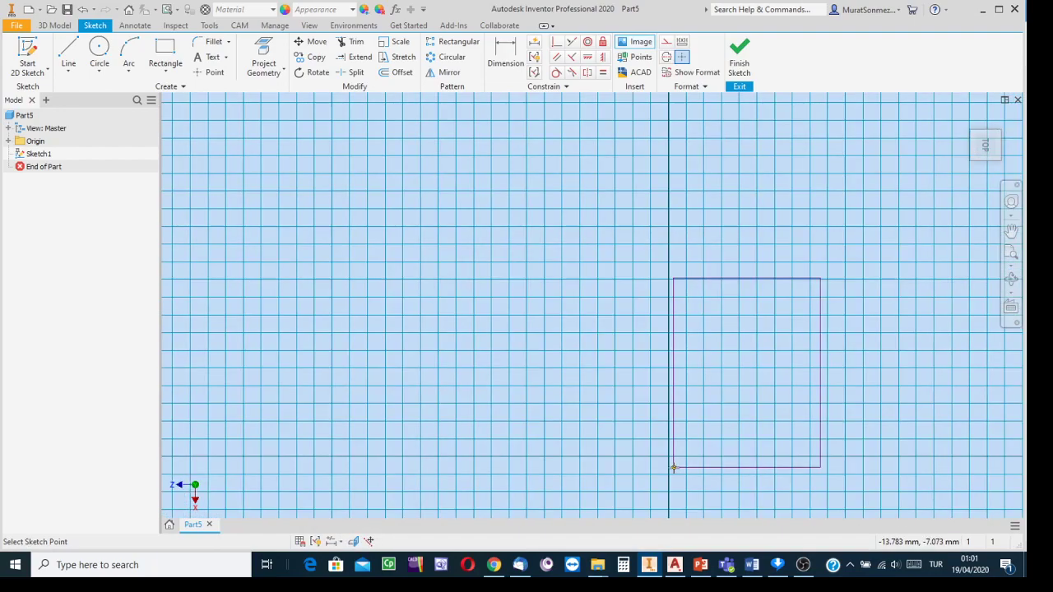
mouse_move(710, 414)
middle_mouse_down()
mouse_move(706, 383)
mouse_move(585, 351)
middle_mouse_up()
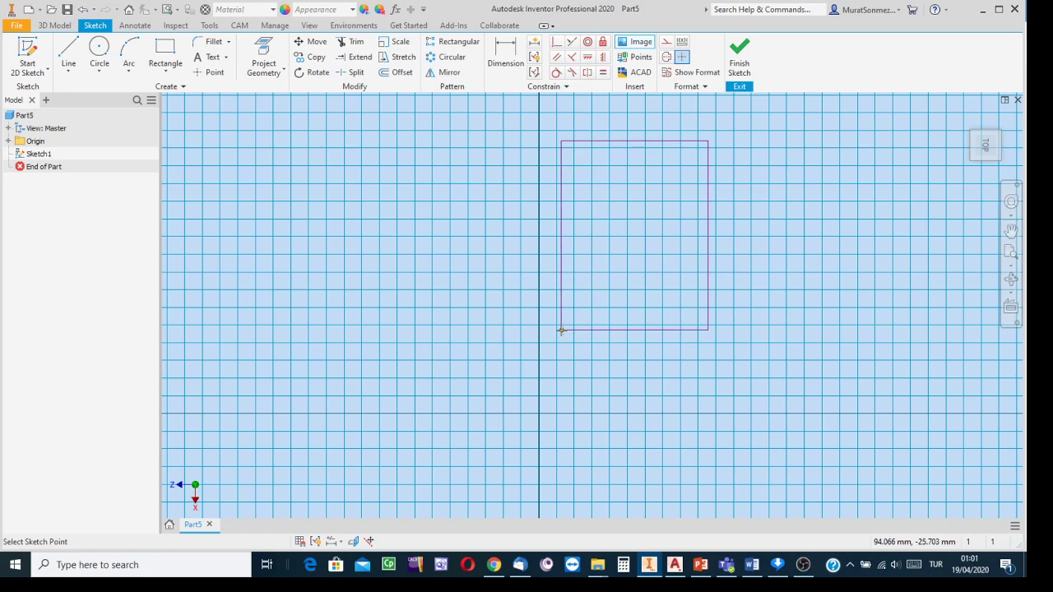
left_click(562, 330)
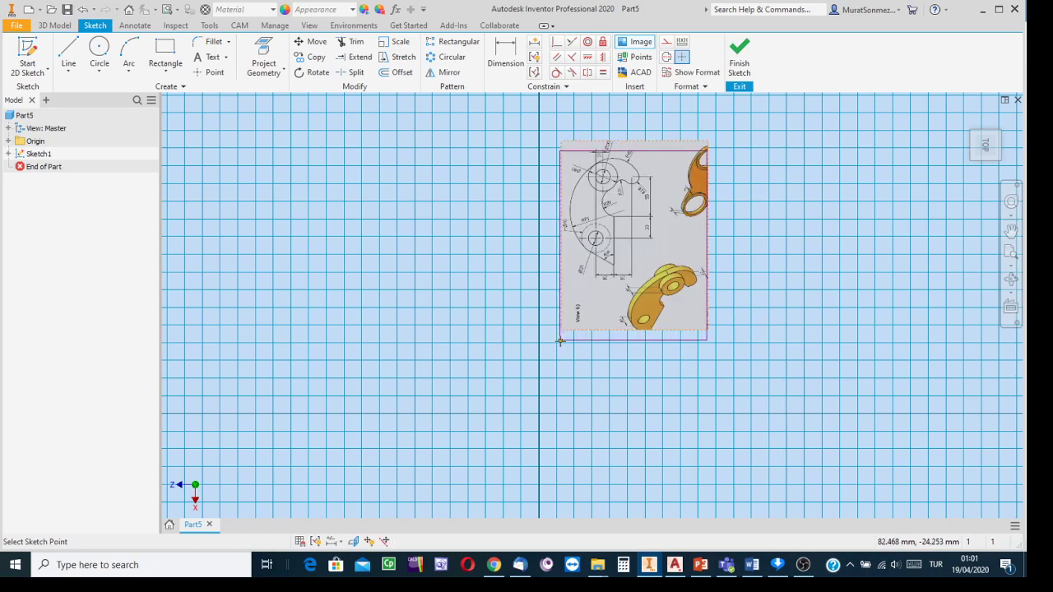
key("Escape")
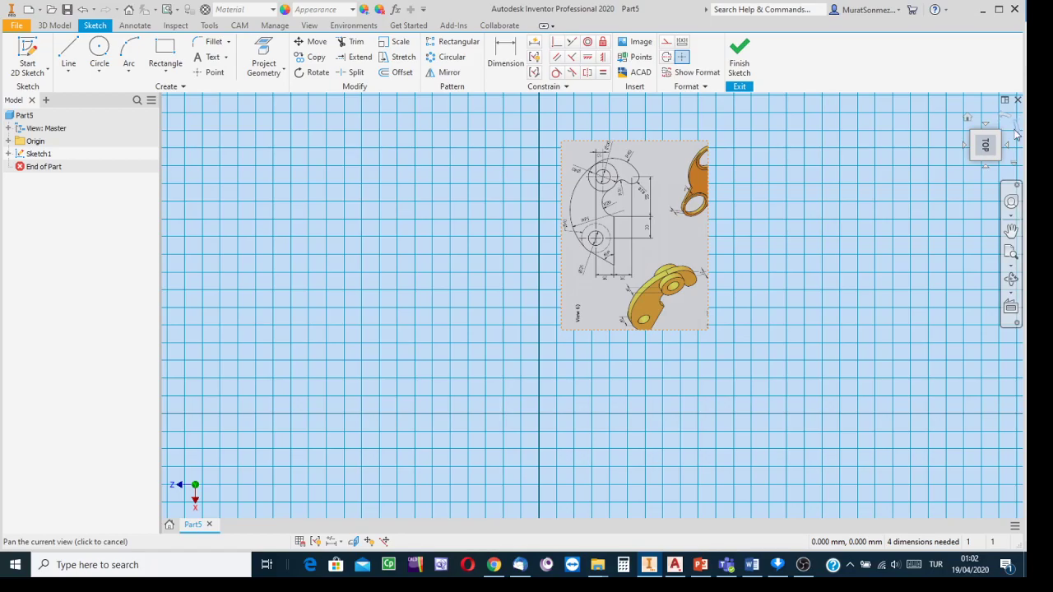
- Rotate the Top view 90° so the View 6 drawing lies landscape and upright
left_click(1019, 129)
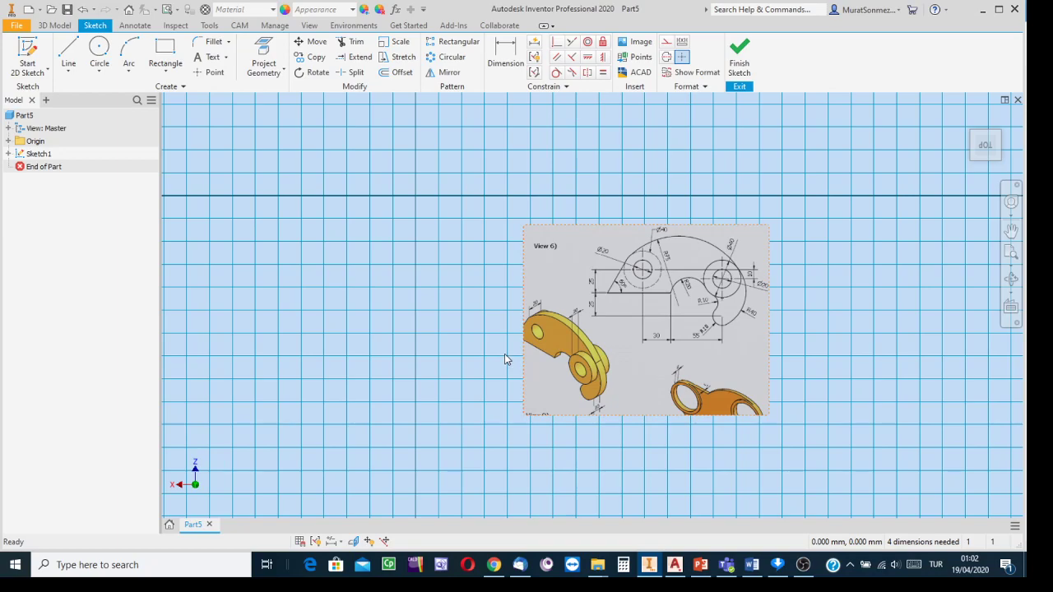
scroll(639, 339, "up", 3)
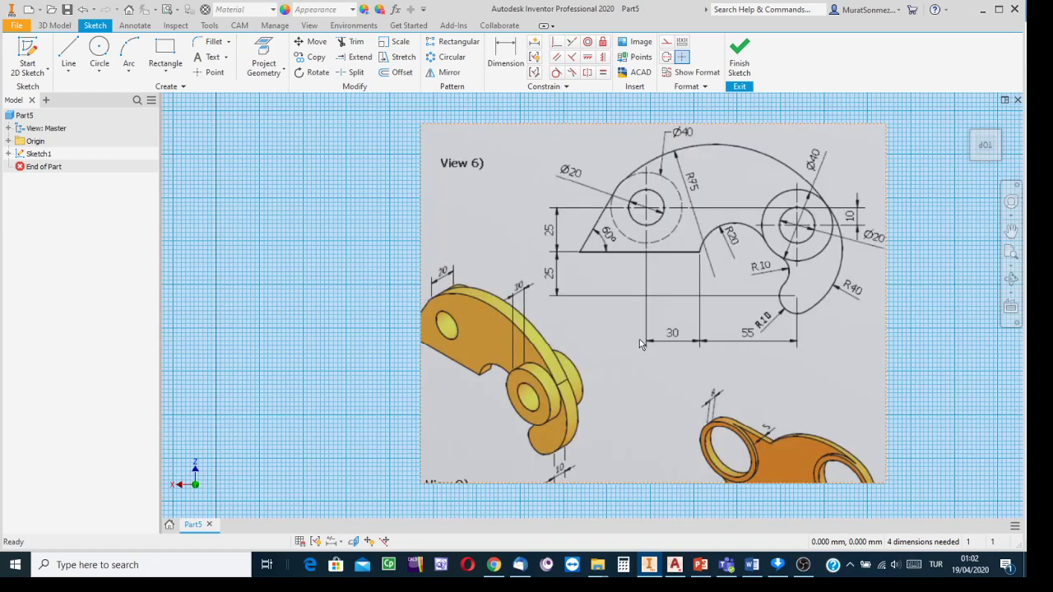
scroll(644, 333, "down", 3)
scroll(642, 322, "up", 4)
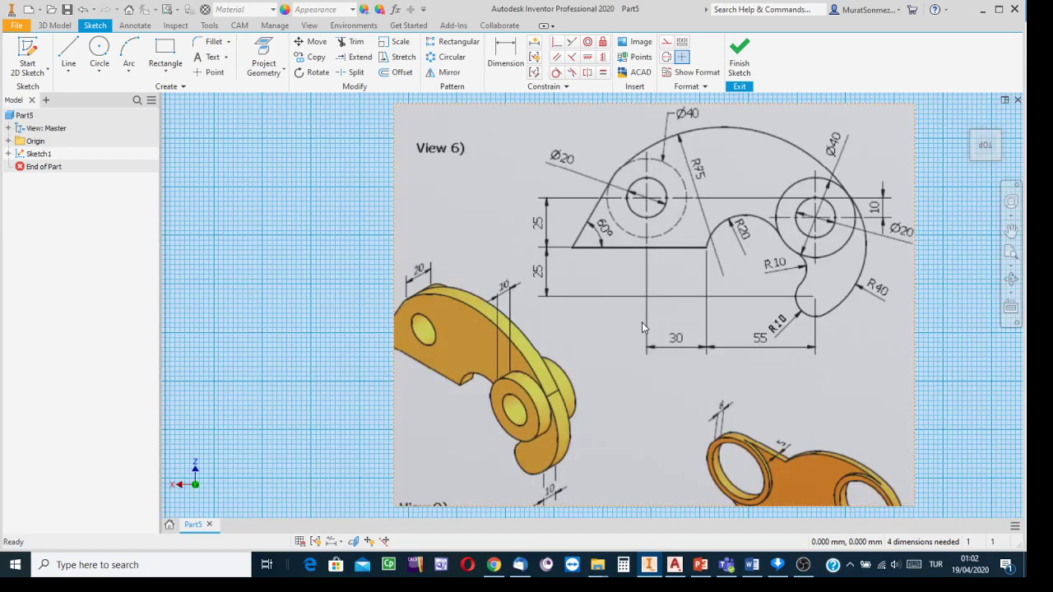
scroll(620, 321, "down", 3)
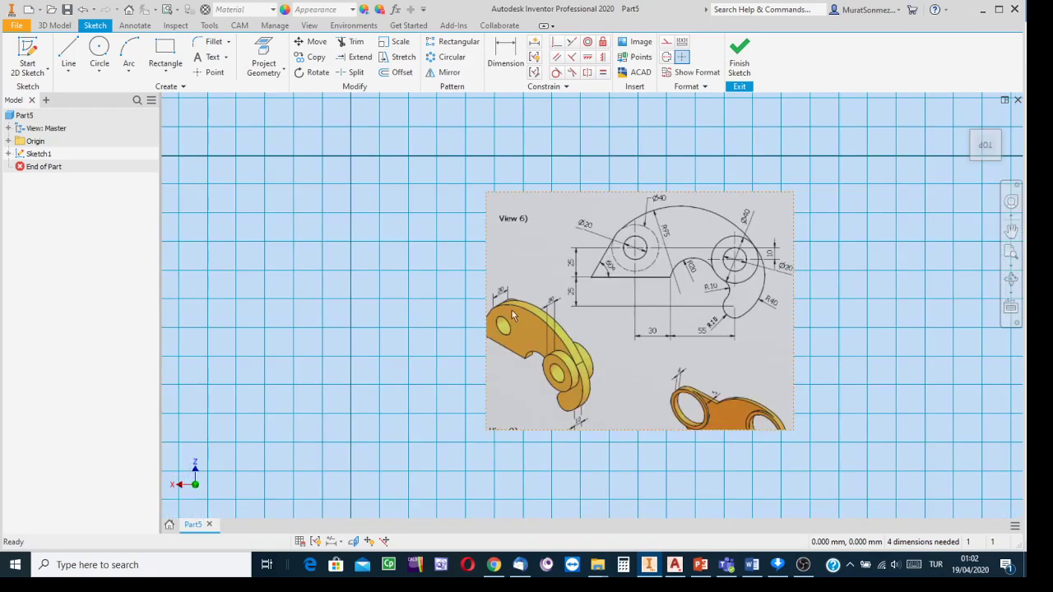
mouse_move(469, 312)
middle_mouse_down()
mouse_move(593, 306)
mouse_move(666, 280)
middle_mouse_up()
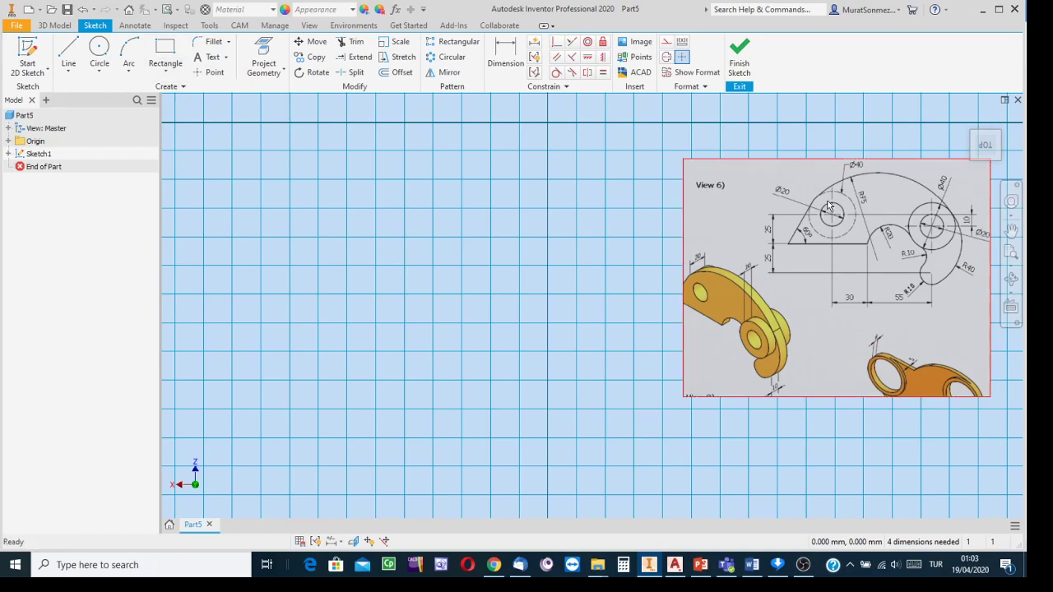
- Zoom and pan around the reference image to make room on the grid beside it
scroll(886, 218, "up", 5)
scroll(886, 218, "down", 10)
scroll(886, 218, "up", 3)
middle_click_drag(886, 218, 678, 237)
scroll(641, 237, "down", 3)
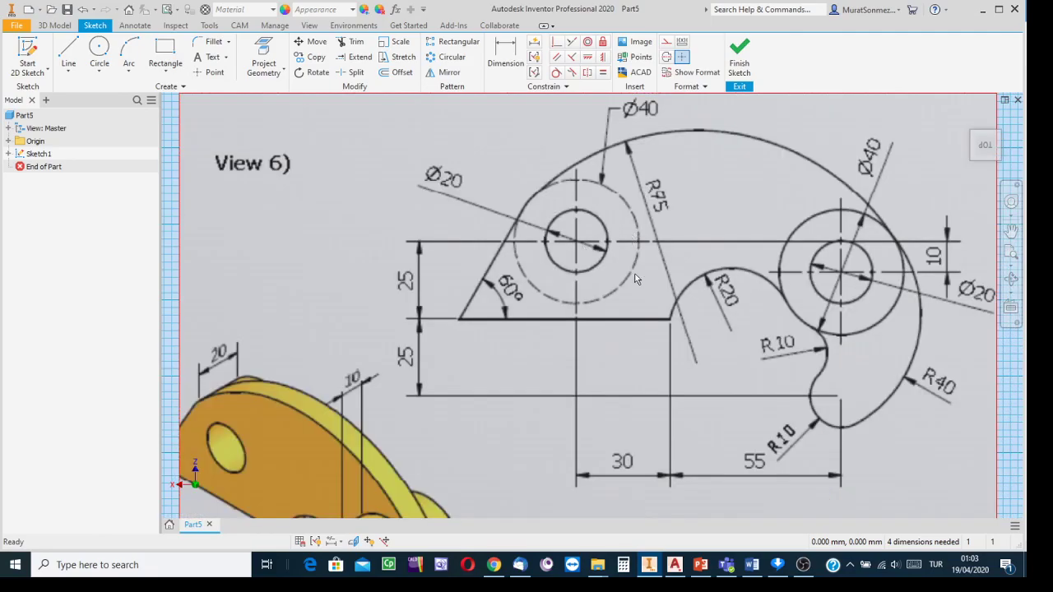
scroll(805, 301, "up", 3)
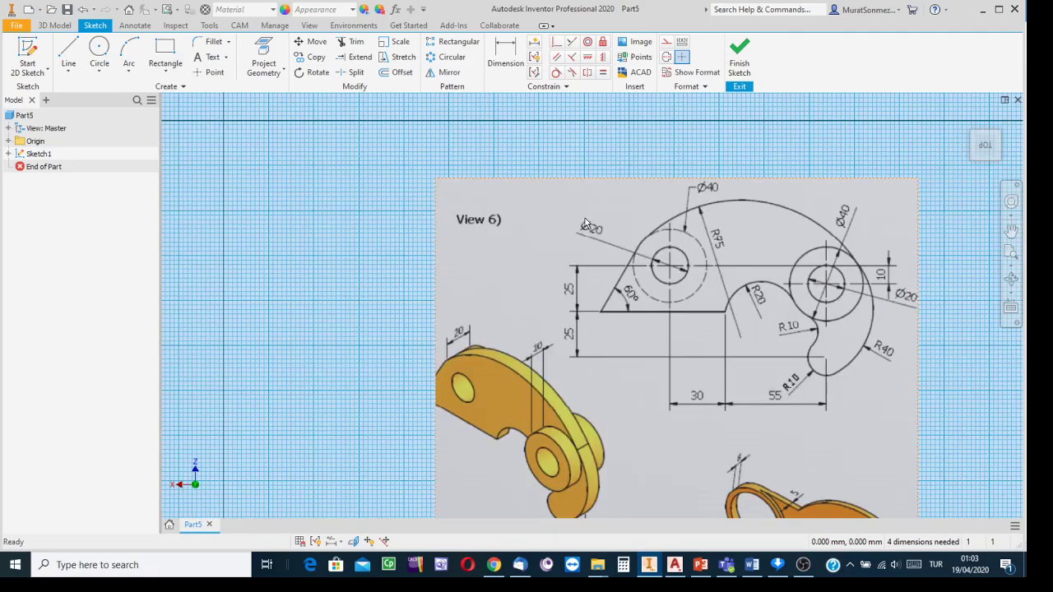
middle_click_drag(348, 231, 494, 205)
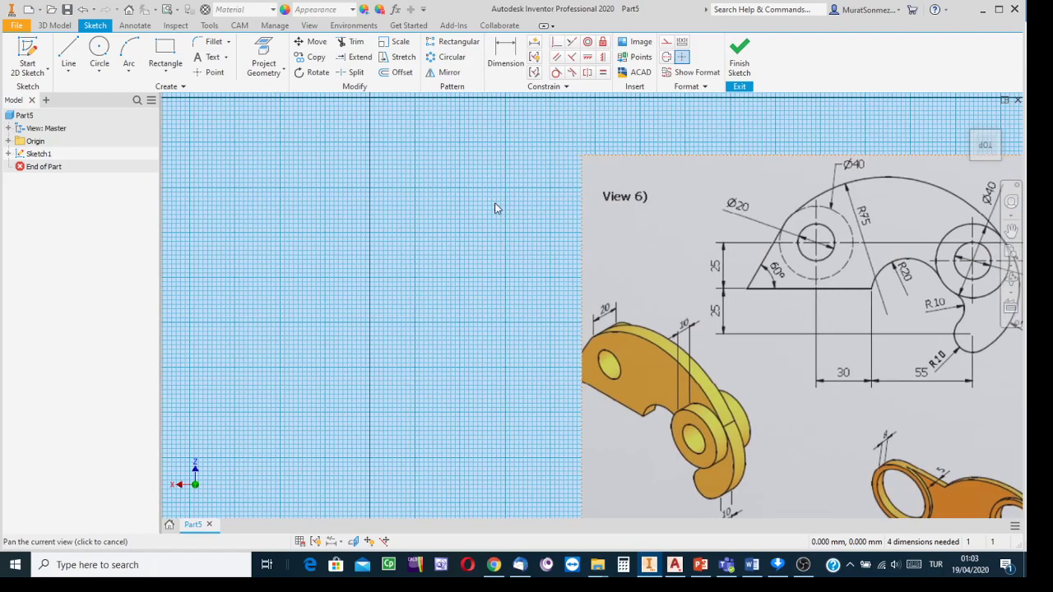
scroll(401, 224, "up", 2)
middle_click_drag(401, 224, 488, 218)
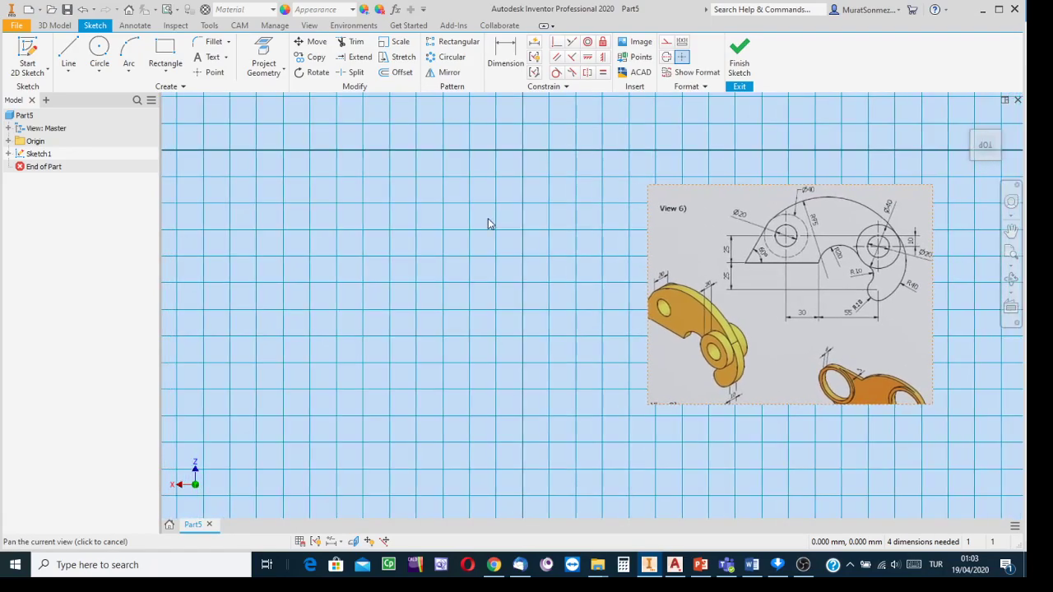
scroll(406, 220, "down", 2)
scroll(406, 219, "up", 2)
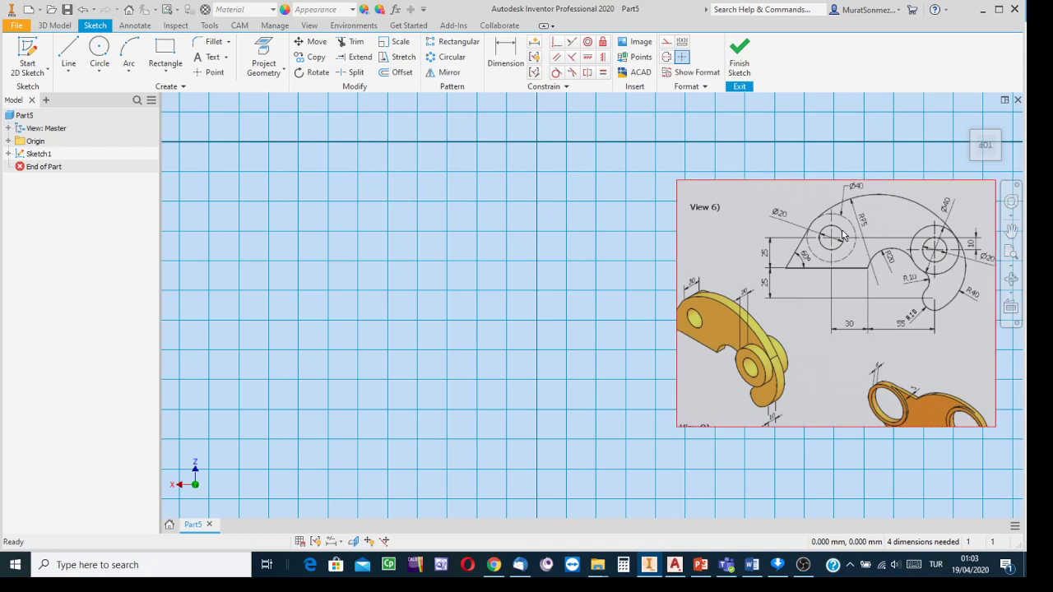
scroll(843, 234, "down", 2)
scroll(841, 234, "up", 2)
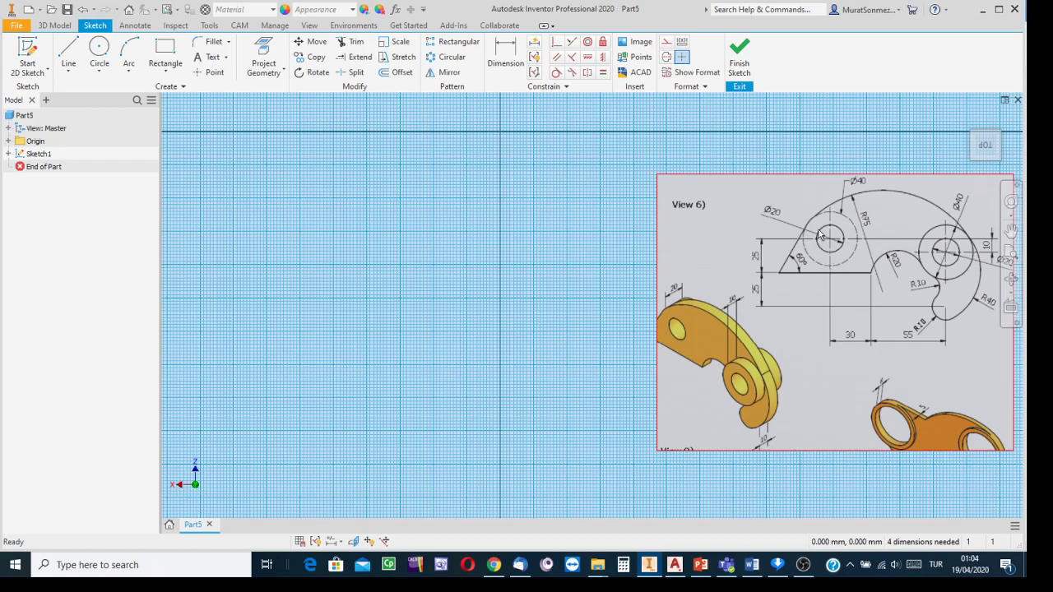
scroll(814, 231, "down", 4)
scroll(814, 230, "up", 10)
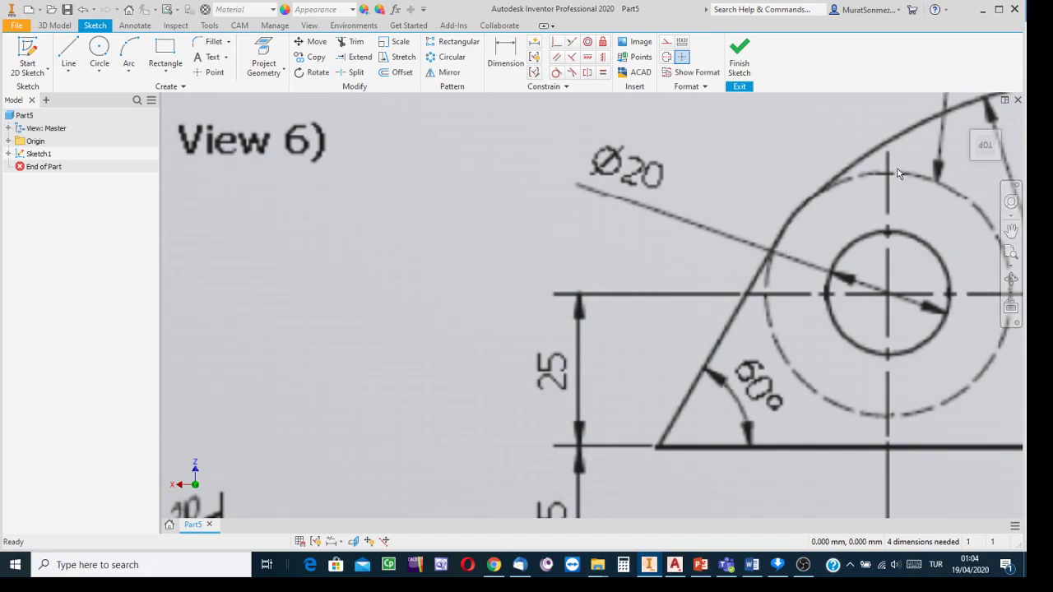
scroll(585, 244, "down", 8)
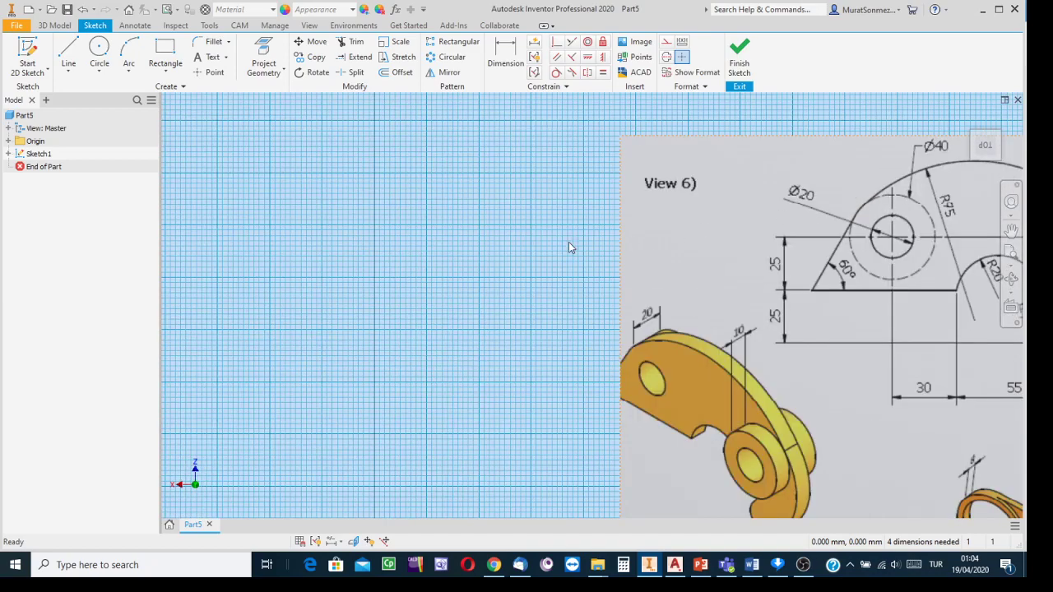
scroll(460, 261, "down", 1)
mouse_move(392, 266)
middle_mouse_down()
mouse_move(505, 228)
mouse_move(547, 241)
middle_mouse_up()
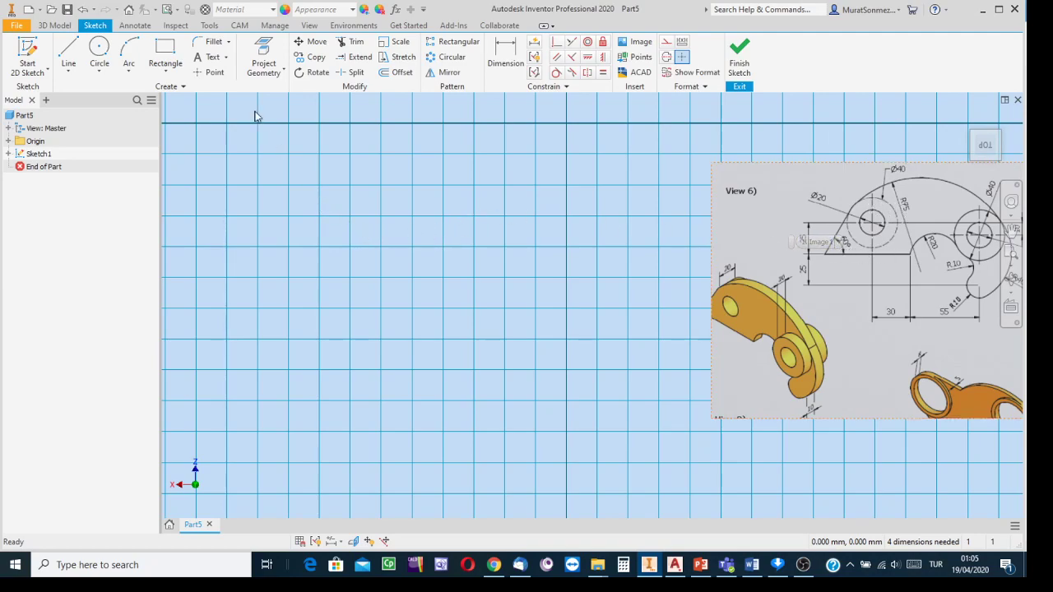
- Draw five circles: a large and small pair on the left, another pair mid-grid, one lower down
left_click(99, 51)
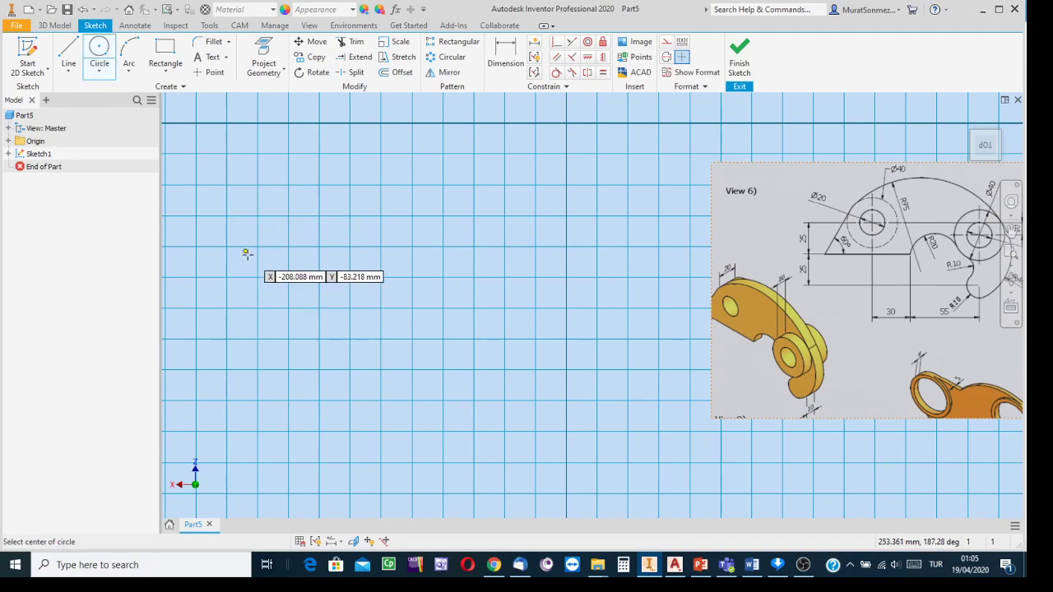
left_click(246, 241)
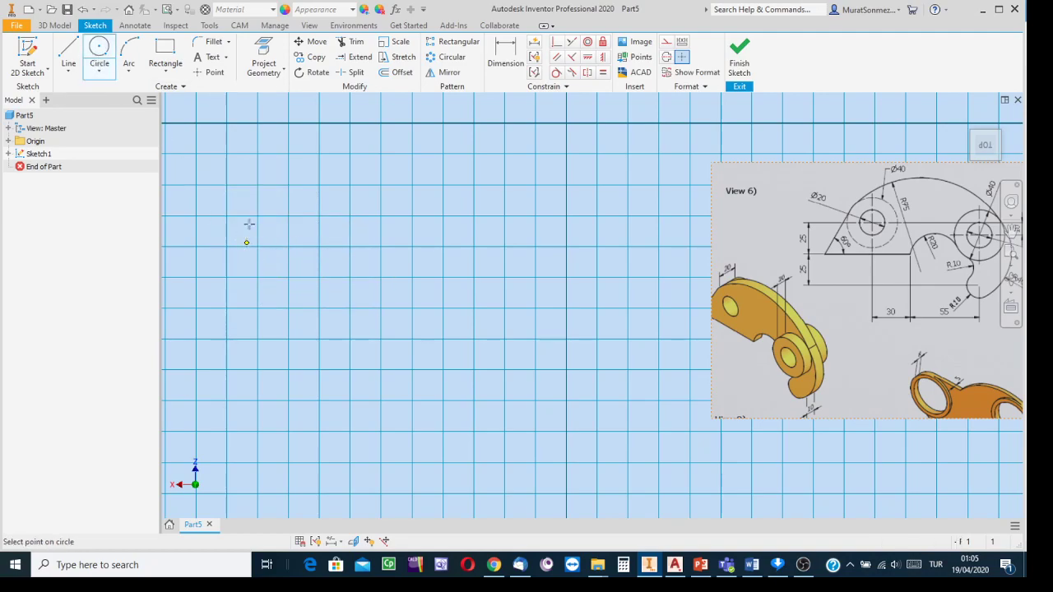
left_click(260, 207)
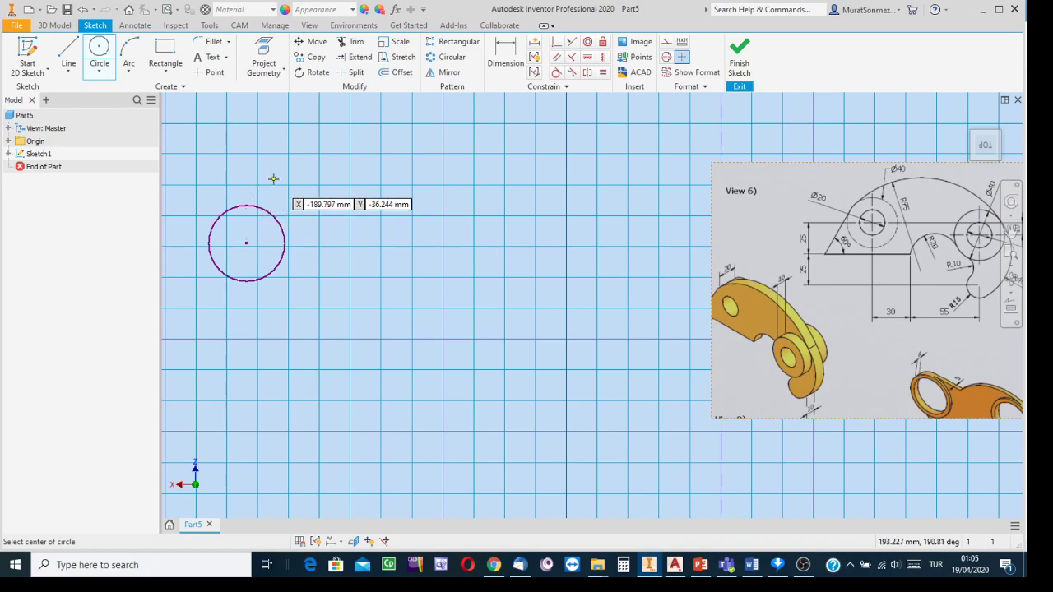
left_click(273, 178)
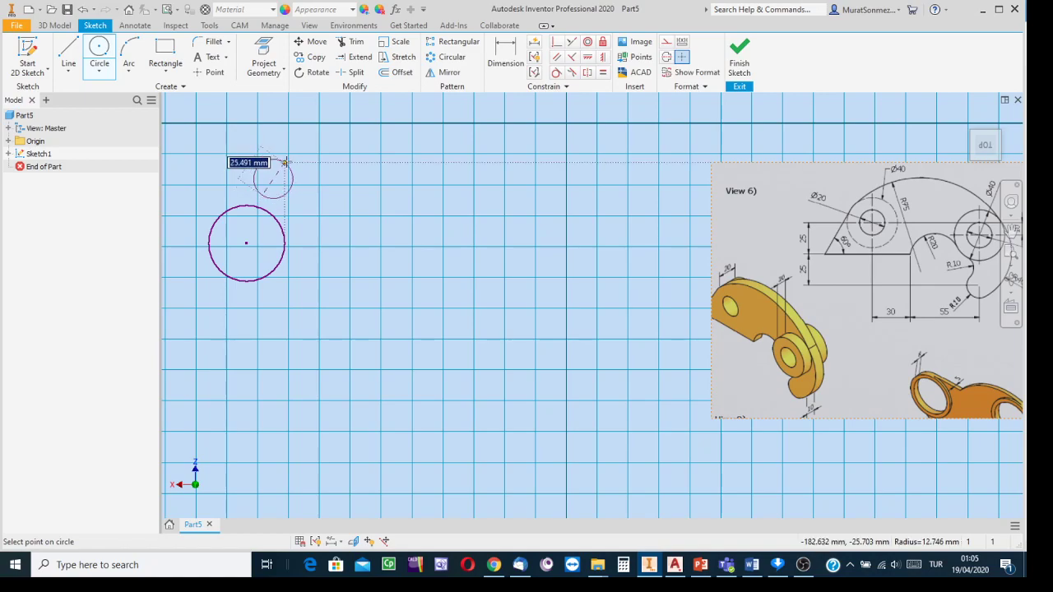
left_click(267, 157)
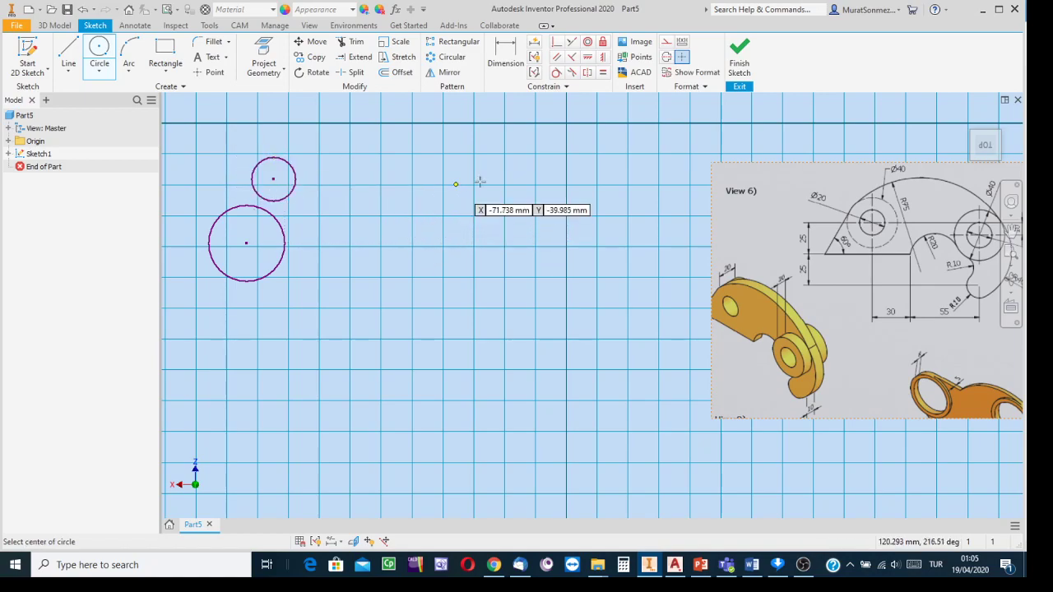
left_click(549, 287)
left_click(554, 249)
left_click(605, 260)
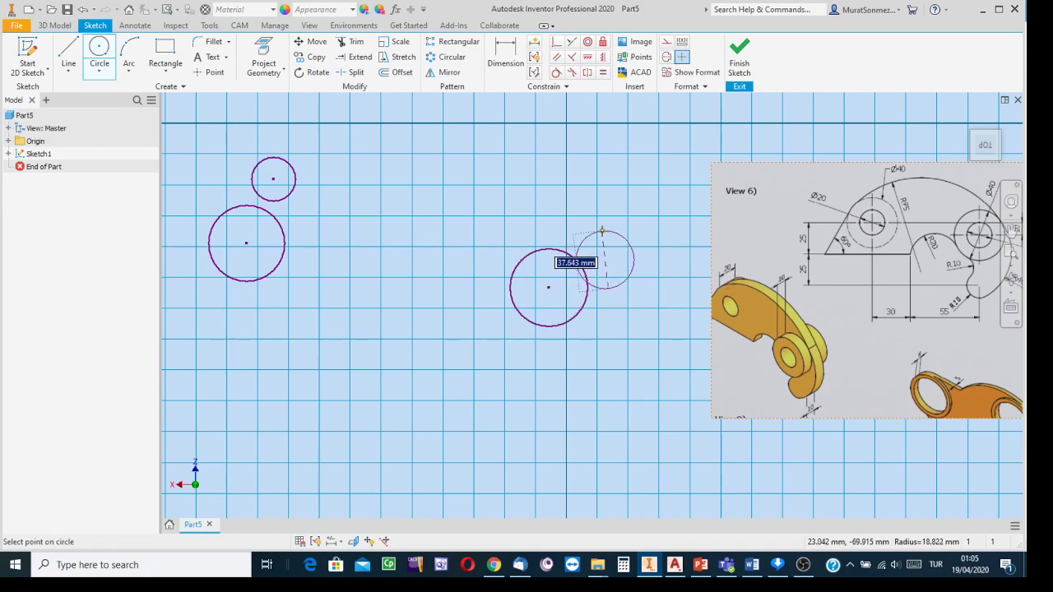
left_click(602, 231)
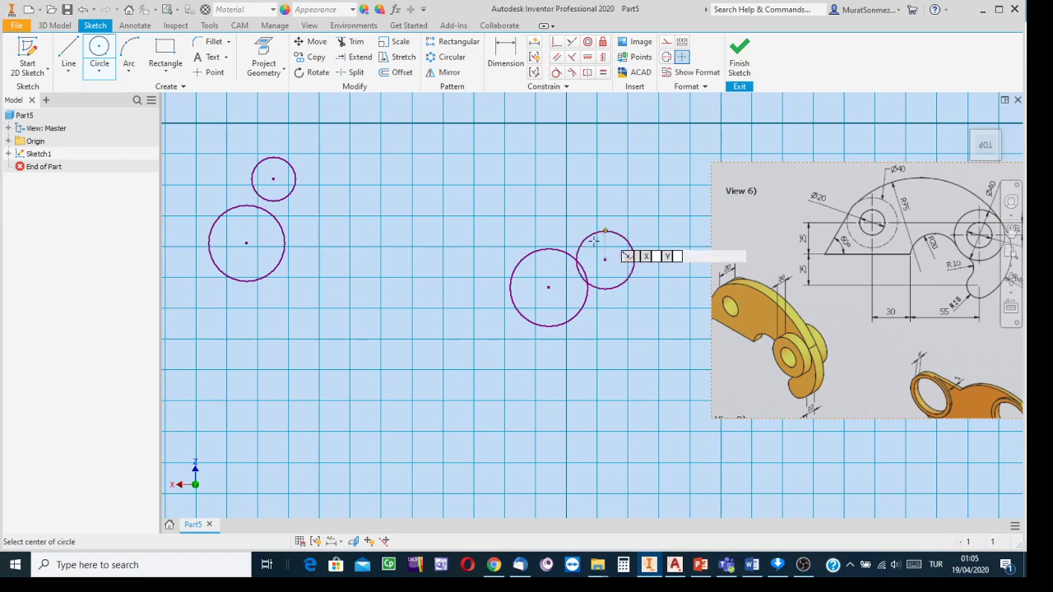
left_click(526, 449)
left_click(548, 424)
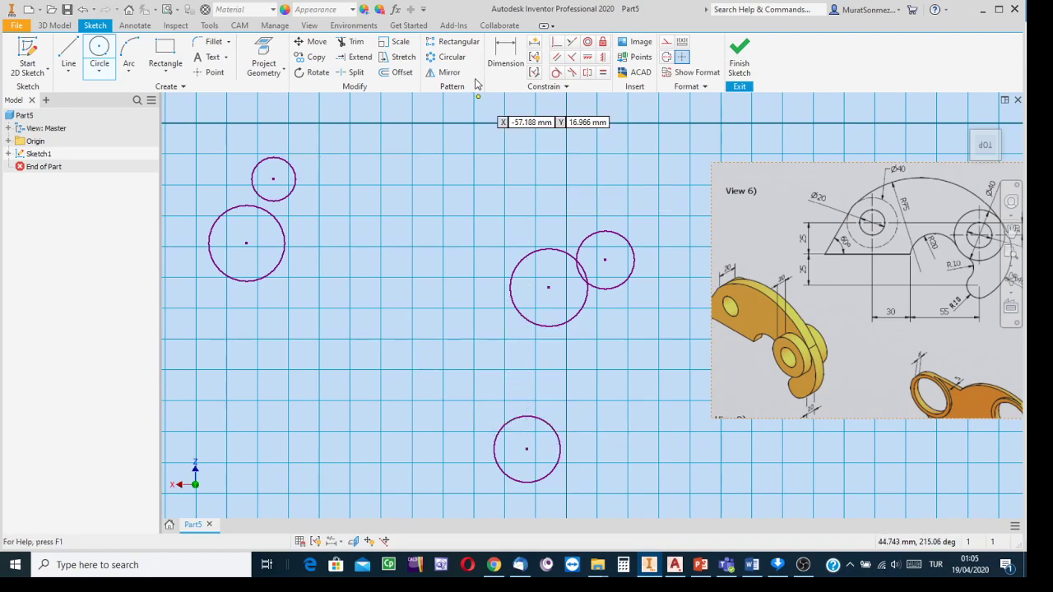
- Make each small circle concentric with its neighbouring large circle
left_click(587, 45)
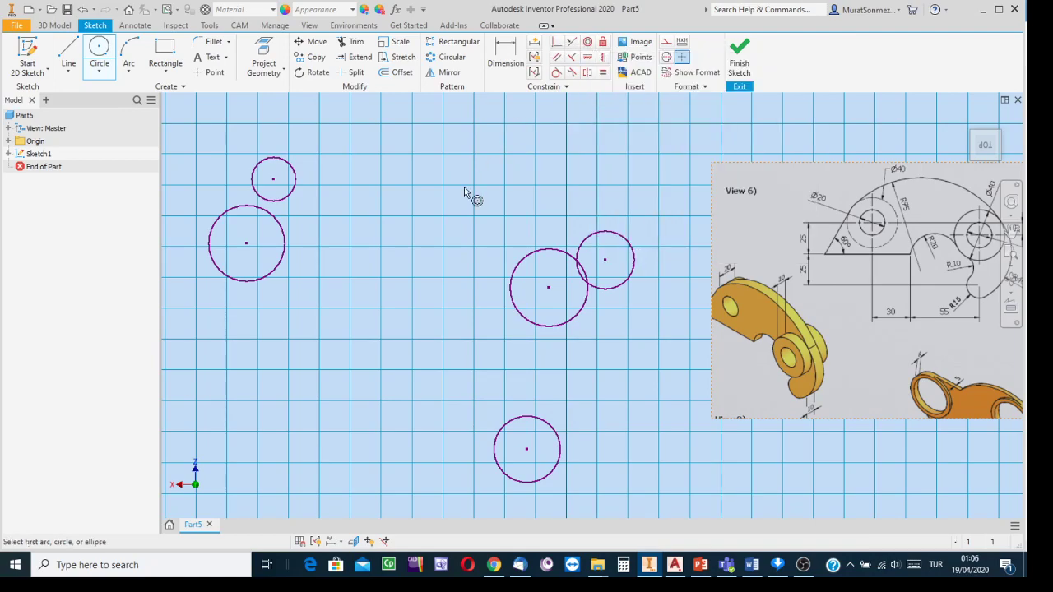
left_click(286, 242)
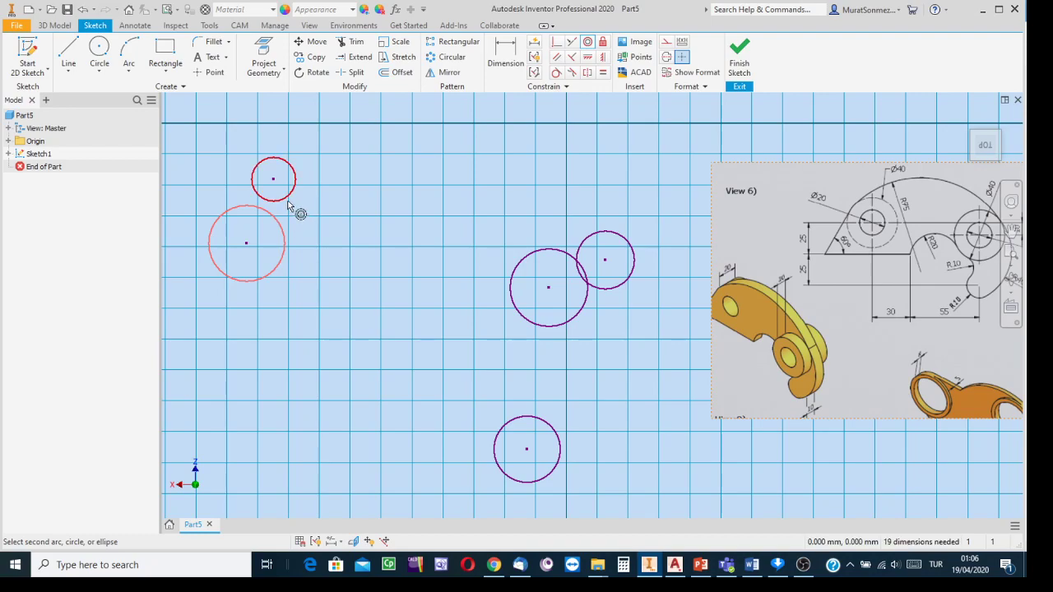
left_click(288, 204)
left_click(528, 260)
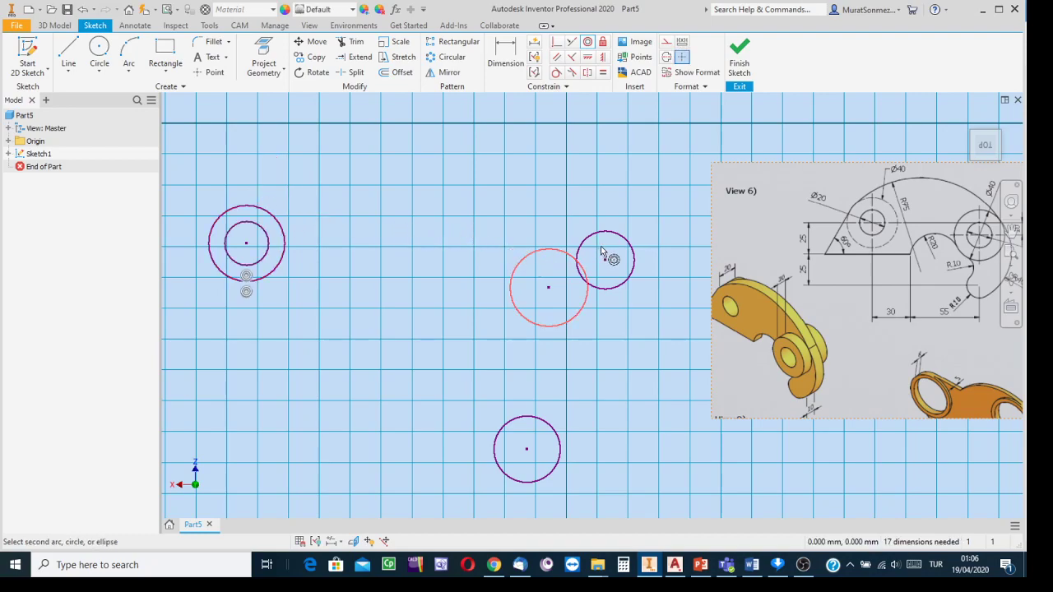
left_click(594, 243)
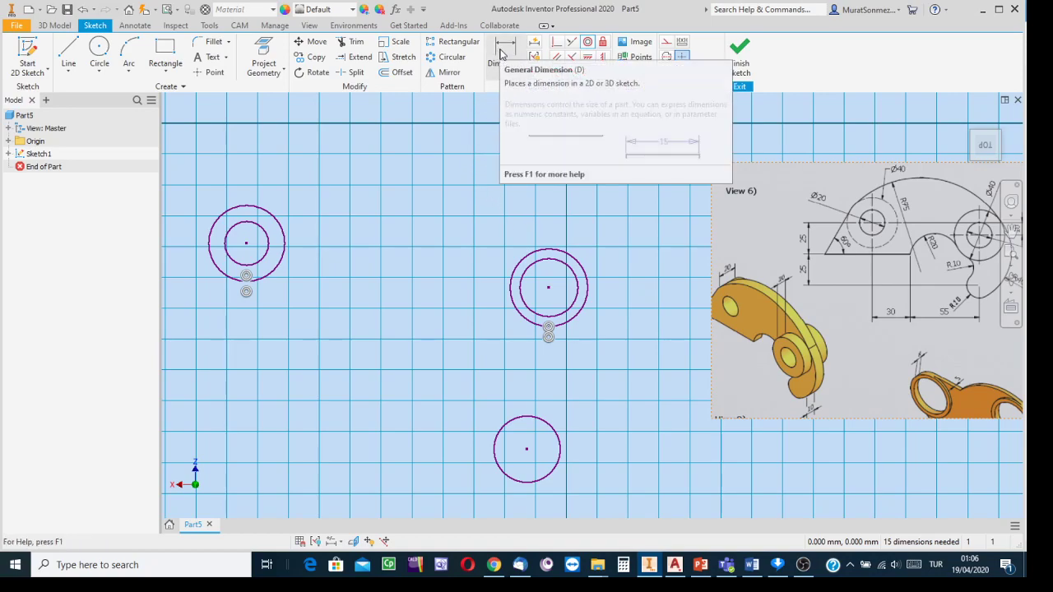
- Dimension the horizontal spacing between the left and middle boss centres as 85 mm
left_click(500, 53)
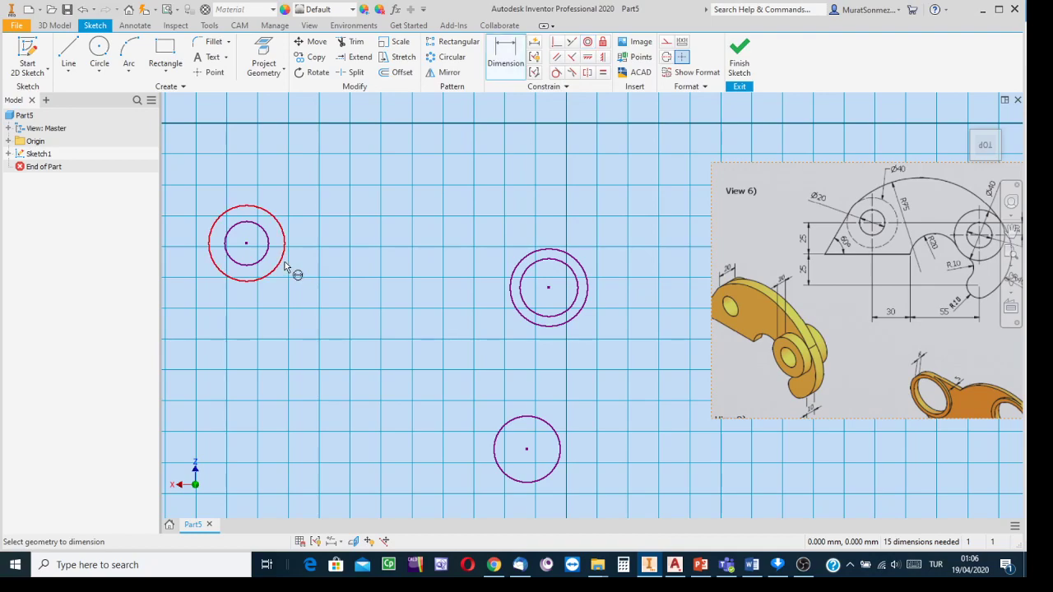
left_click(283, 260)
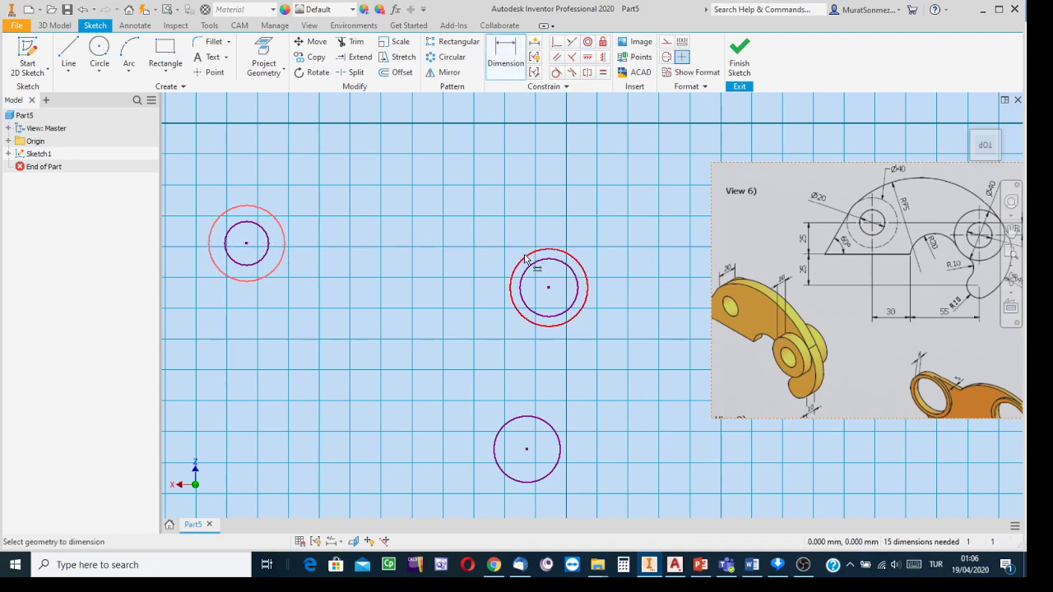
left_click(527, 260)
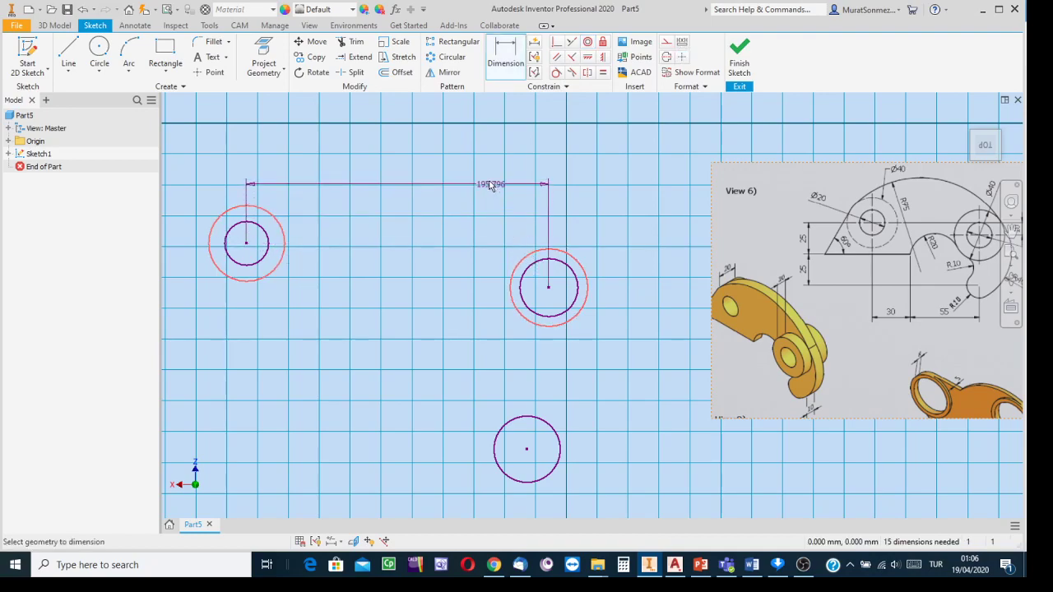
left_click(435, 164)
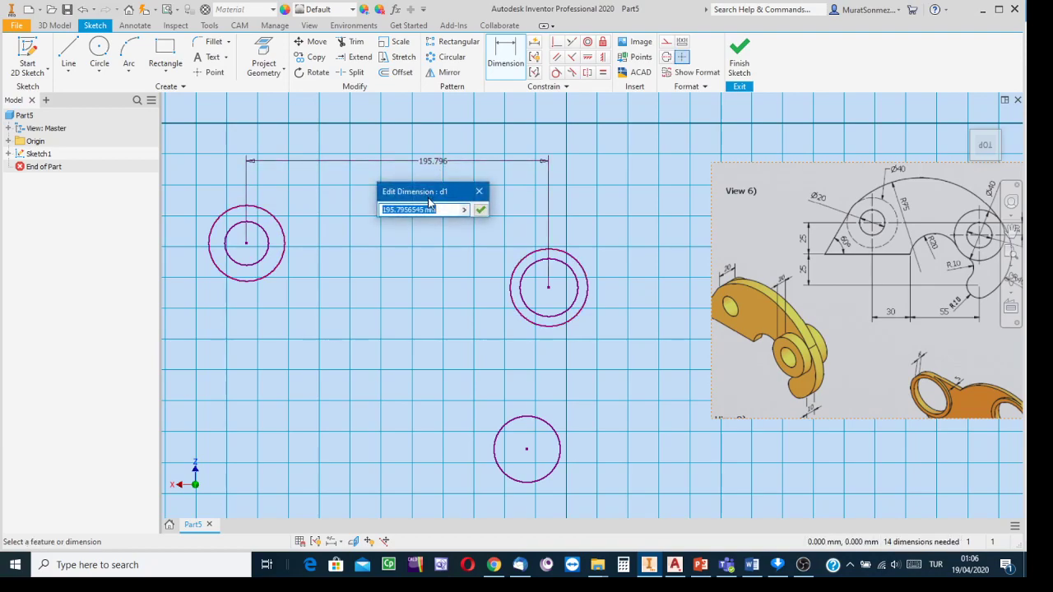
type("85")
key("Return")
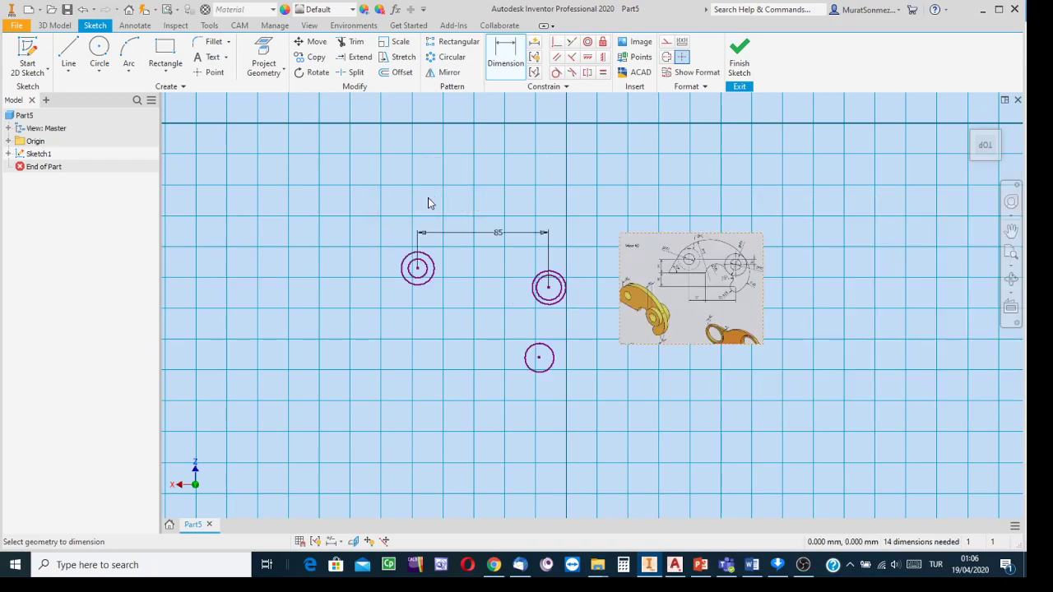
scroll(614, 301, "down", 4)
scroll(607, 303, "up", 8)
scroll(607, 303, "down", 3)
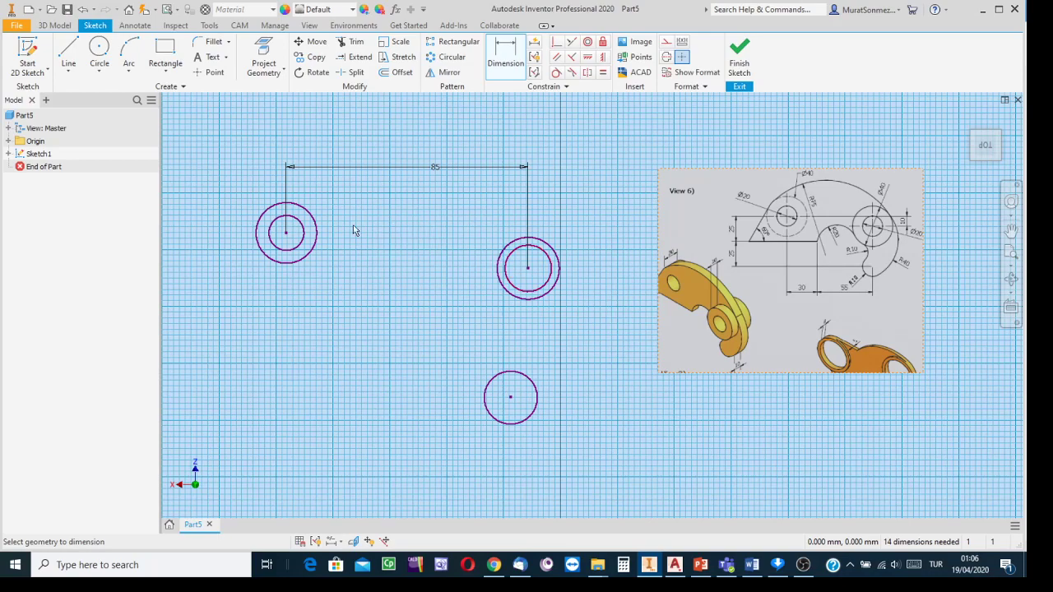
- Set the right circle pair 10 mm lower than the left pair
left_click(317, 234)
left_click(536, 237)
left_click(571, 241)
left_click(512, 63)
left_click_drag(571, 223, 593, 261)
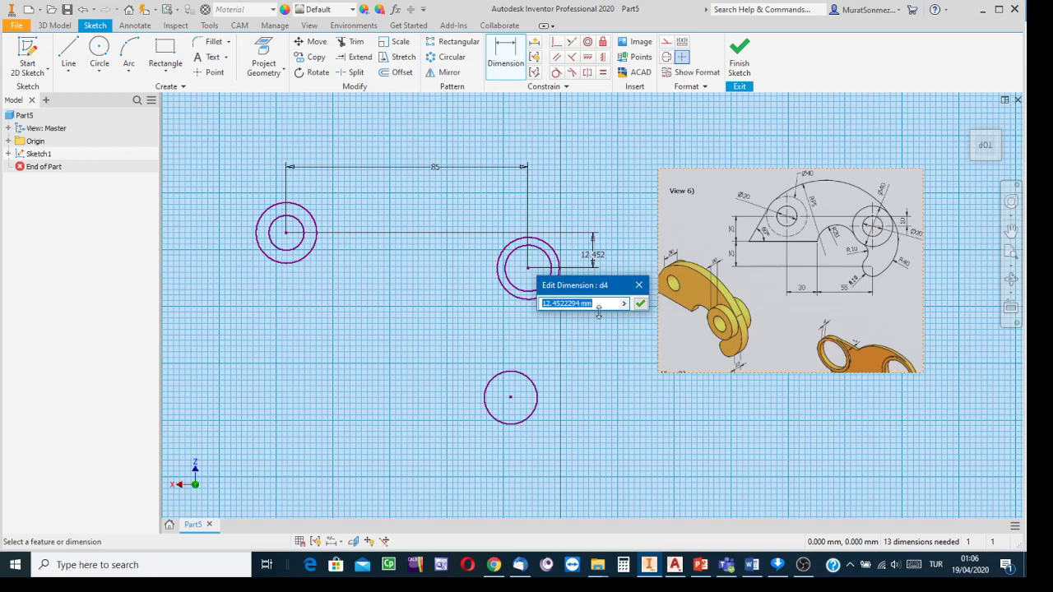
type("10")
key("Return")
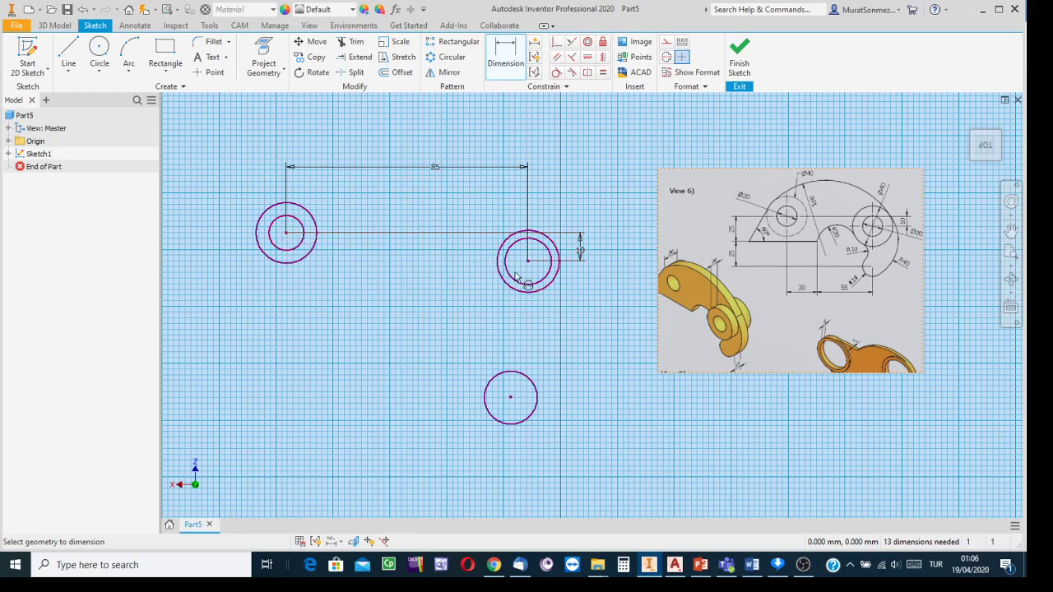
- Place the bottom circle 50 mm below, with 0 horizontal offset under the right pair
left_click(523, 380)
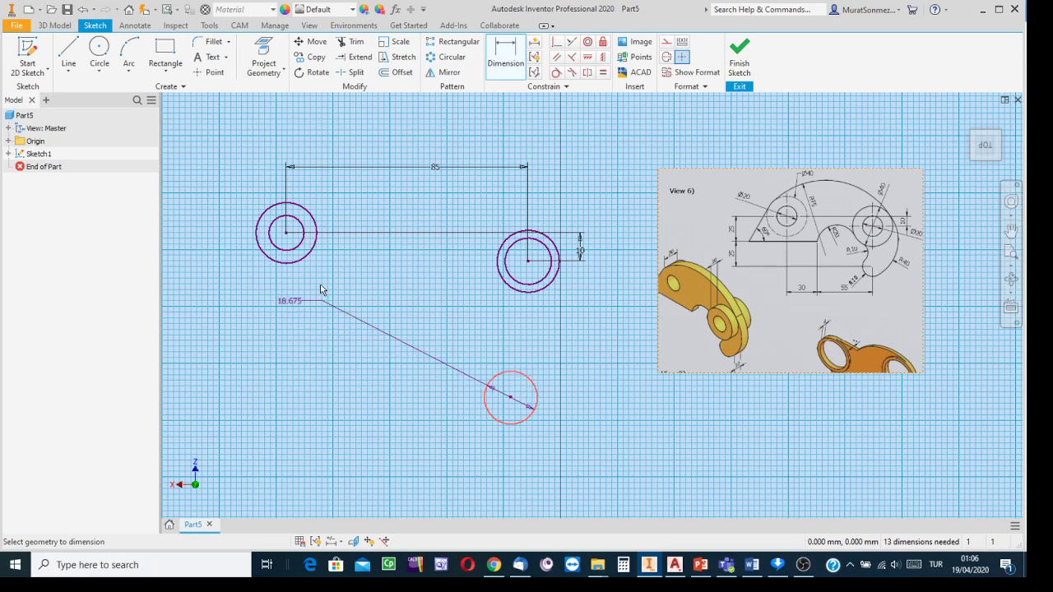
left_click(295, 264)
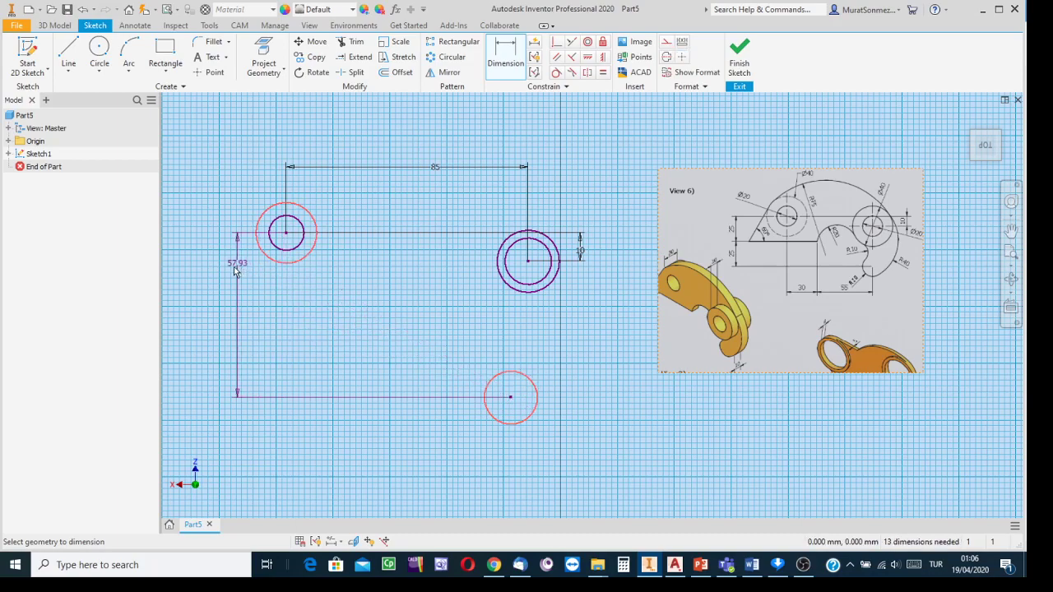
left_click(231, 278)
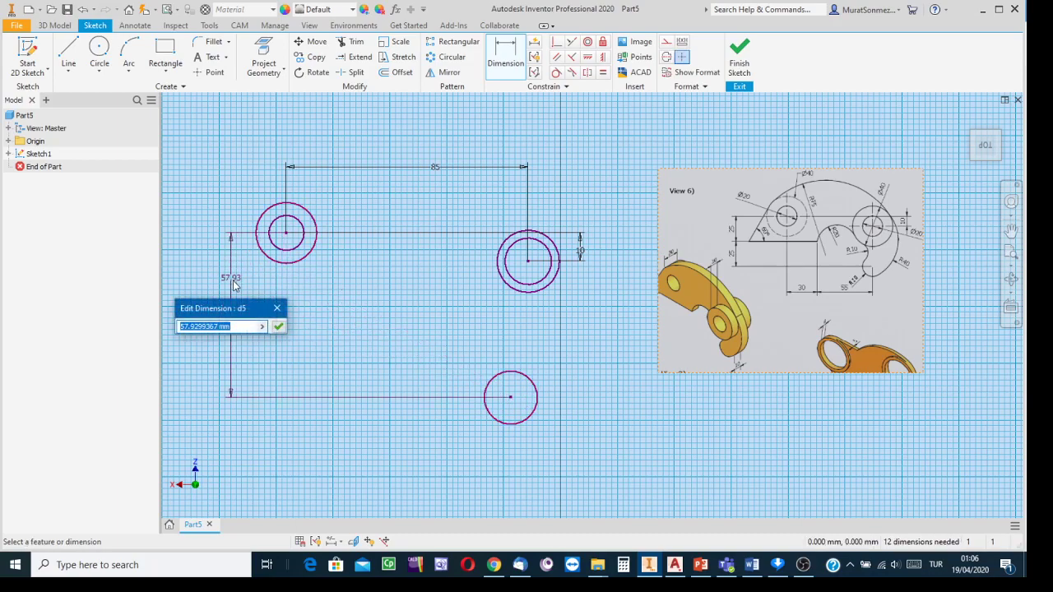
type("50")
key("Return")
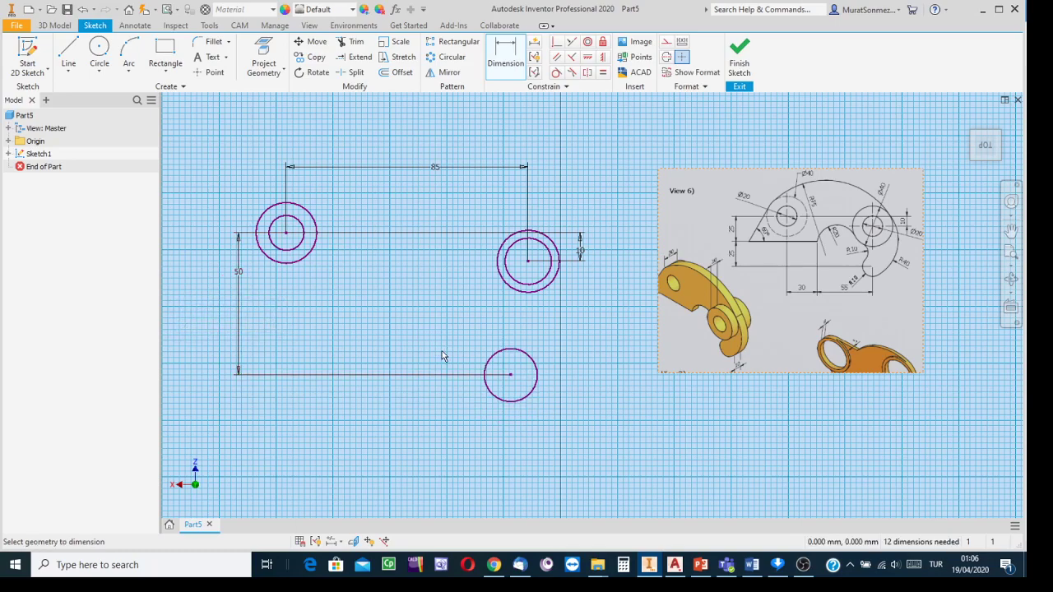
left_click(523, 355)
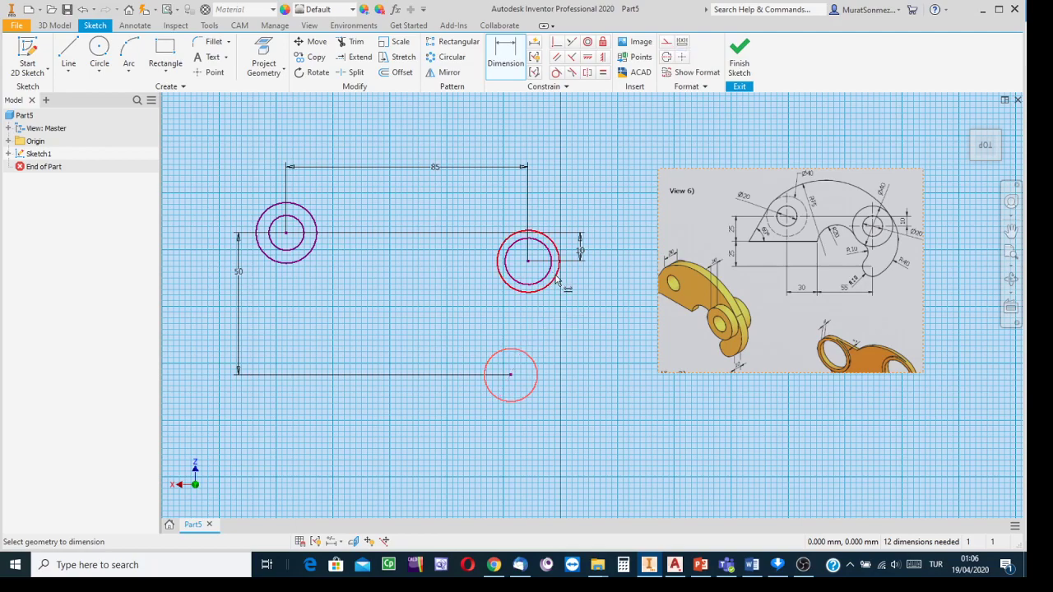
left_click(557, 280)
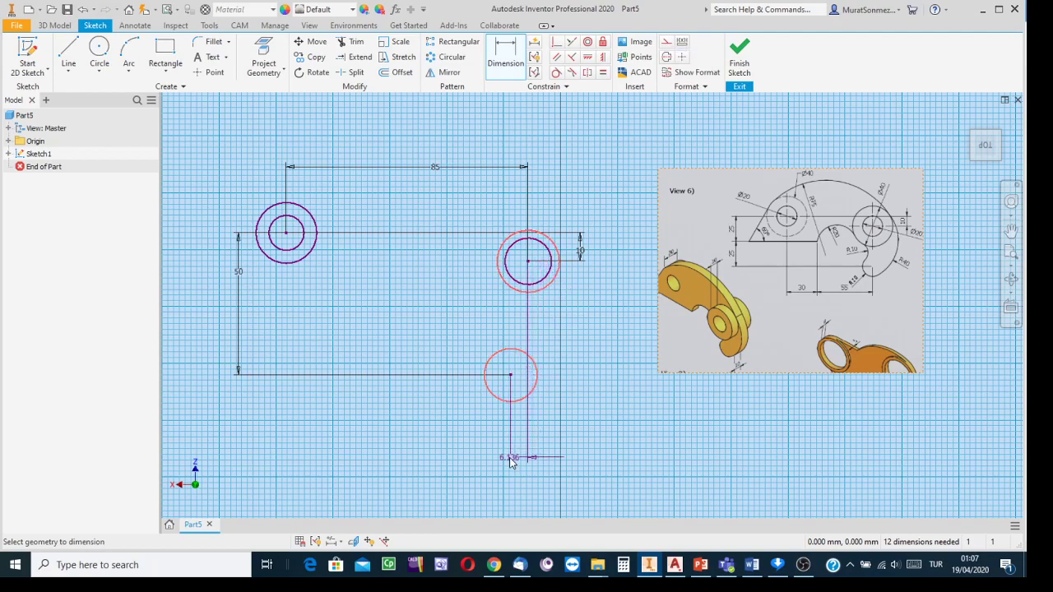
left_click(510, 461)
type("0")
key("Return")
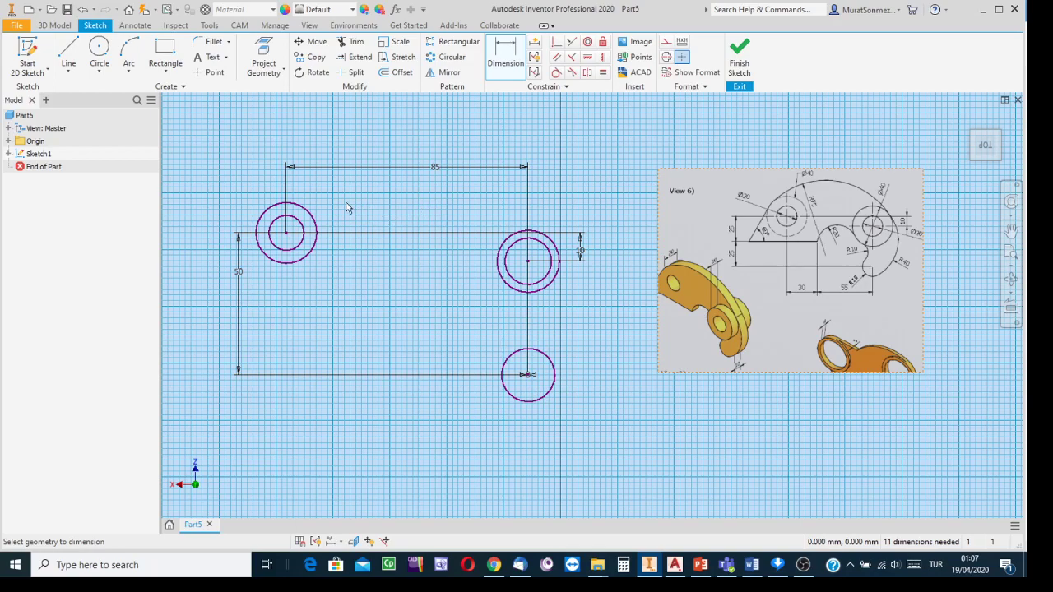
- Give the left boss a Ø20 inner circle and Ø40 outer circle
left_click(296, 222)
left_click(332, 206)
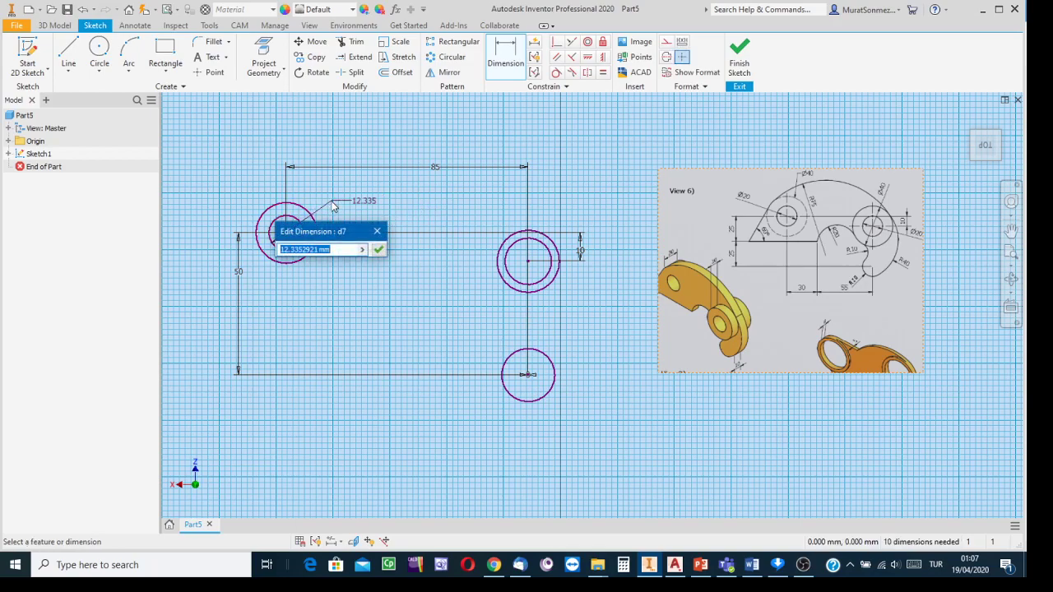
type("20")
key("Return")
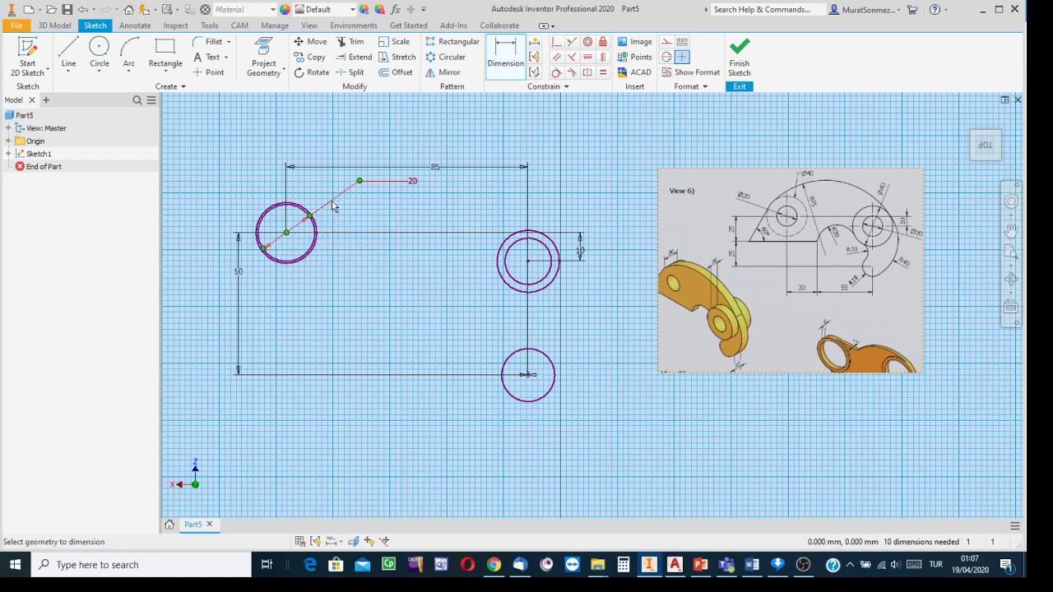
left_click(310, 212)
left_click(321, 188)
type("40")
key("Return")
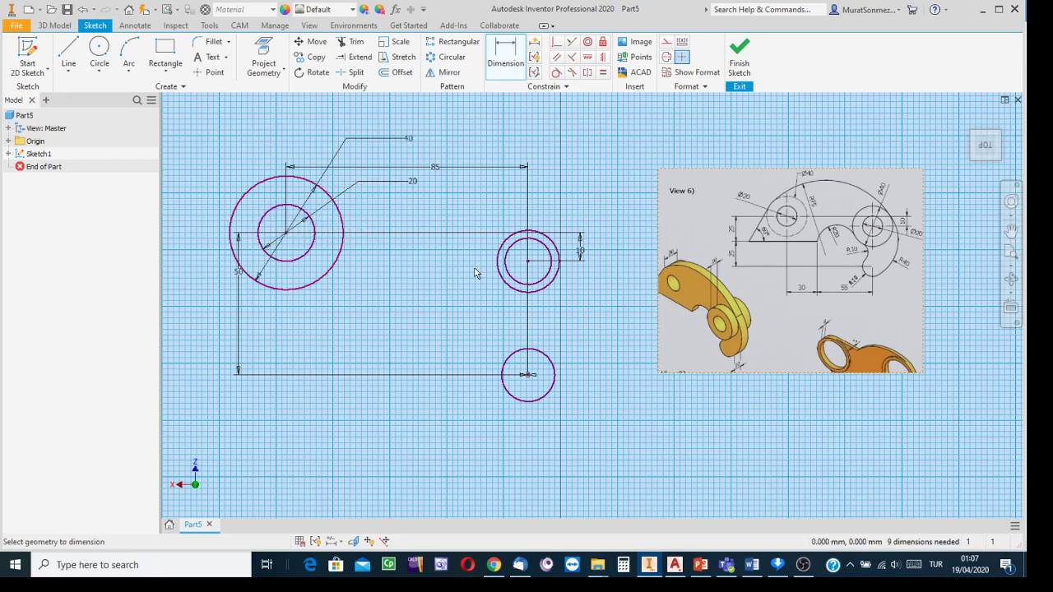
- Give the right boss a Ø40 outer circle and Ø20 inner circle
left_click(558, 254)
left_click(582, 205)
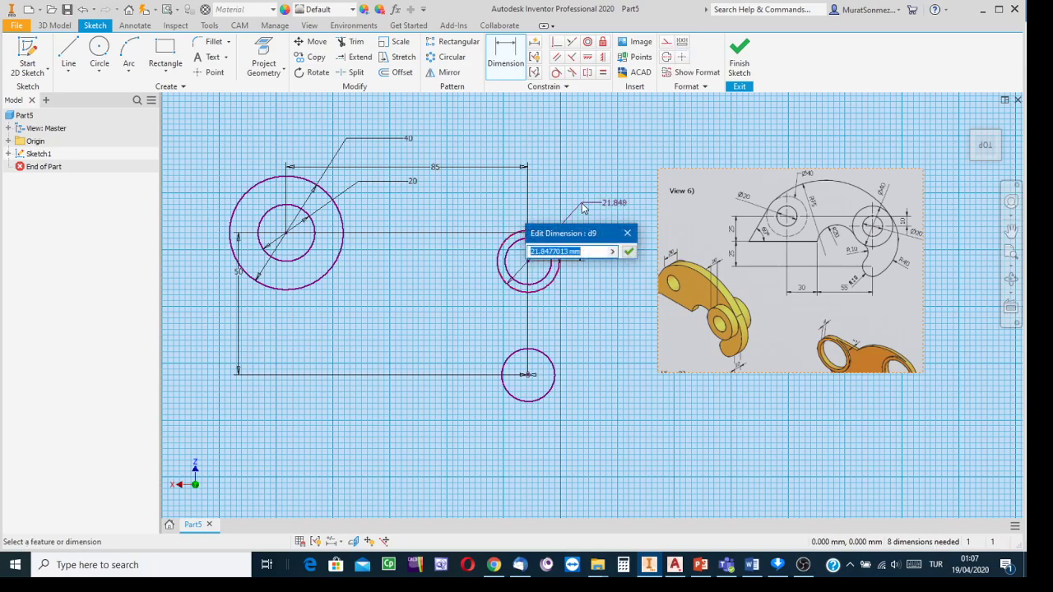
type("40")
key("Return")
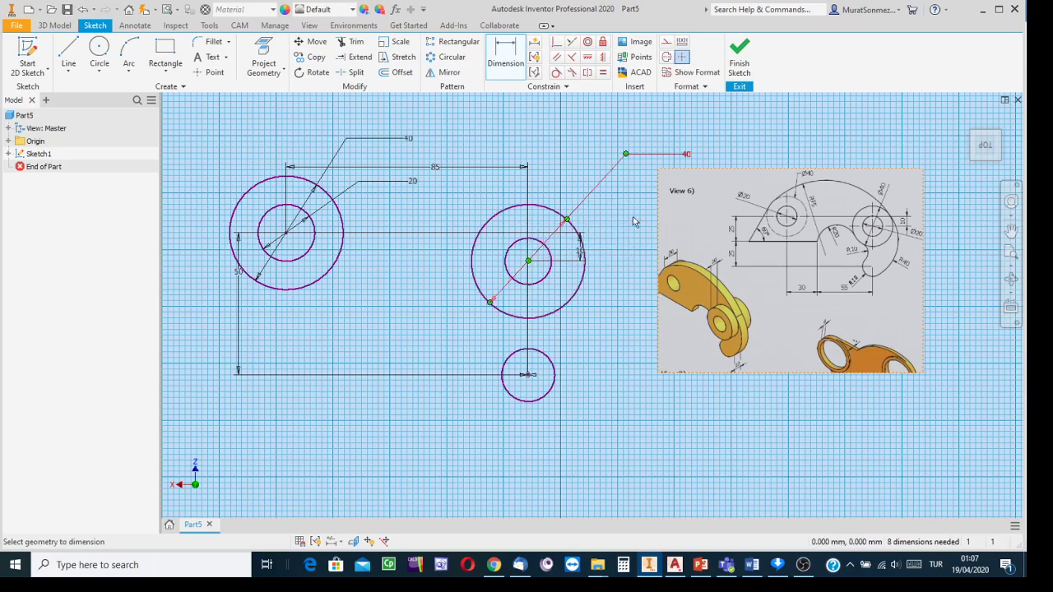
left_click(548, 273)
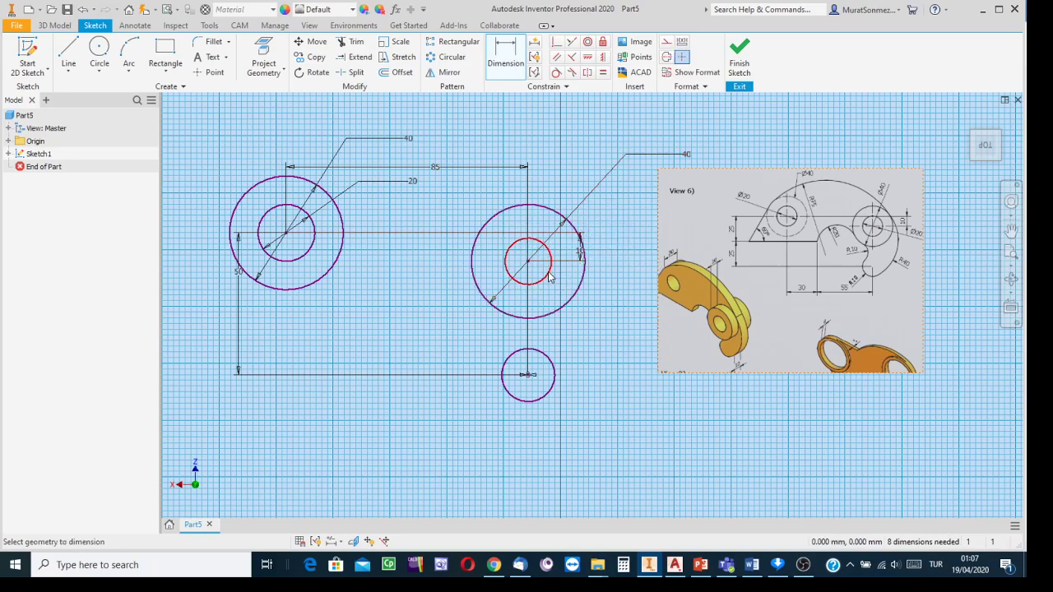
left_click(595, 322)
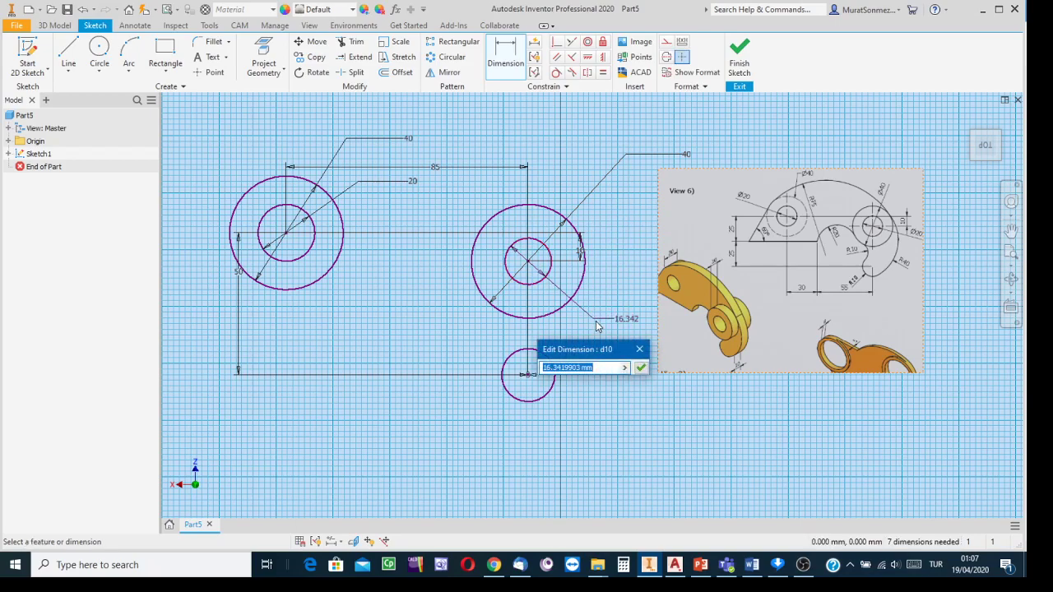
type("20")
key("Return")
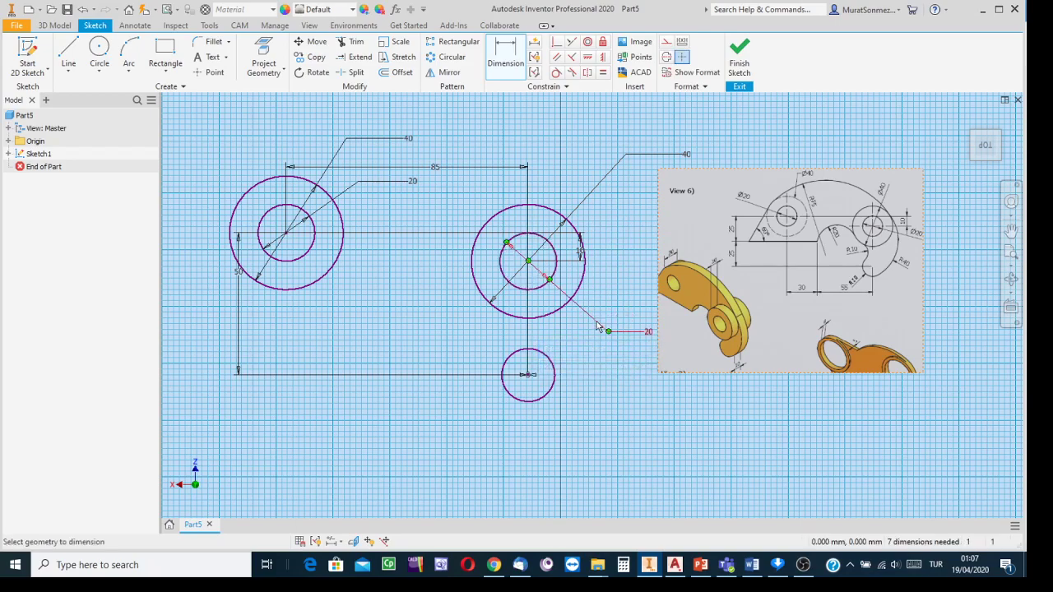
- Dimension the bottom circle to Ø20
scroll(860, 290, "up", 5)
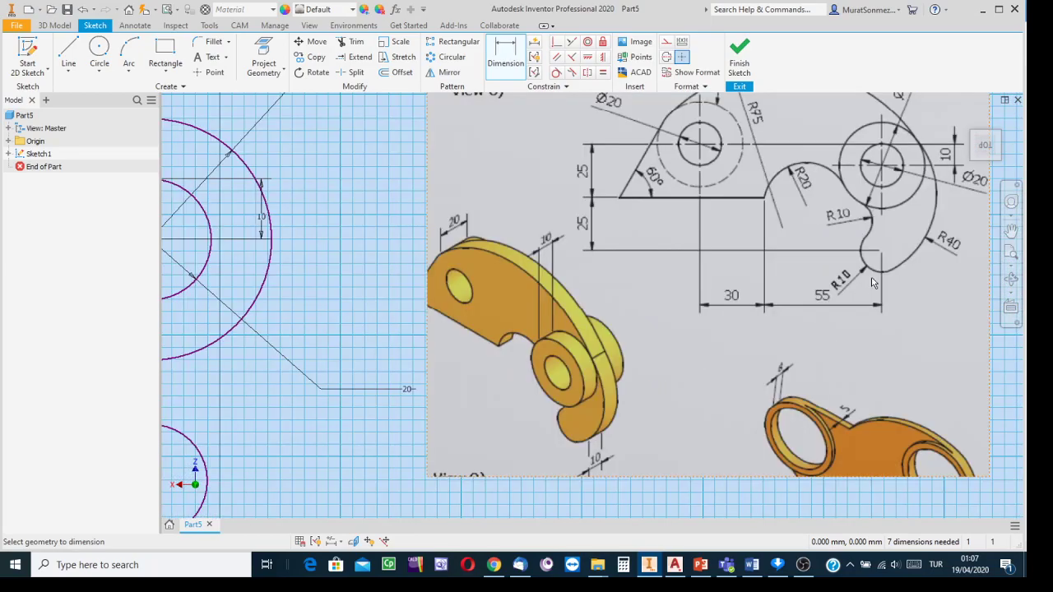
scroll(331, 332, "down", 3)
mouse_move(305, 326)
middle_mouse_down()
mouse_move(532, 302)
mouse_move(544, 280)
middle_mouse_up()
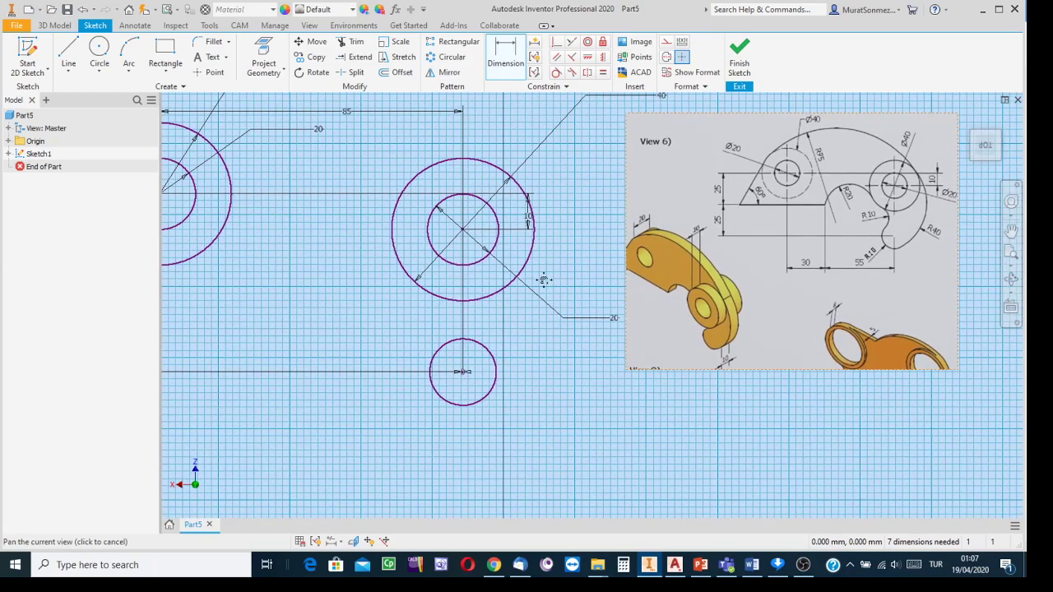
left_click(497, 385)
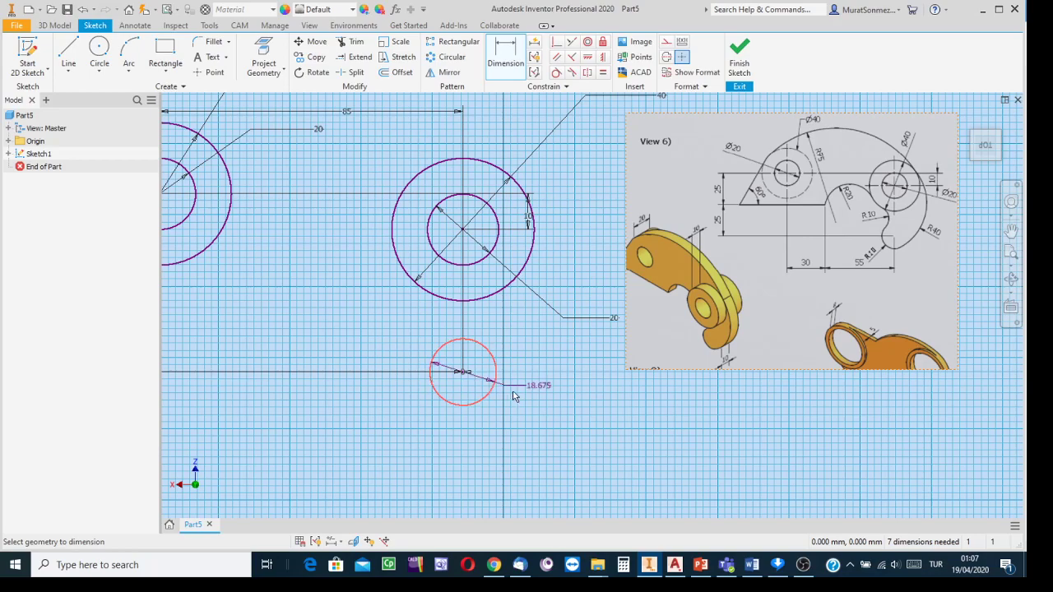
left_click(528, 395)
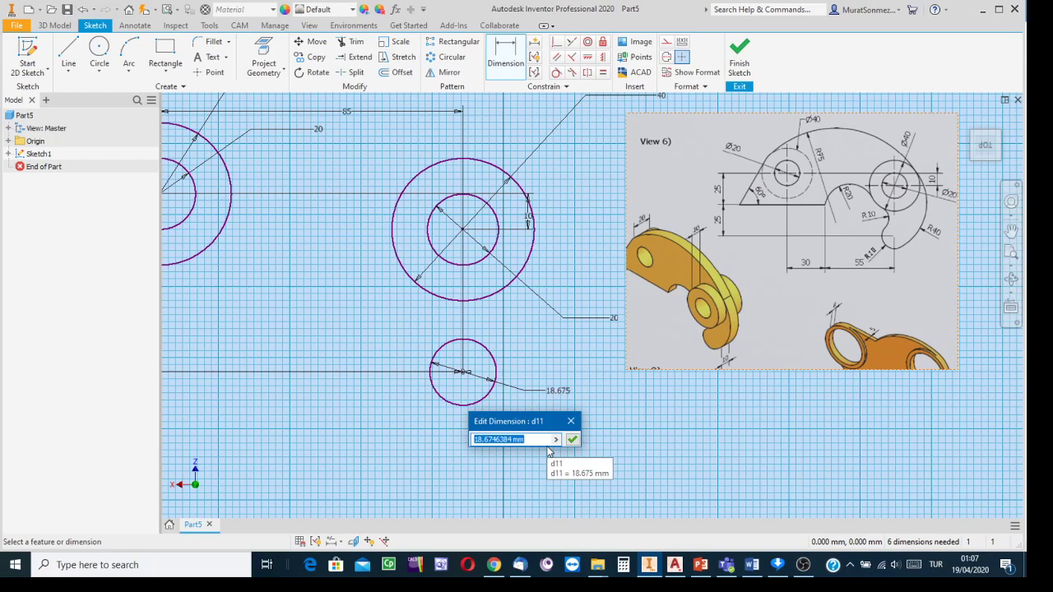
type("20")
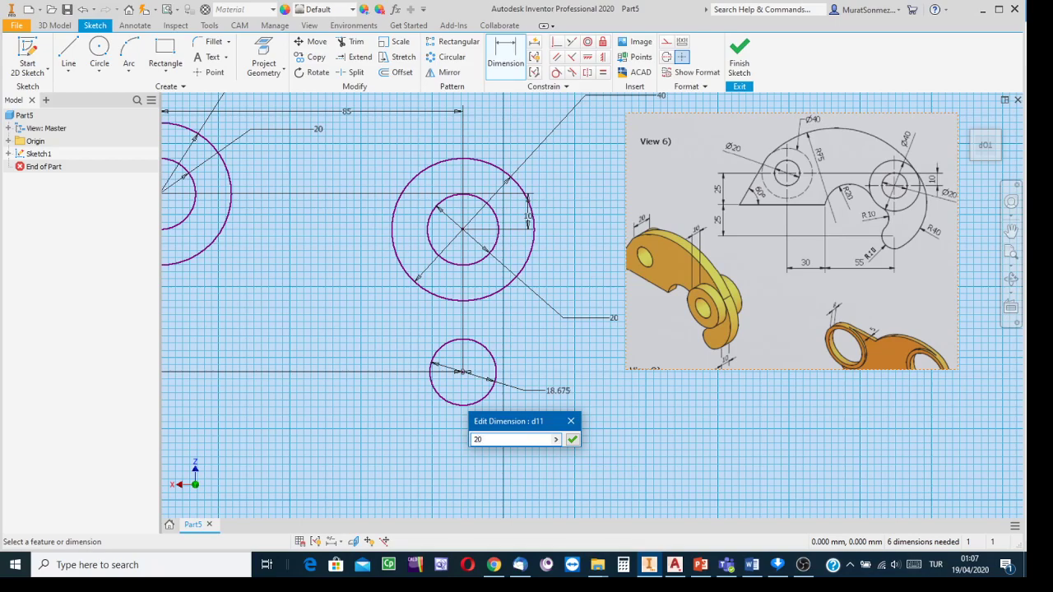
key("Return")
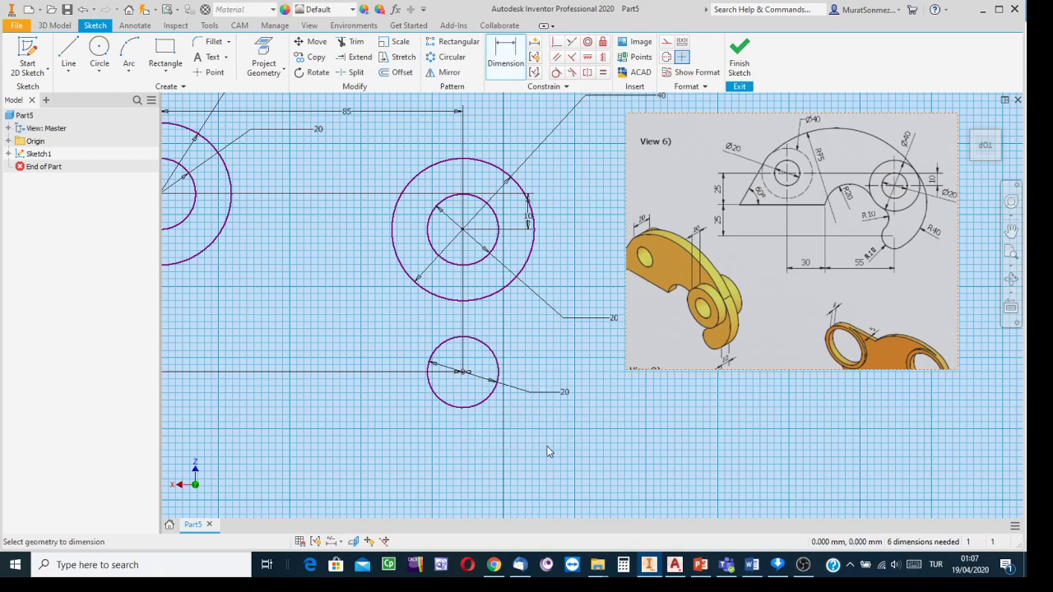
scroll(590, 352, "up", 3)
scroll(589, 352, "down", 5)
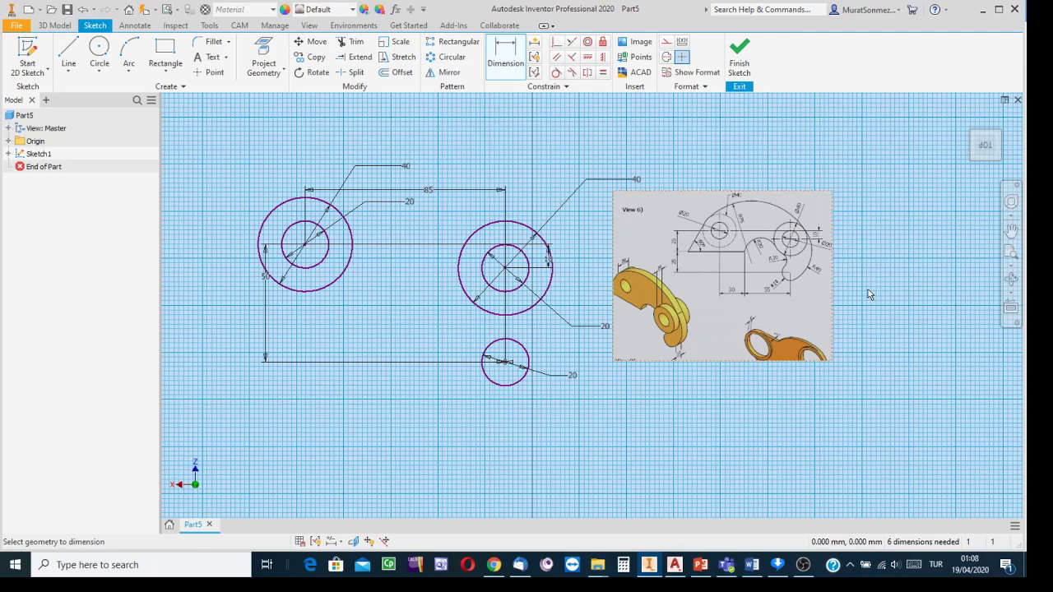
- Draw a new circle in the lower middle of the sketch, left of the lower circle
scroll(798, 268, "up", 3)
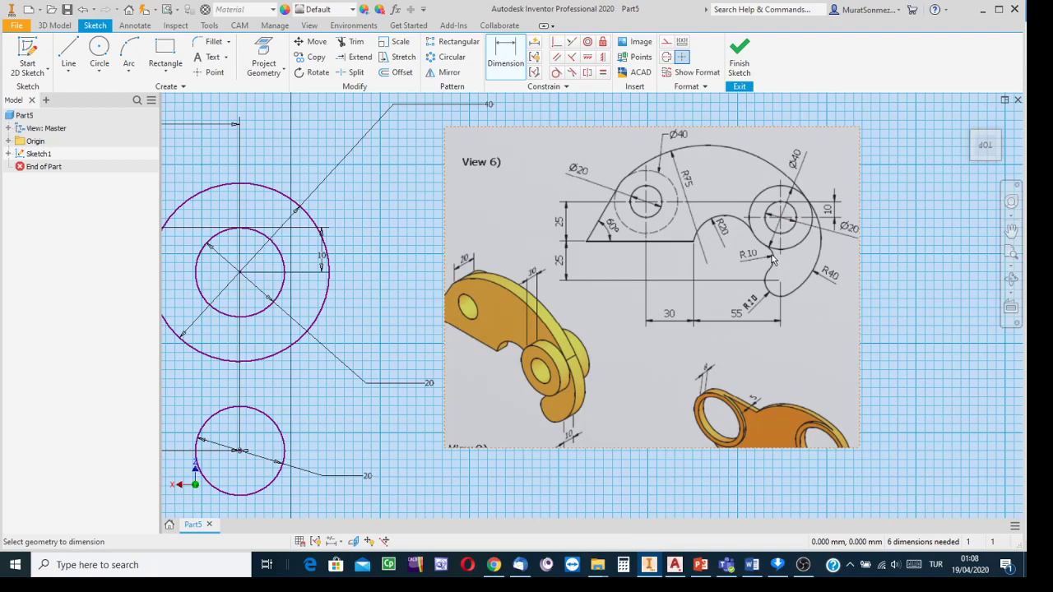
scroll(696, 321, "down", 5)
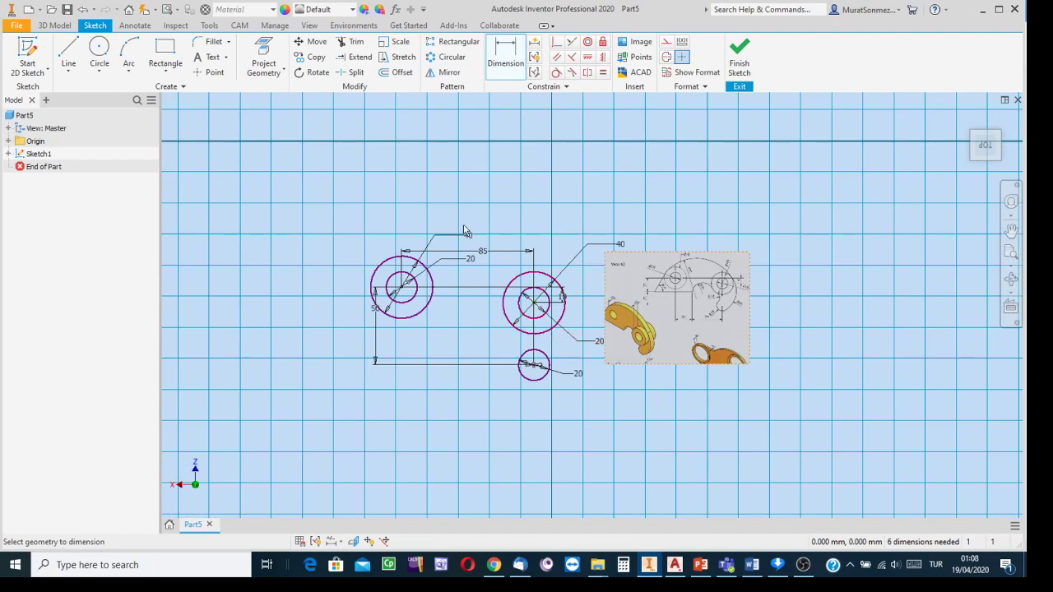
left_click(96, 51)
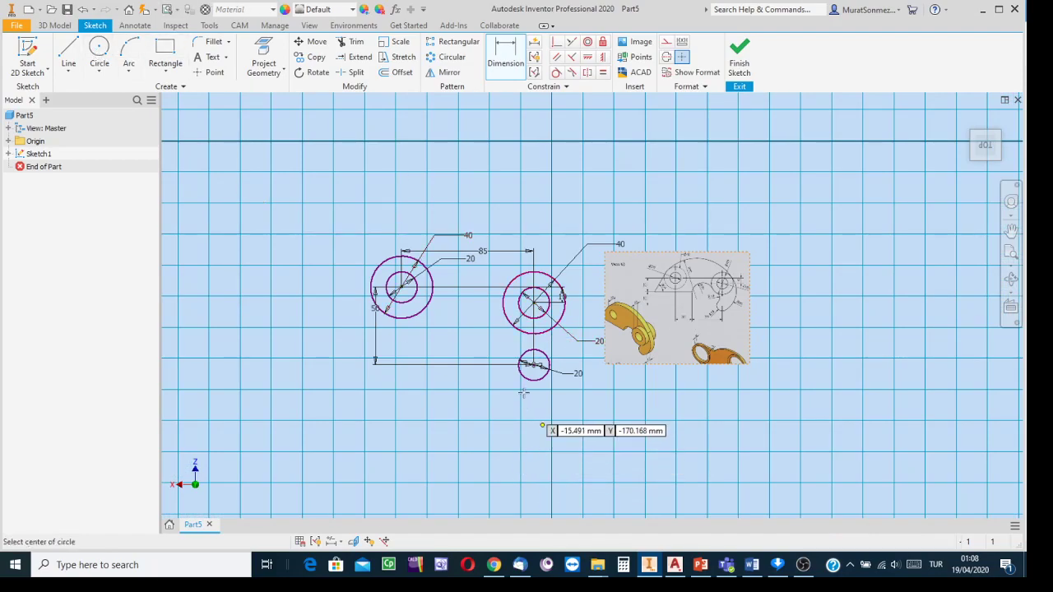
left_click(471, 355)
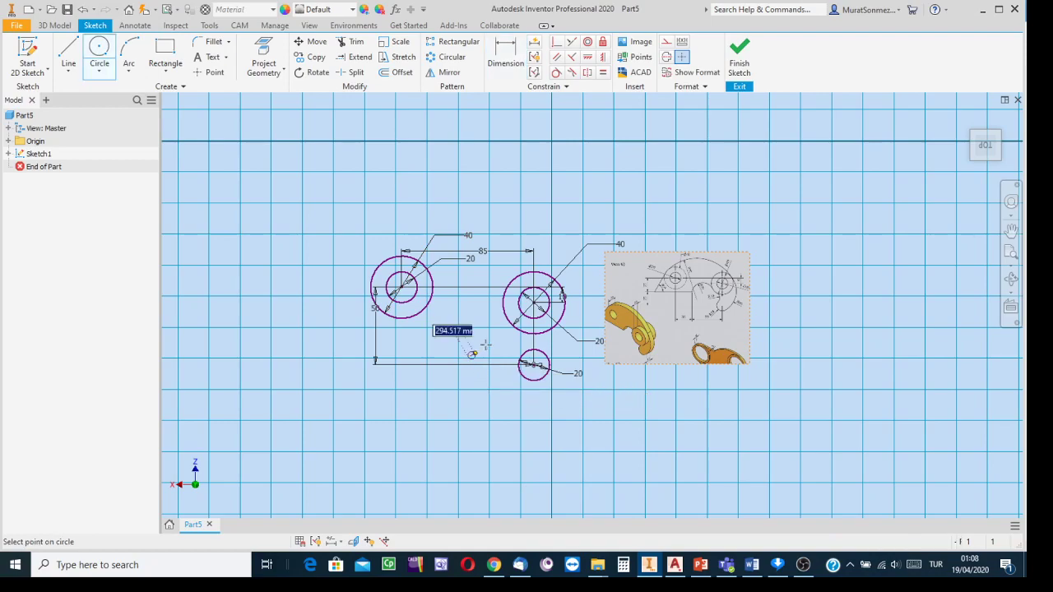
left_click(496, 339)
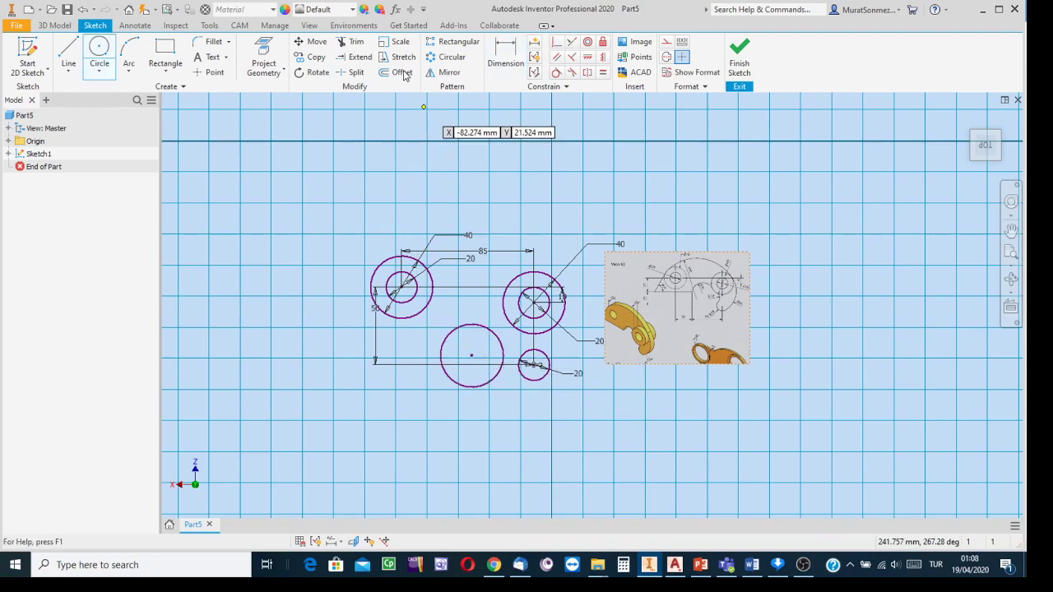
- Dimension the new circle's diameter to 20 mm
left_click(499, 71)
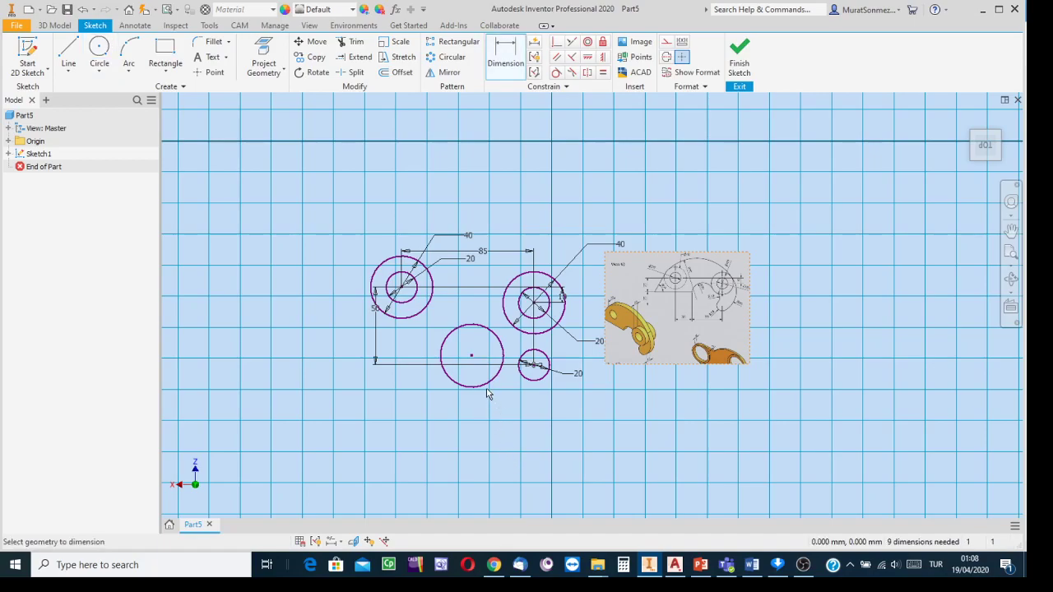
left_click(485, 387)
left_click(490, 419)
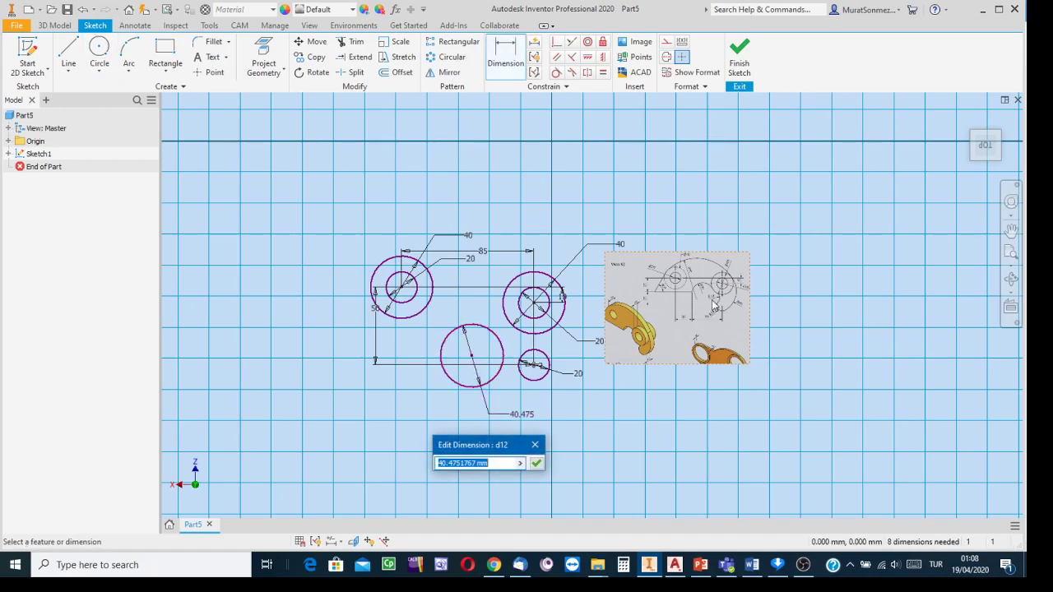
scroll(713, 308, "down", 5)
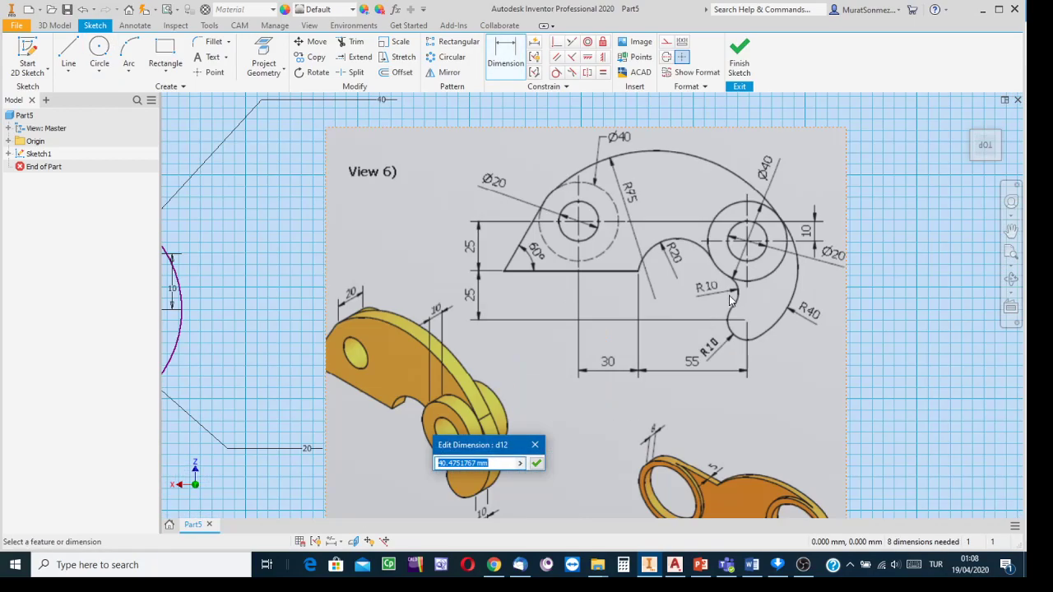
scroll(730, 295, "up", 5)
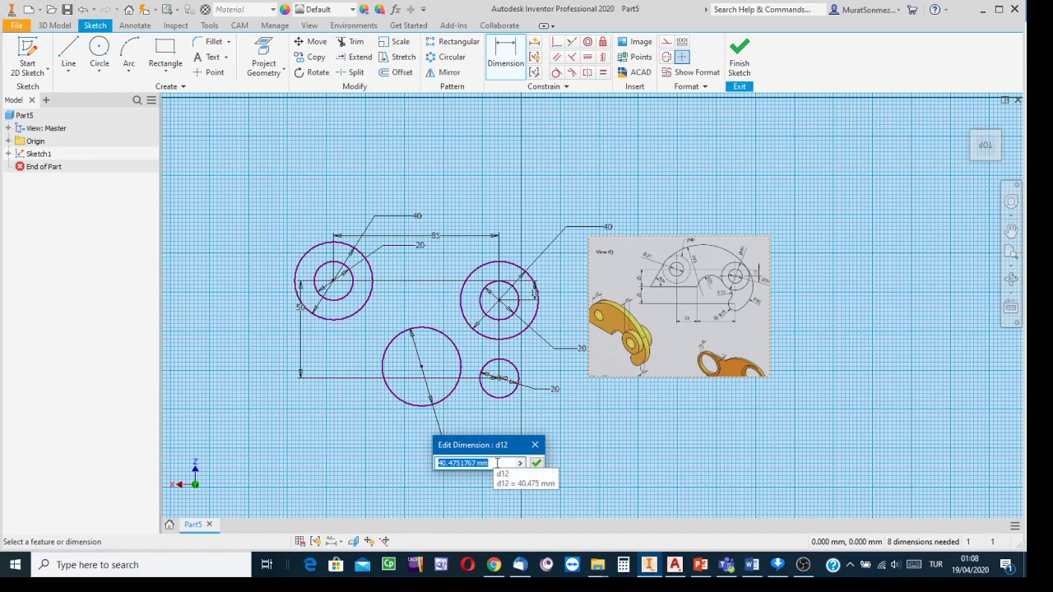
type("20")
key("Return")
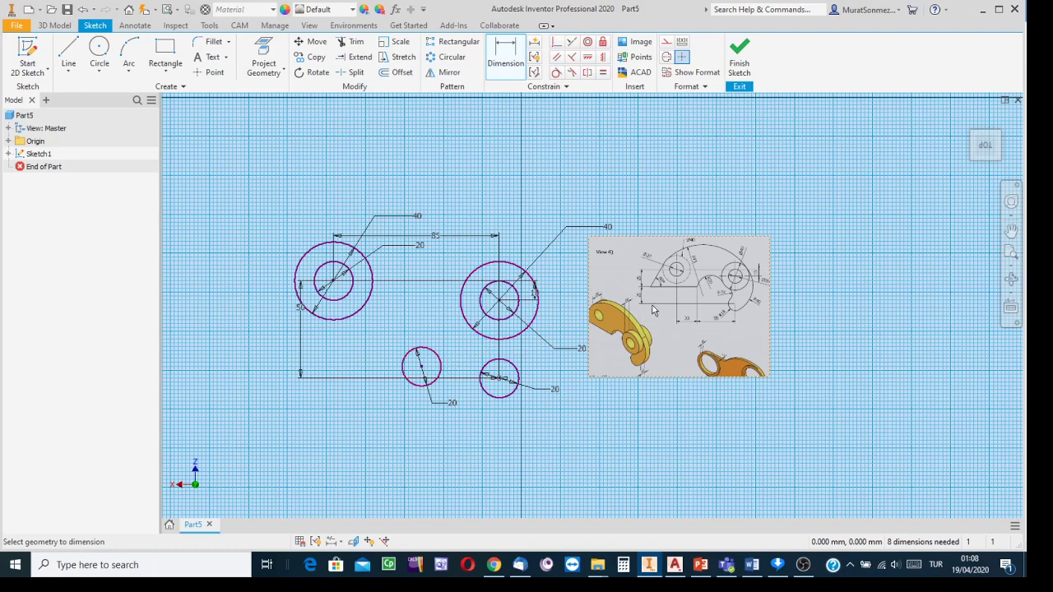
scroll(750, 306, "down", 2)
scroll(745, 307, "up", 6)
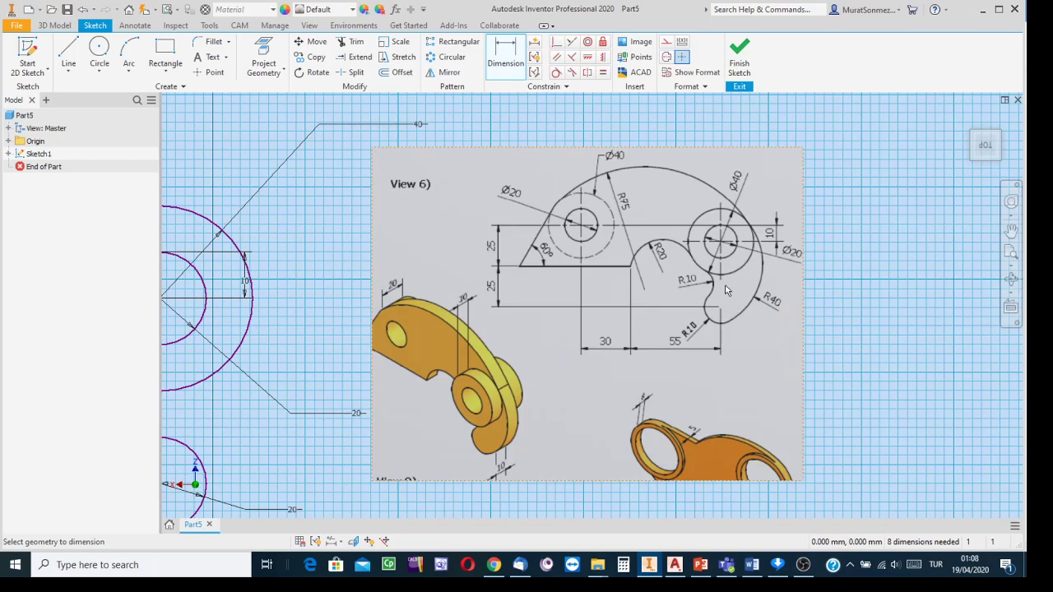
scroll(640, 368, "down", 3)
middle_click_drag(437, 415, 620, 397)
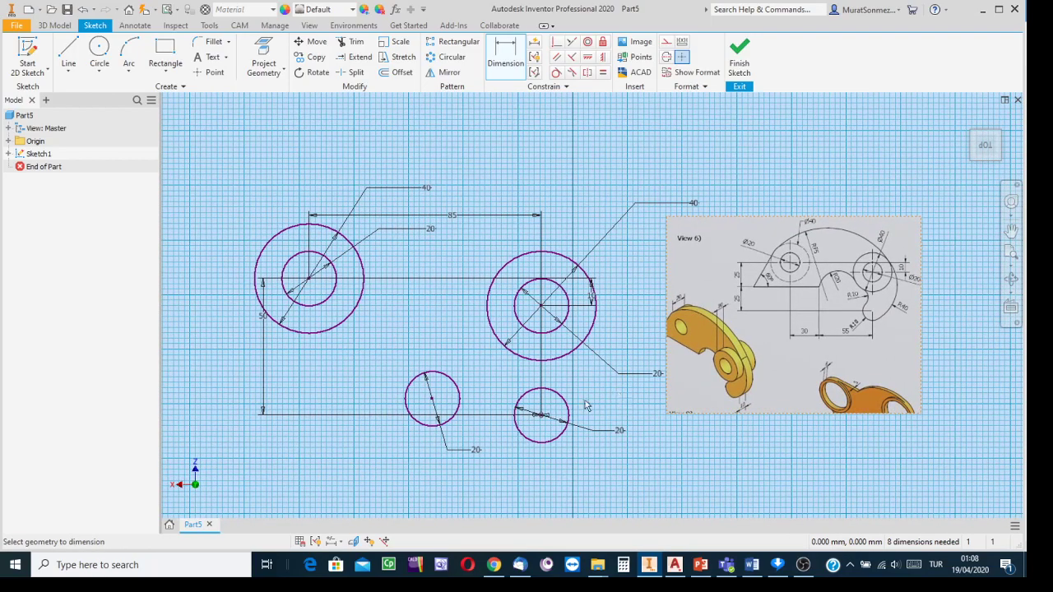
- Make the small circle tangent to the right boss circle and the lower circle
left_click(555, 74)
left_click(494, 332)
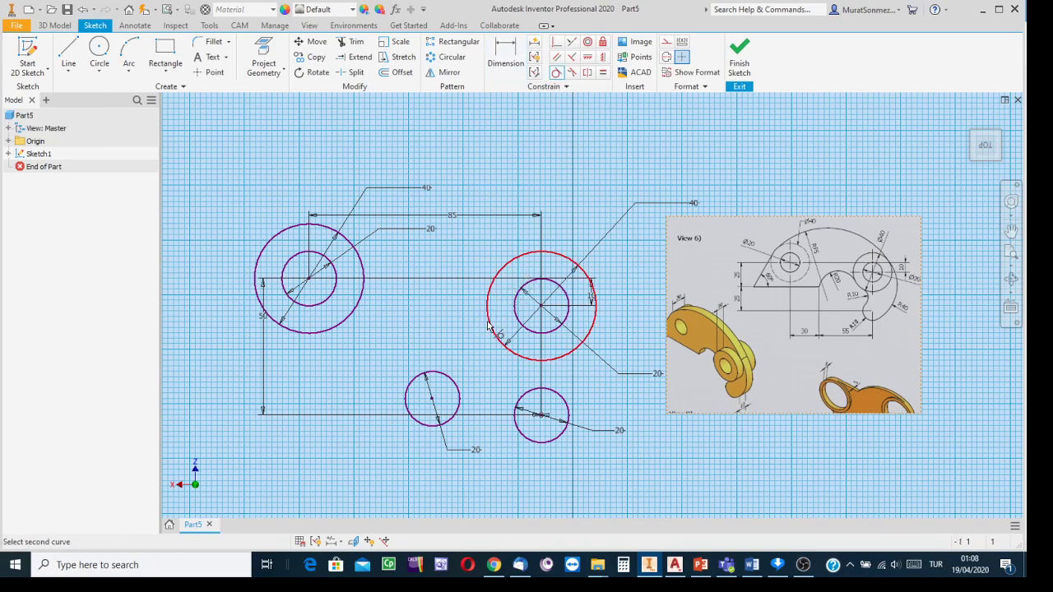
left_click(455, 384)
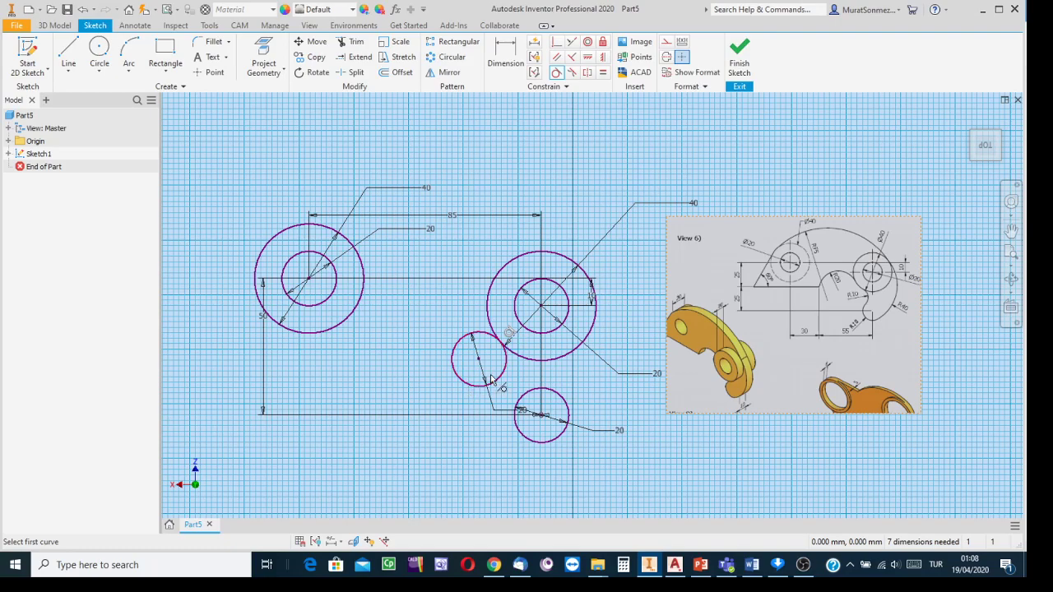
left_click(497, 381)
left_click(516, 411)
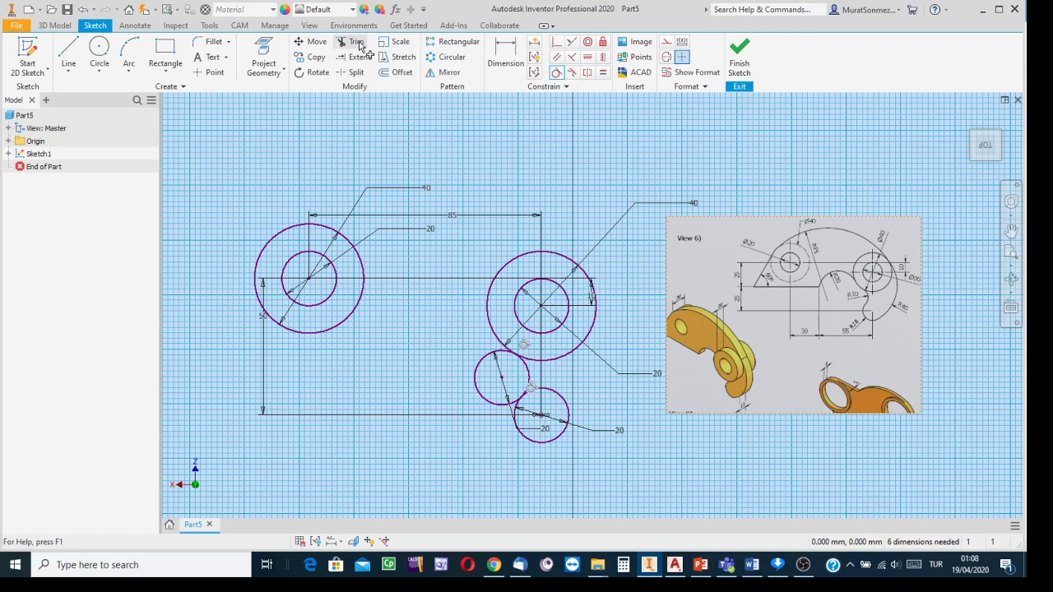
- Trim away the small circle's left arc, leaving a concave arc
left_click(357, 43)
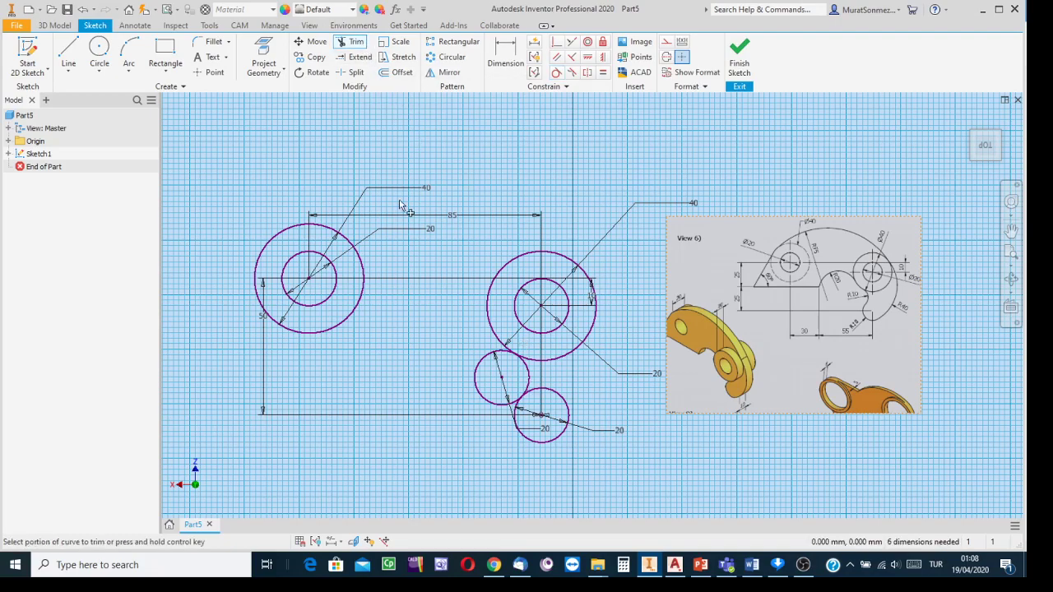
left_click(479, 396)
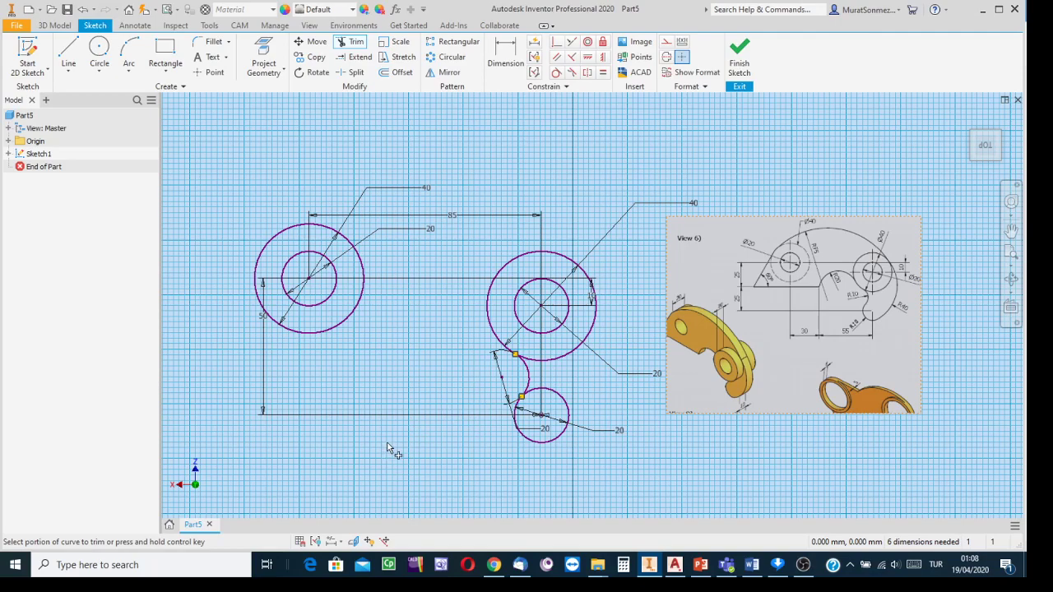
left_click(99, 58)
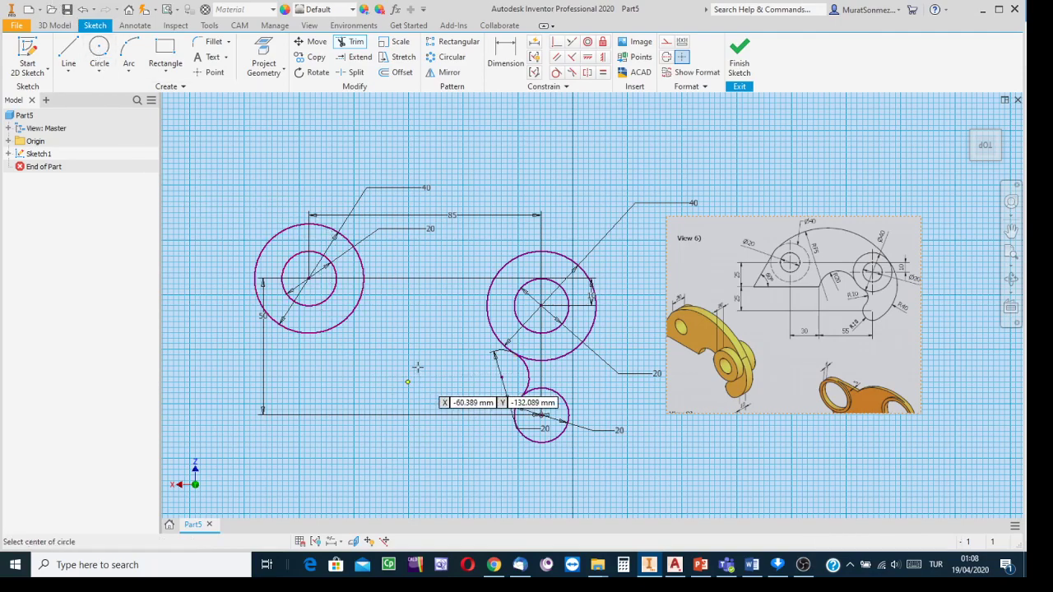
- Draw a large circle between the two bosses and dimension its diameter to 80 mm
left_click(394, 360)
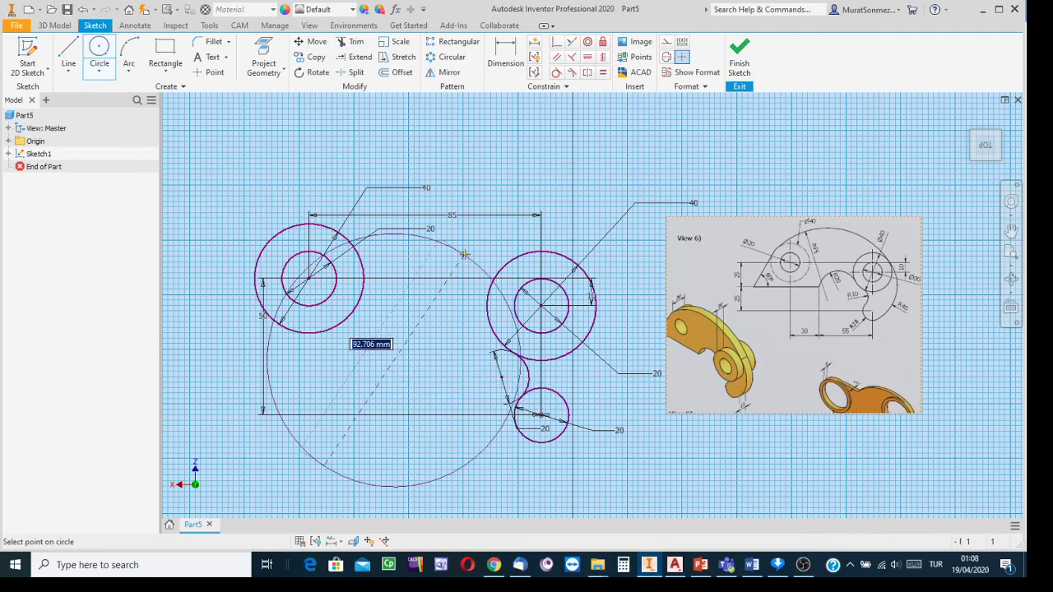
left_click(455, 273)
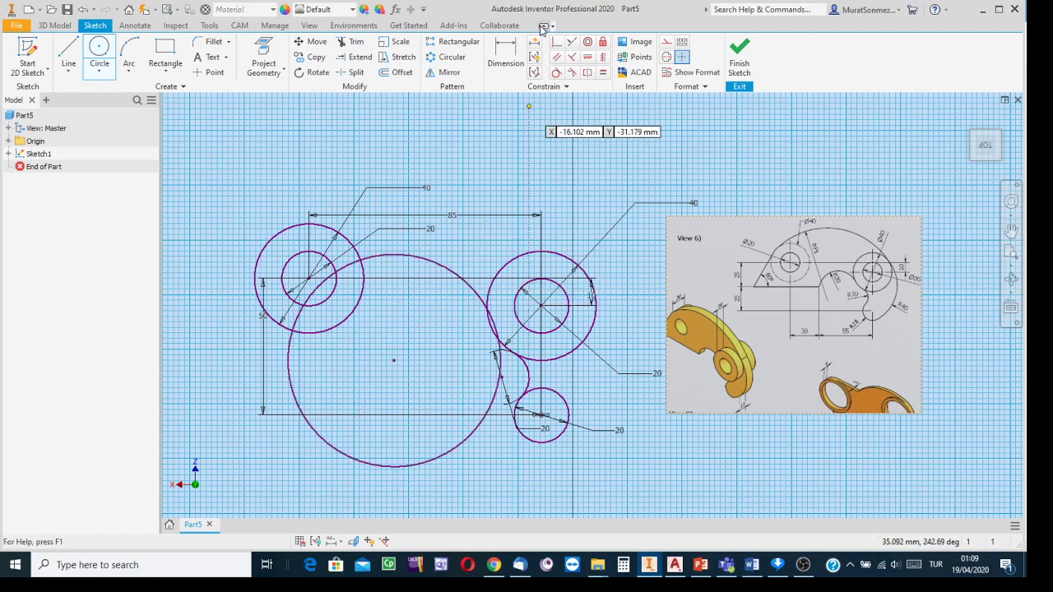
left_click(505, 51)
left_click(449, 277)
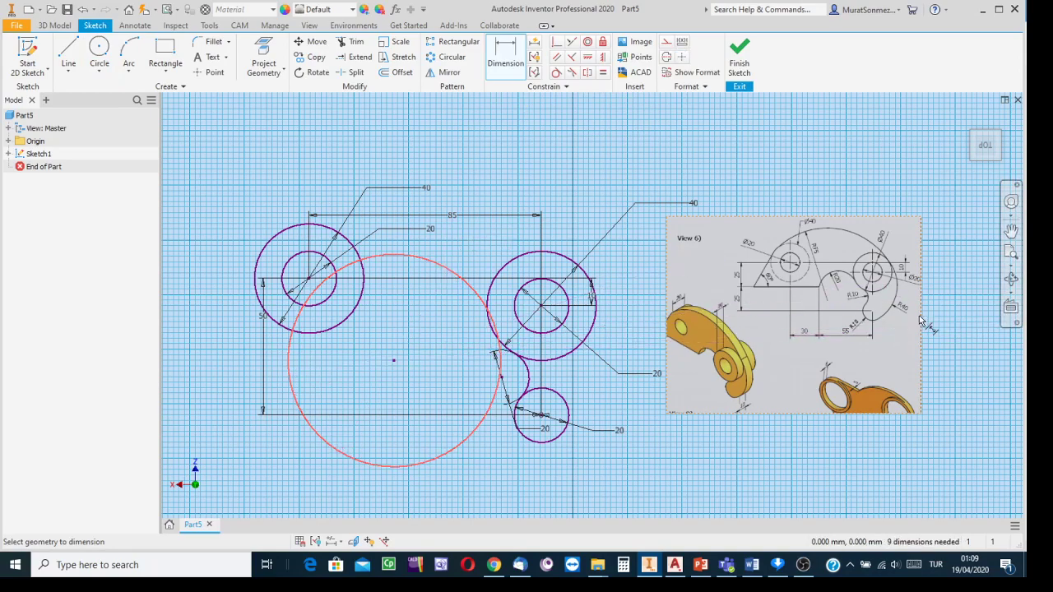
scroll(909, 319, "down", 2)
scroll(909, 319, "up", 6)
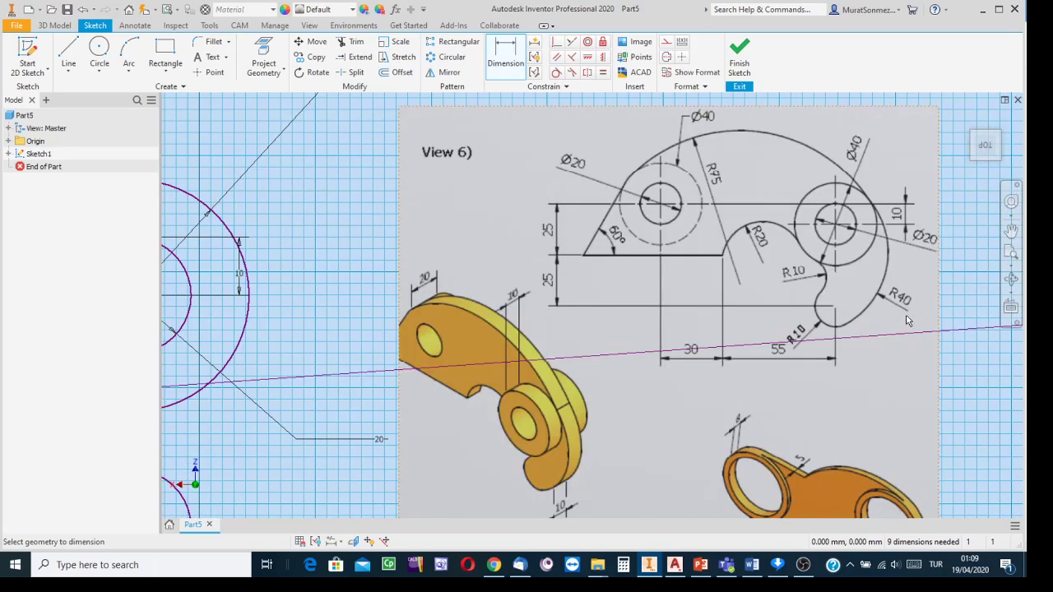
scroll(899, 306, "down", 5)
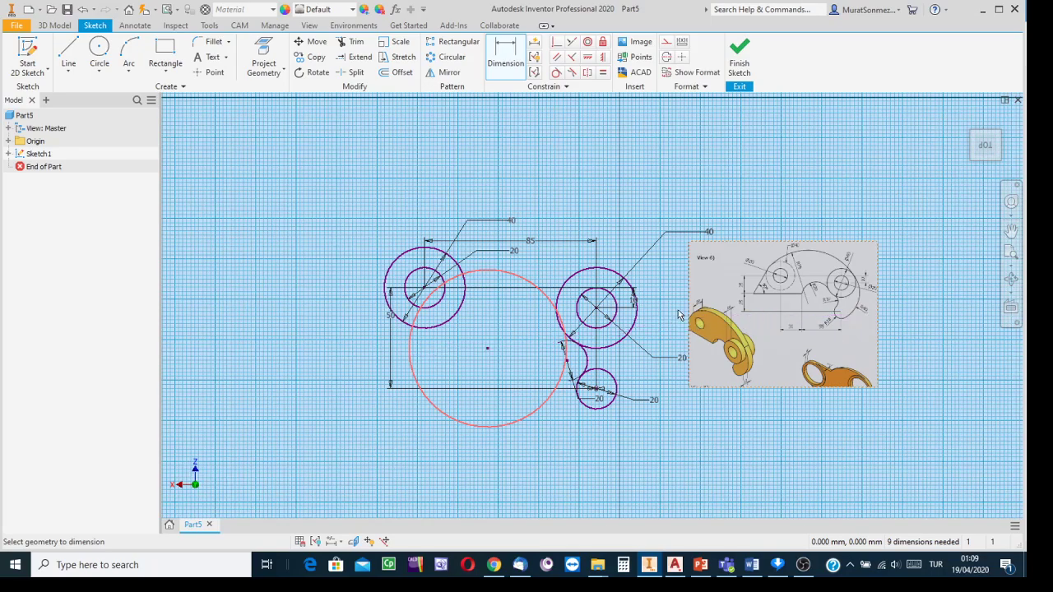
left_click(556, 269)
type("80")
key("Return")
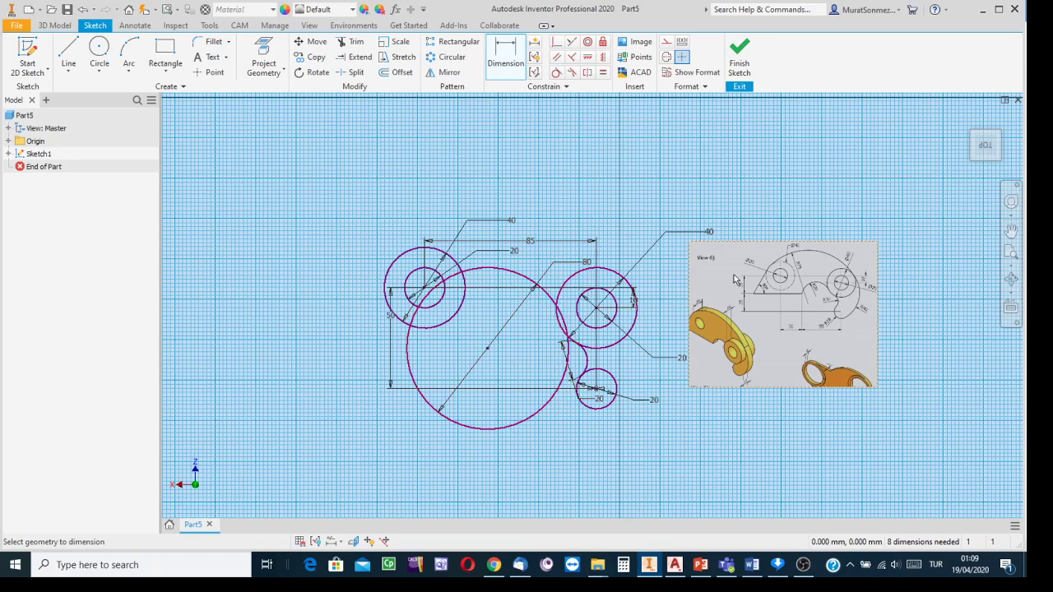
scroll(866, 305, "down", 2)
scroll(867, 305, "up", 8)
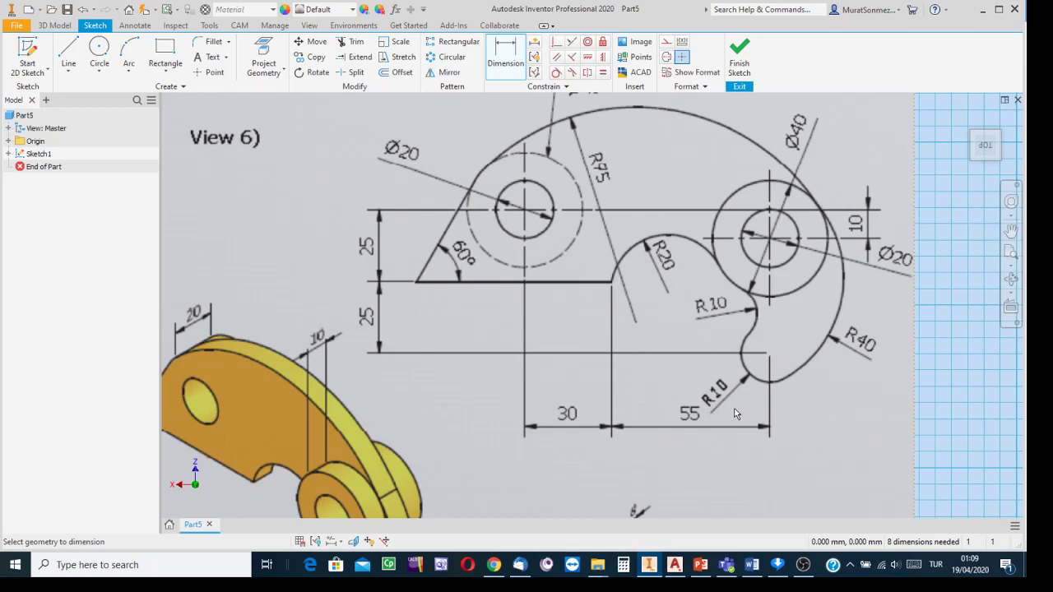
scroll(464, 363, "down", 2)
mouse_move(464, 363)
middle_mouse_down()
mouse_move(915, 297)
mouse_move(953, 206)
middle_mouse_up()
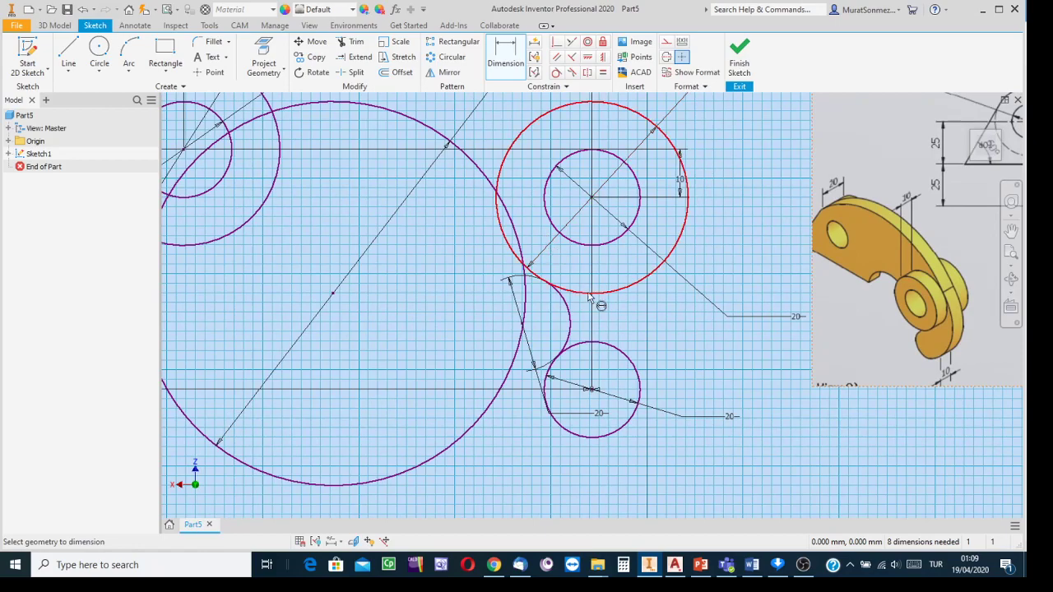
scroll(589, 294, "up", 3)
scroll(591, 302, "down", 3)
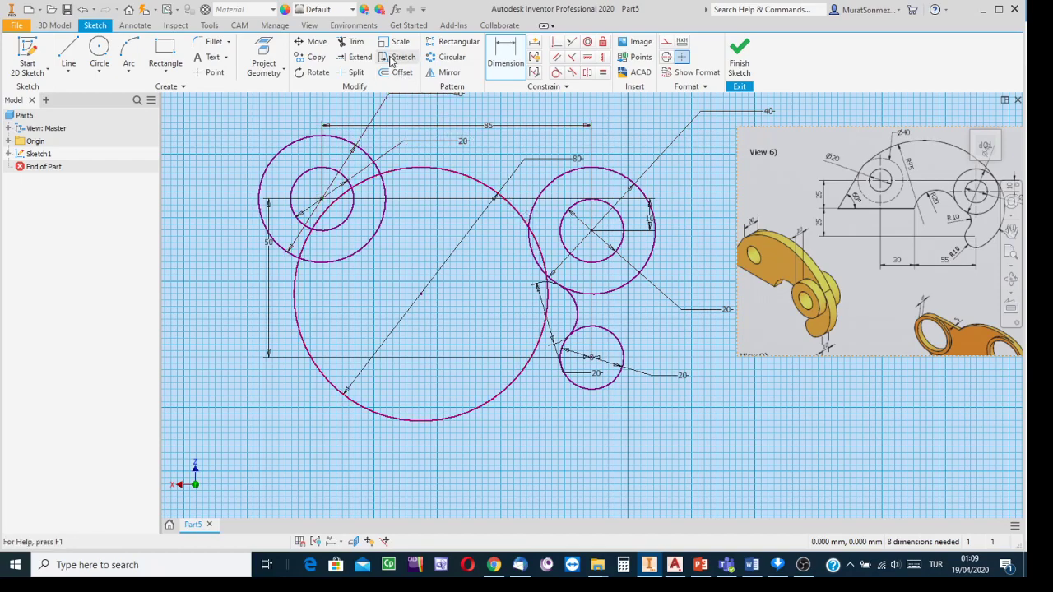
- Move the Ø80 circle right over the right boss, then begin making it tangent to the boss ring
left_click(312, 45)
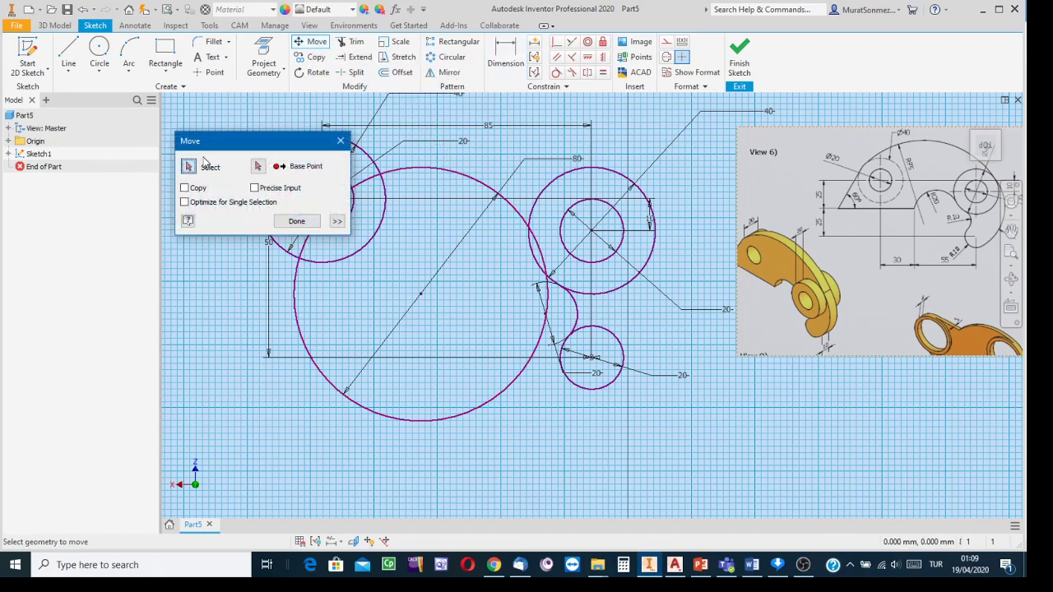
left_click_drag(219, 146, 222, 395)
left_click(459, 175)
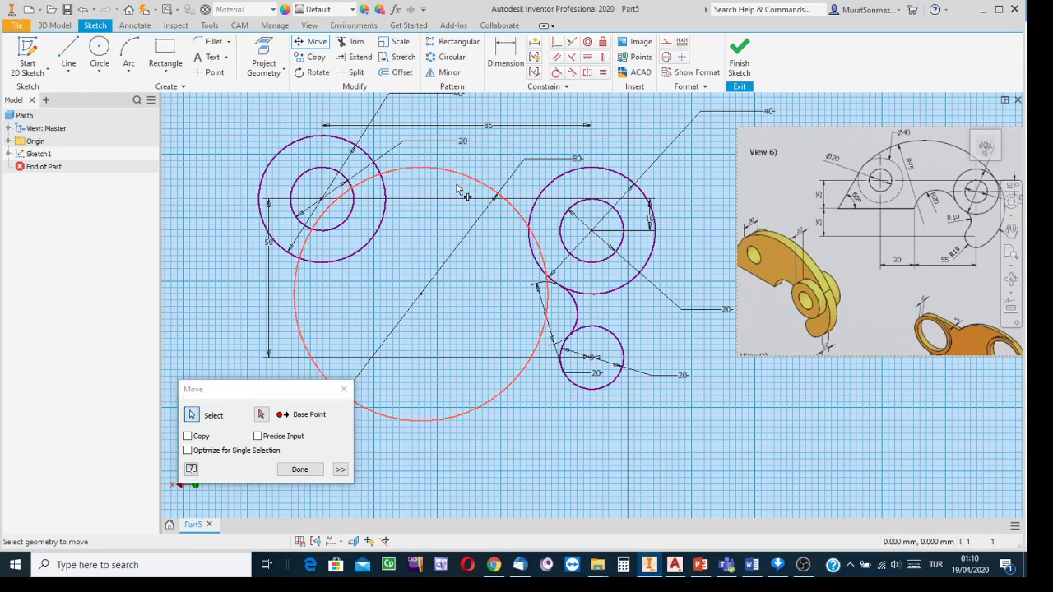
left_click(261, 416)
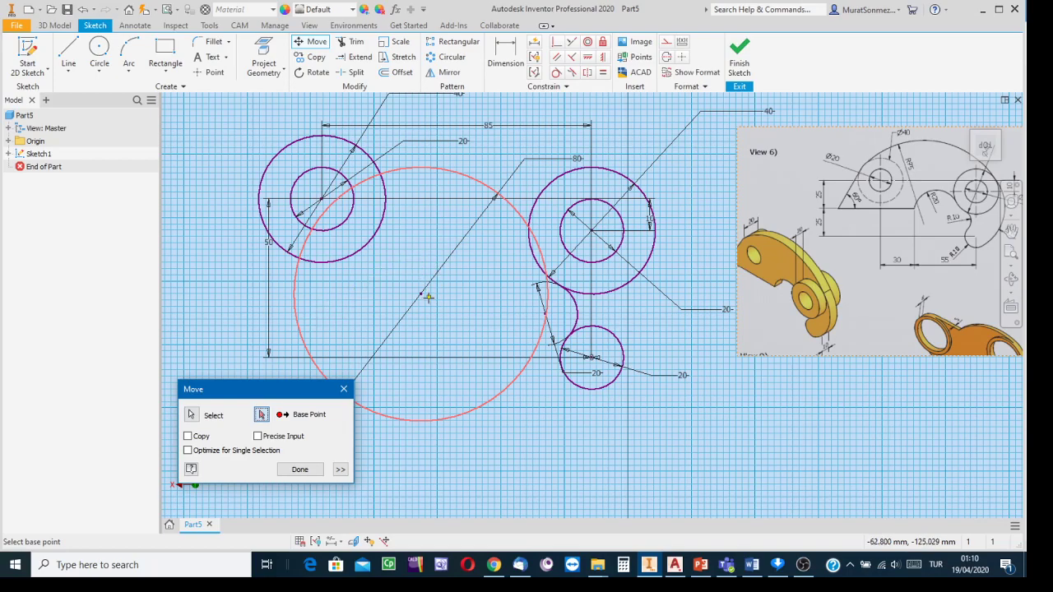
left_click(386, 268)
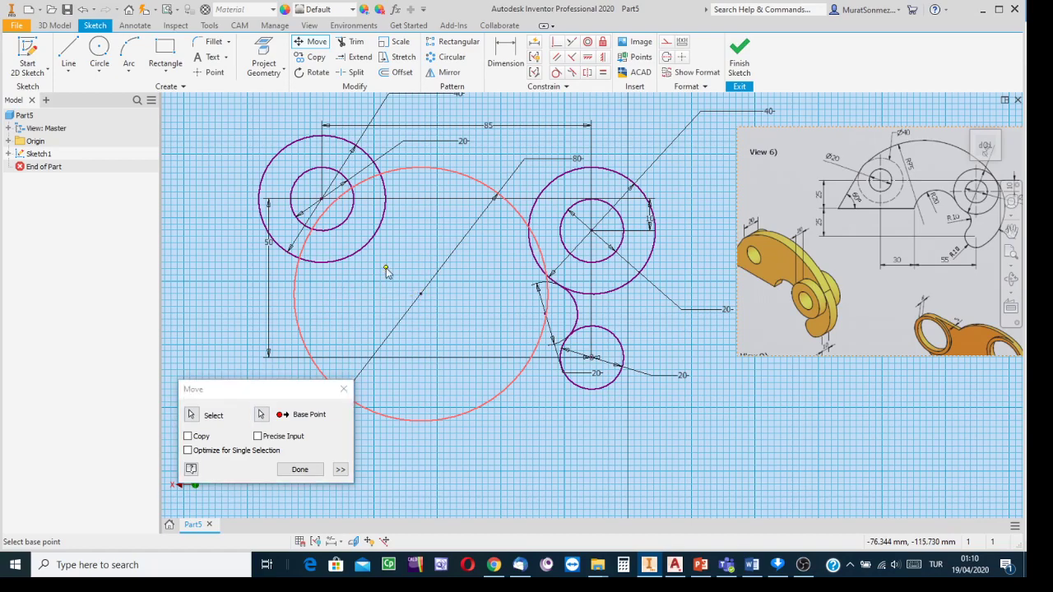
left_click(444, 359)
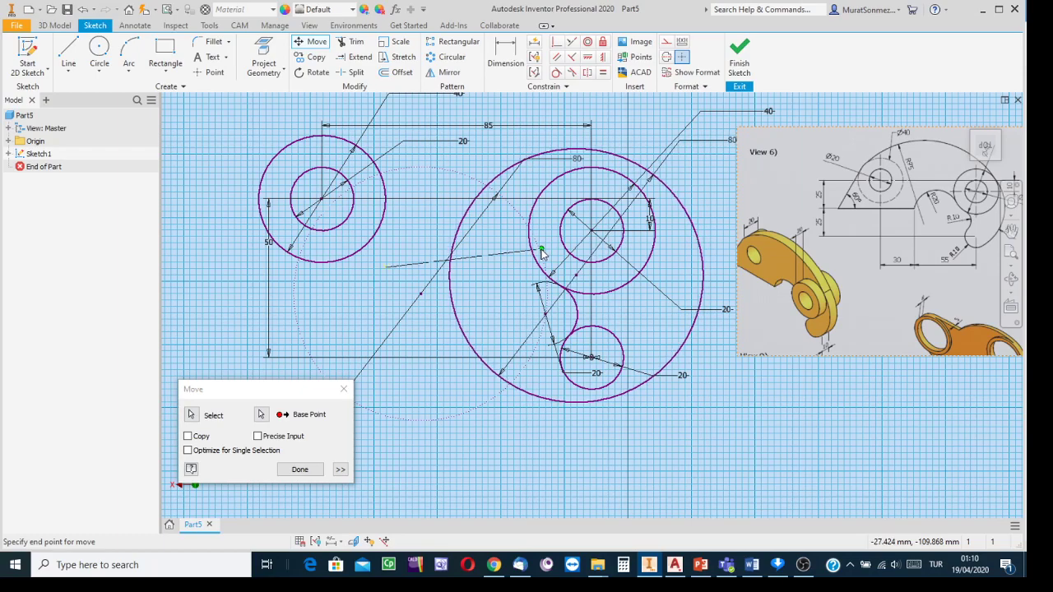
left_click(542, 249)
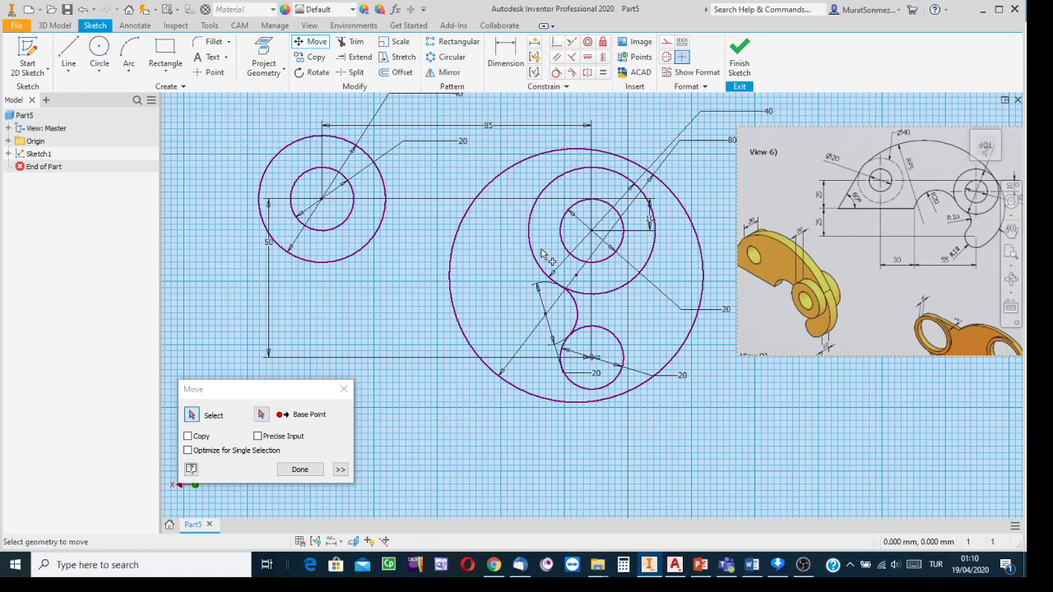
left_click(298, 470)
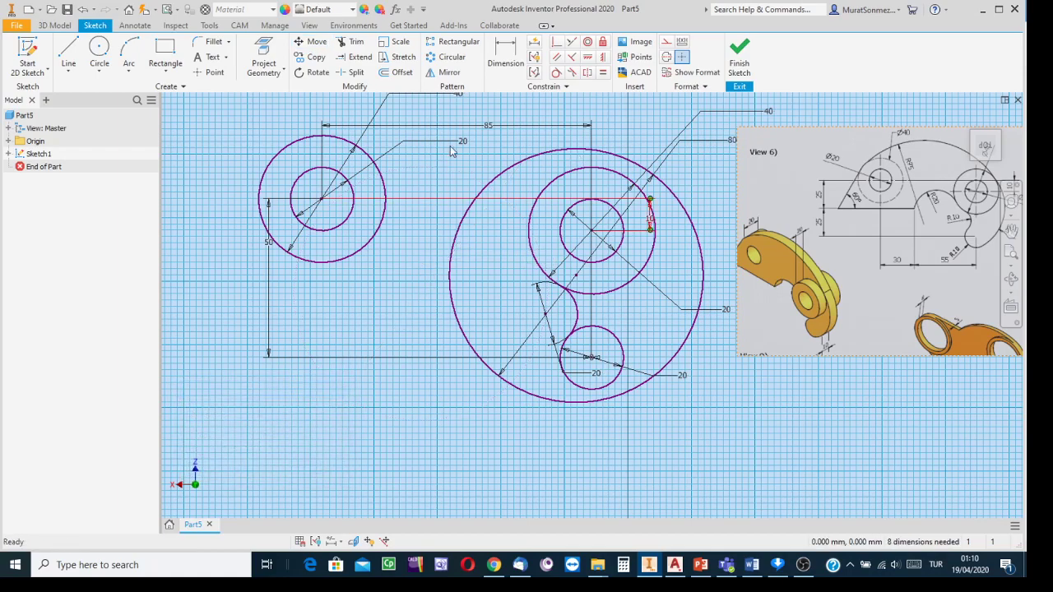
left_click(557, 74)
left_click(627, 182)
- Make the Ø80 circle tangent to the right boss ring and the lower 20 mm circle
left_click(650, 175)
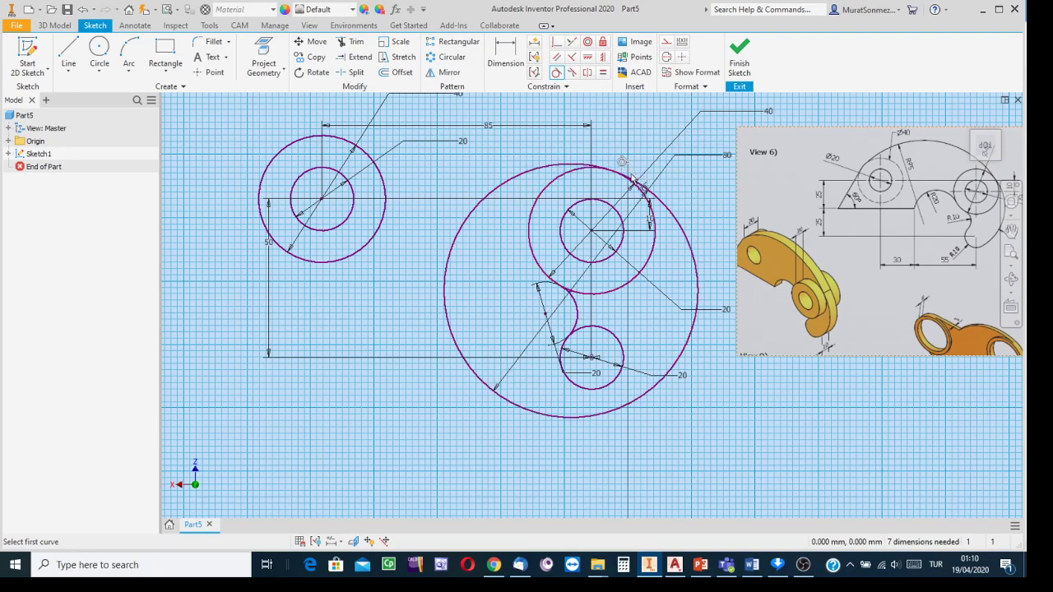
left_click(626, 365)
left_click(676, 370)
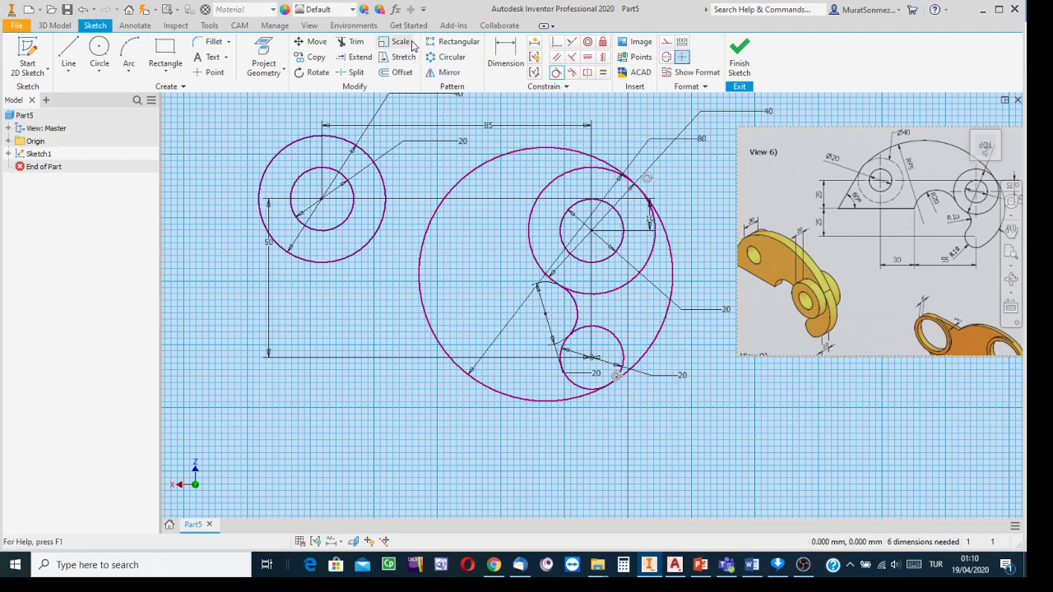
- Trim the large circle's lower-left part and the small circle's upper-right part
left_click(355, 43)
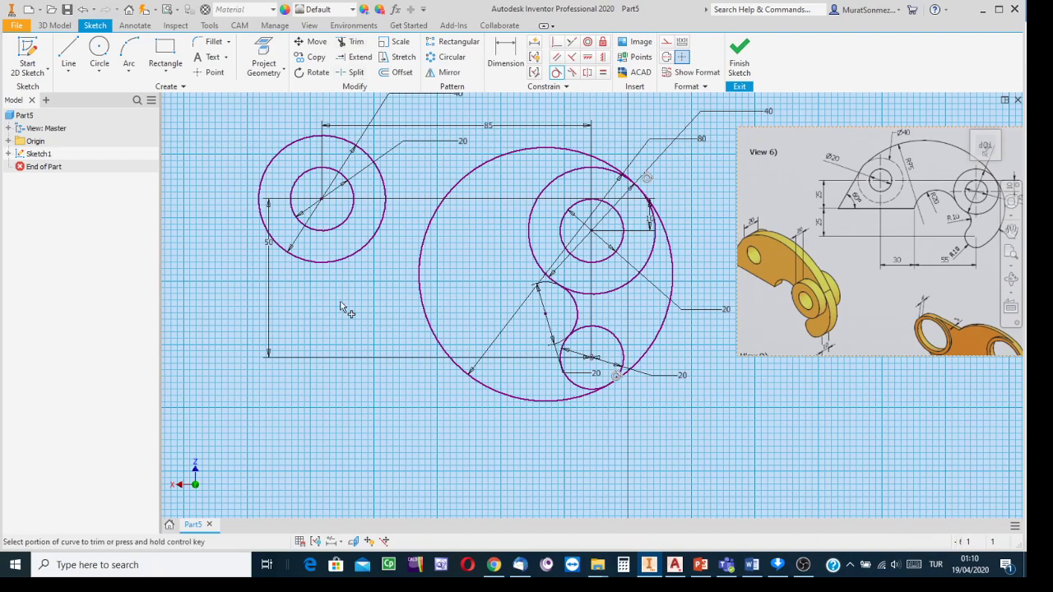
left_click(580, 399)
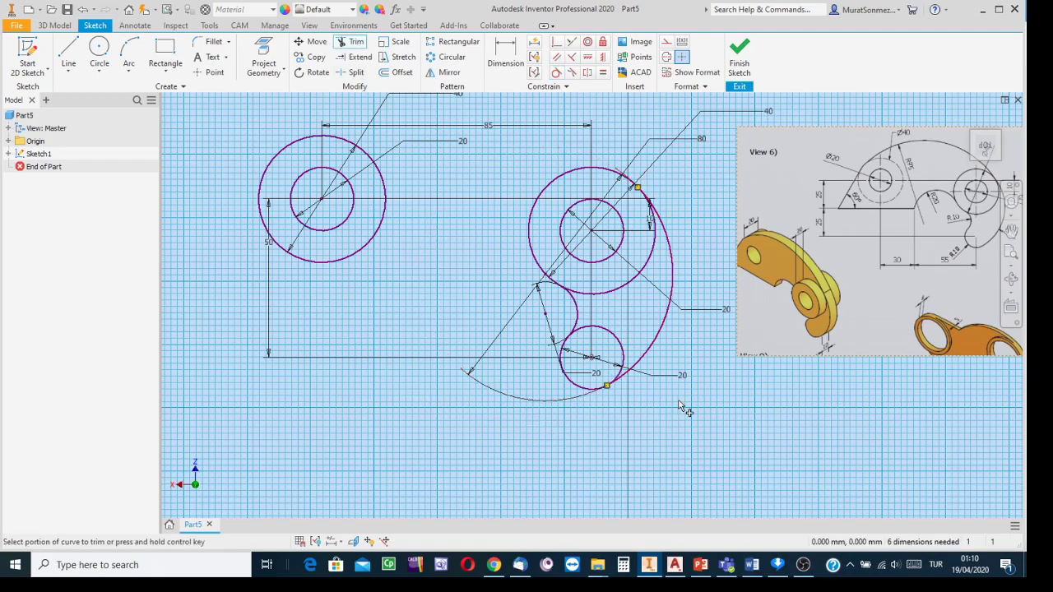
left_click(622, 339)
scroll(669, 443, "up", 2)
scroll(334, 380, "down", 4)
middle_click_drag(294, 327, 377, 339)
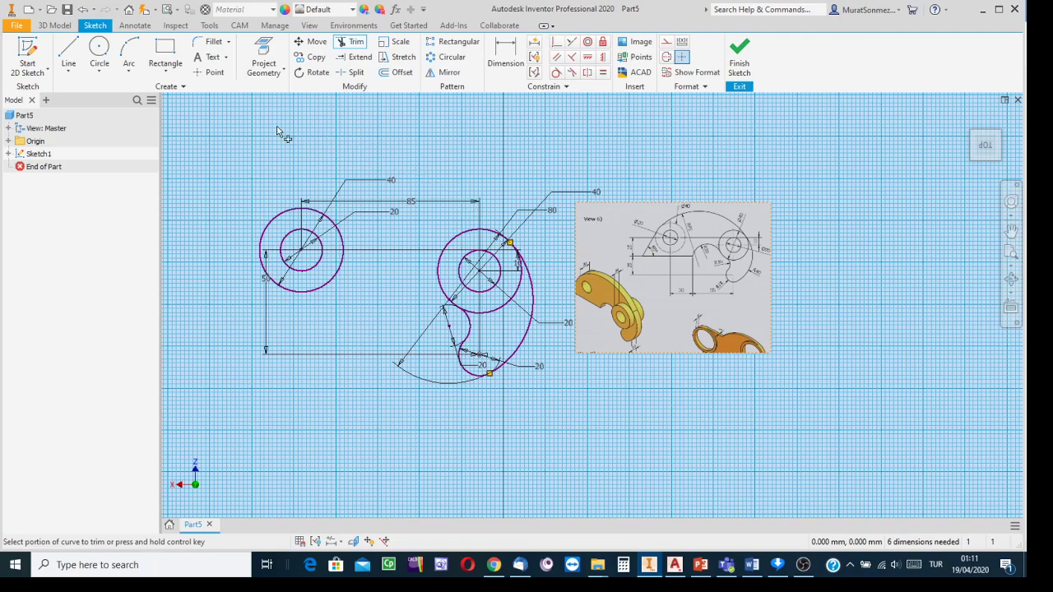
- Draw a big circle overlapping the upper part of the sketch
left_click(100, 56)
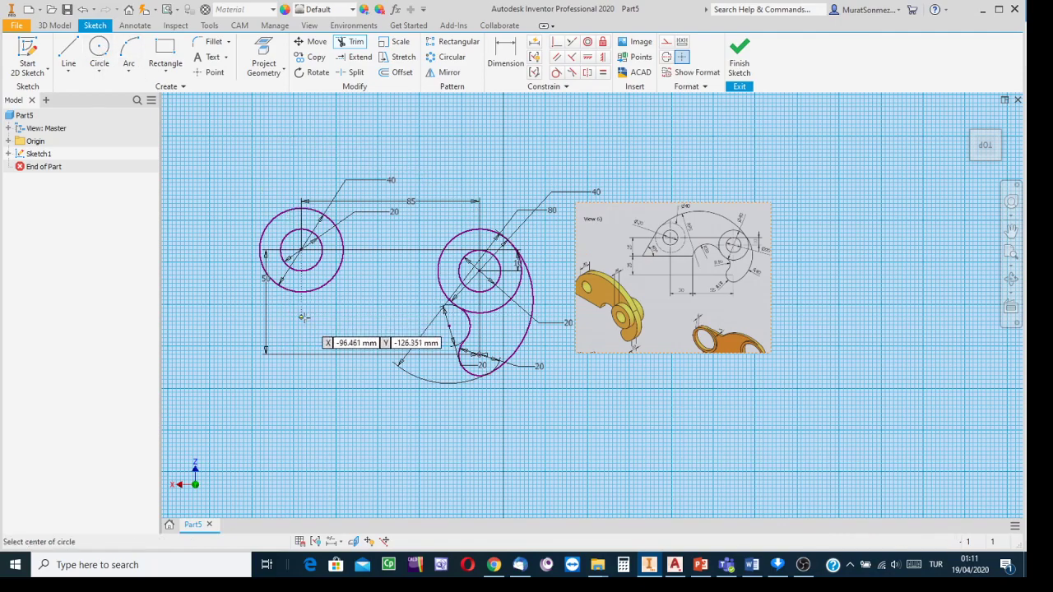
left_click(371, 414)
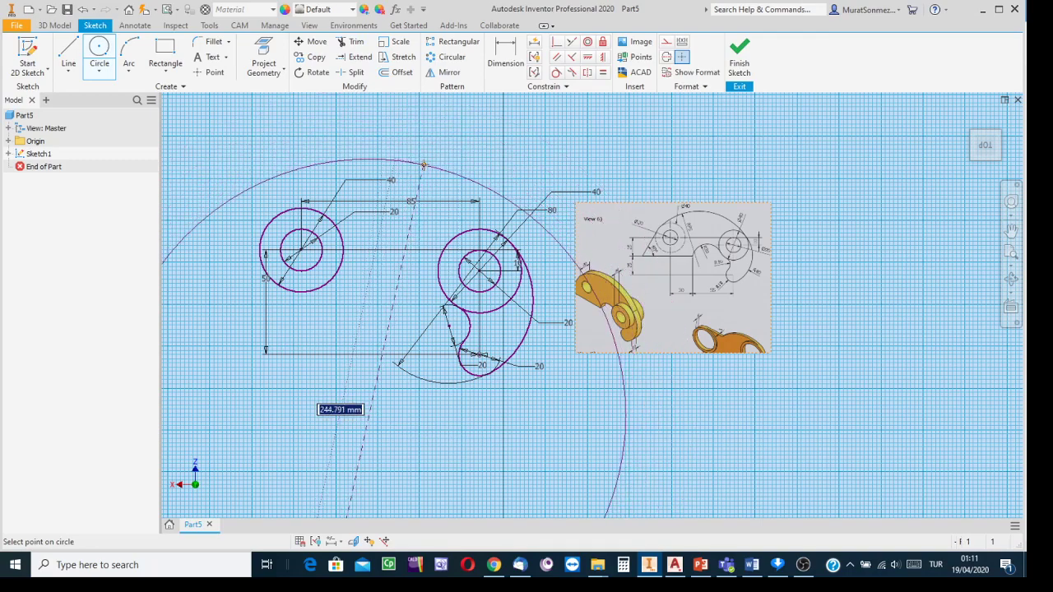
left_click(424, 165)
scroll(426, 164, "up", 2)
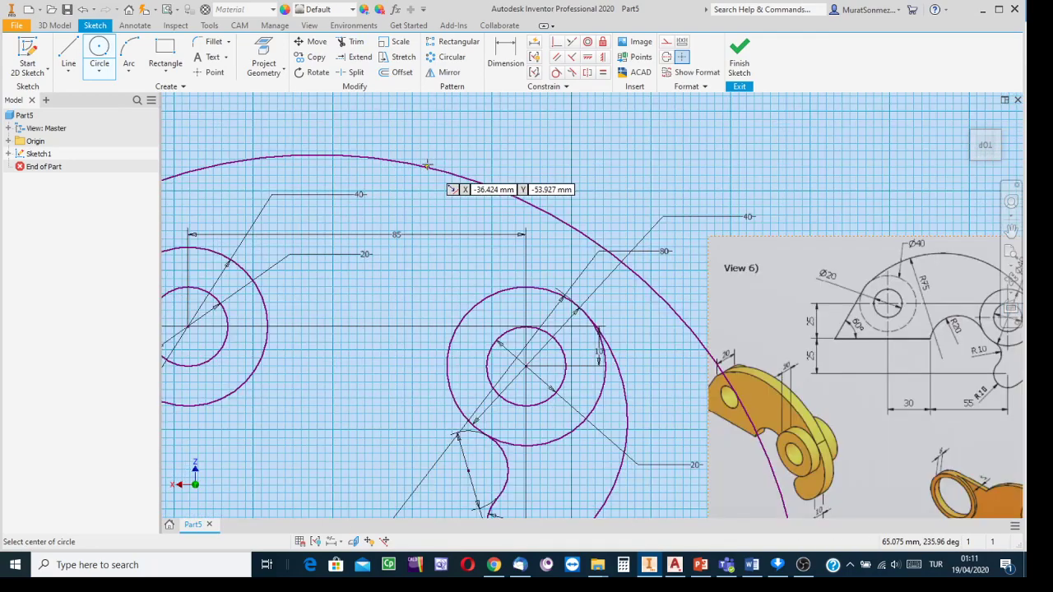
scroll(428, 164, "down", 3)
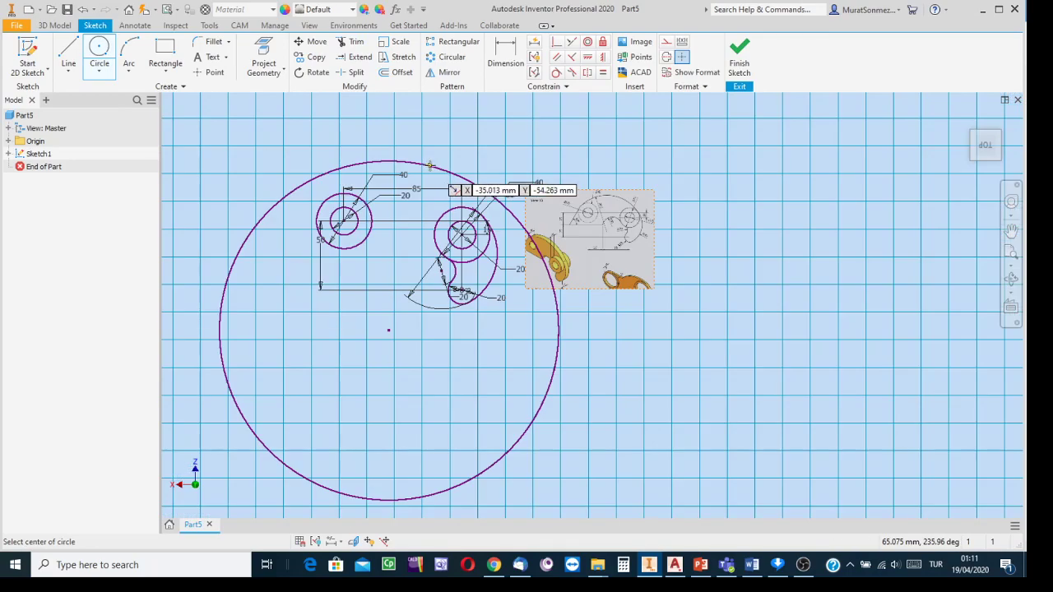
- Dimension the big circle's diameter as 2*95, giving 190 mm
left_click(505, 53)
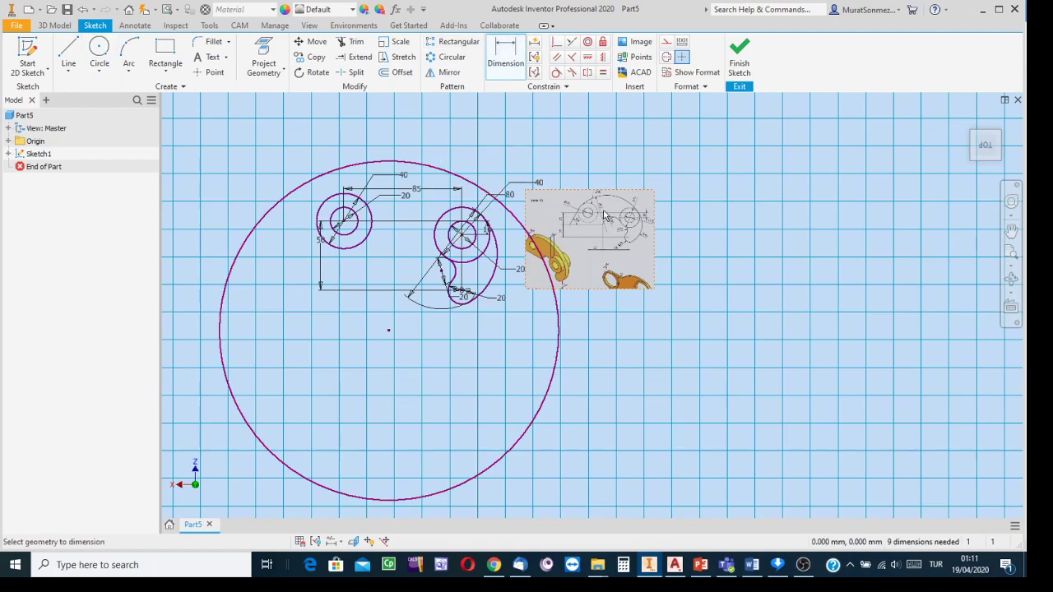
scroll(605, 216, "up", 5)
scroll(602, 211, "down", 5)
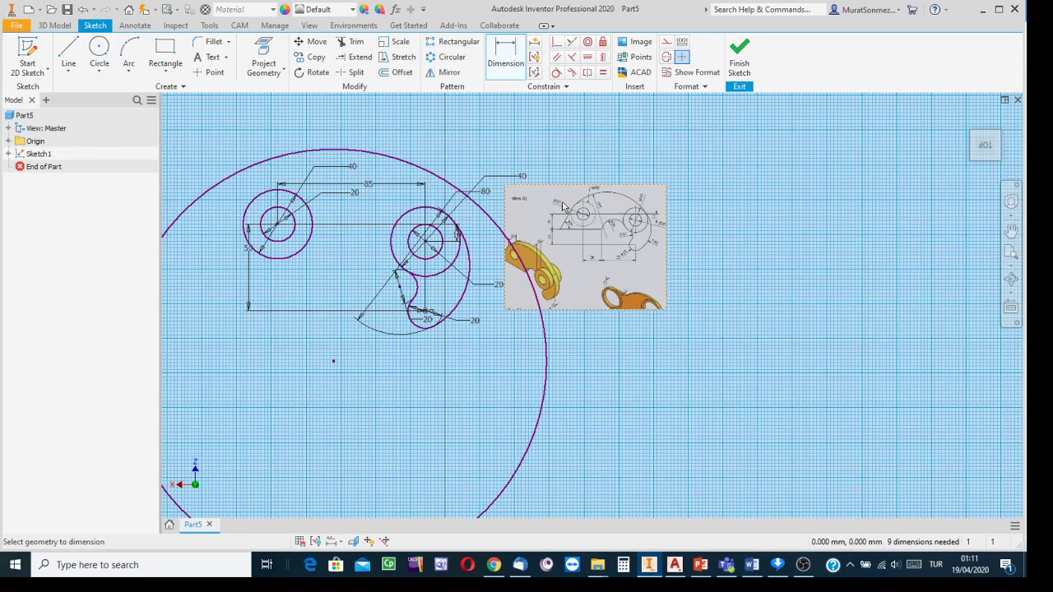
left_click(392, 163)
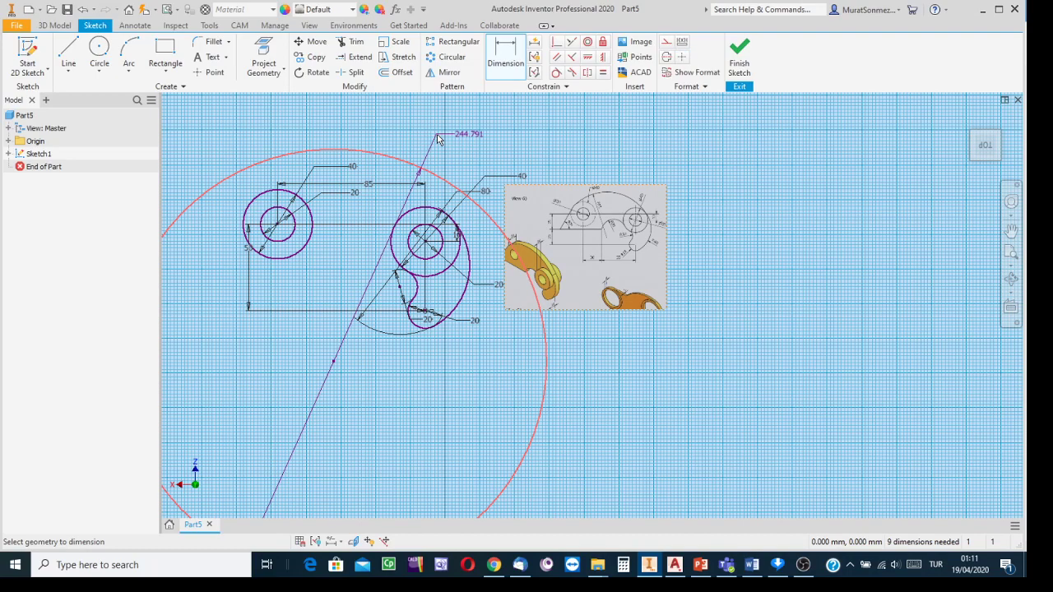
left_click(437, 138)
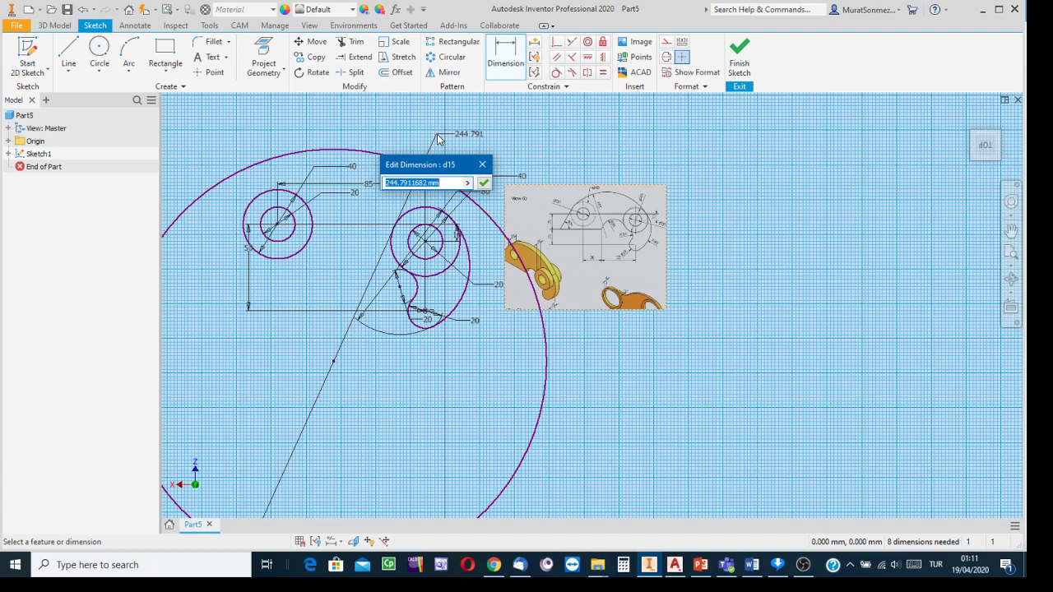
type("2*95")
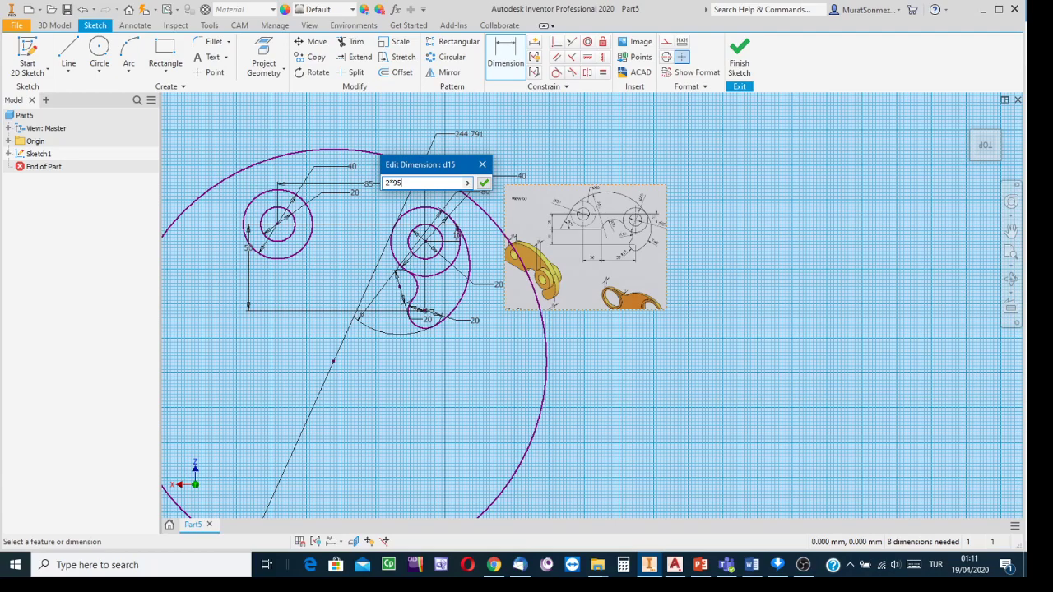
left_click(484, 184)
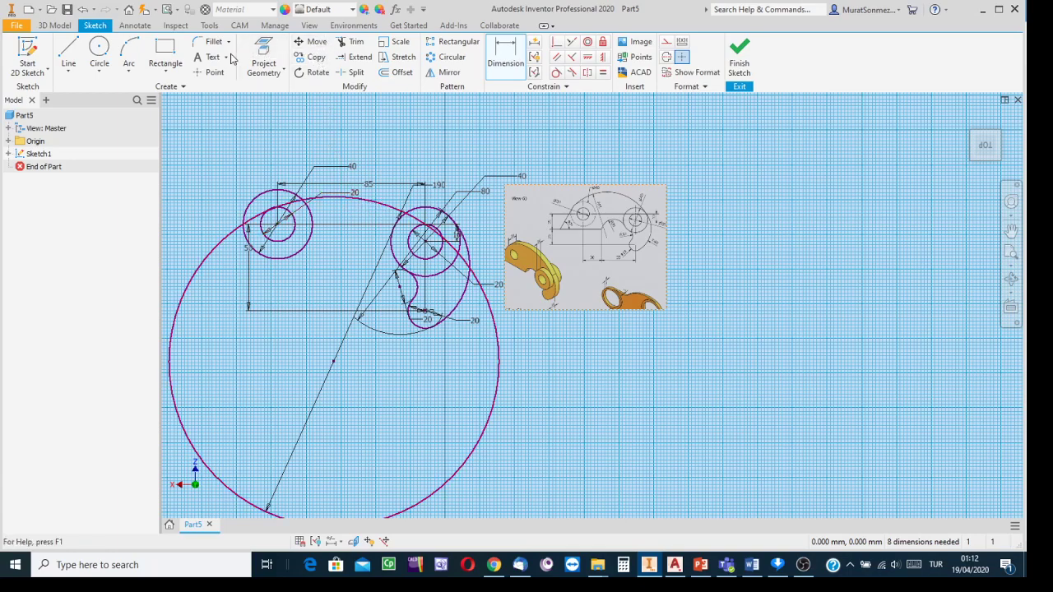
- Make the Ø190 circle tangent to both the left and right boss circles
left_click(556, 74)
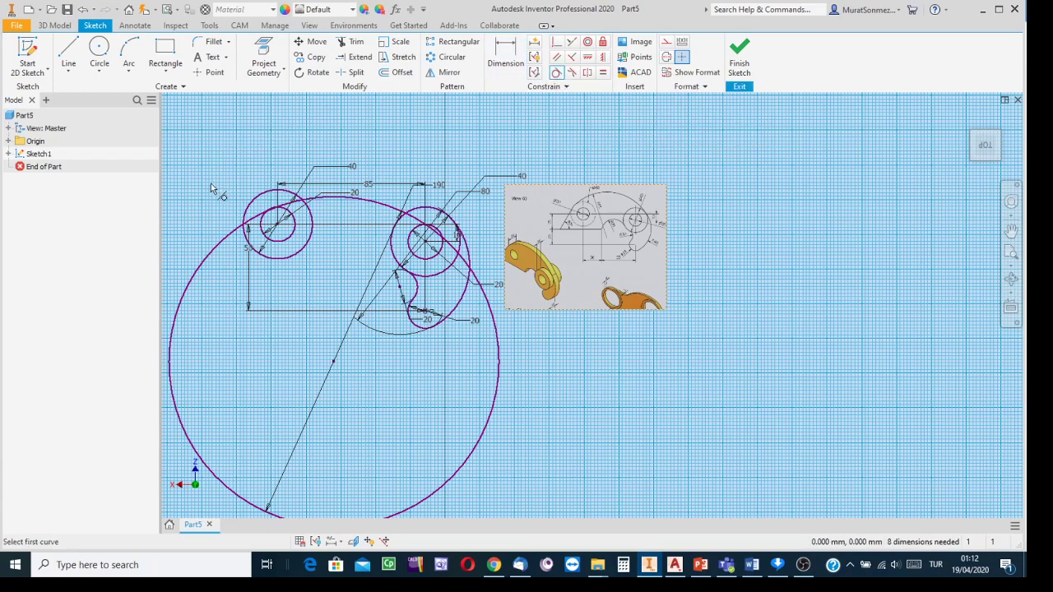
left_click(257, 201)
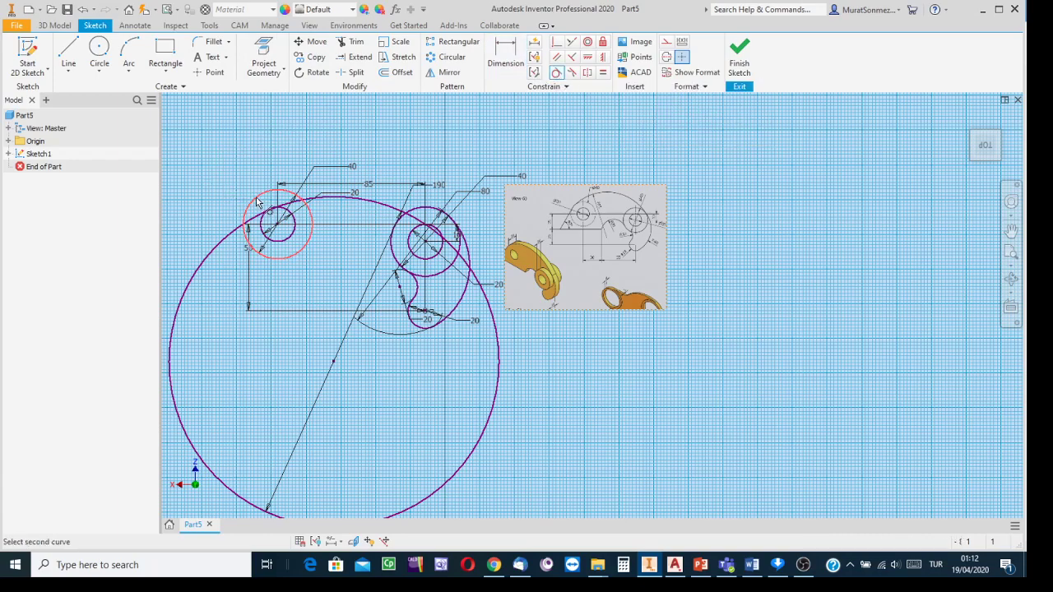
left_click(234, 237)
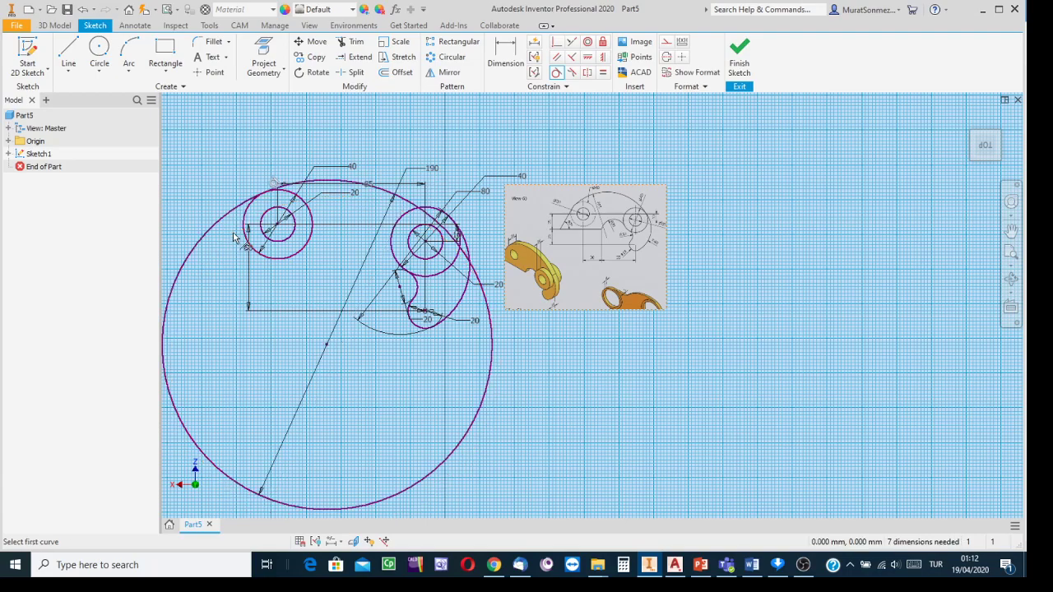
left_click(406, 217)
left_click(399, 196)
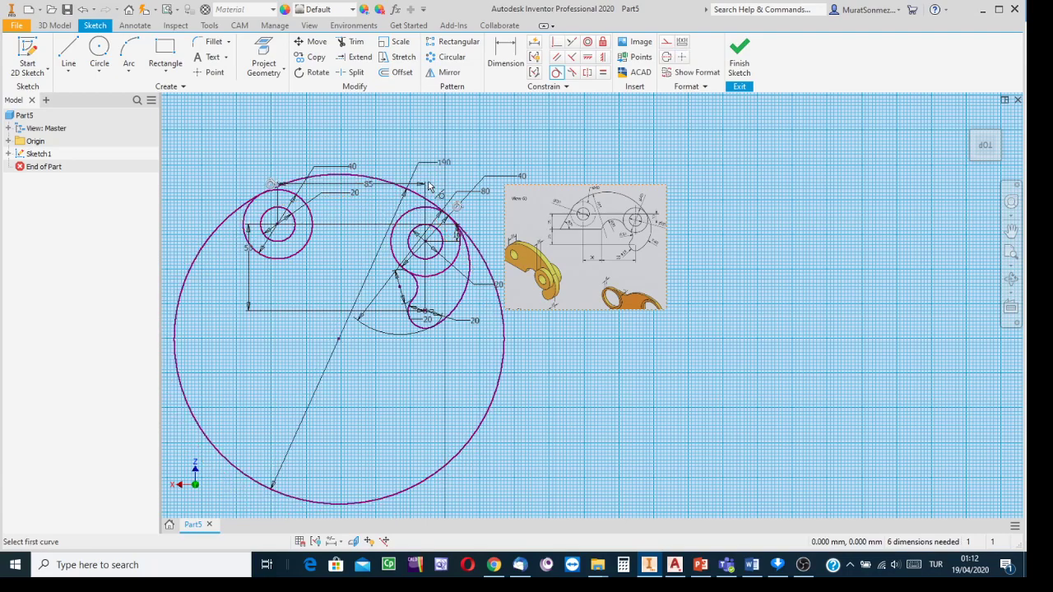
- Trim away the Ø190 circle's lower portion, leaving the top arc joining the bosses
left_click(352, 42)
left_click(231, 222)
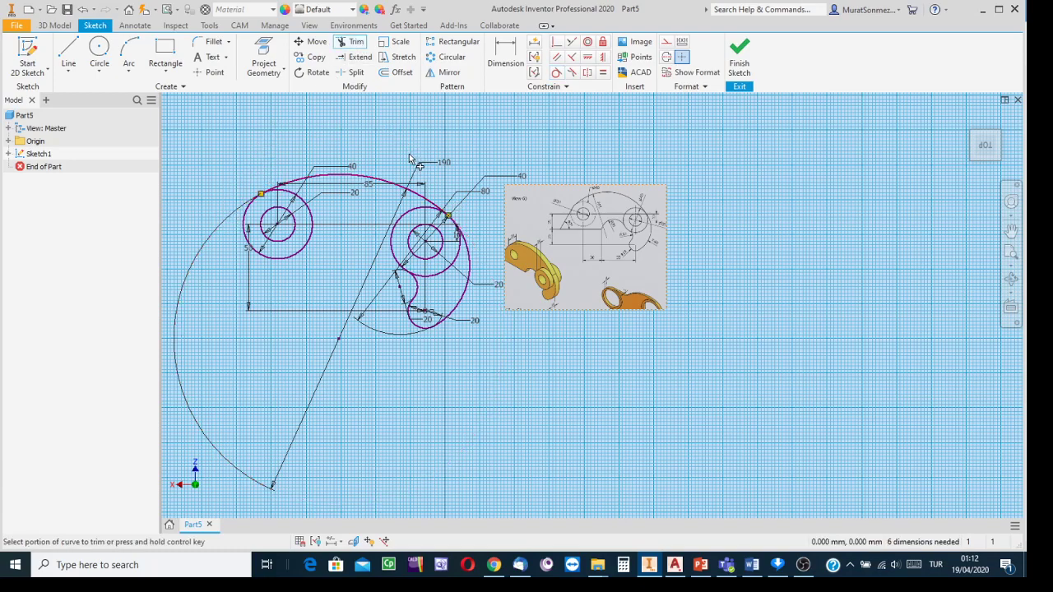
scroll(581, 238, "up", 5)
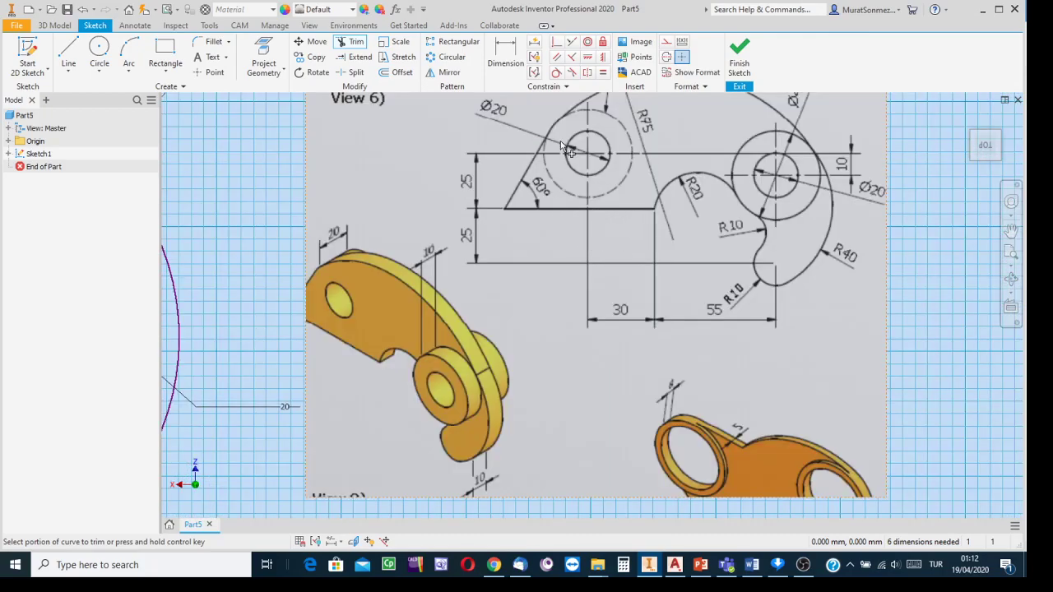
scroll(586, 264, "down", 3)
middle_click_drag(461, 253, 738, 258)
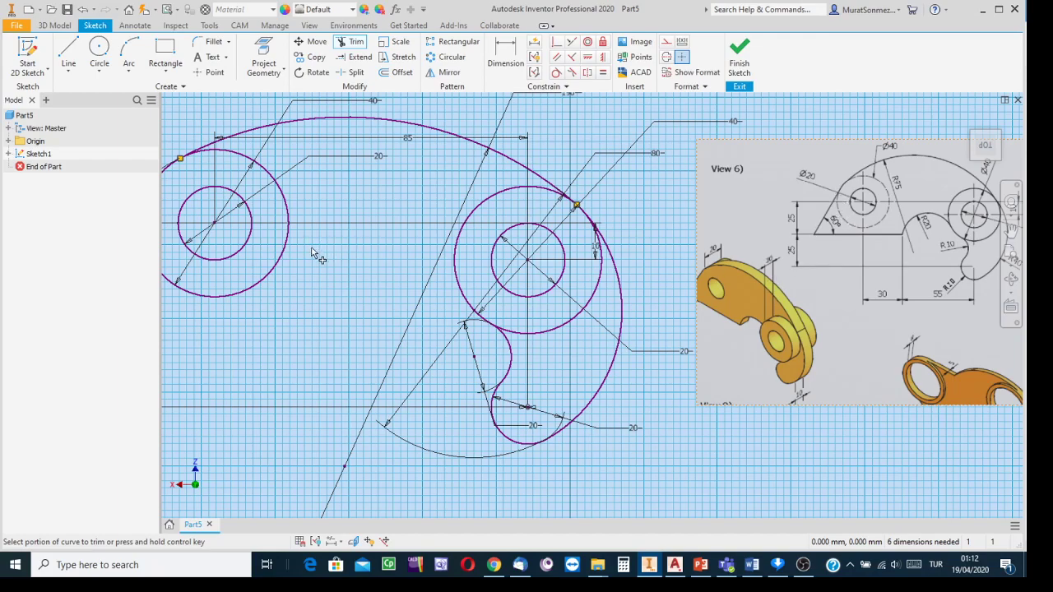
scroll(337, 252, "down", 3)
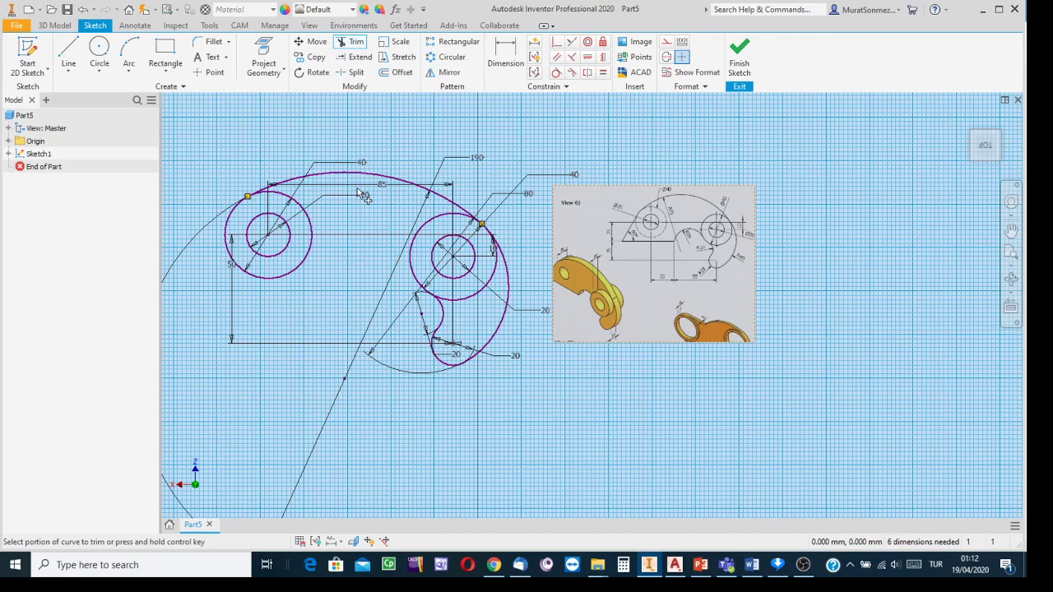
scroll(388, 234, "up", 3)
middle_click_drag(388, 233, 527, 217)
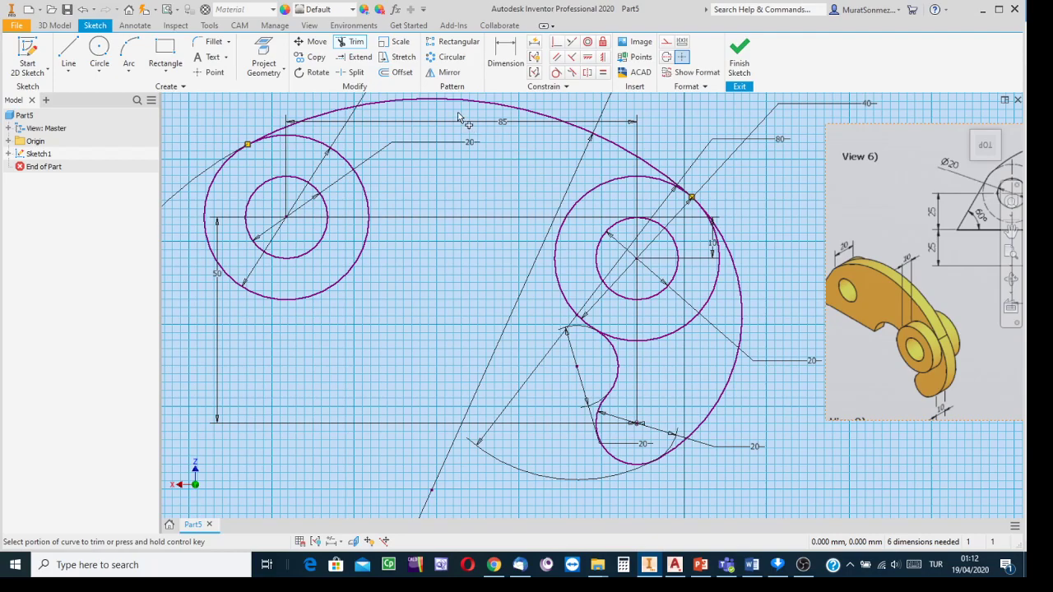
- Draw a long, slightly sloping line running leftward beneath the left boss circle
left_click(70, 51)
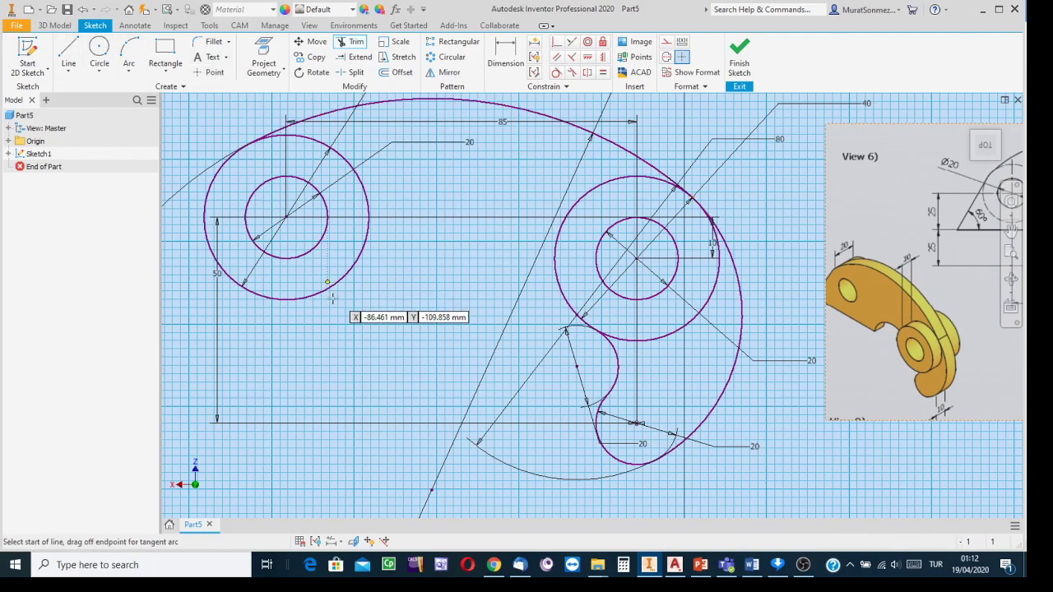
left_click(391, 326)
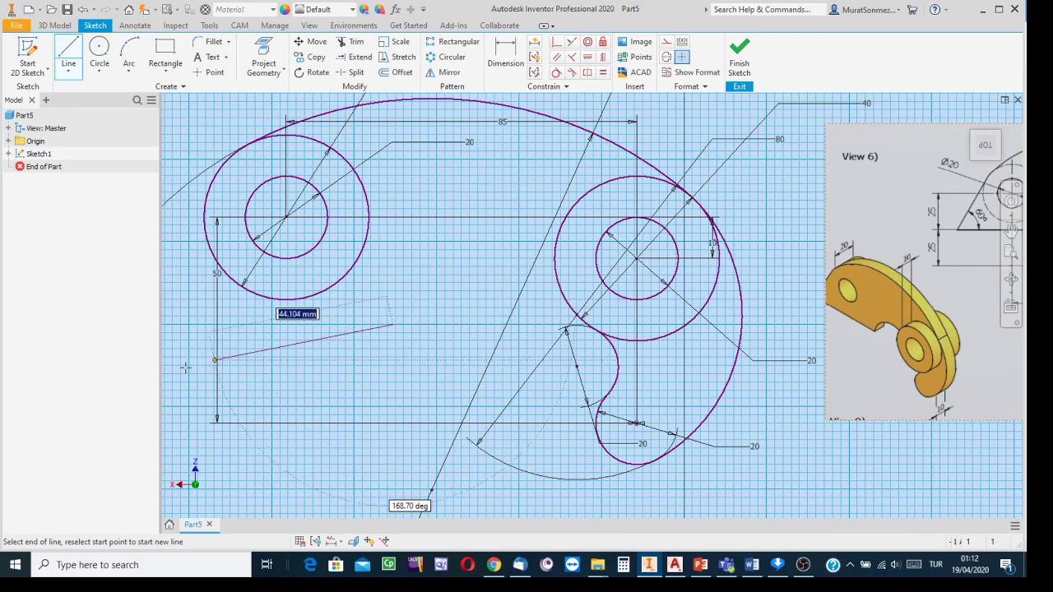
scroll(181, 362, "down", 5)
scroll(181, 362, "down", 3)
middle_click_drag(181, 362, 448, 339)
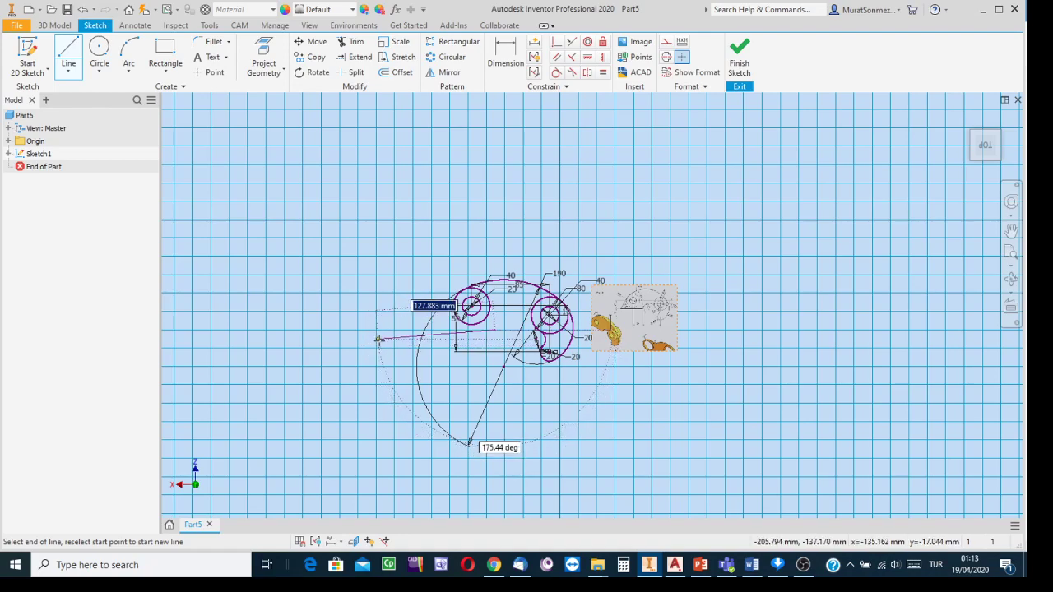
scroll(372, 344, "up", 2)
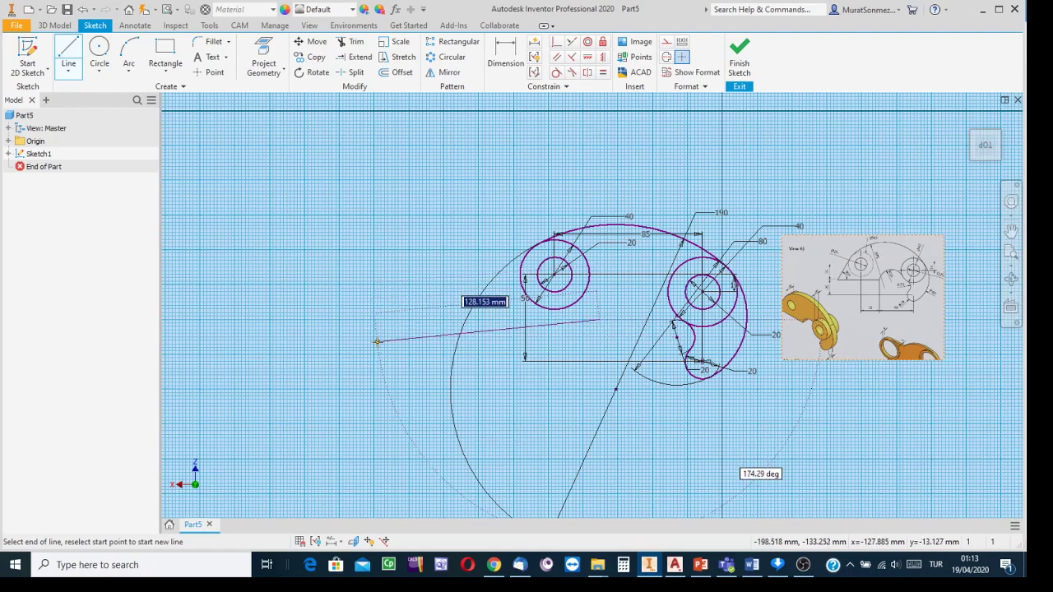
left_click(376, 341)
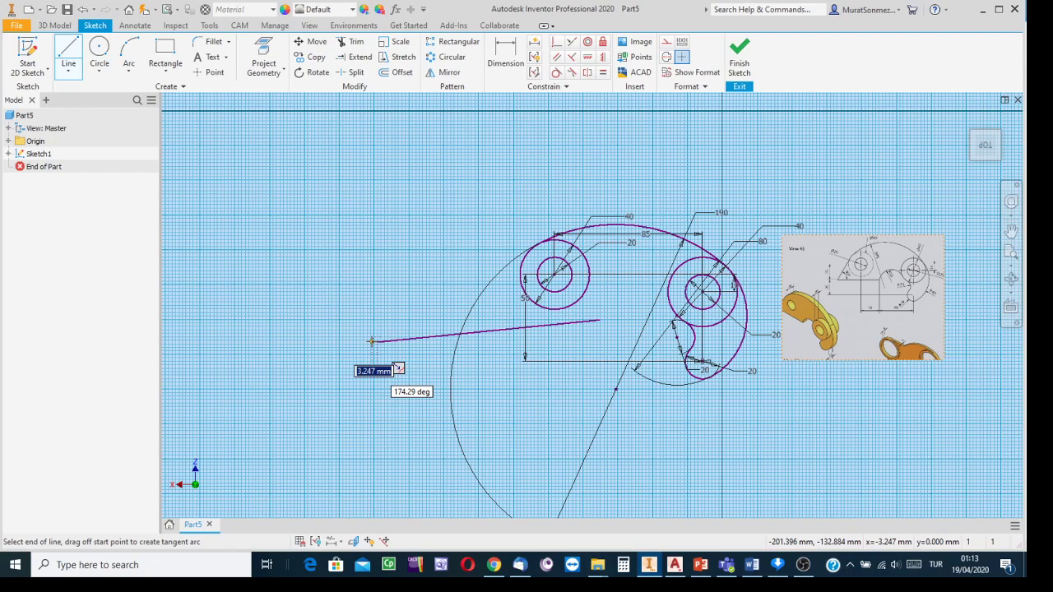
left_click(372, 342)
key("Escape")
scroll(590, 326, "up", 3)
scroll(596, 335, "down", 3)
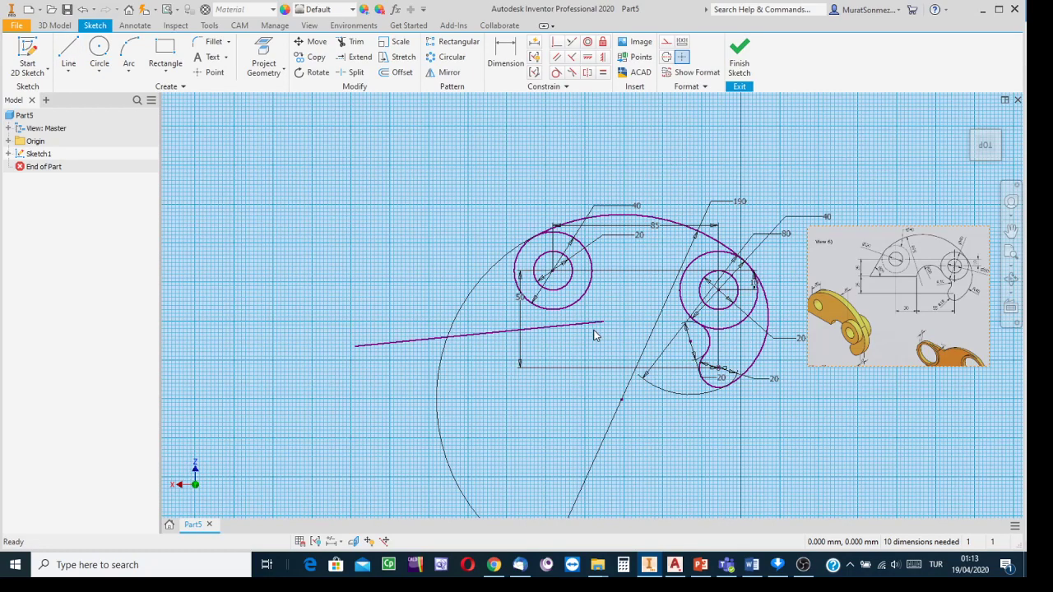
scroll(912, 277, "up", 4)
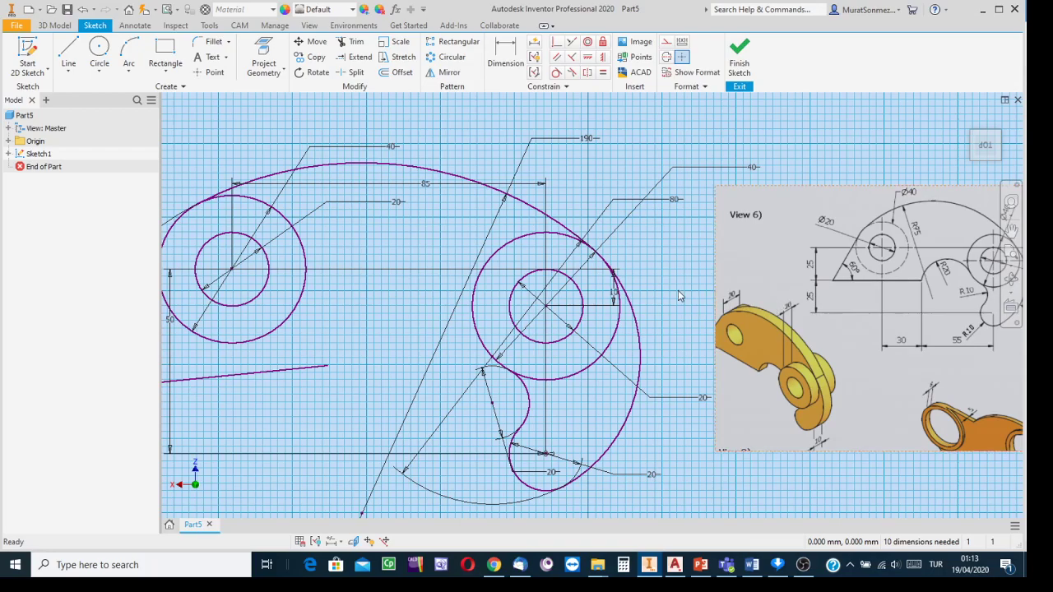
middle_click_drag(673, 289, 730, 274)
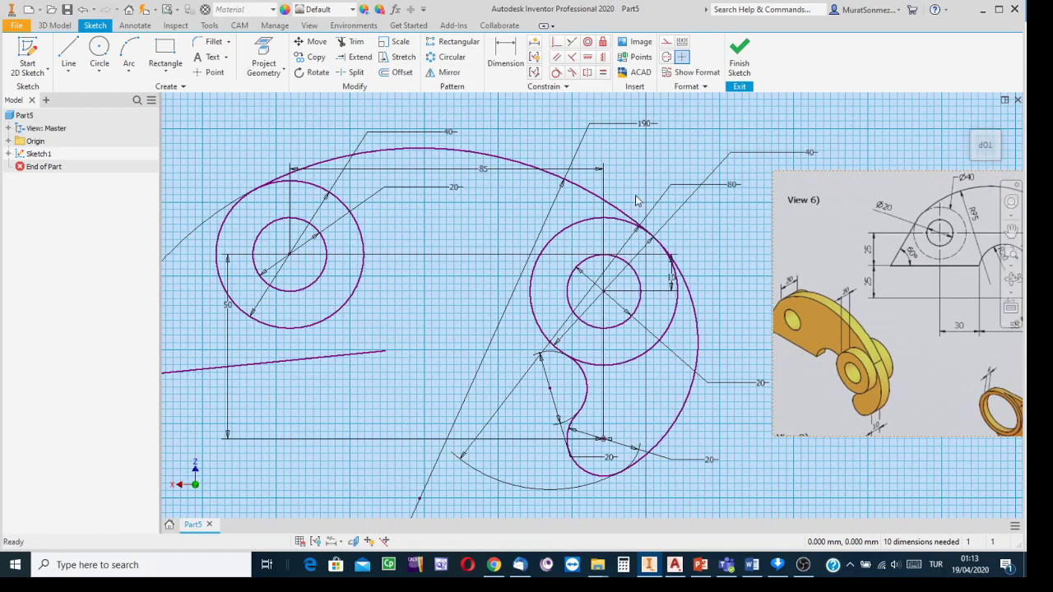
- Make the base line horizontal and place its right end 25 mm below the left boss centre
left_click(588, 56)
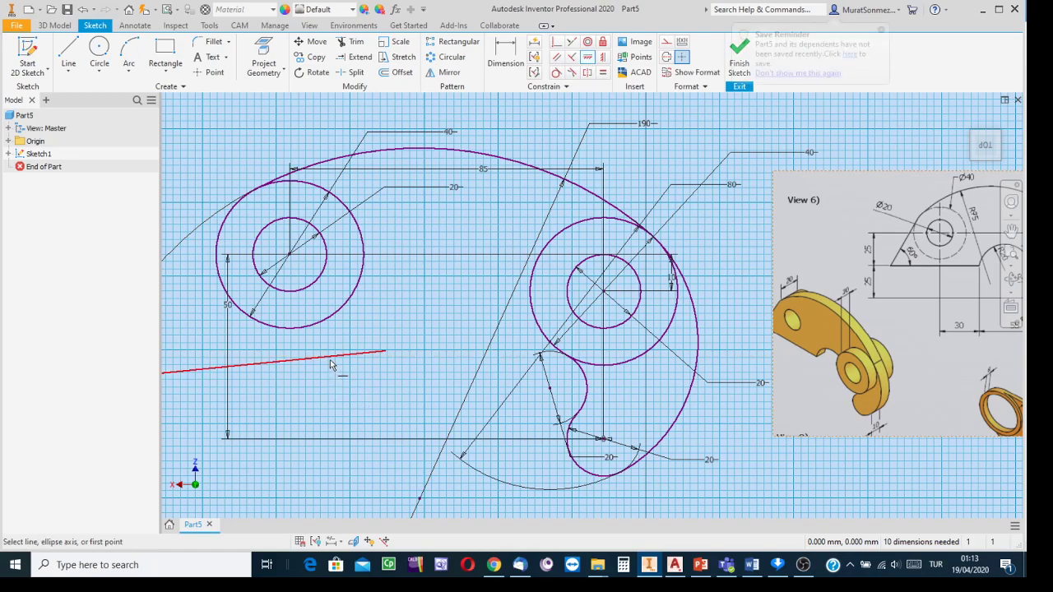
left_click(339, 357)
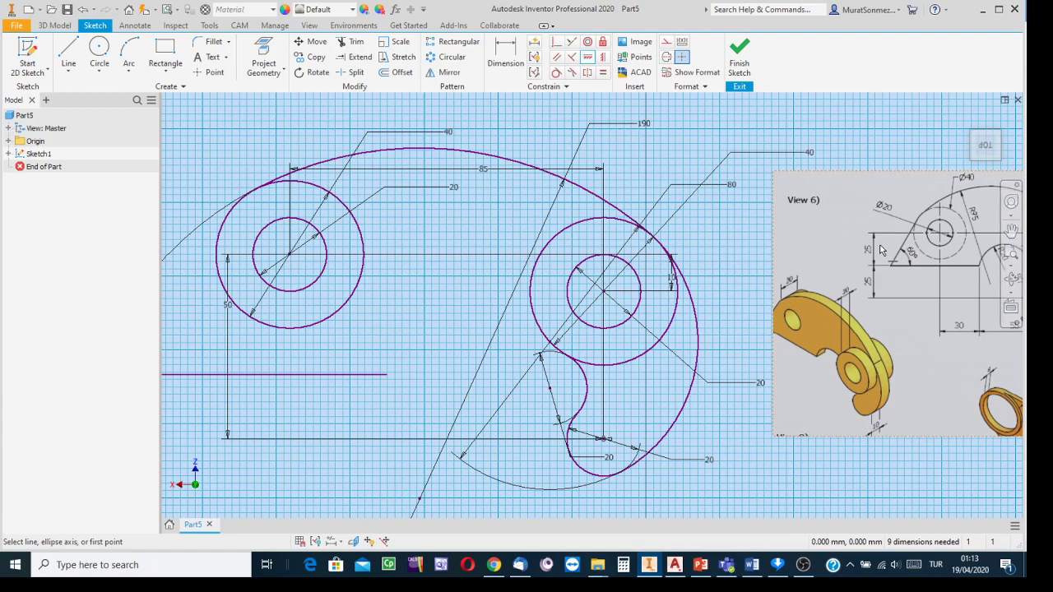
left_click(507, 52)
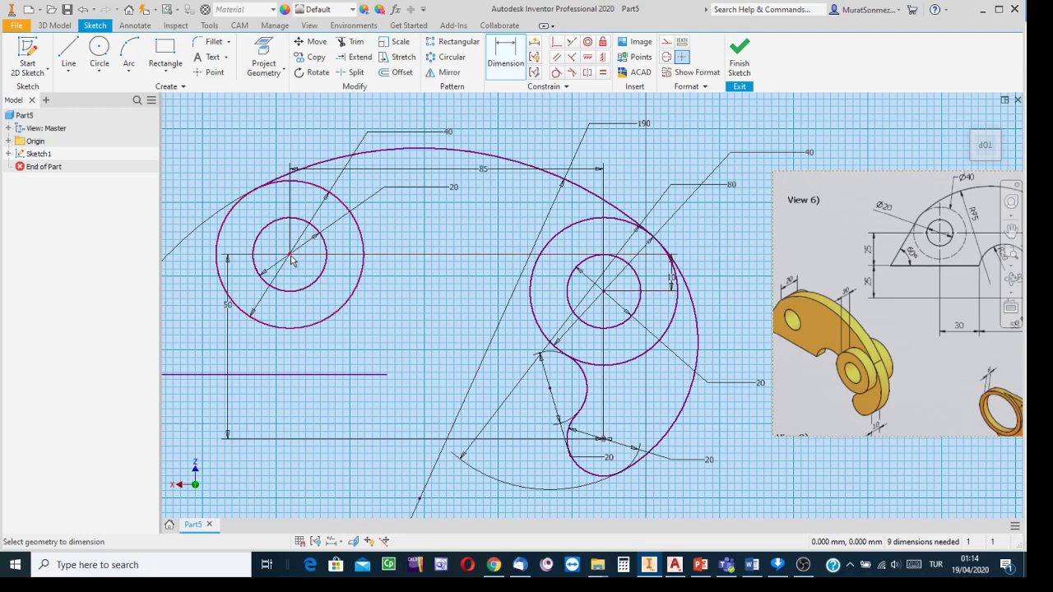
left_click(344, 312)
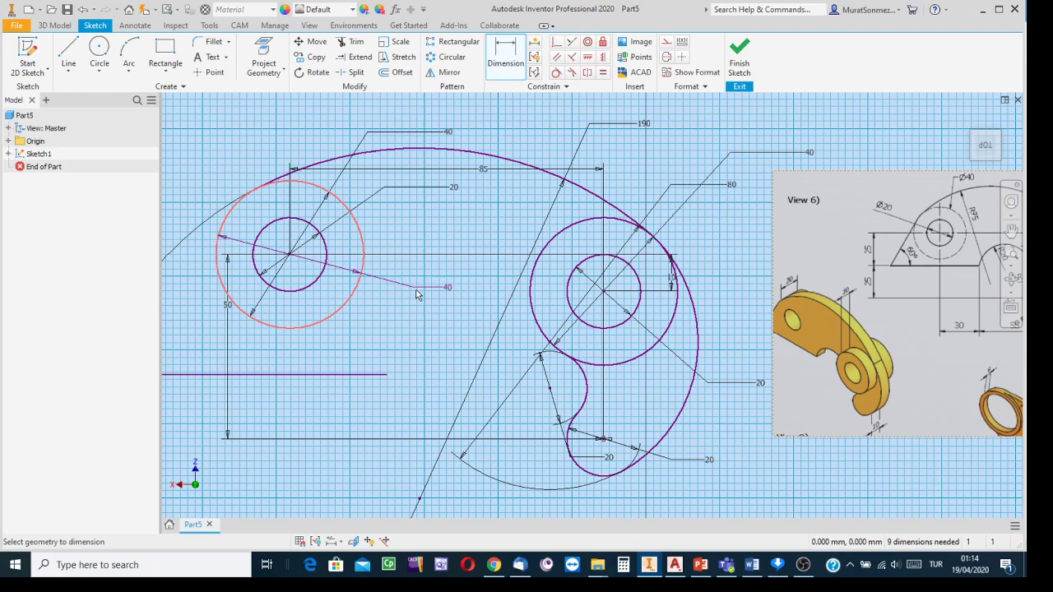
left_click(386, 375)
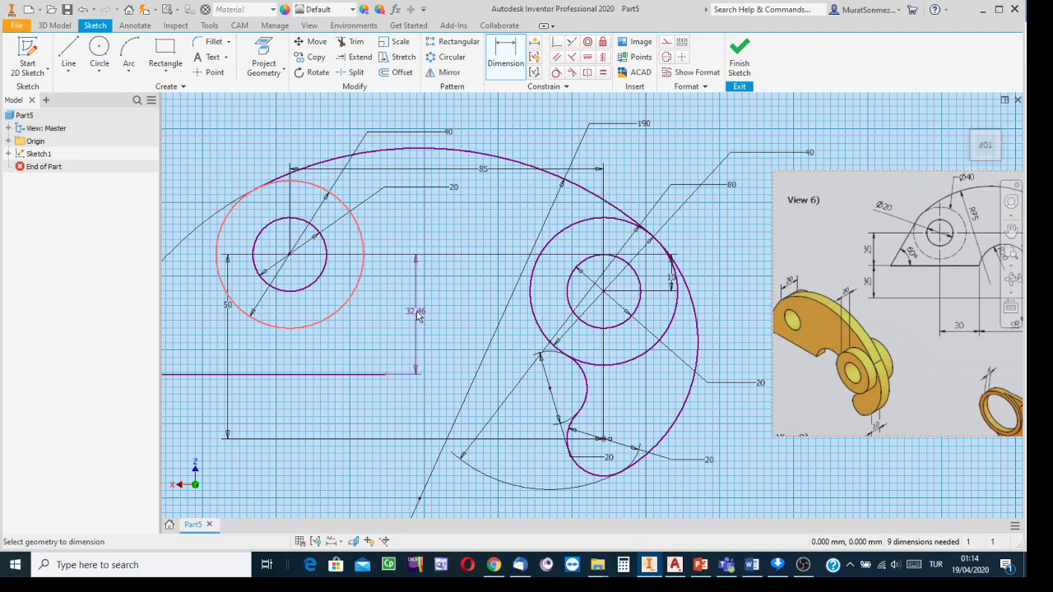
left_click(417, 315)
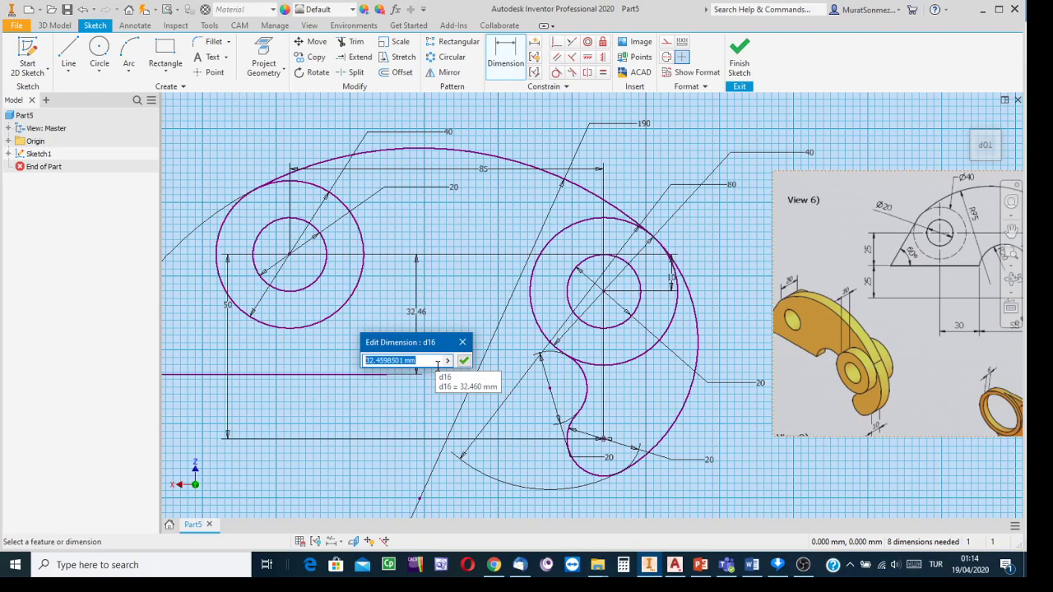
type("25")
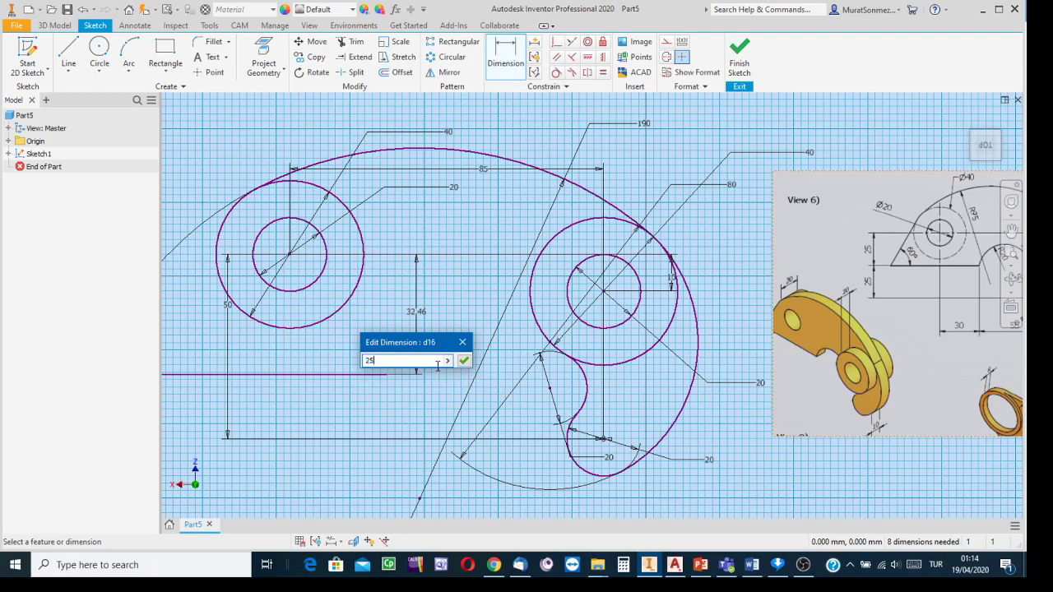
key("Return")
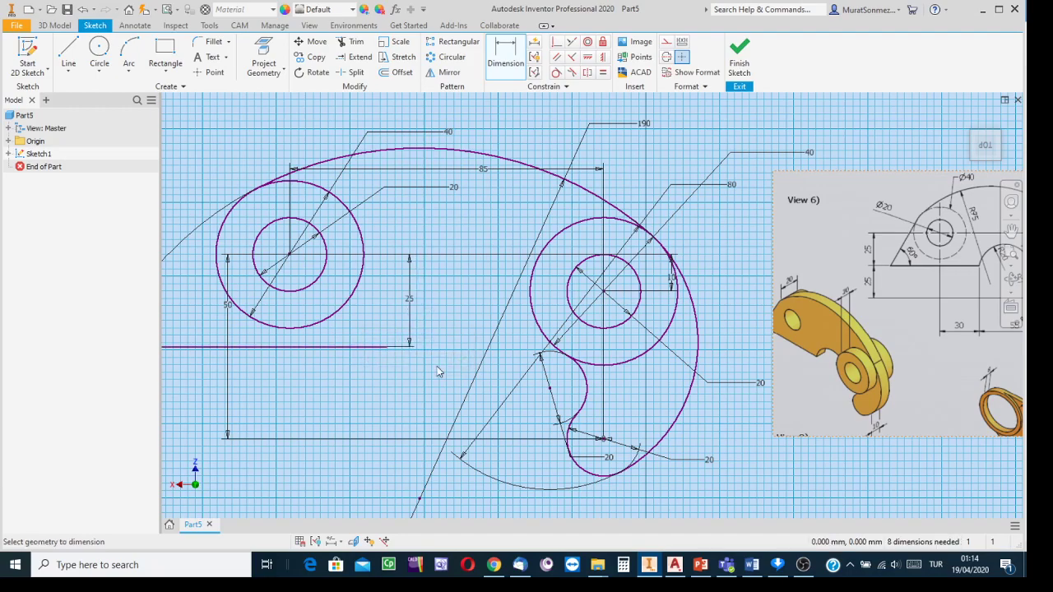
- Set the line's right end 30 mm horizontally from the left circle centre
left_click(325, 271)
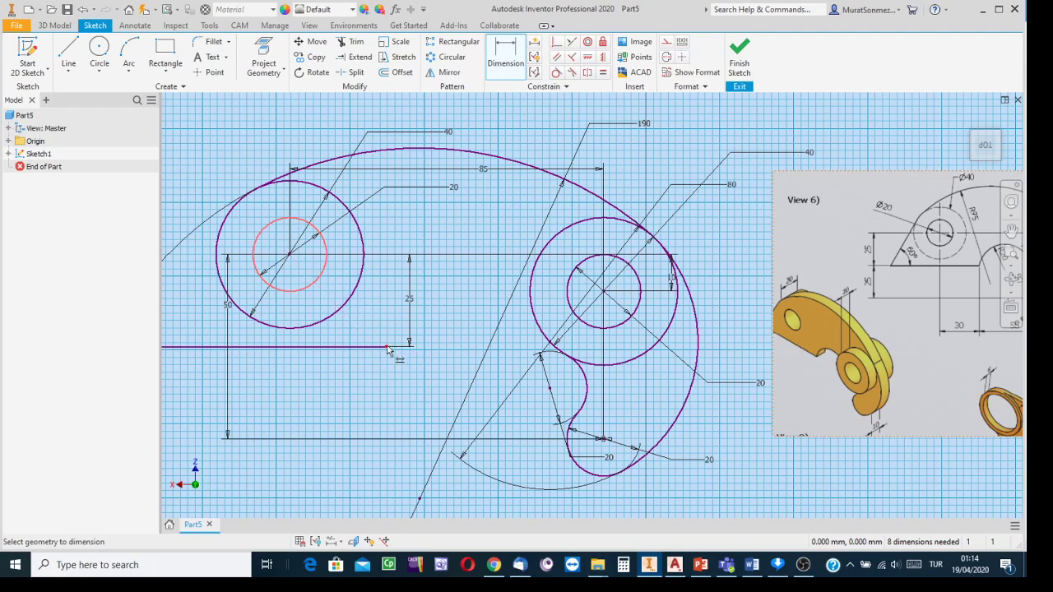
left_click(387, 348)
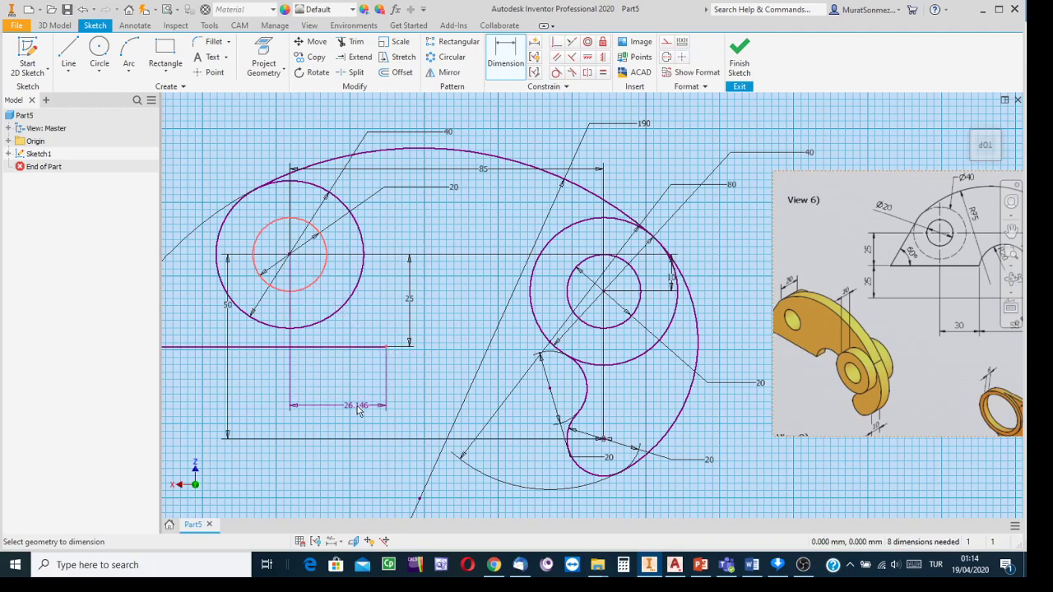
left_click(358, 411)
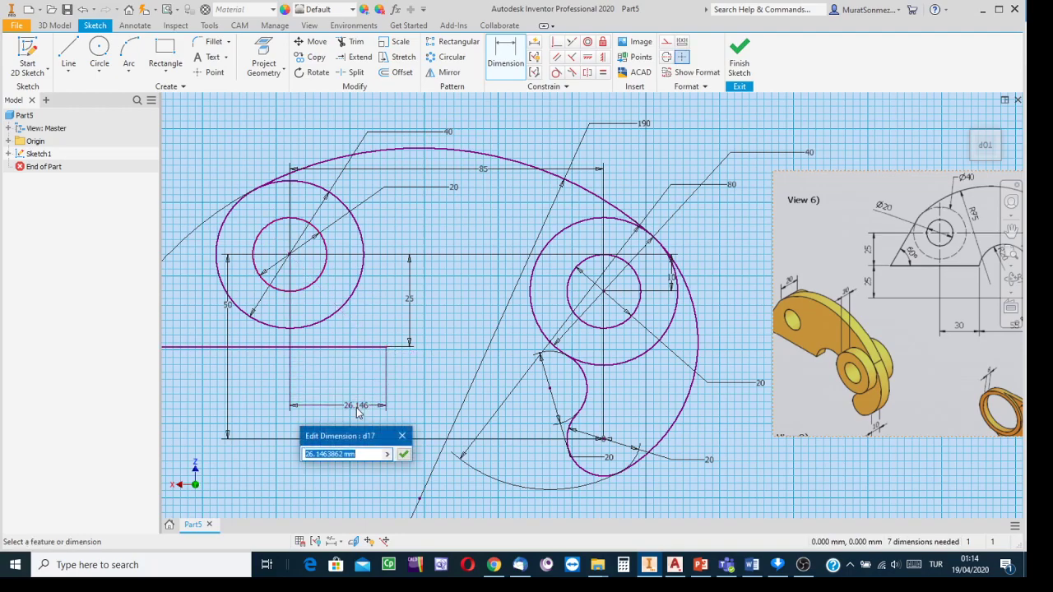
type("30")
key("Return")
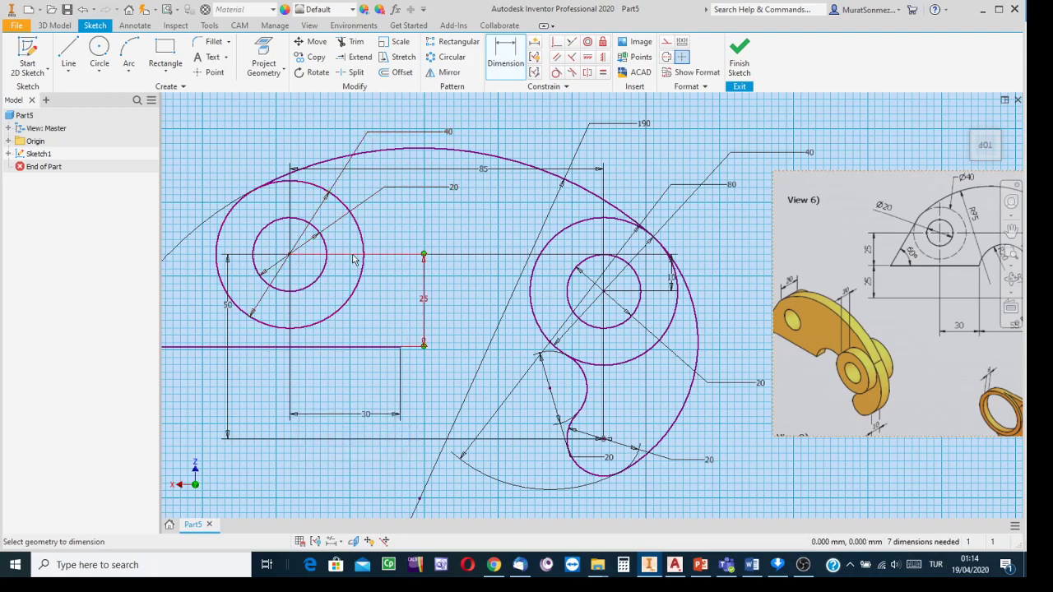
scroll(370, 375, "down", 3)
middle_click_drag(367, 373, 459, 344)
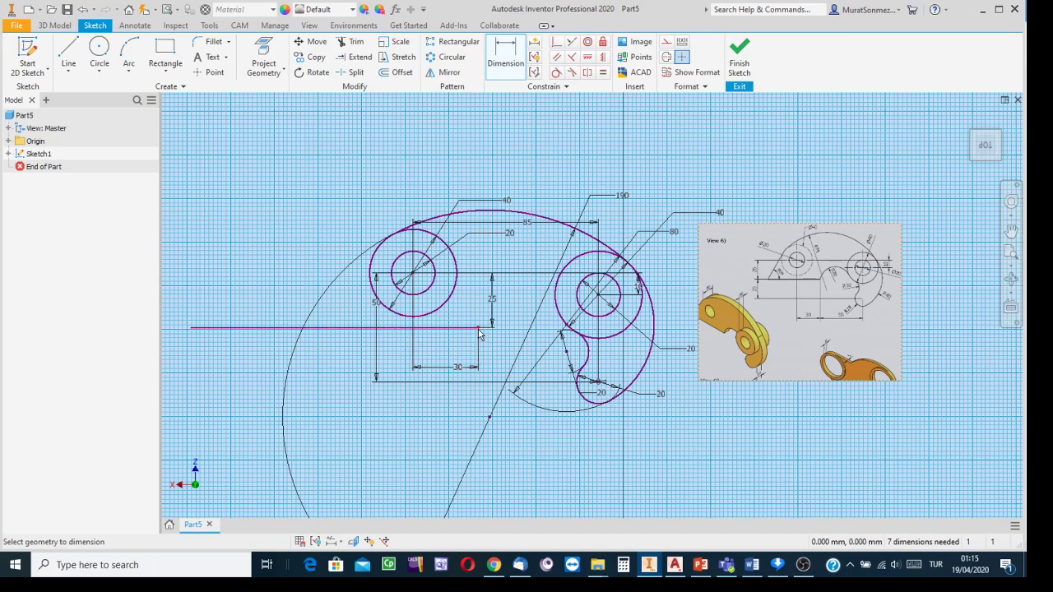
- Draw a steep line from above the left boss down across the base line's left end
mouse_move(480, 335)
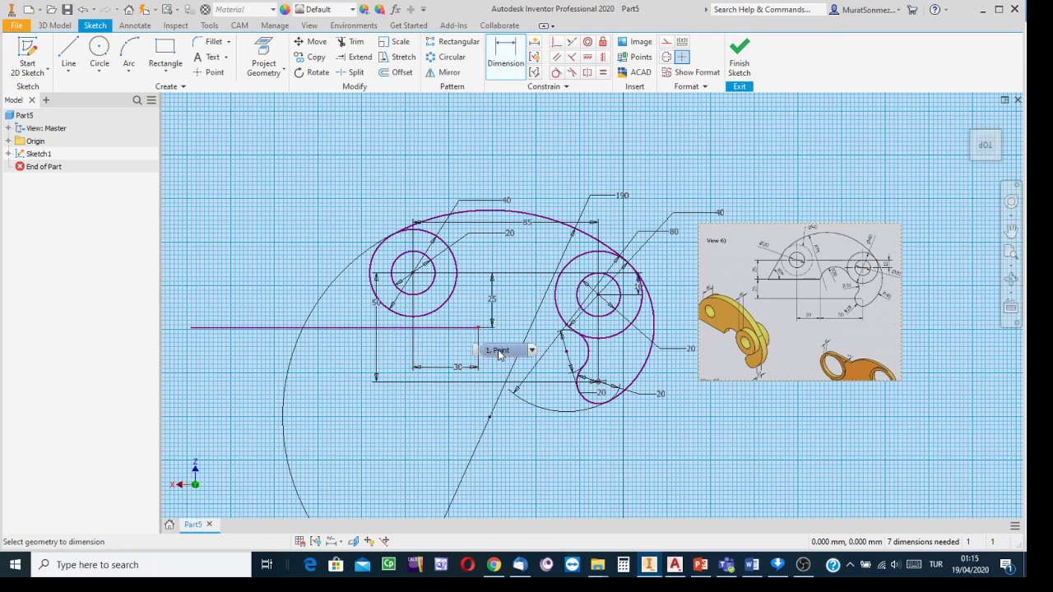
left_click(68, 56)
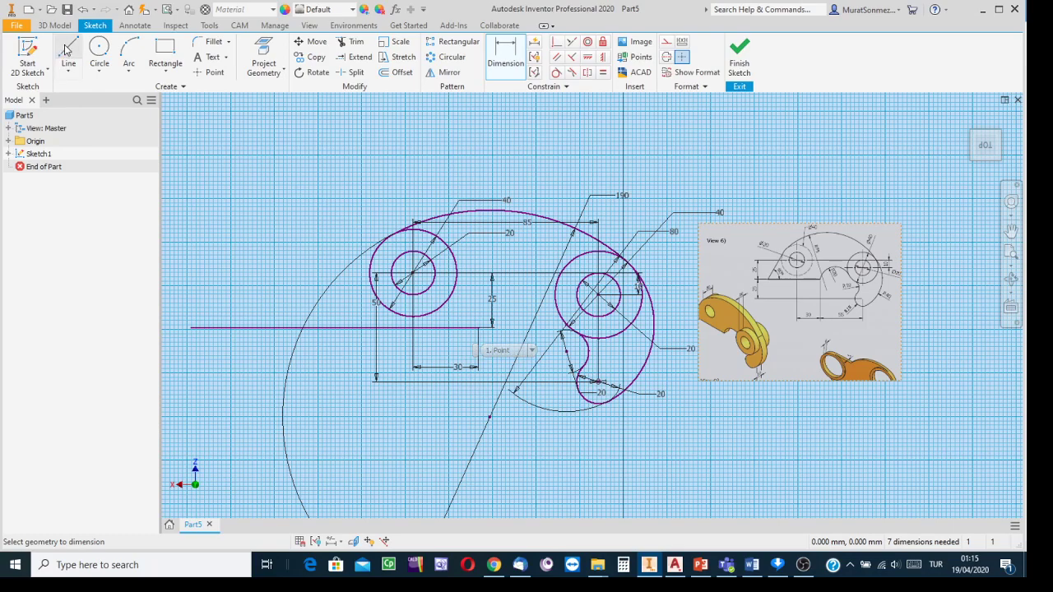
left_click(369, 156)
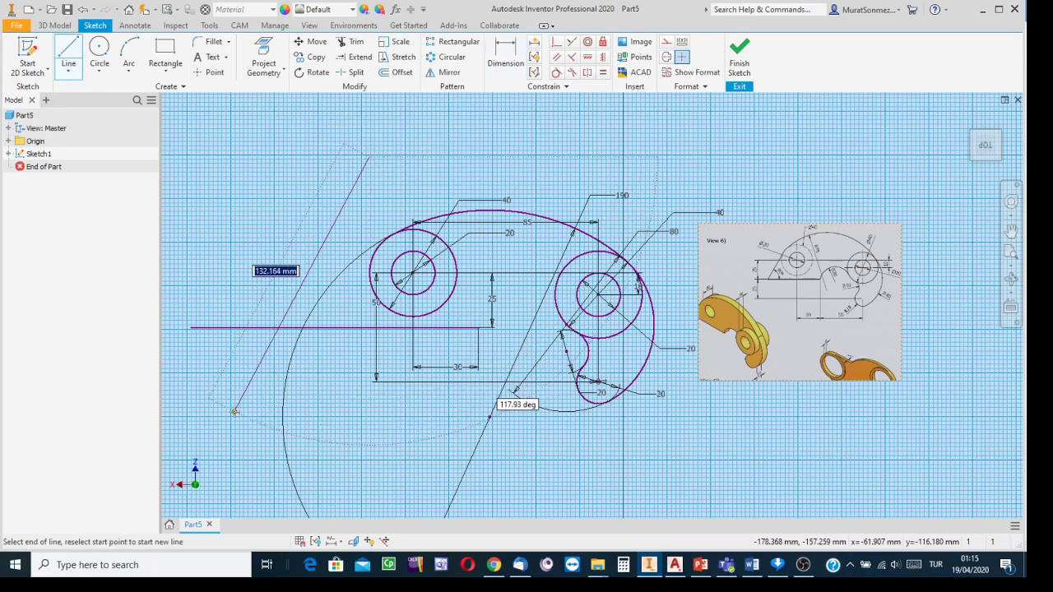
left_click(235, 411)
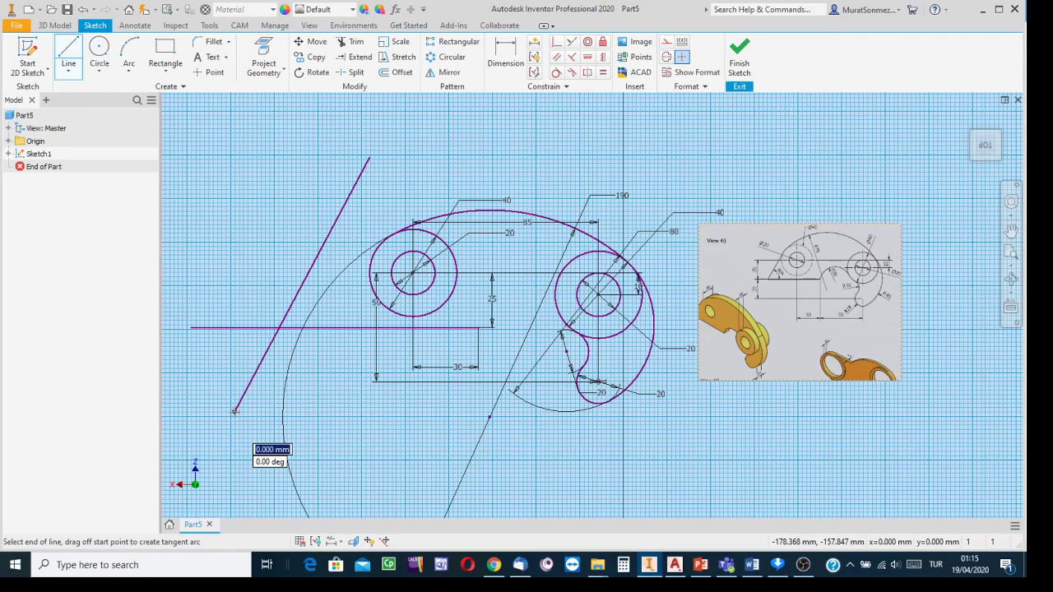
key("Escape")
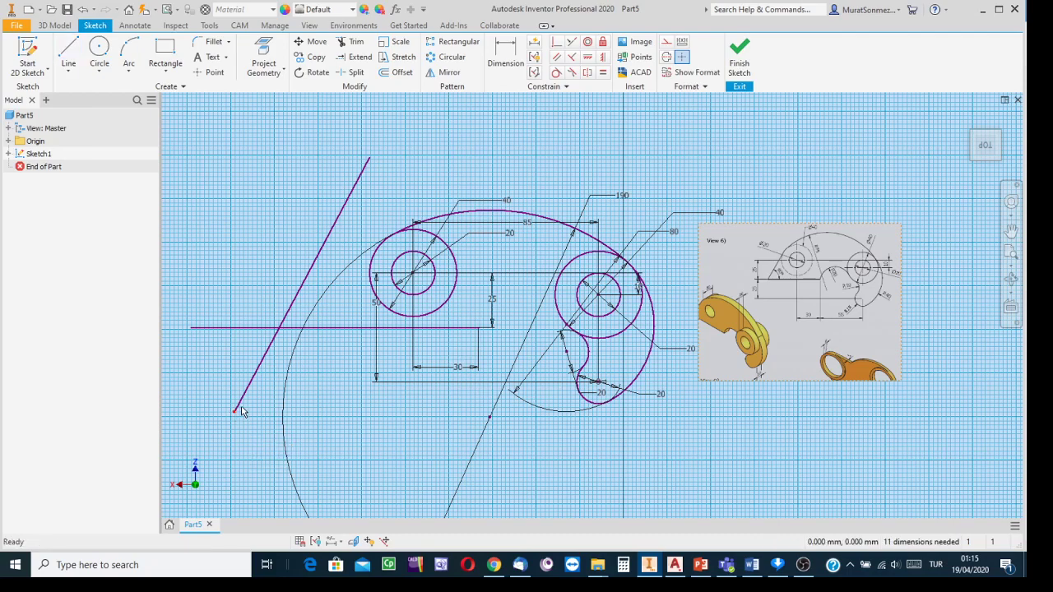
- Dimension the angle between the horizontal base line and the slanted line as 60°
left_click(511, 51)
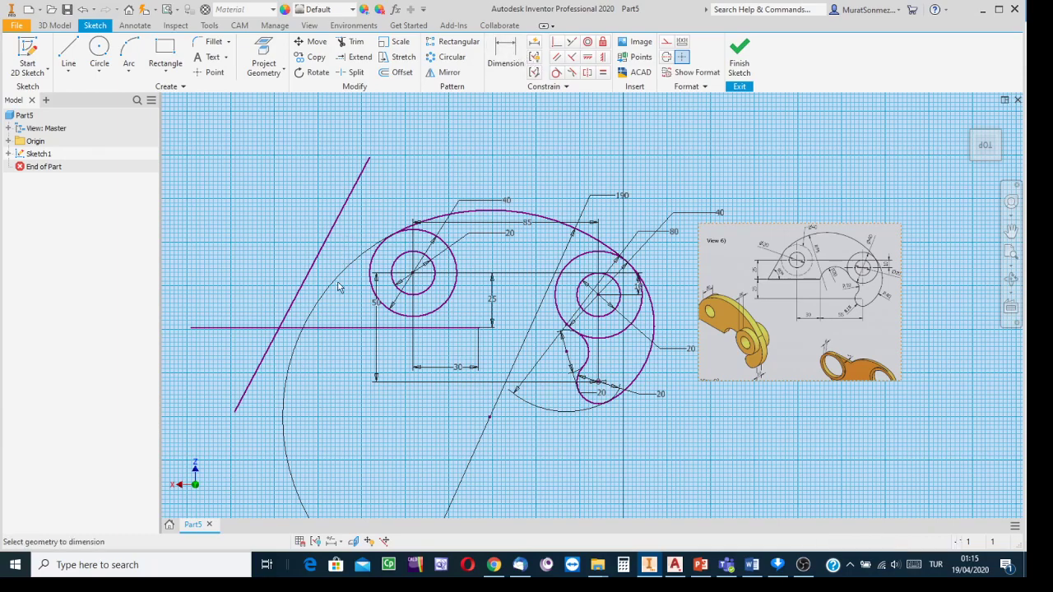
left_click(326, 330)
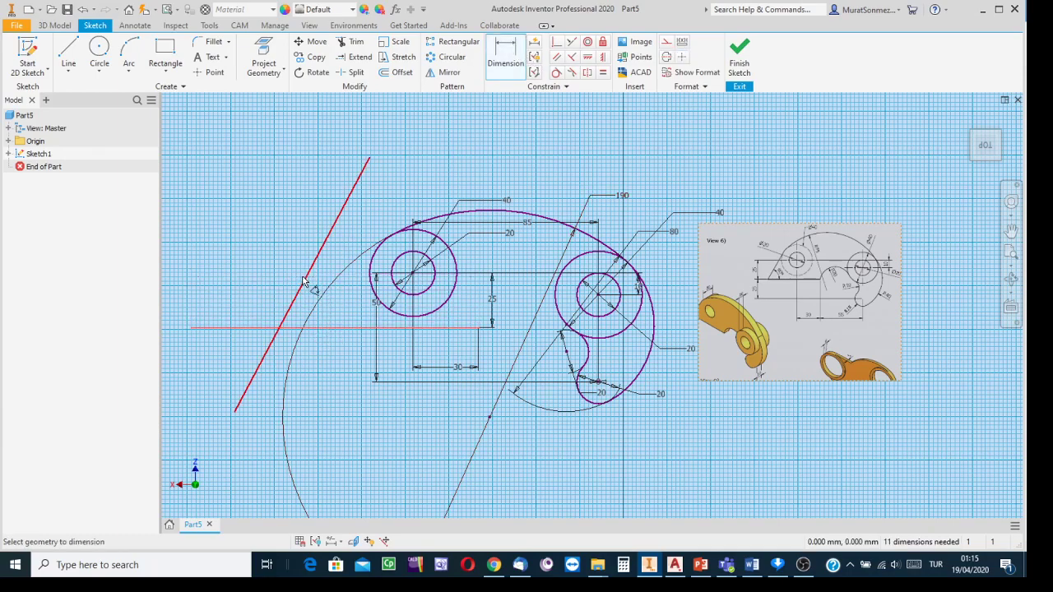
left_click(303, 284)
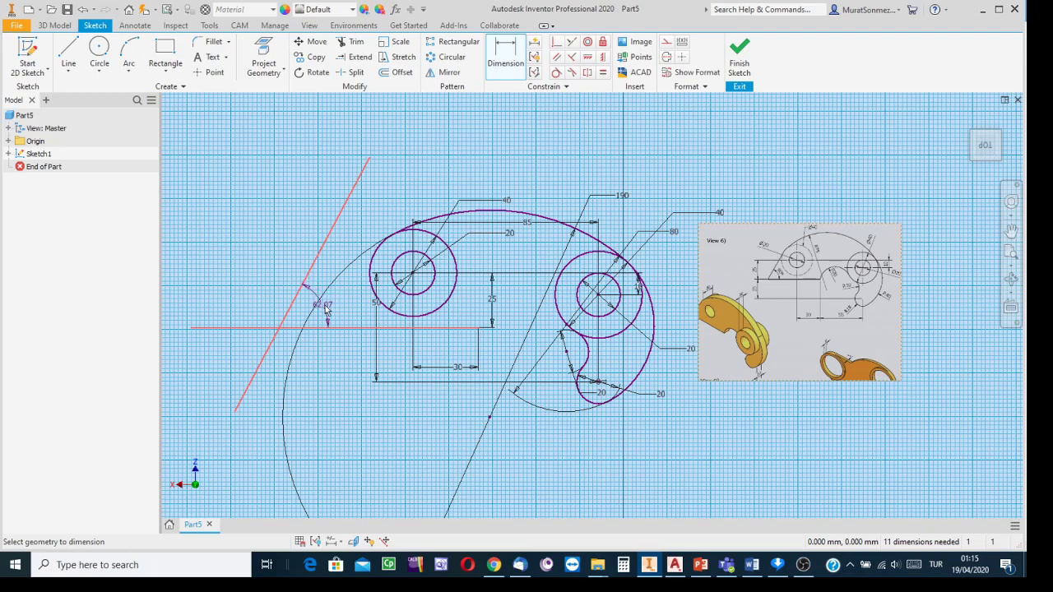
left_click(334, 305)
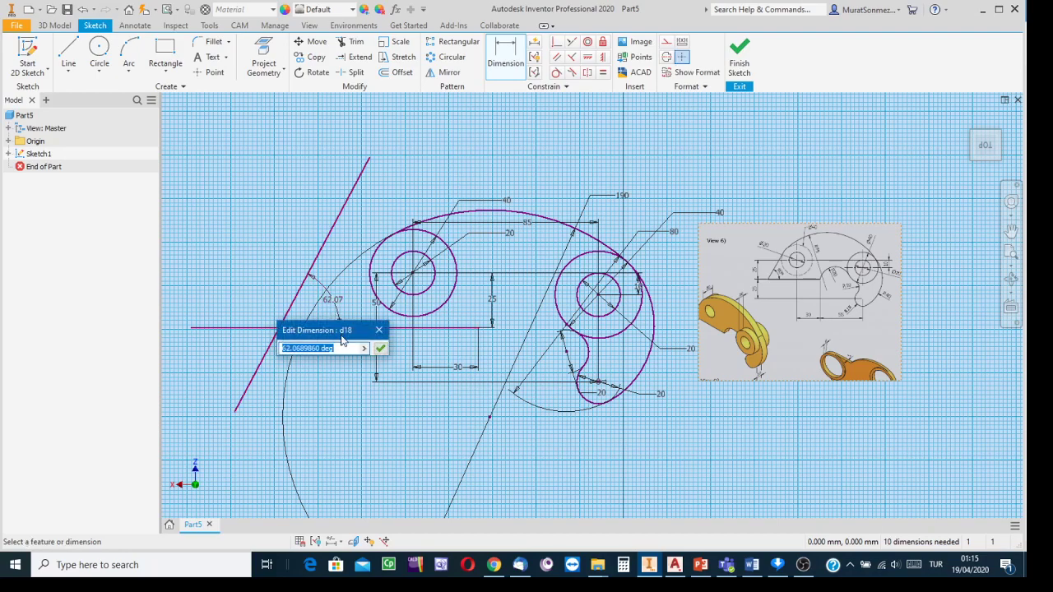
left_click_drag(343, 332, 343, 370)
scroll(791, 284, "down", 2)
scroll(803, 281, "up", 5)
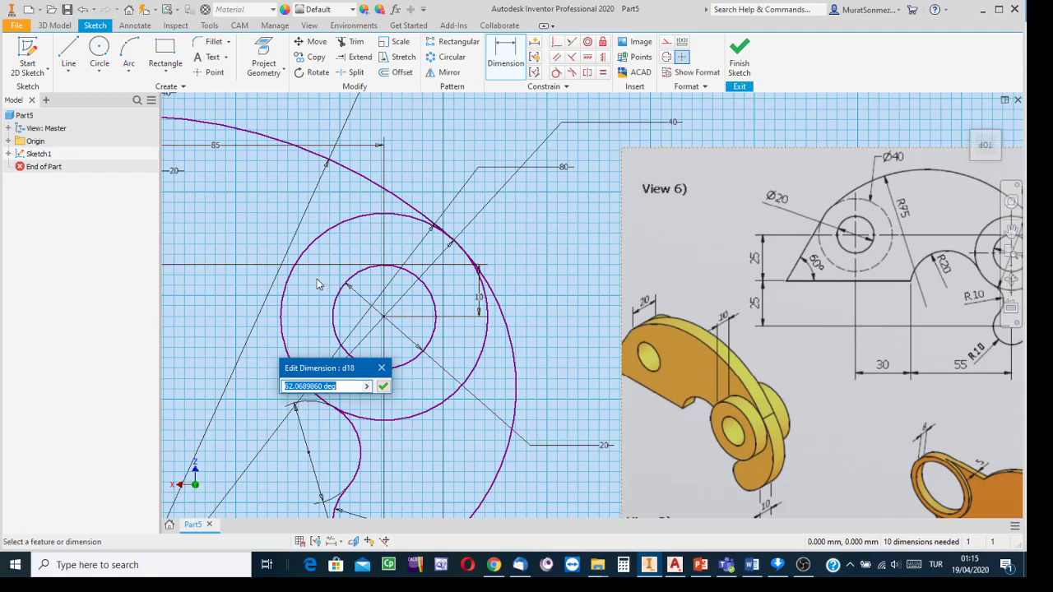
scroll(785, 286, "down", 2)
middle_click_drag(247, 274, 476, 250)
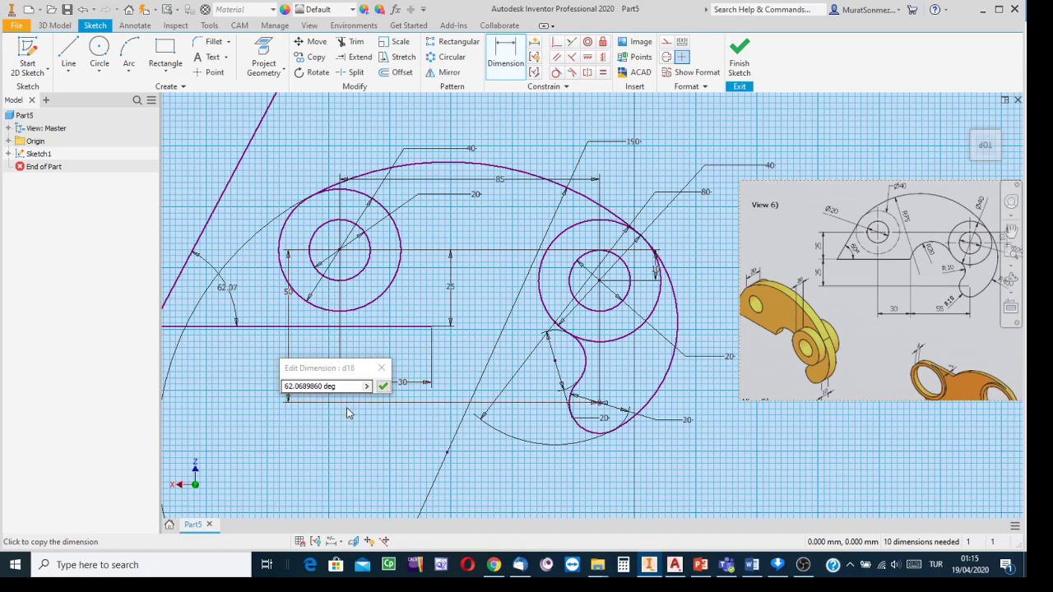
left_click_drag(338, 387, 237, 375)
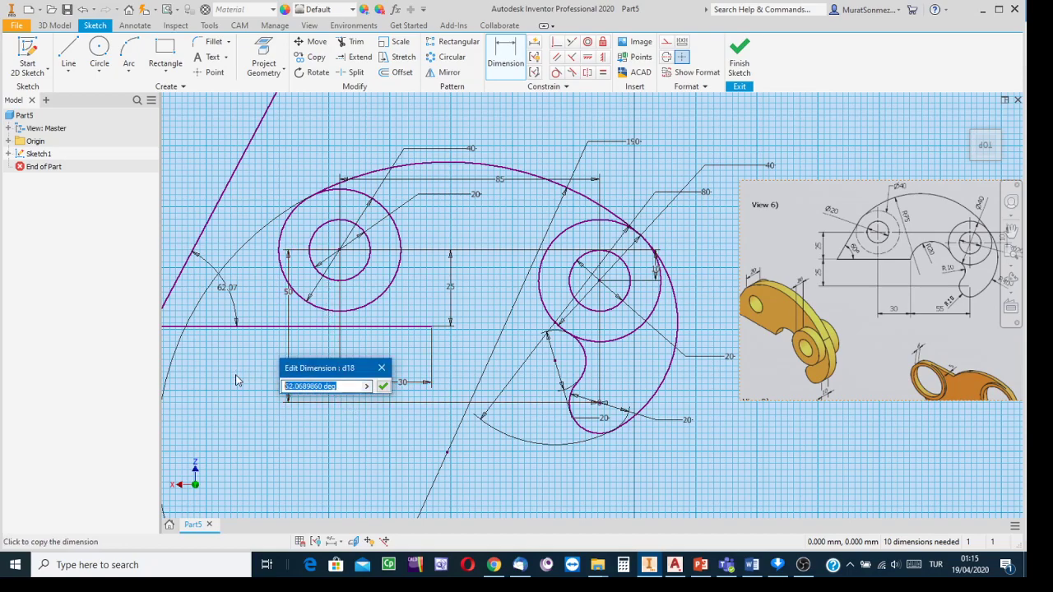
type("60")
key("Return")
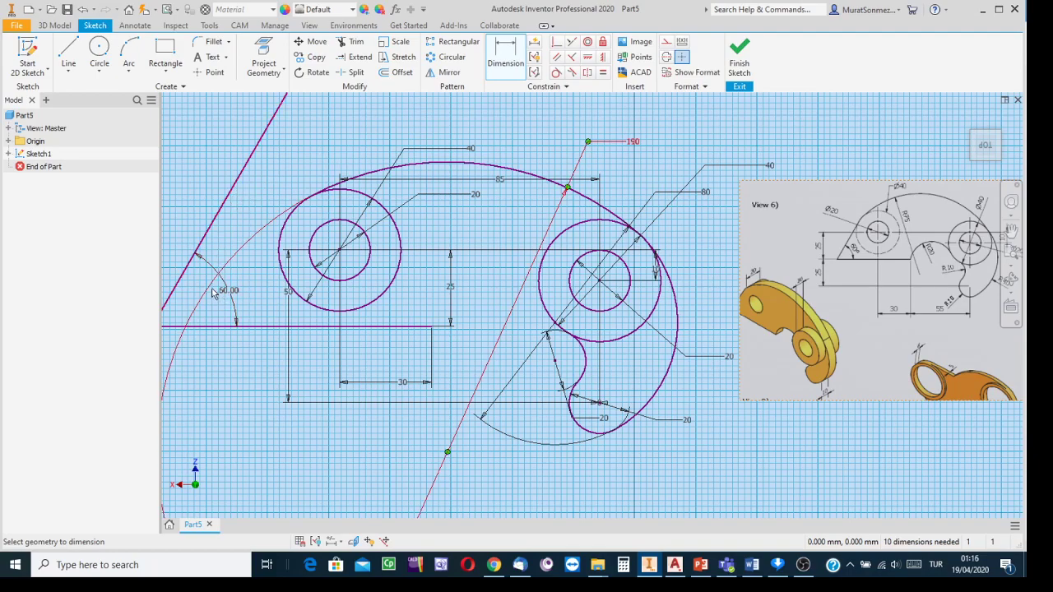
- Make the slanted line tangent to the left boss circle
left_click(555, 73)
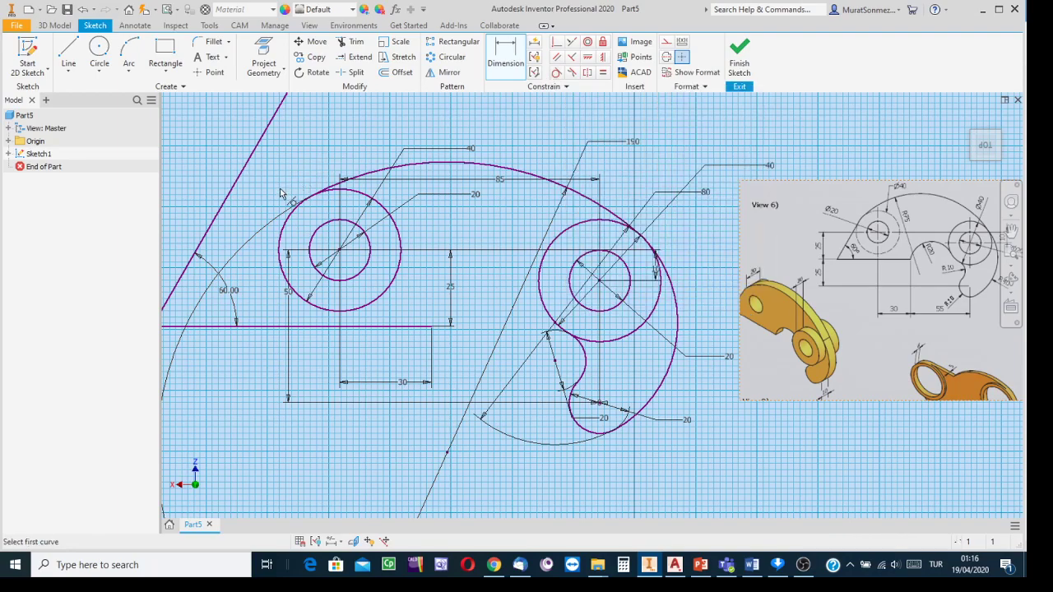
left_click(288, 218)
left_click(234, 191)
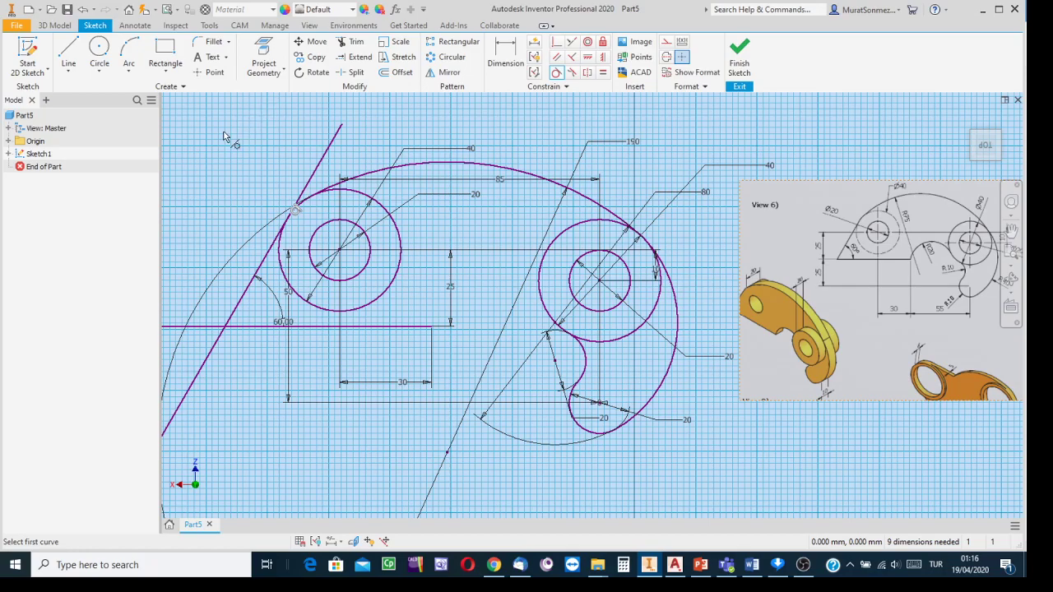
scroll(224, 137, "down", 2)
middle_click_drag(220, 140, 436, 168)
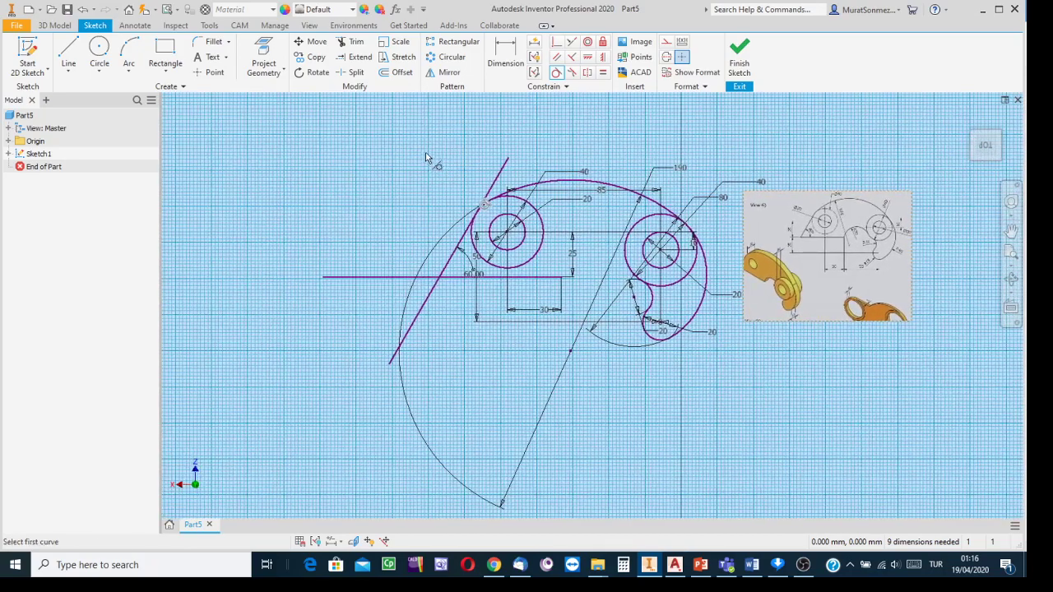
- Trim away the horizontal line's left stub and the excess slanted segments
left_click(354, 45)
scroll(384, 284, "up", 2)
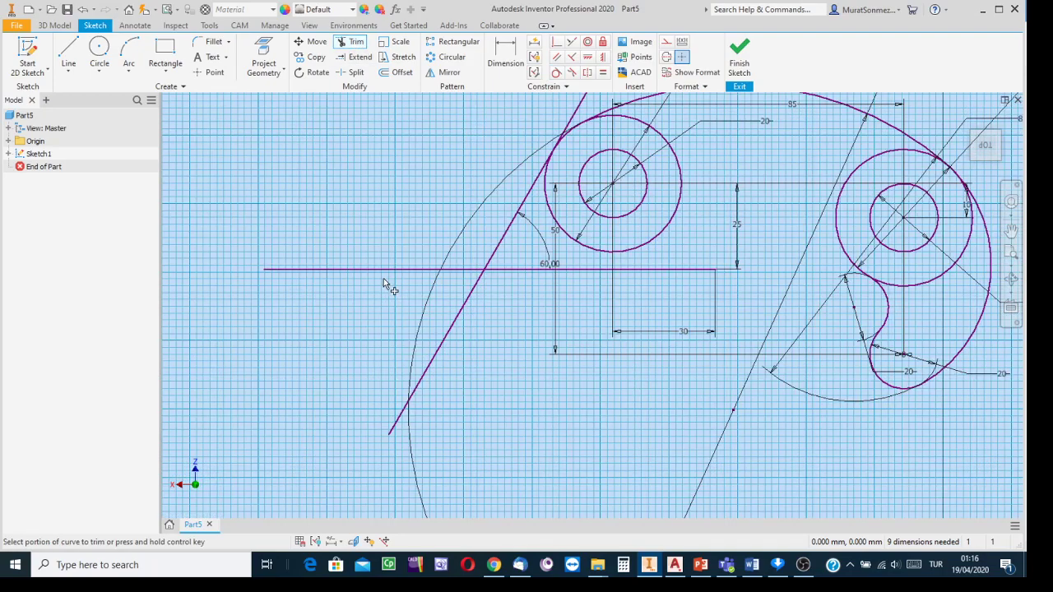
left_click(387, 271)
left_click(440, 346)
middle_click_drag(480, 330, 433, 429)
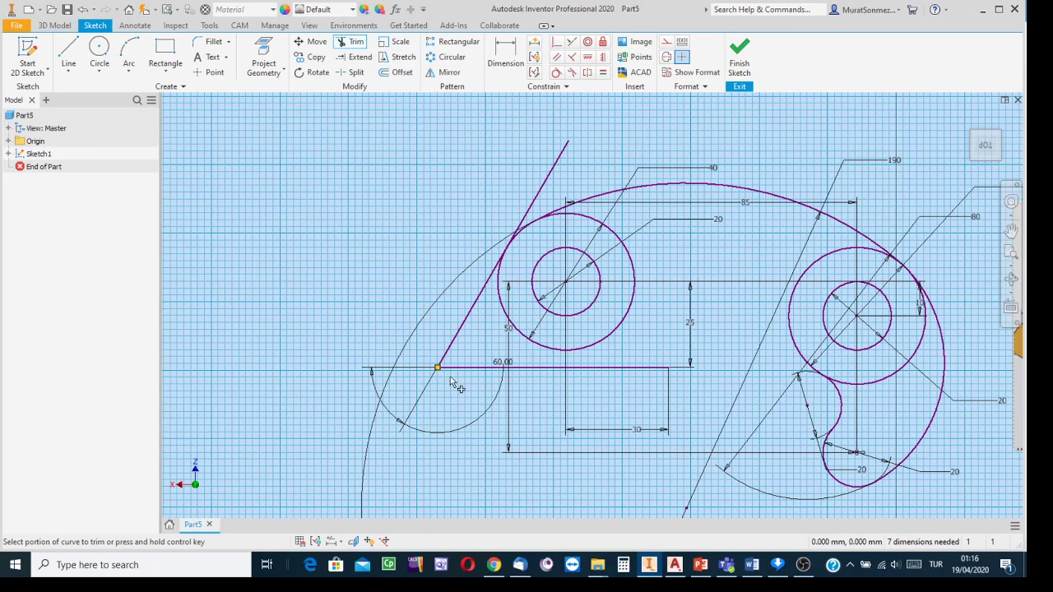
scroll(546, 194, "up", 5)
left_click(536, 180)
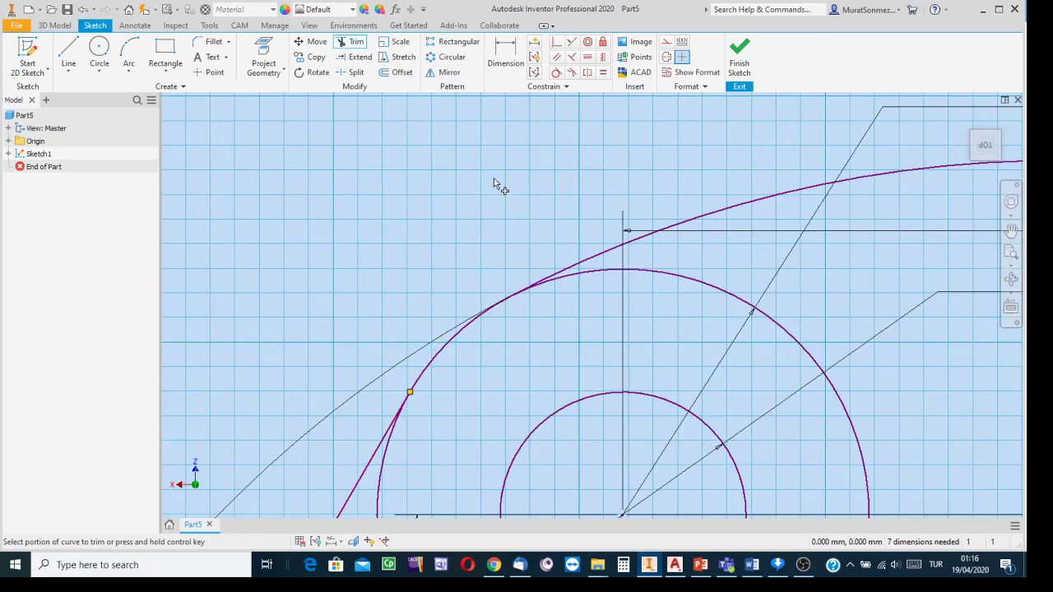
scroll(427, 228, "down", 5)
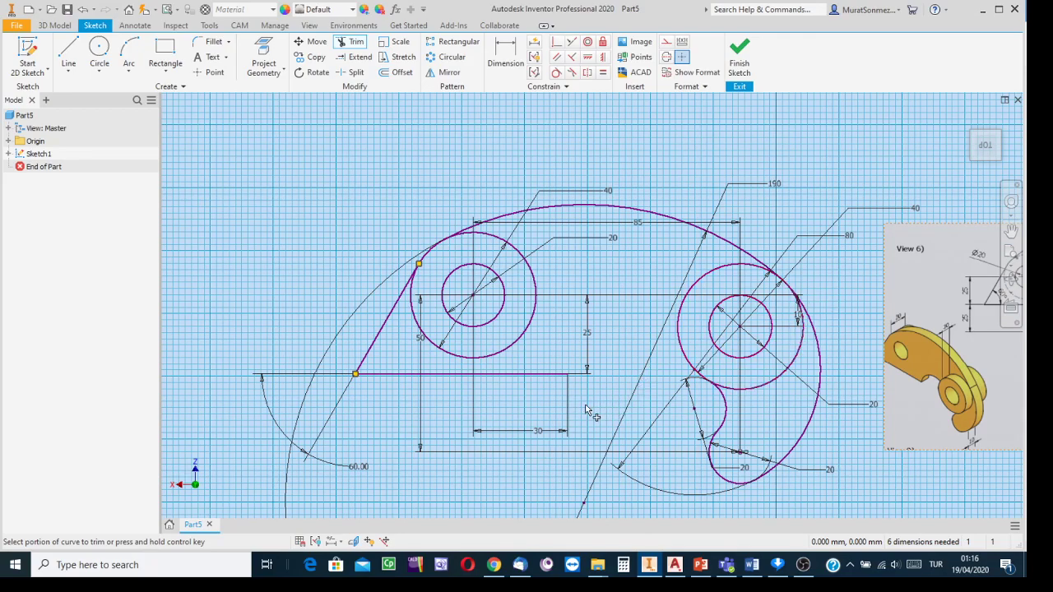
middle_click_drag(586, 409, 403, 340)
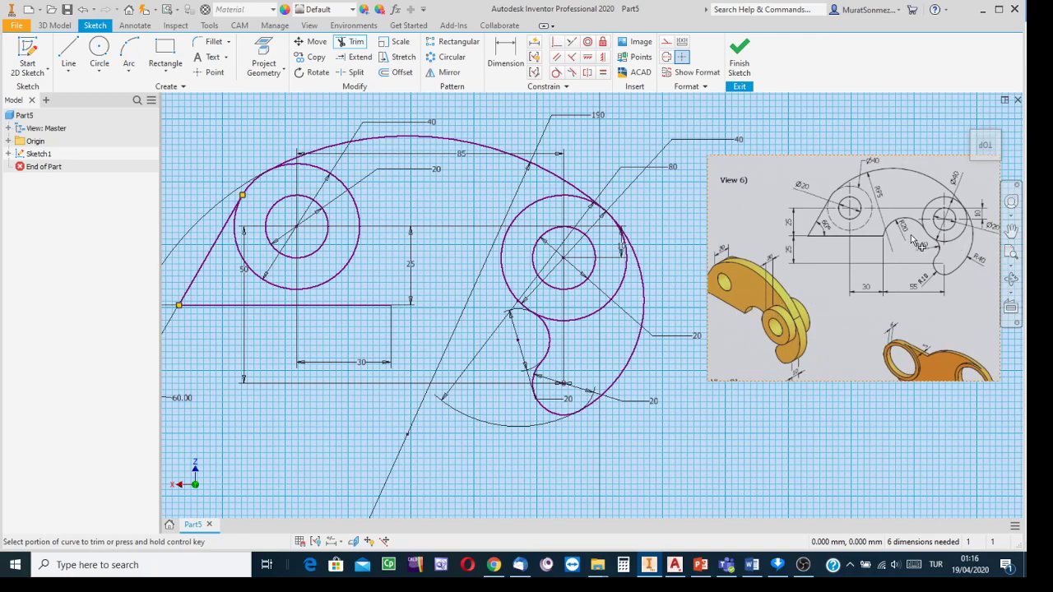
left_click(98, 49)
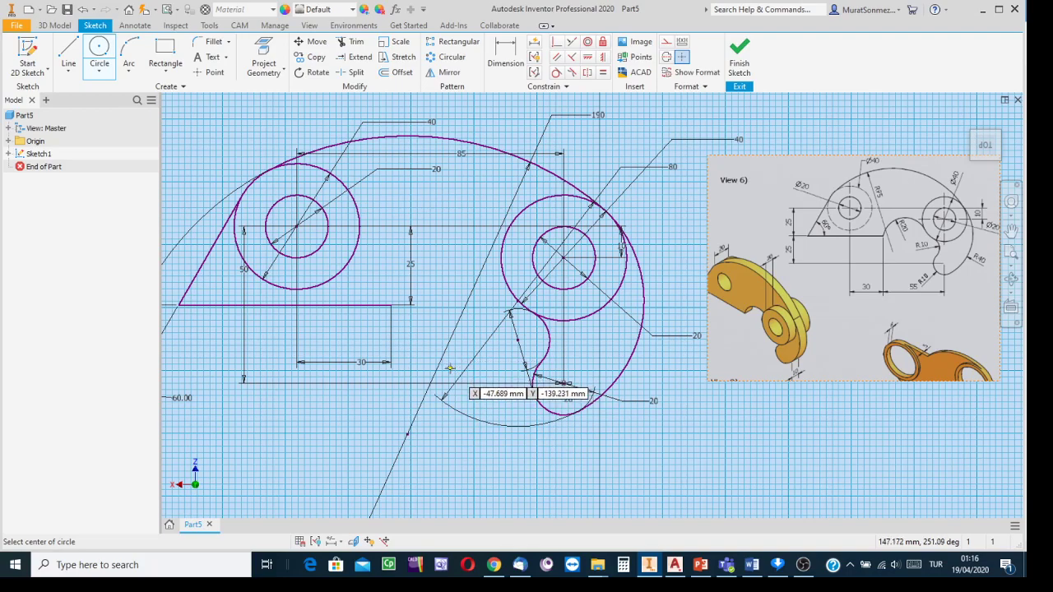
- Place a circle below the base plate, left of the lower Ø20 circle, with diameter 40
left_click(450, 367)
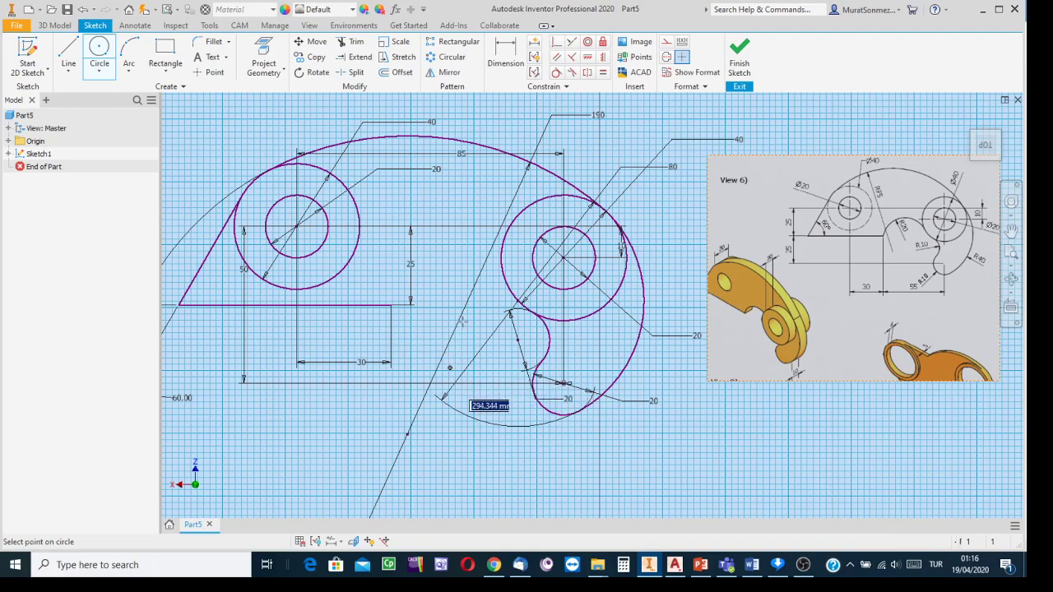
key("Escape")
left_click(439, 330)
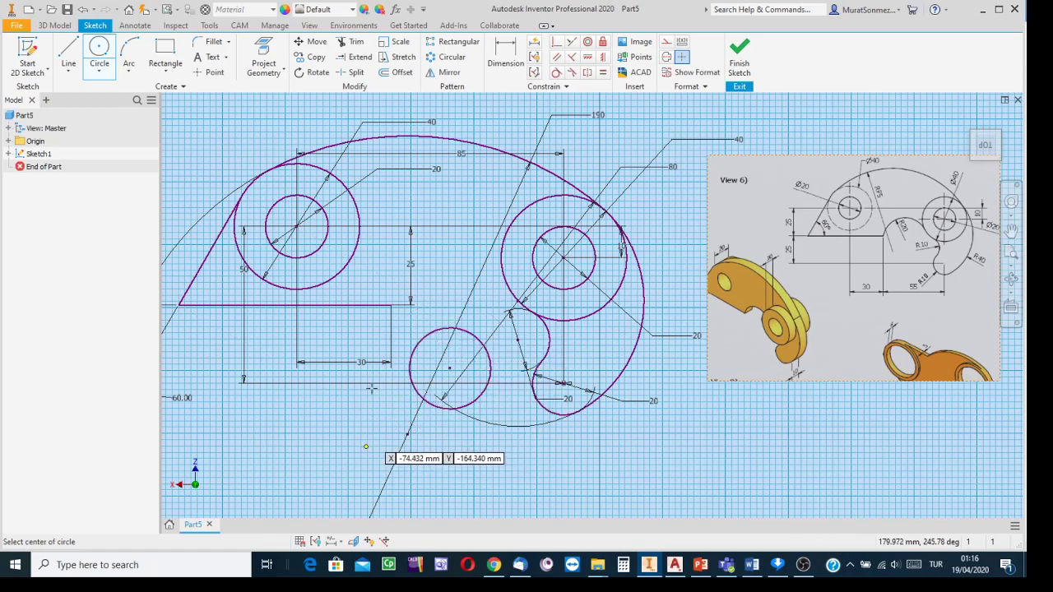
left_click(505, 51)
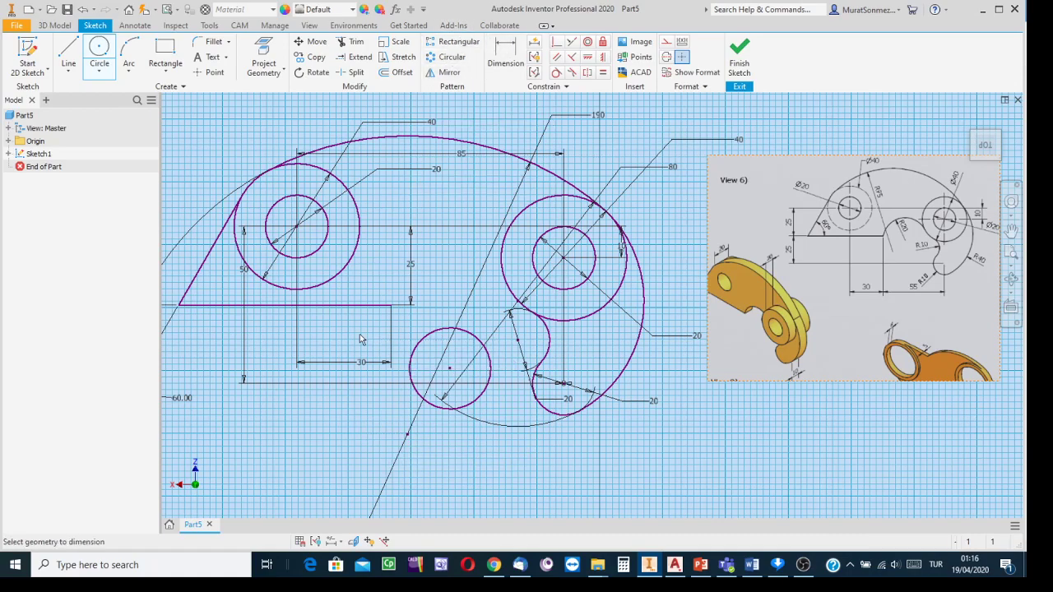
left_click(413, 380)
left_click(375, 422)
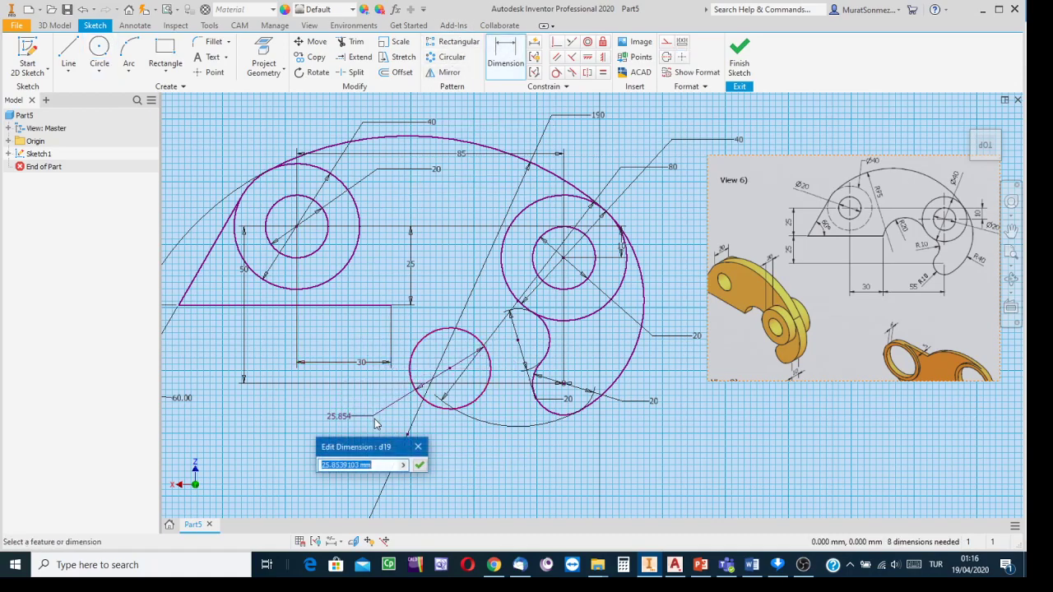
type("40")
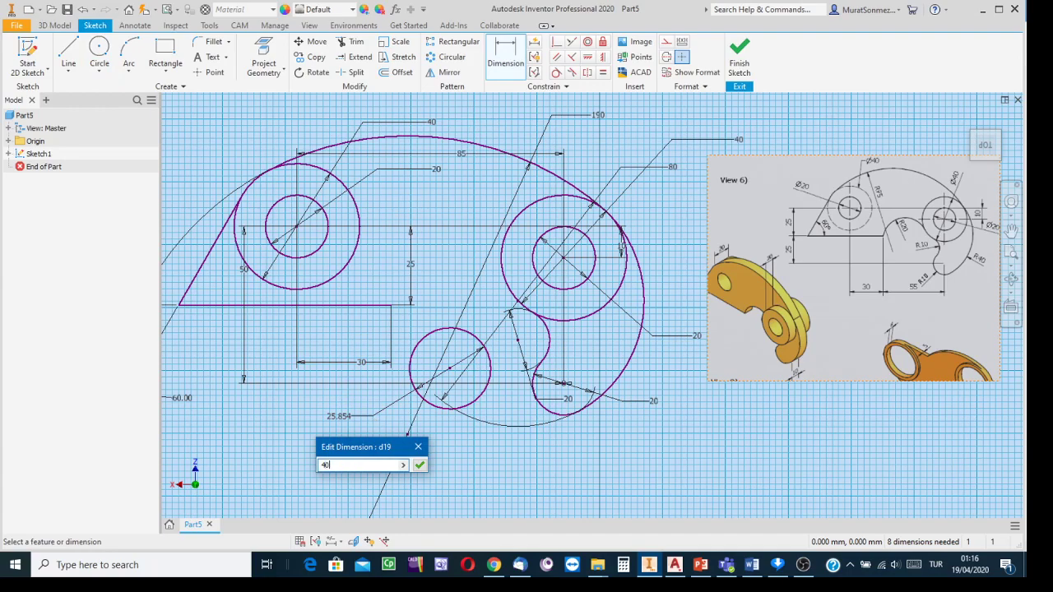
key("Return")
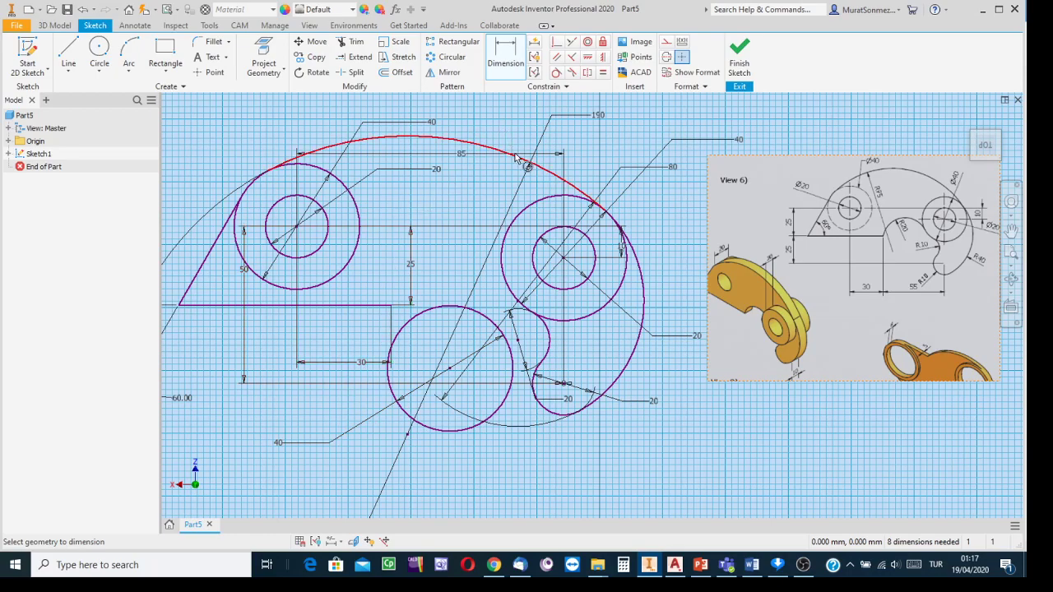
- Make the Ø40 circle pass through the base line's end and tangent to the right boss circle
left_click(556, 45)
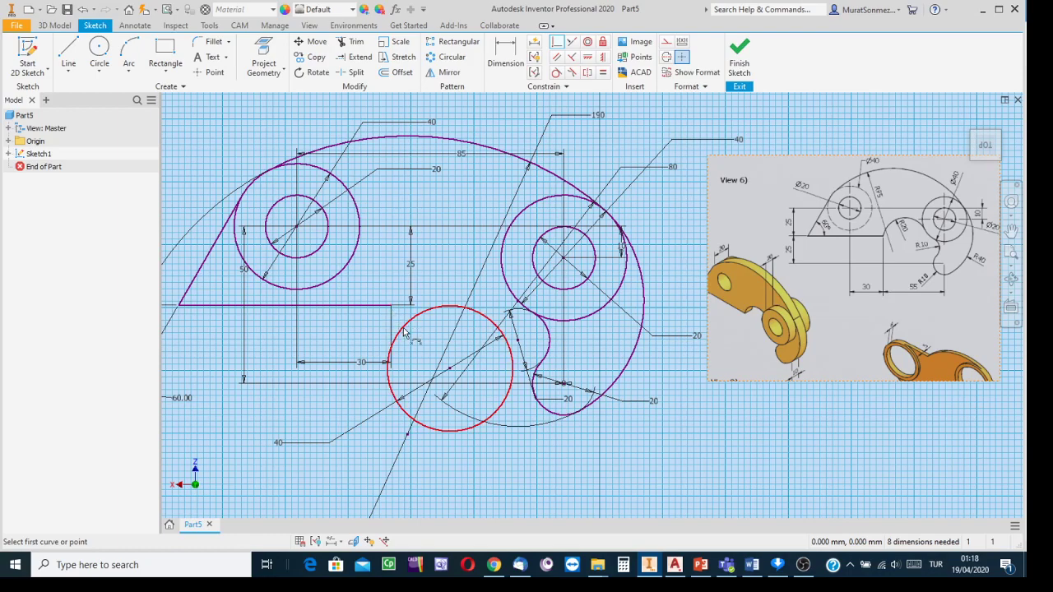
scroll(404, 329, "down", 3)
left_click(403, 328)
left_click(379, 286)
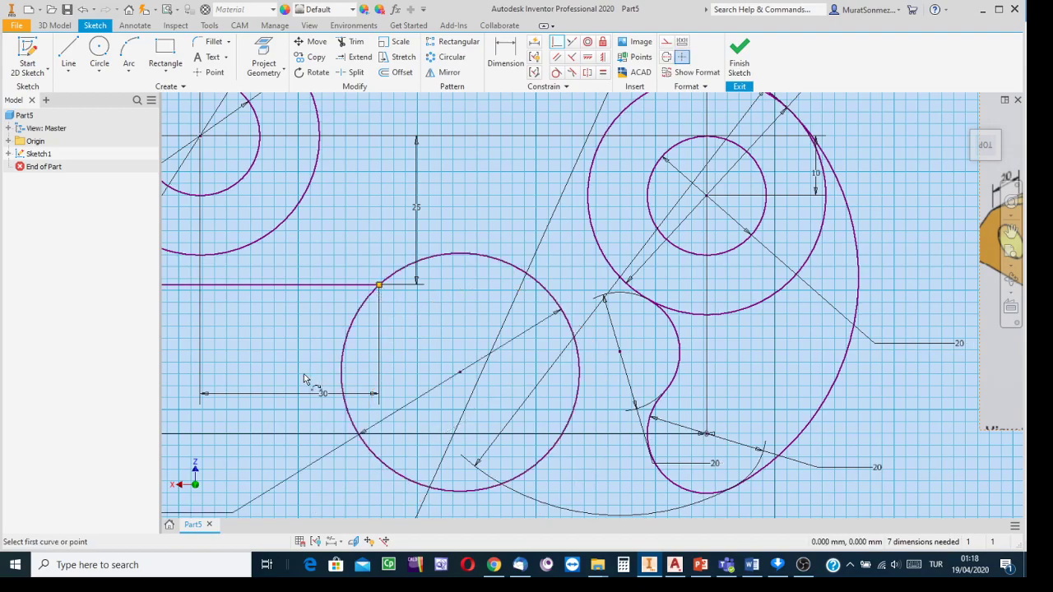
left_click(555, 73)
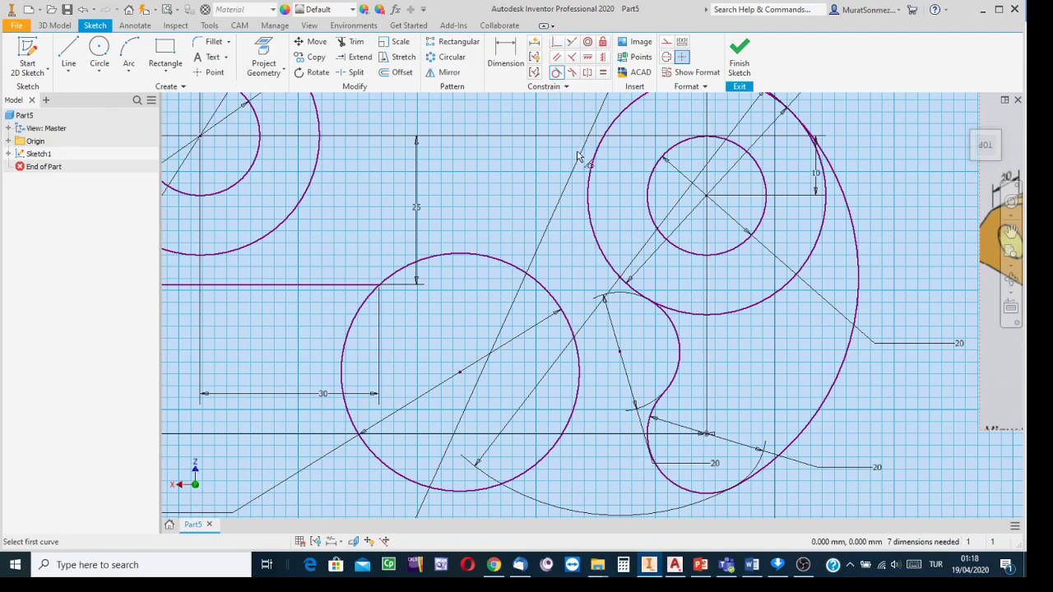
left_click(607, 264)
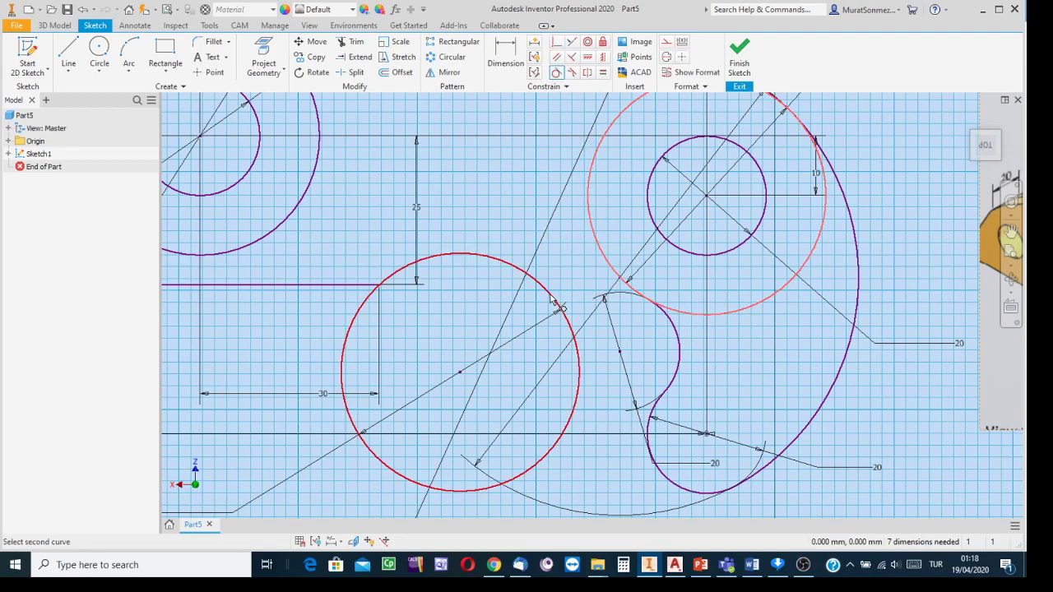
left_click(551, 301)
- Trim away the lower part of the Ø40 circle, leaving an upper arc
left_click(350, 42)
left_click(379, 360)
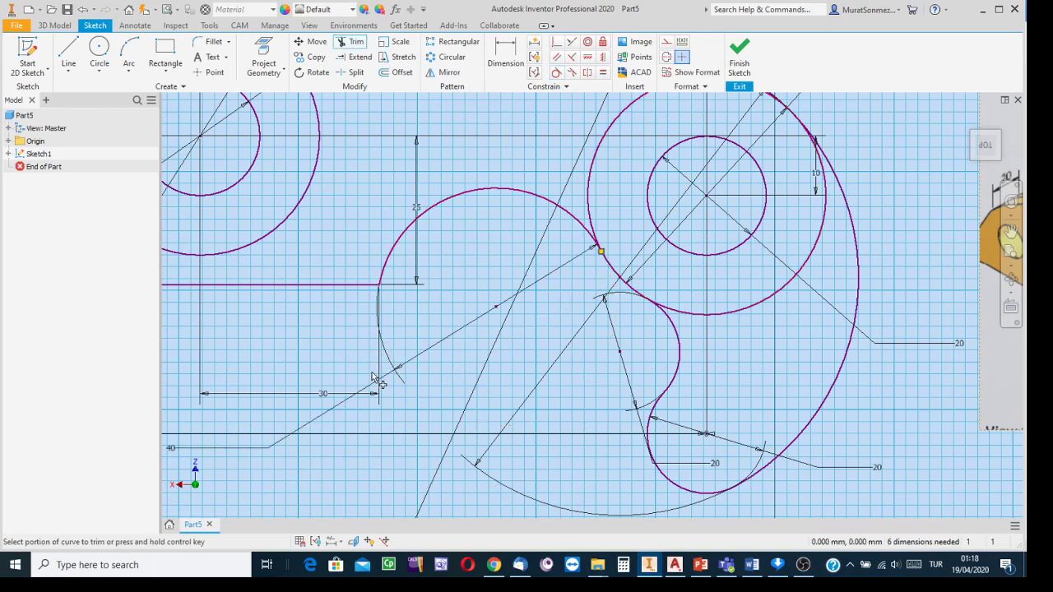
scroll(374, 378, "up", 2)
scroll(374, 378, "down", 5)
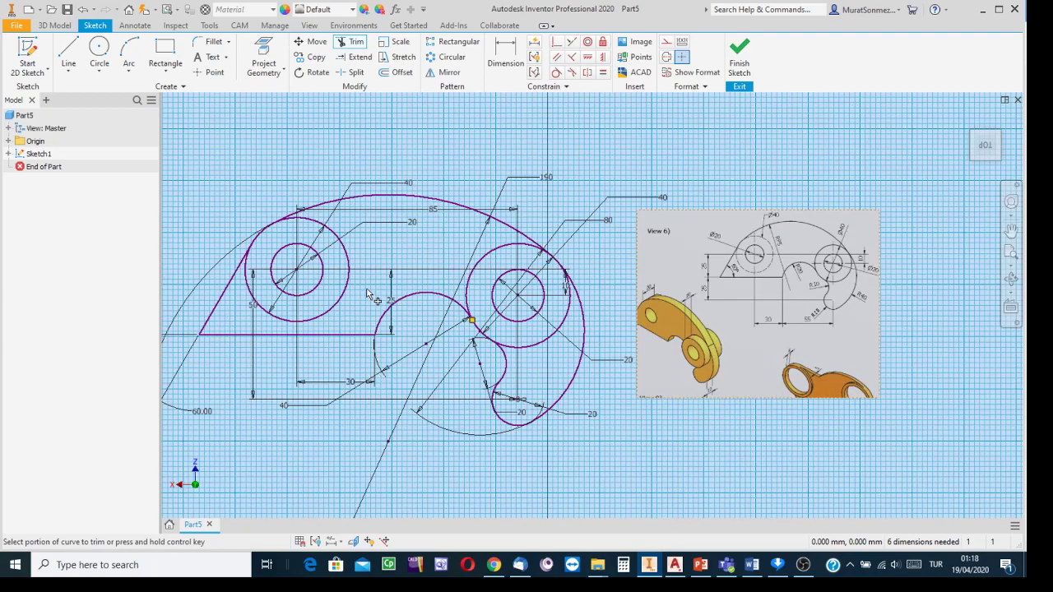
key("Escape")
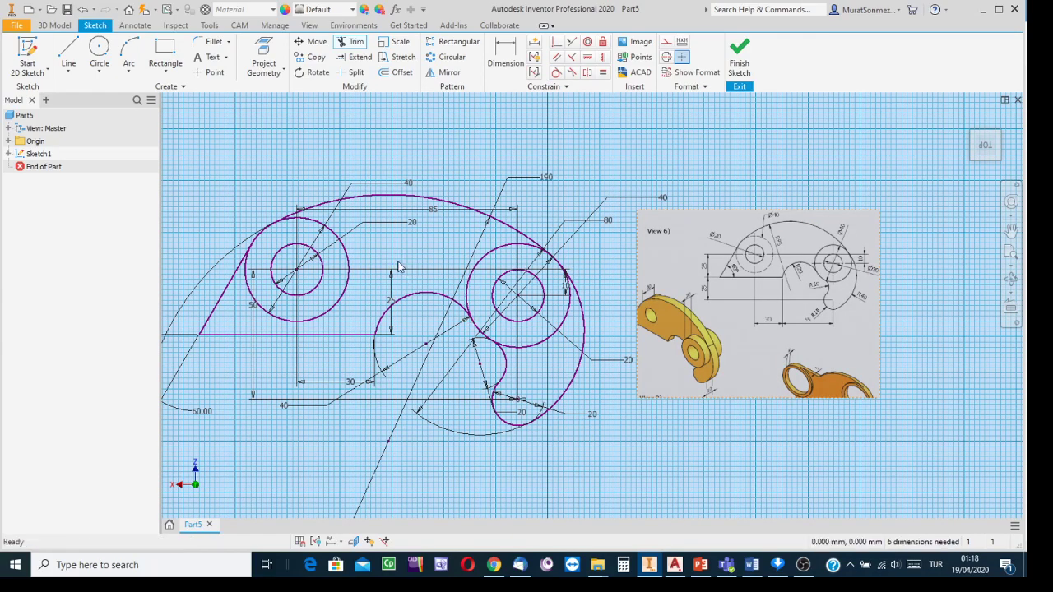
scroll(770, 267, "up", 2)
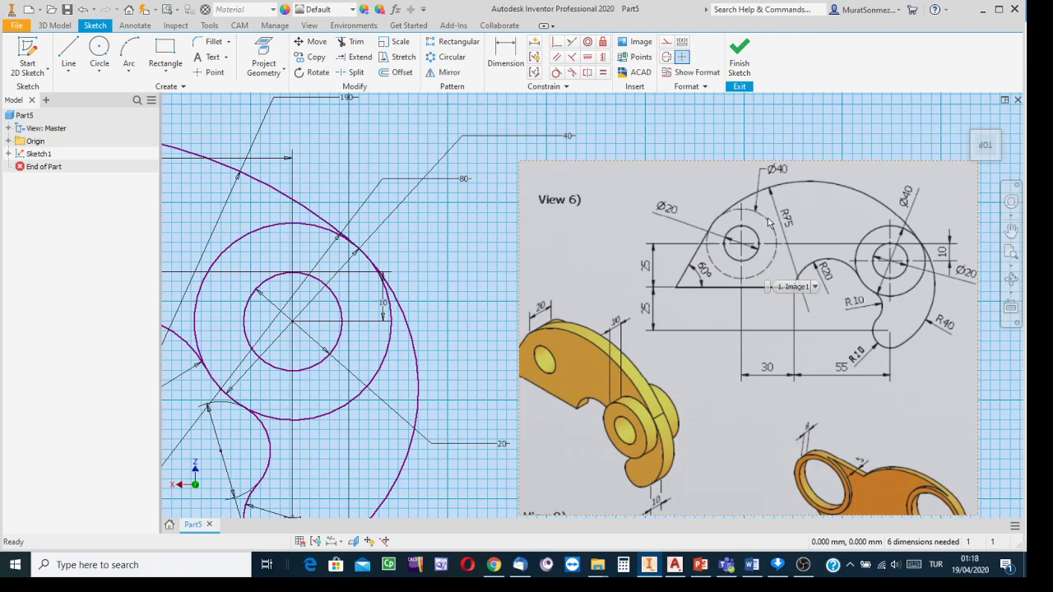
- Finish Sketch1 and return to the 3D Model environment with the profile centred
scroll(472, 297, "up", 2)
scroll(472, 297, "down", 7)
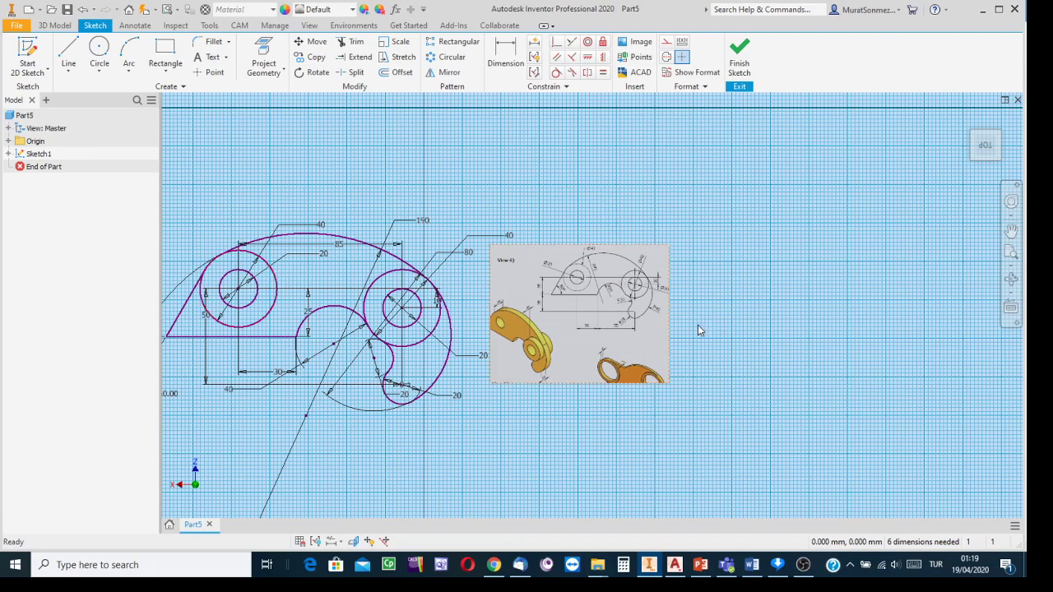
left_click(743, 49)
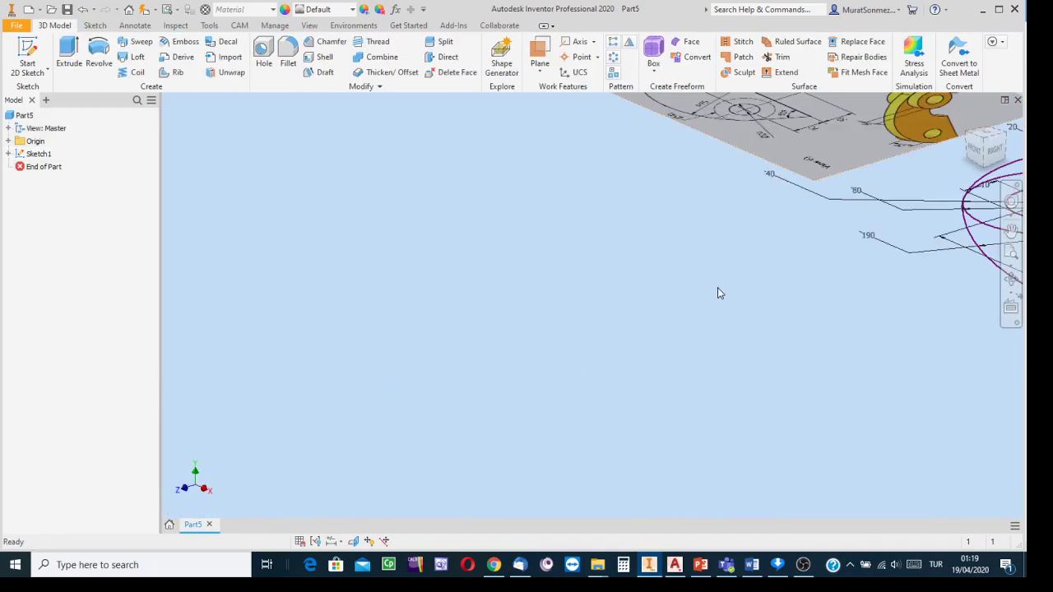
middle_click_drag(571, 306, 419, 338)
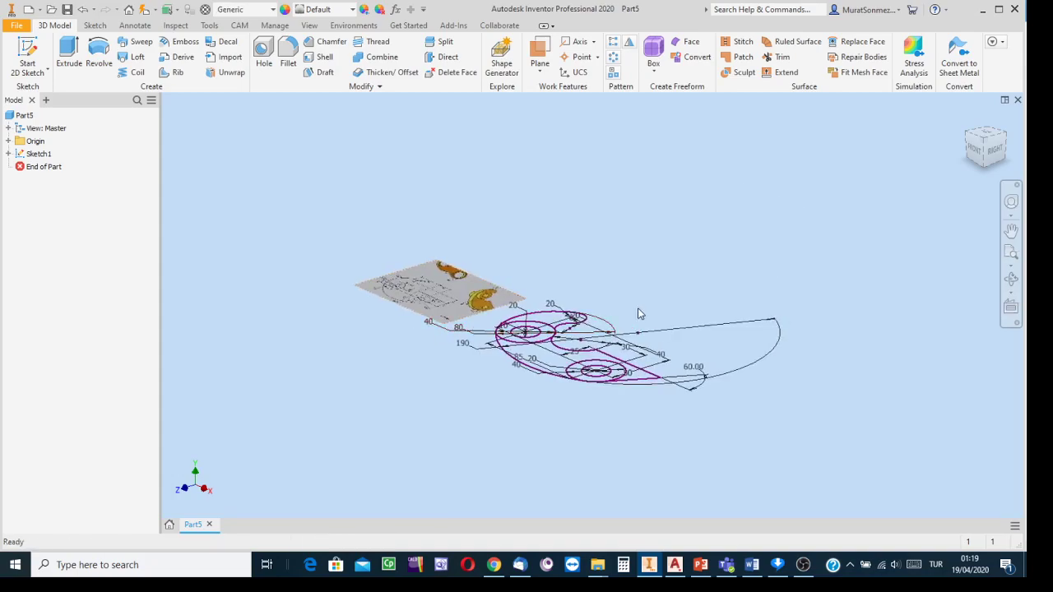
scroll(626, 320, "up", 3)
mouse_move(631, 288)
middle_mouse_down()
mouse_move(633, 275)
mouse_move(733, 253)
middle_mouse_up()
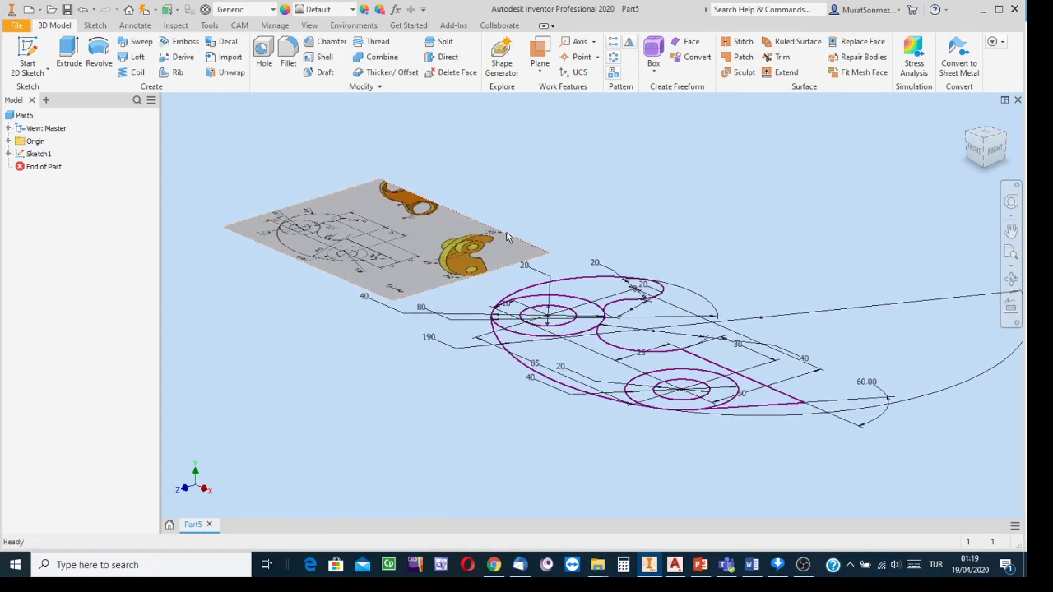
left_click(1005, 137)
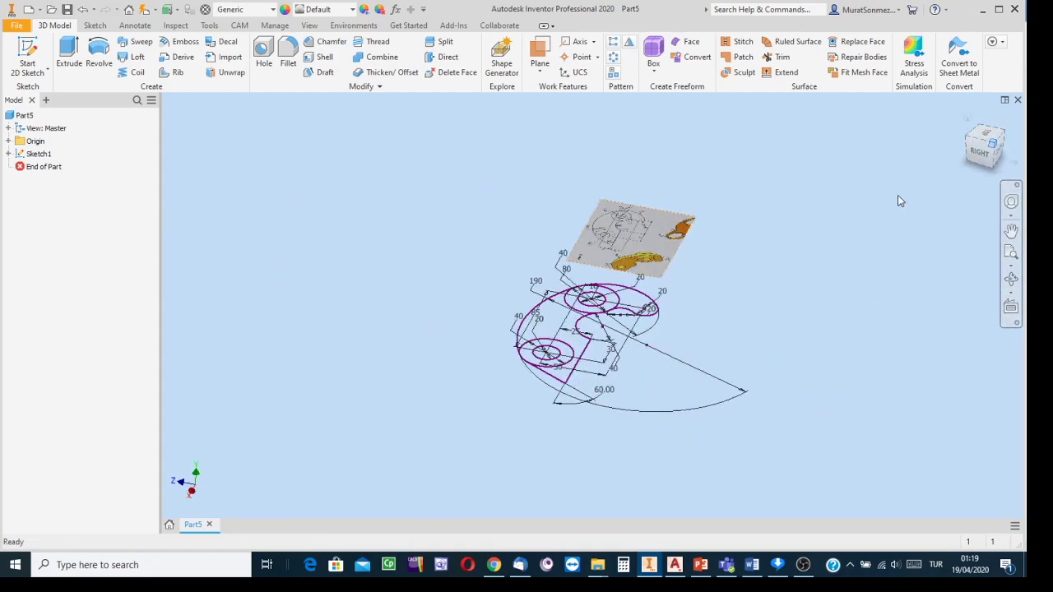
scroll(683, 264, "up", 7)
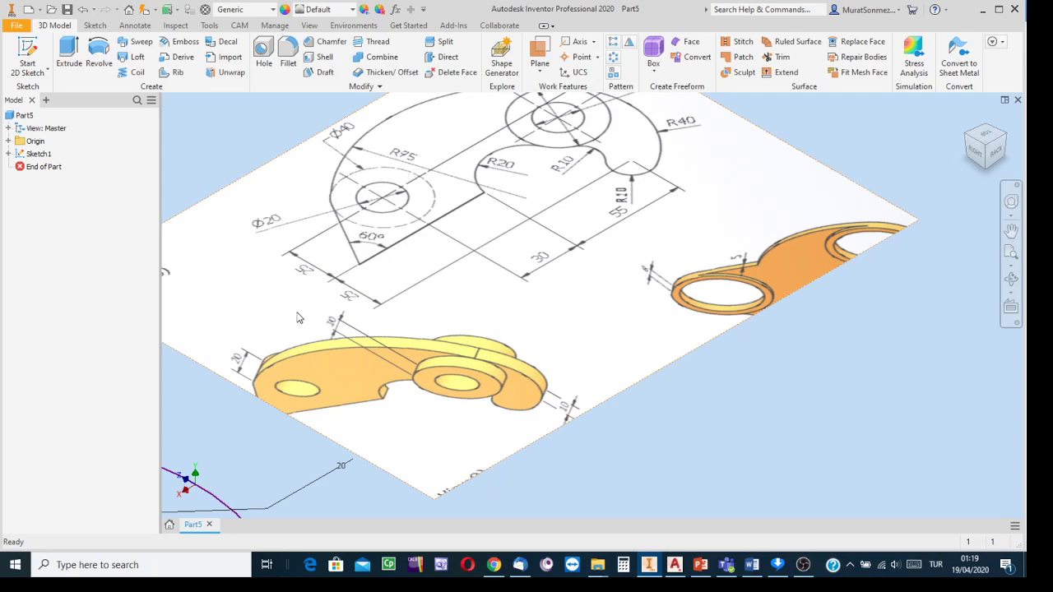
scroll(299, 318, "up", 2)
scroll(297, 317, "down", 4)
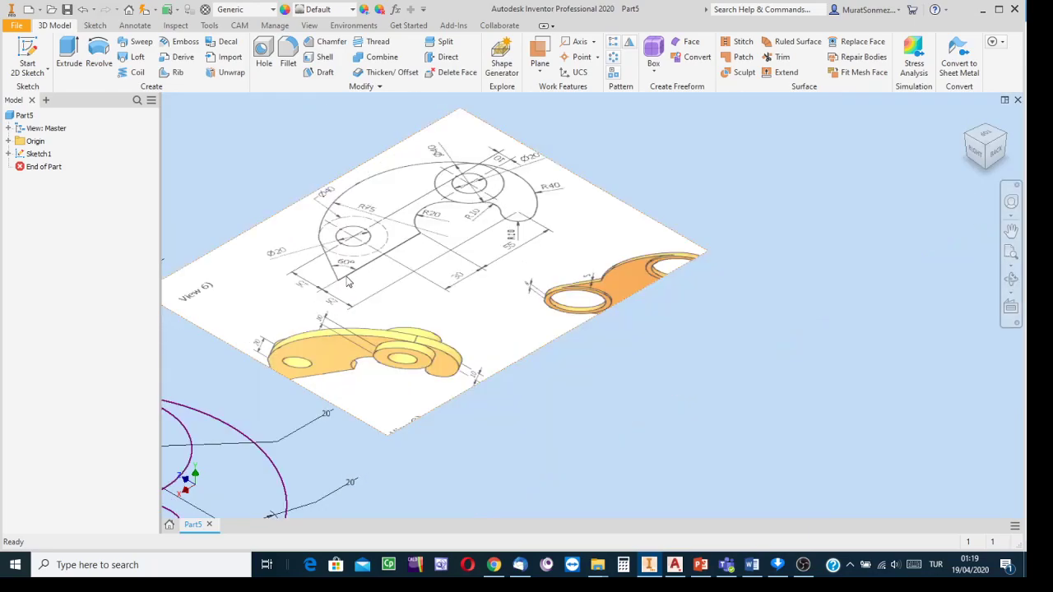
mouse_move(241, 325)
middle_mouse_down()
mouse_move(495, 293)
mouse_move(593, 266)
mouse_move(539, 236)
middle_mouse_up()
scroll(574, 278, "down", 3)
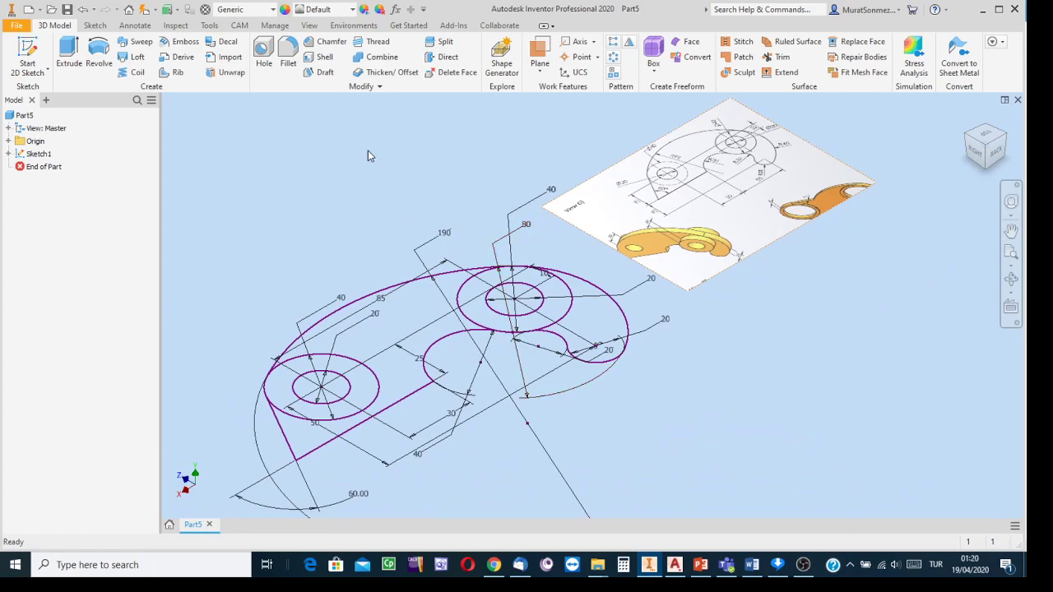
- Extrude the base plate, both ring regions and the outer crescent 10 mm as Extrusion1
left_click(70, 51)
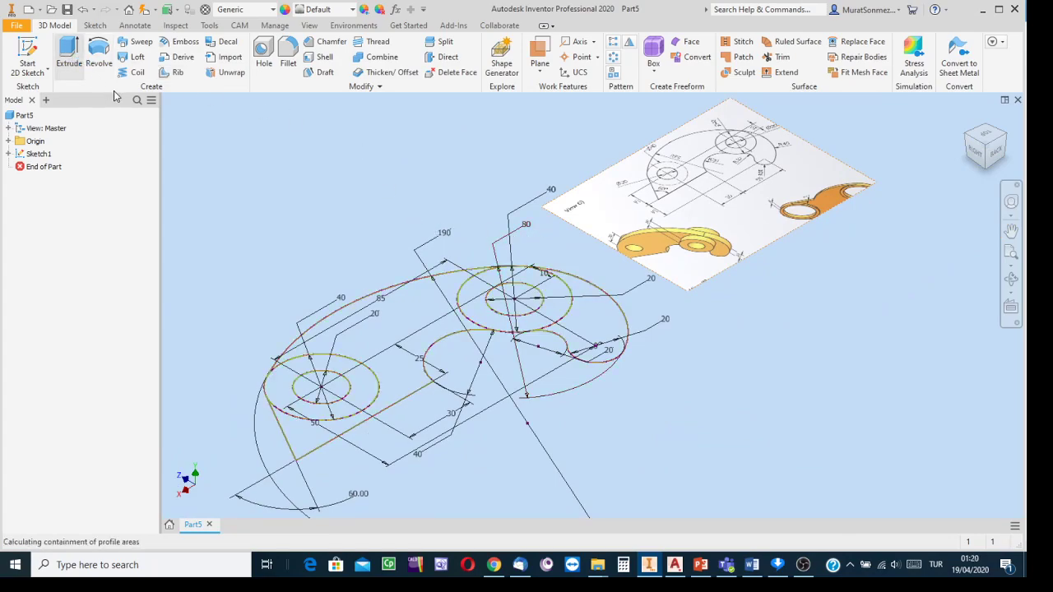
mouse_move(208, 129)
left_mouse_down()
mouse_move(175, 105)
mouse_move(229, 123)
left_mouse_up()
mouse_move(637, 414)
middle_mouse_down()
mouse_move(719, 417)
mouse_move(706, 419)
middle_mouse_up()
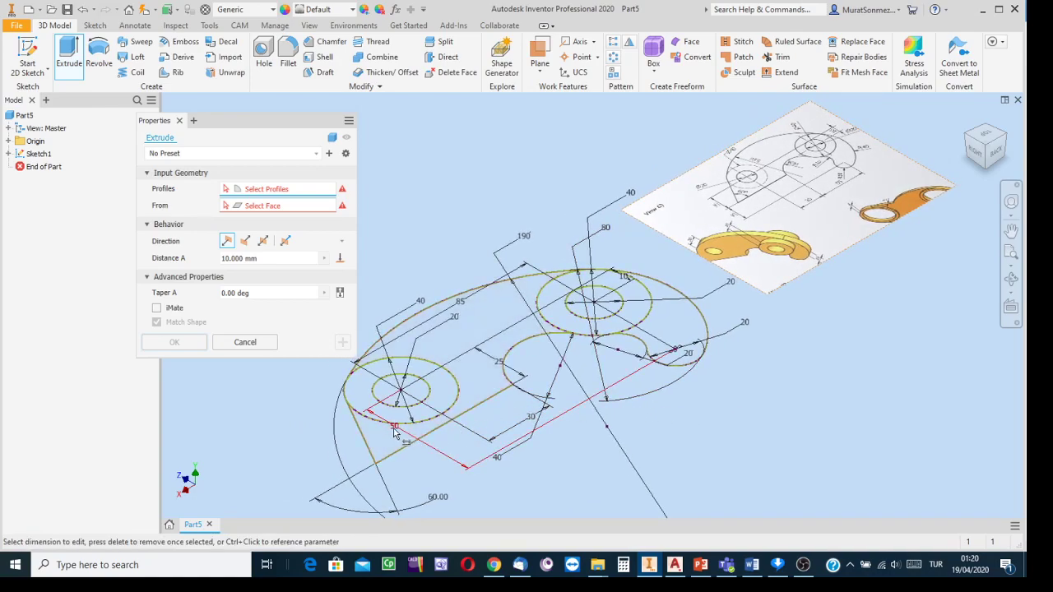
left_click(486, 381)
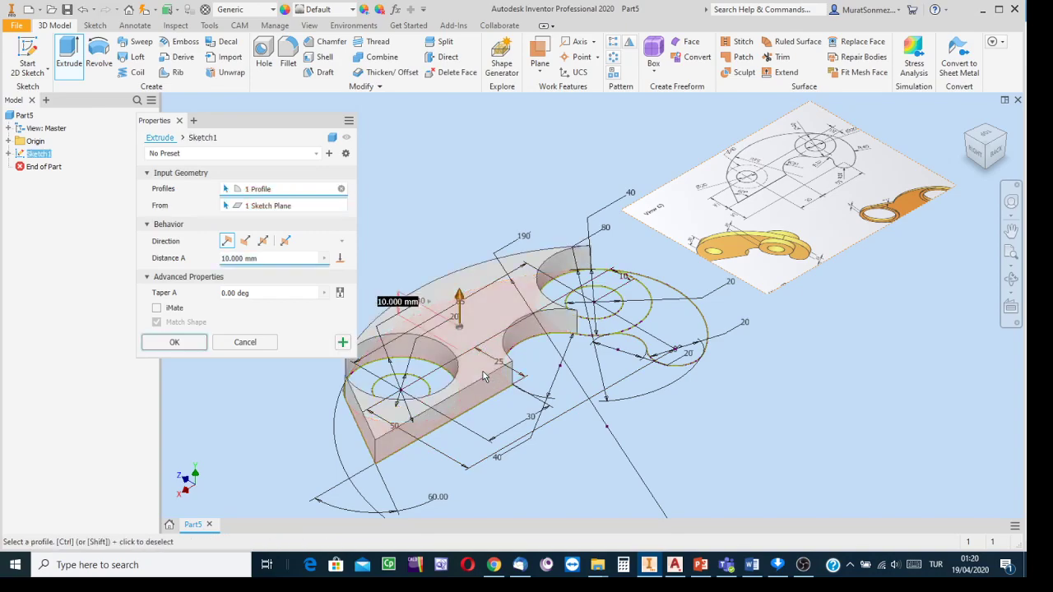
left_click(403, 375)
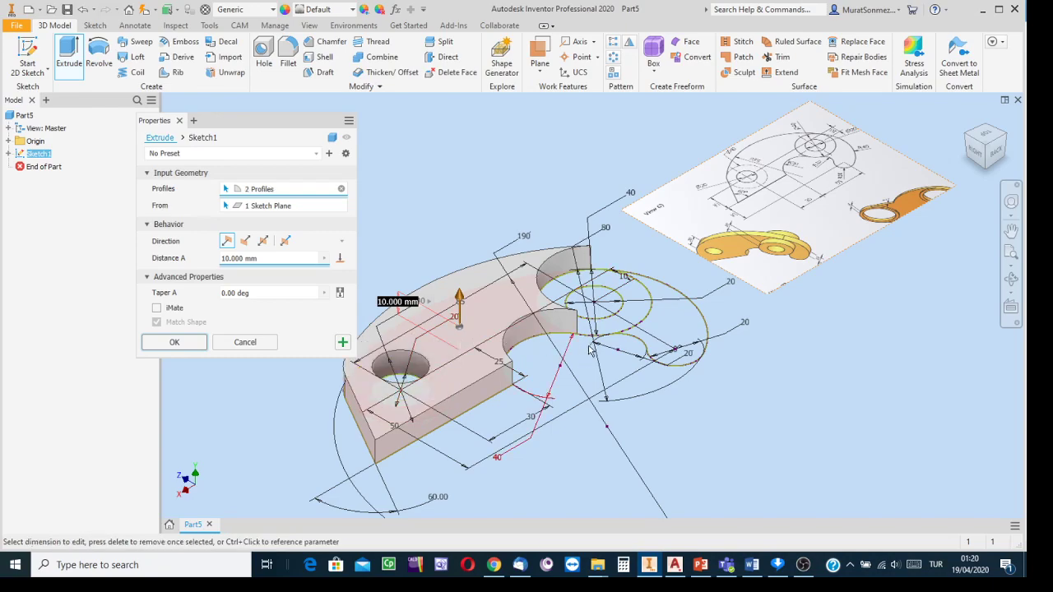
left_click(636, 321)
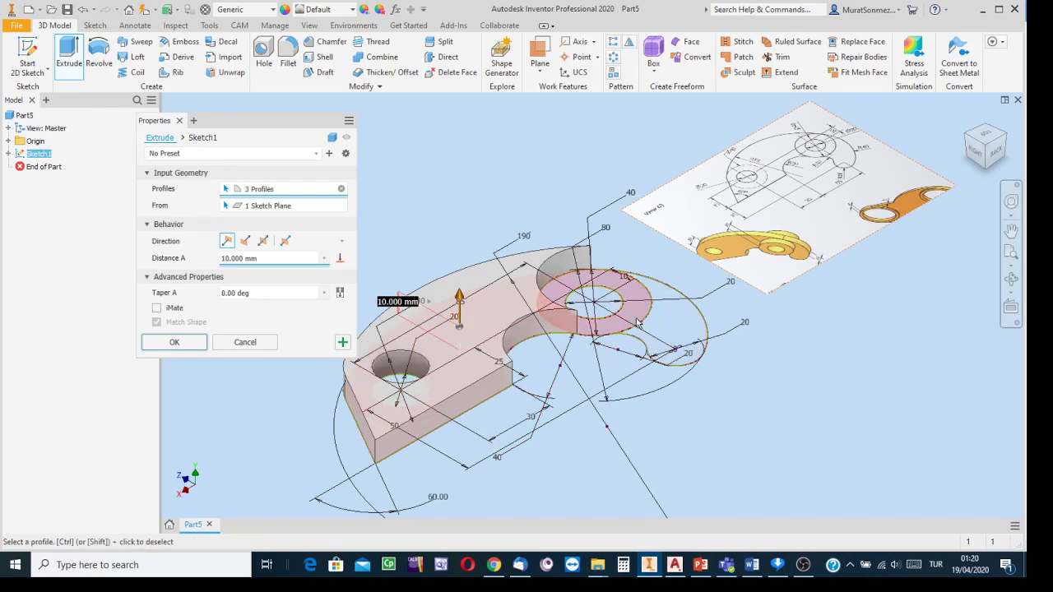
left_click(674, 334)
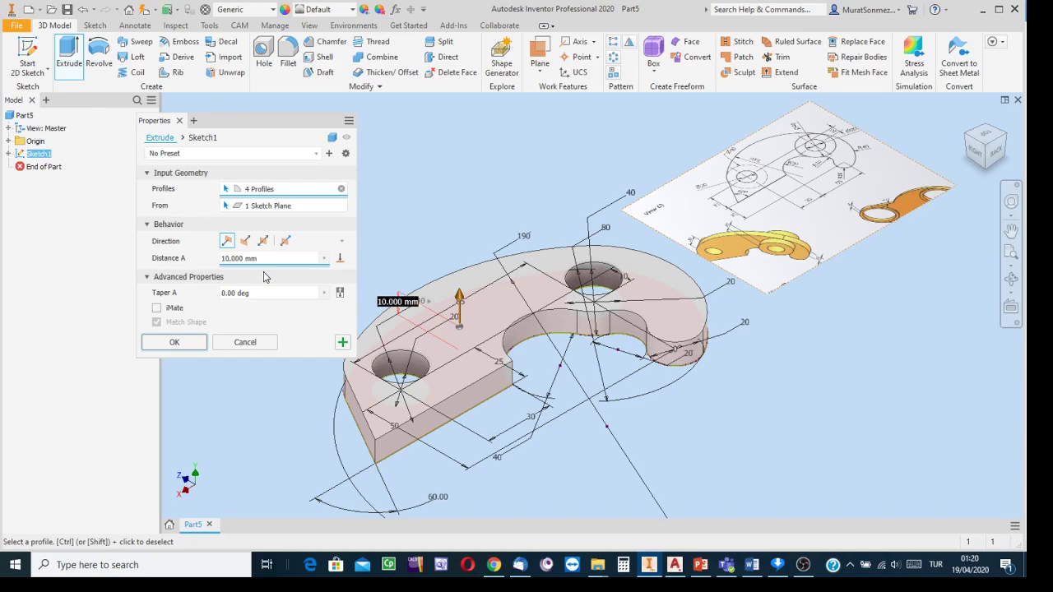
left_click(342, 343)
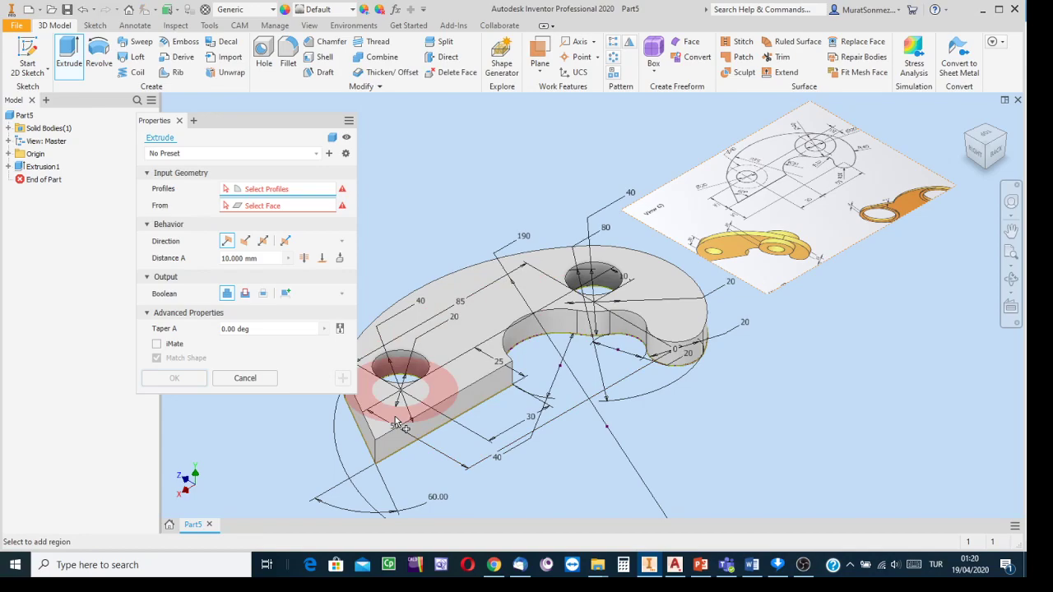
- Extrude the boss-hole ring 10 mm downward, joined to the solid, as Extrusion2
left_click(558, 320)
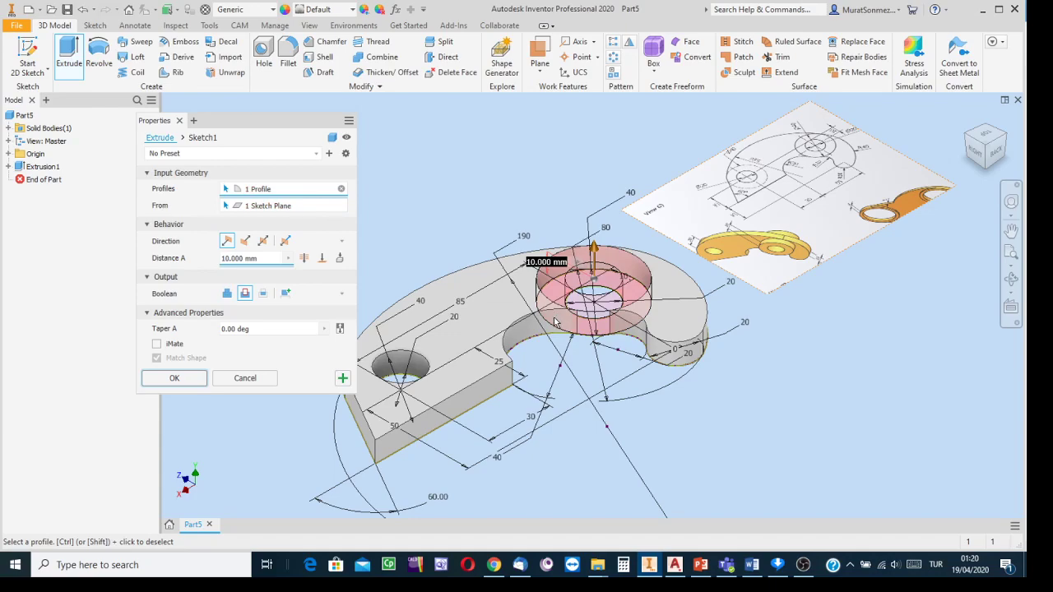
left_click(228, 297)
left_click(230, 296)
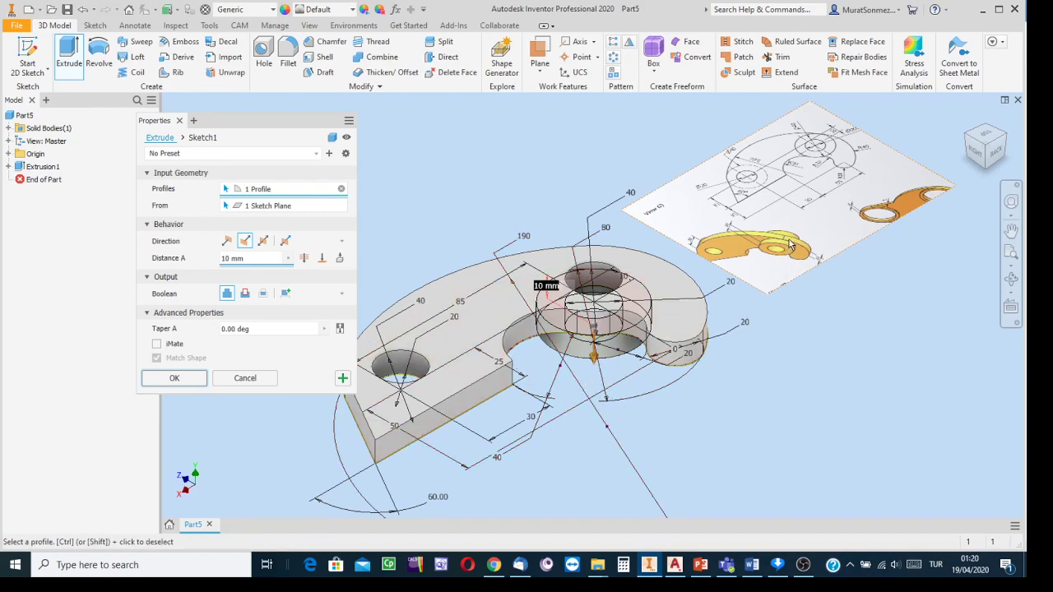
scroll(790, 243, "up", 5)
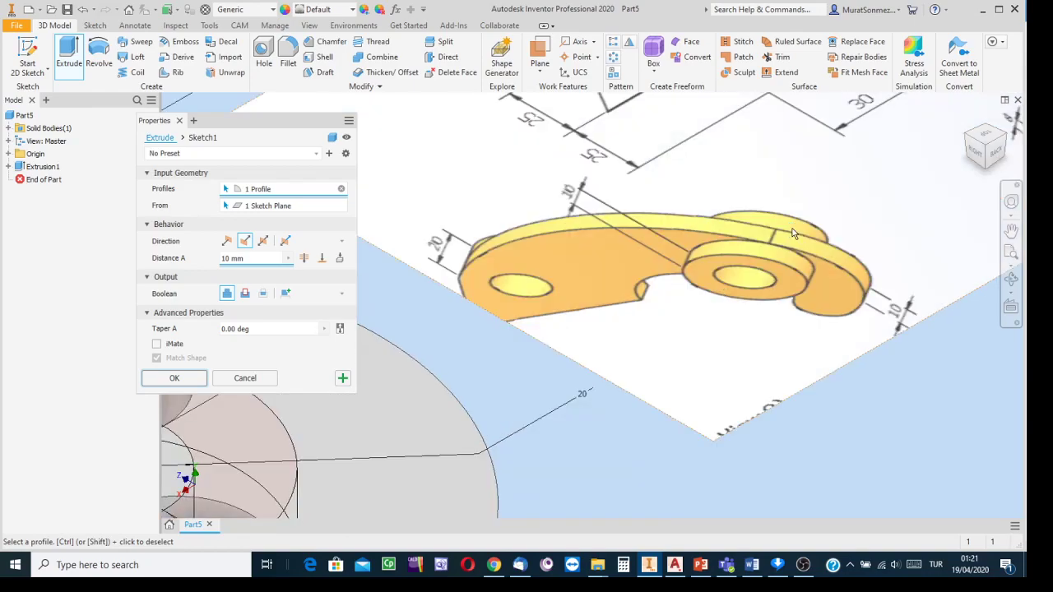
scroll(793, 234, "down", 2)
scroll(792, 235, "down", 2)
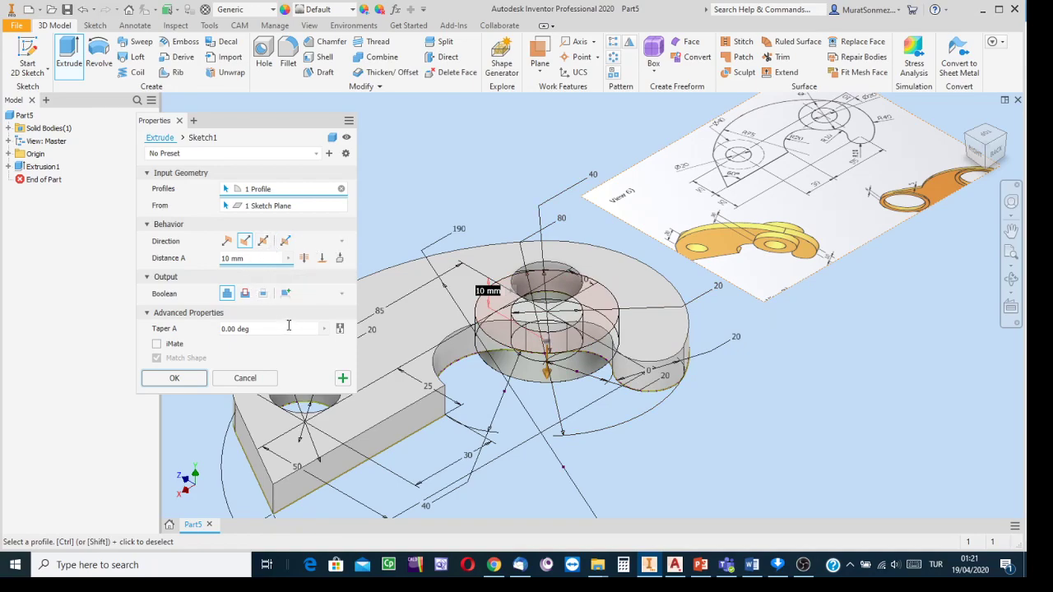
left_click(344, 378)
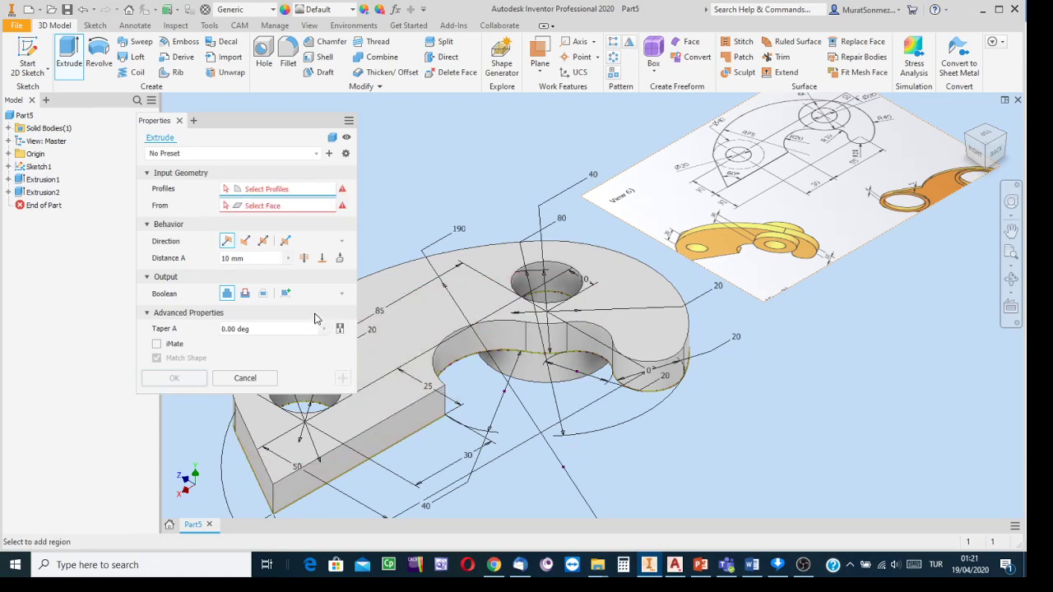
- Extrude the boss ring 20 mm upward, joined to the bracket, as Extrusion3
left_click(494, 321)
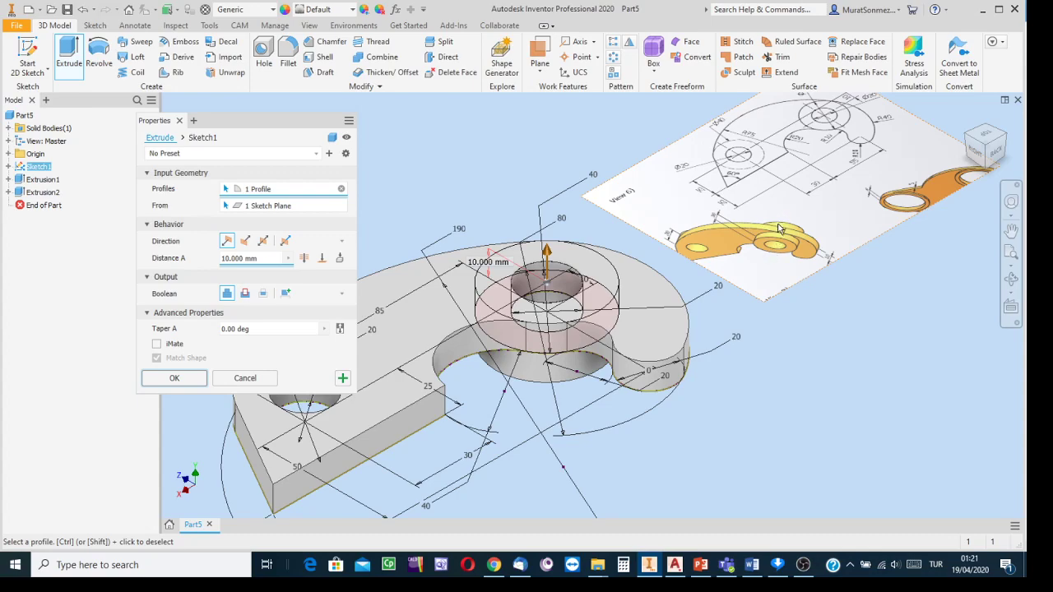
left_click(989, 175)
scroll(532, 283, "up", 5)
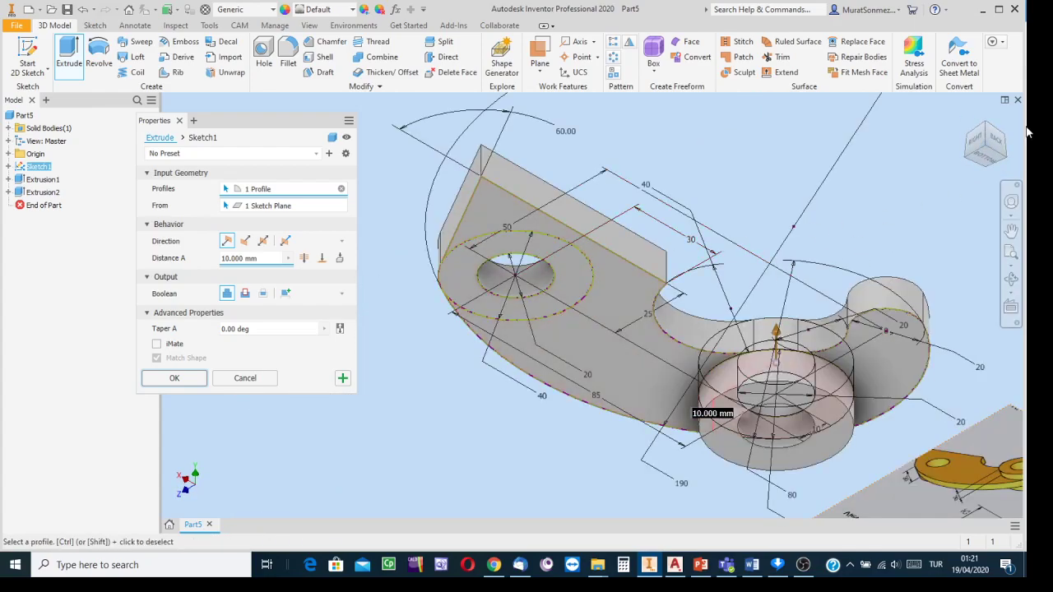
left_click(981, 130)
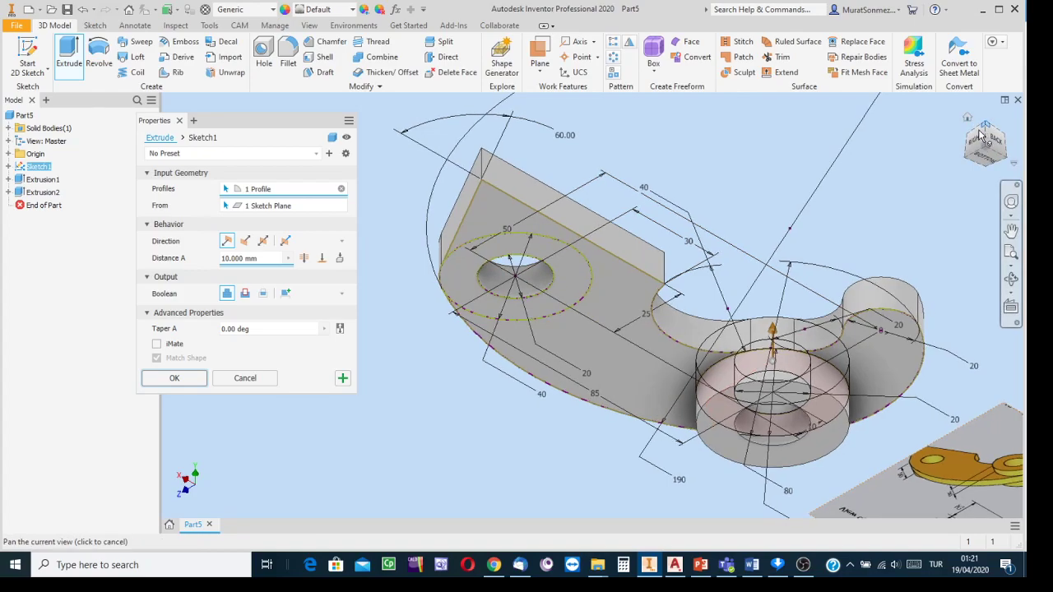
scroll(574, 315, "up", 5)
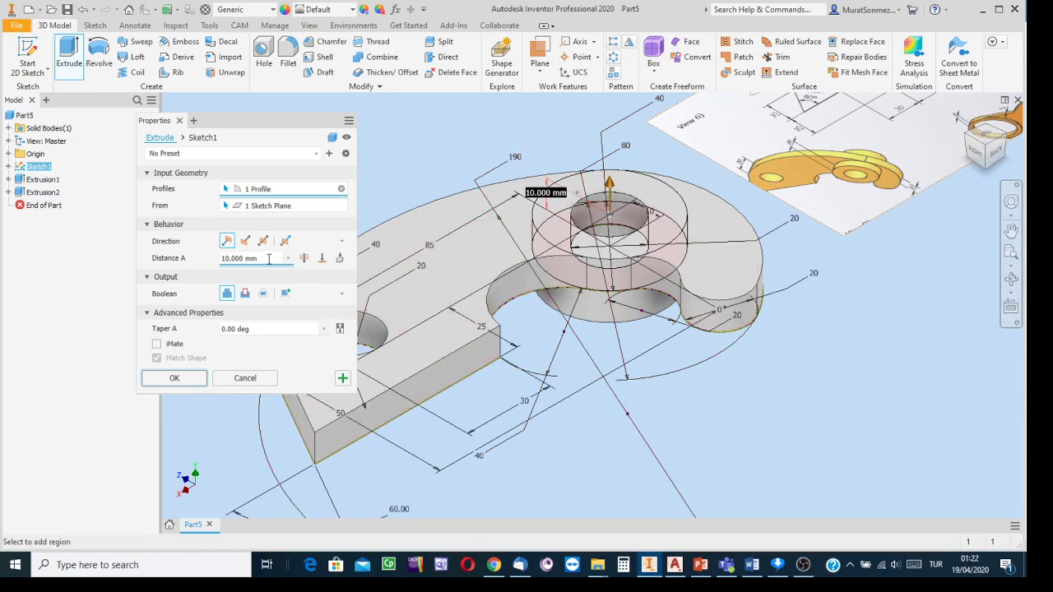
type("20")
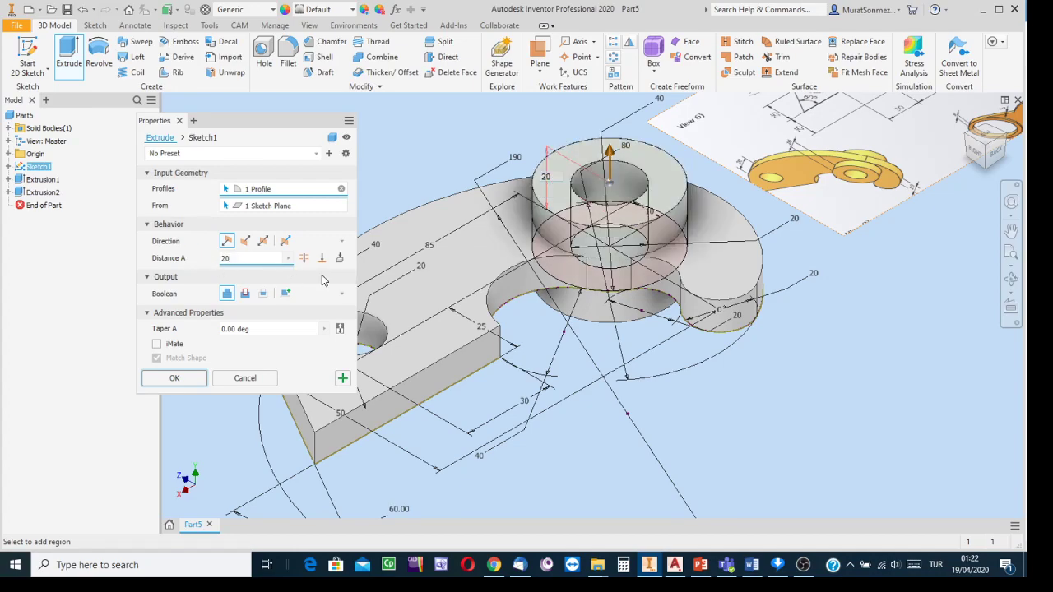
middle_click_drag(792, 333, 794, 448)
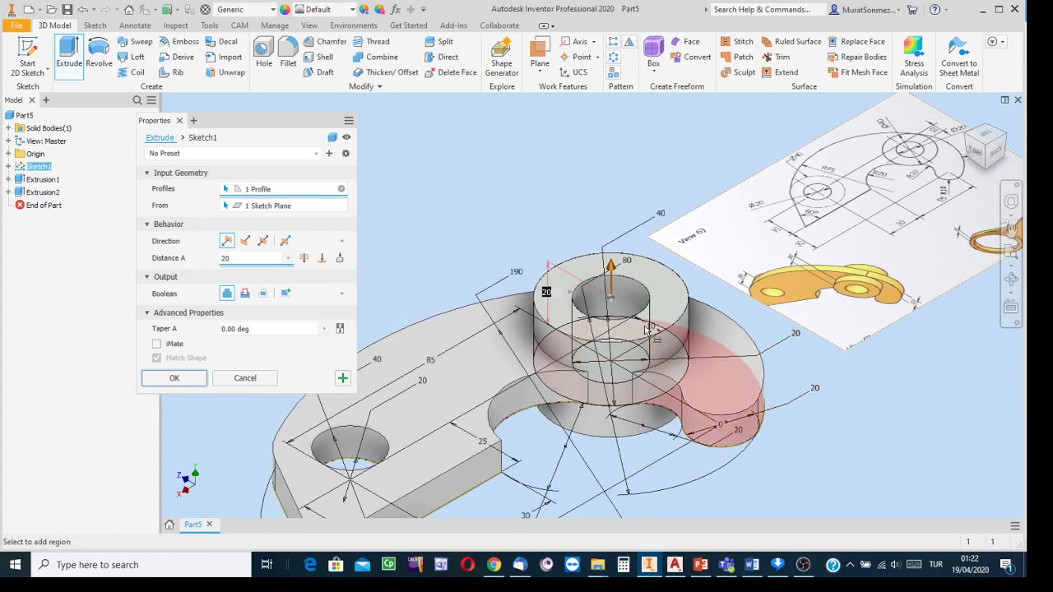
left_click(342, 380)
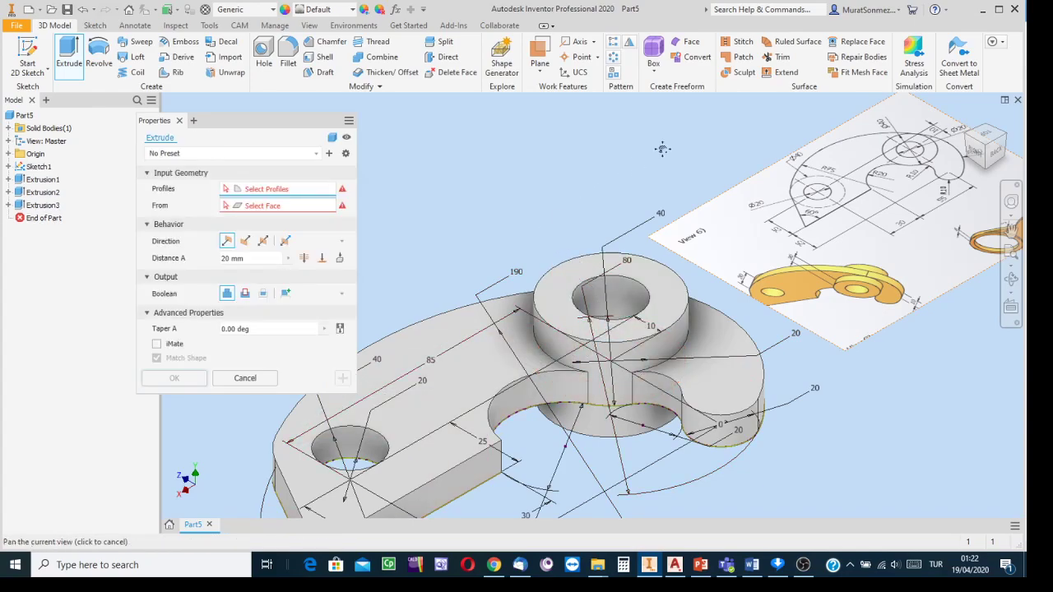
- Select the ring under the base-plate hole, set Join and point the extrusion downward
middle_click_drag(500, 248, 686, 143)
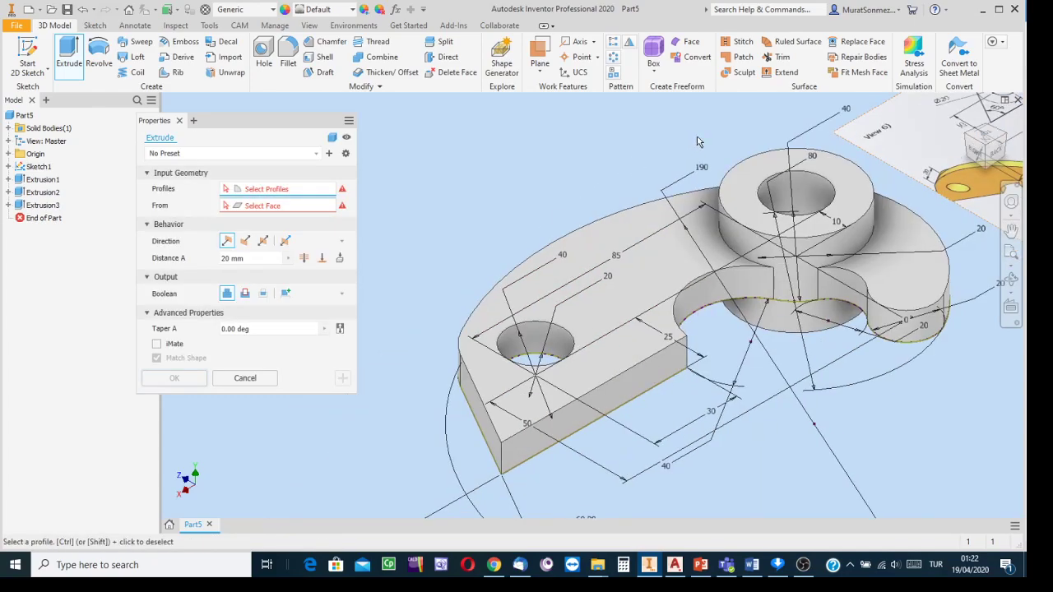
left_click(990, 170)
scroll(475, 322, "down", 3)
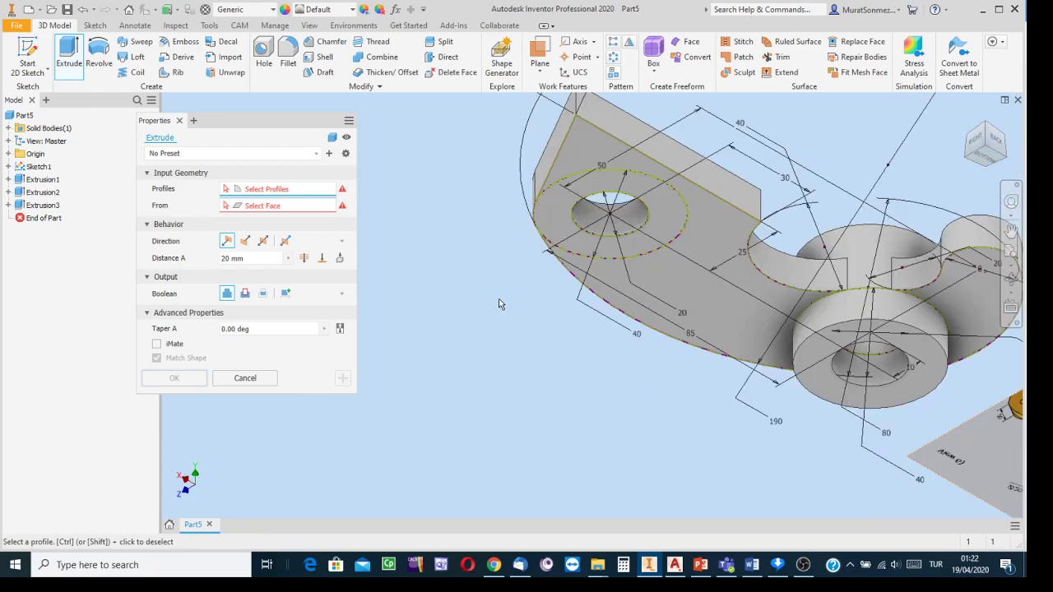
left_click(574, 241)
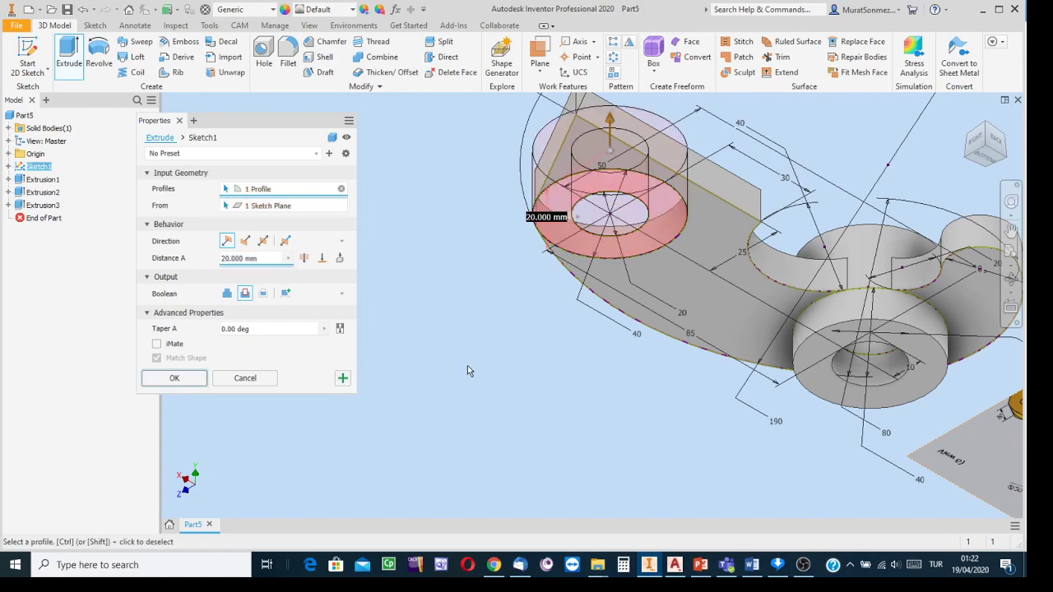
left_click(228, 294)
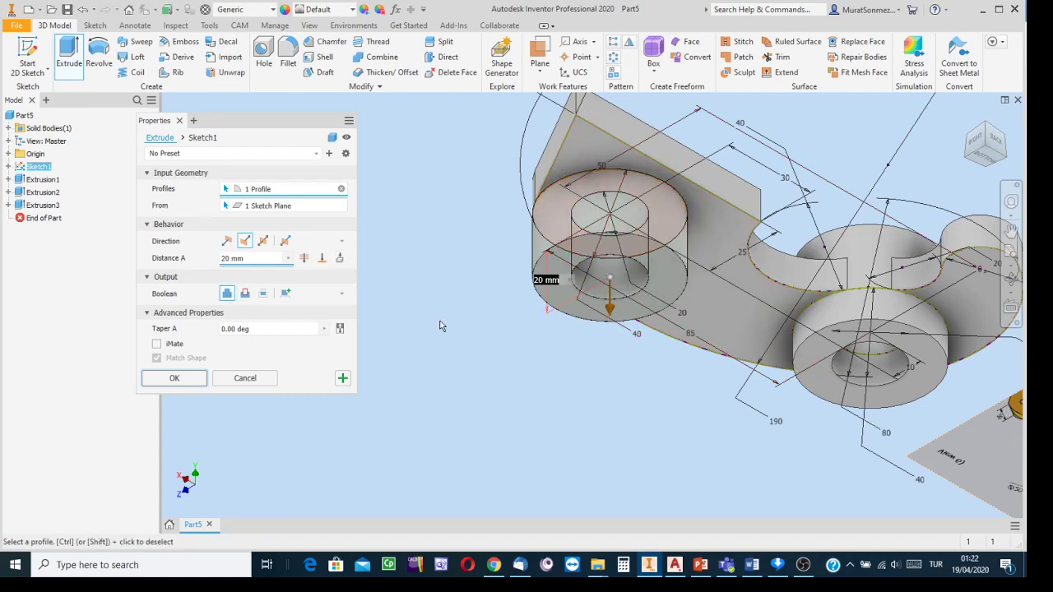
left_click(228, 242)
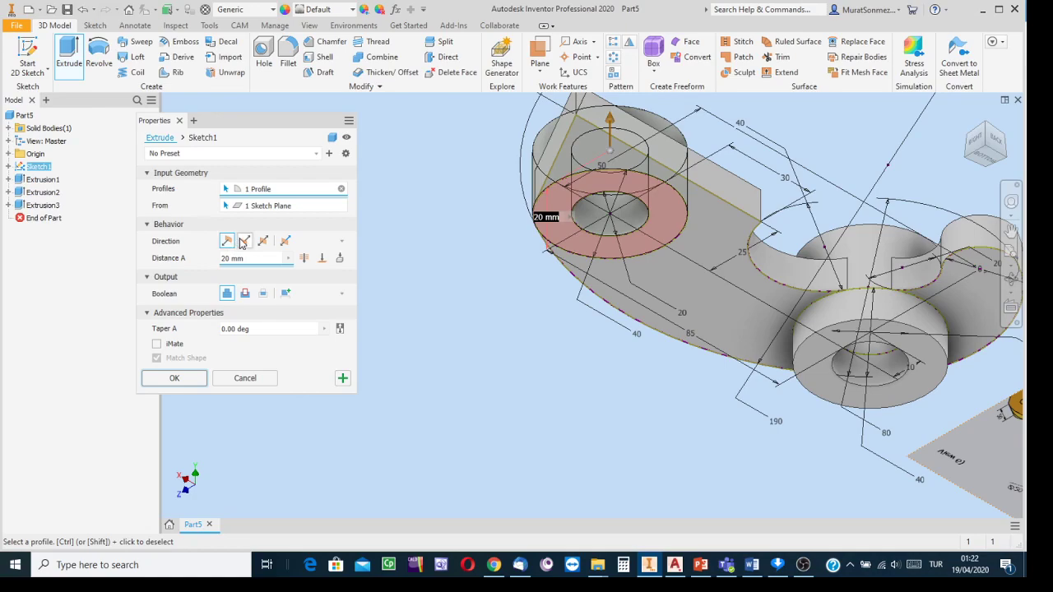
left_click(244, 241)
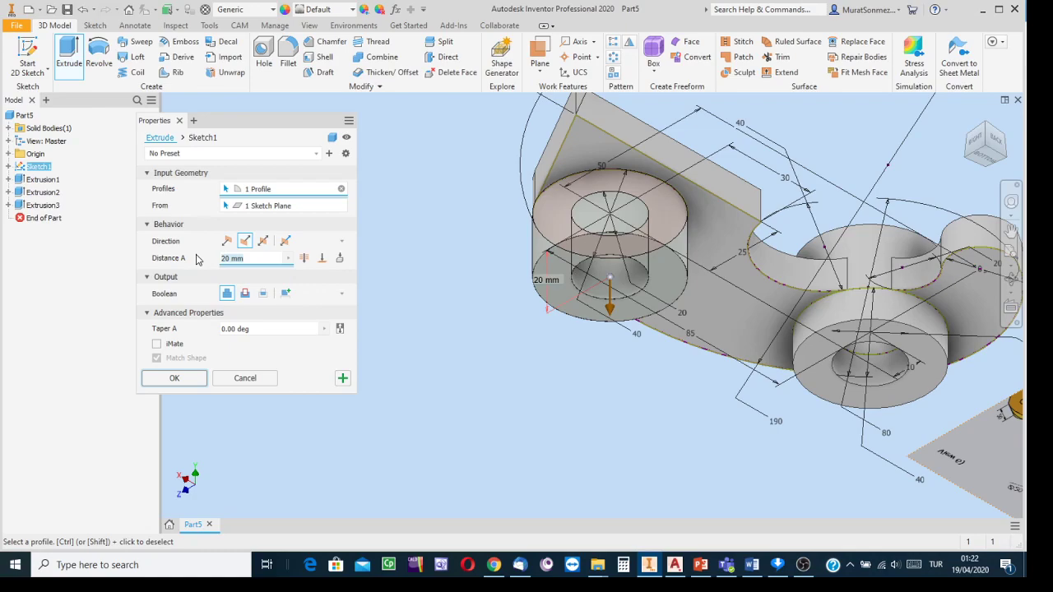
- Set the ring extrusion distance to 10 mm and complete Extrusion4
type("10")
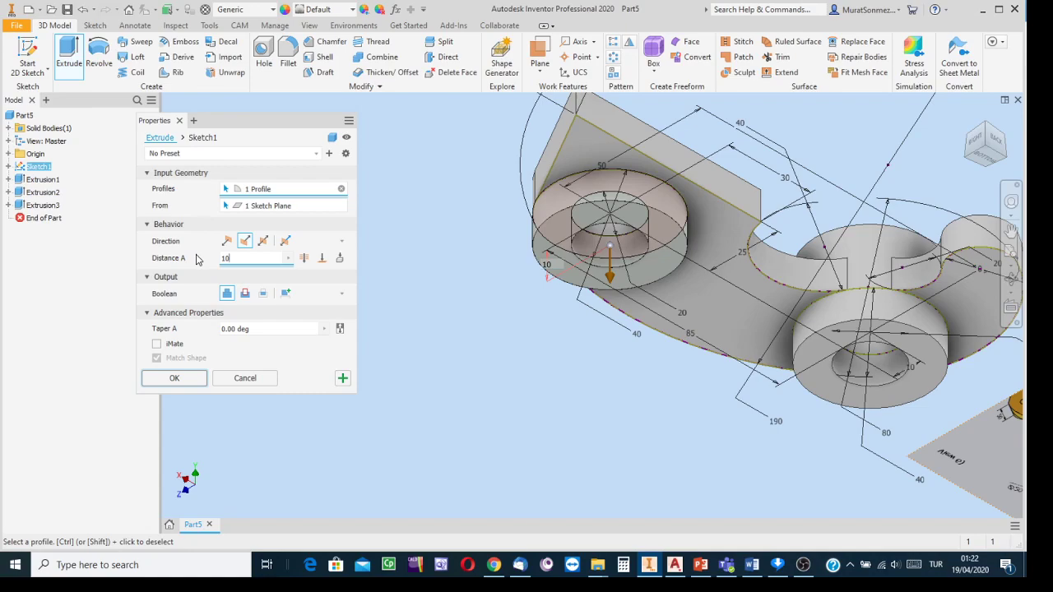
left_click(988, 131)
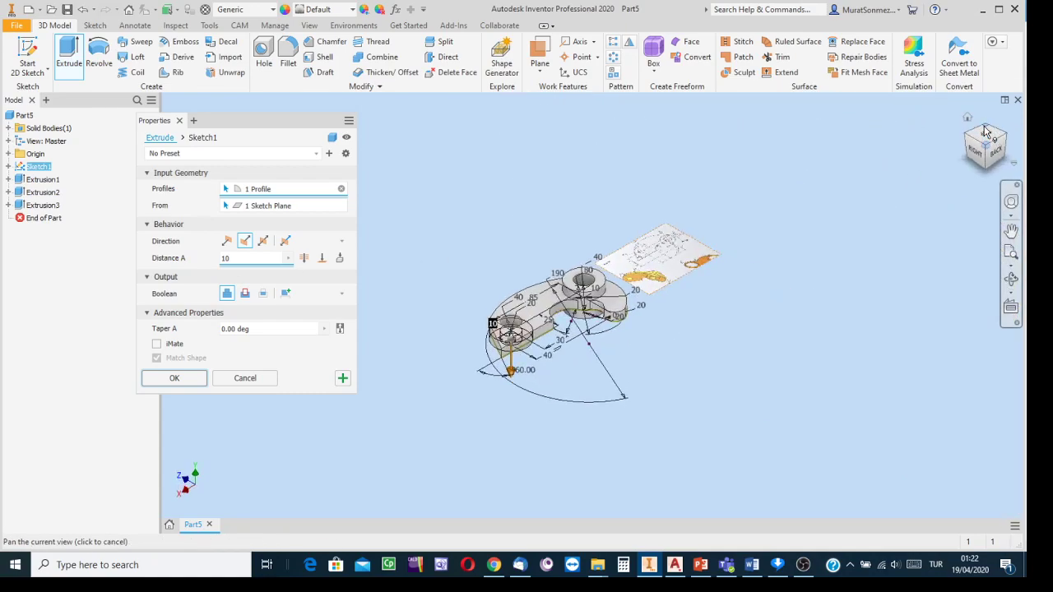
scroll(623, 312, "up", 3)
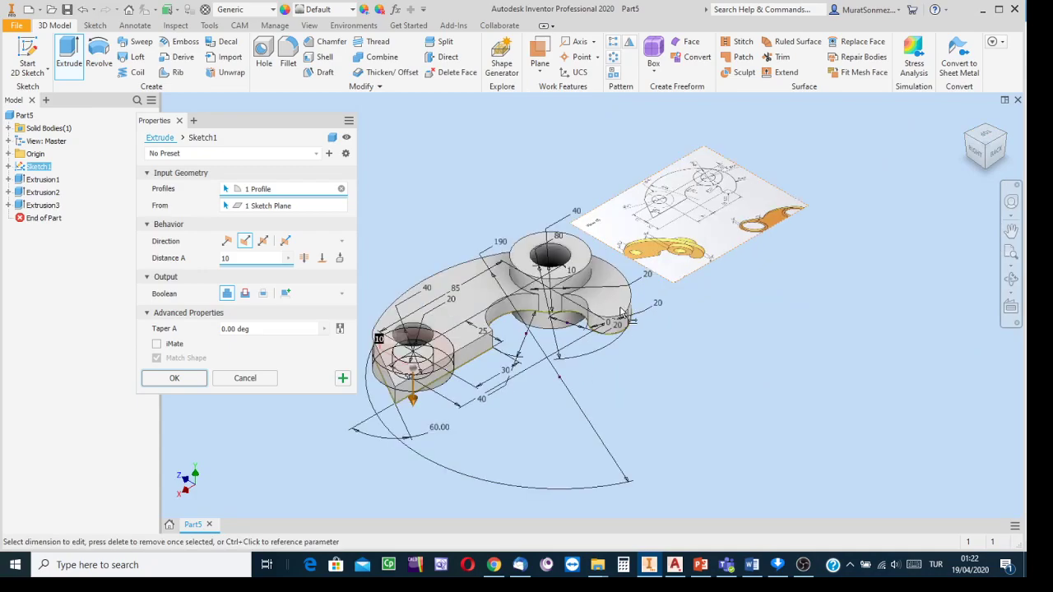
scroll(623, 313, "up", 3)
scroll(462, 158, "down", 4)
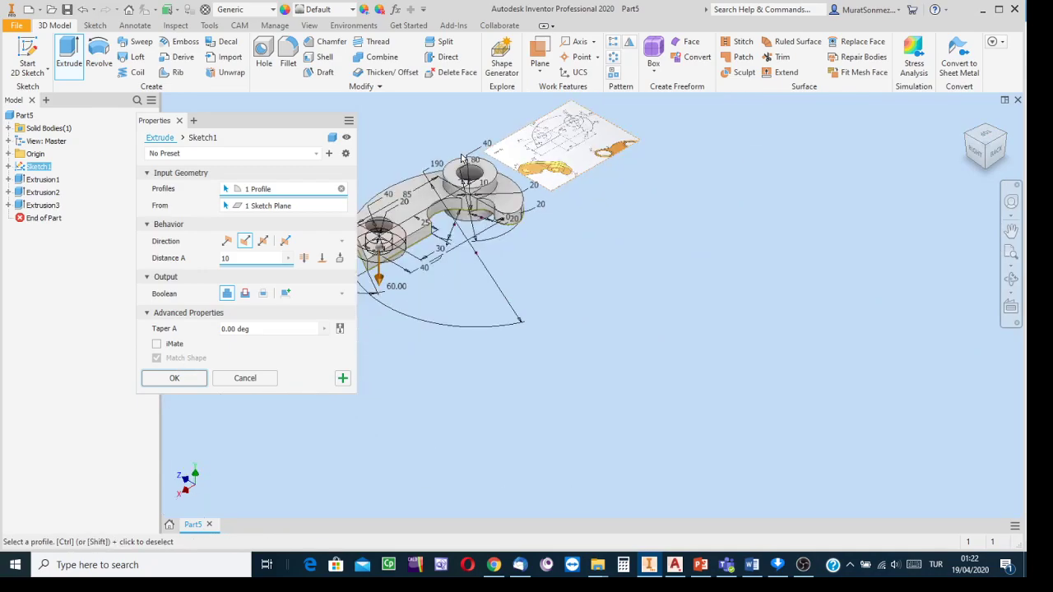
middle_click_drag(705, 322, 787, 365)
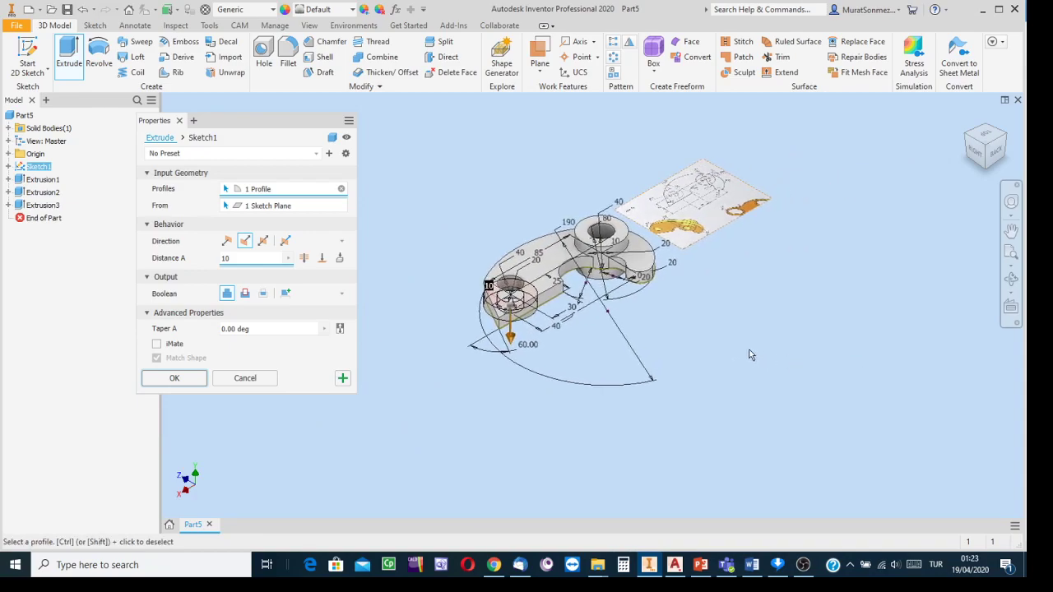
left_click(175, 379)
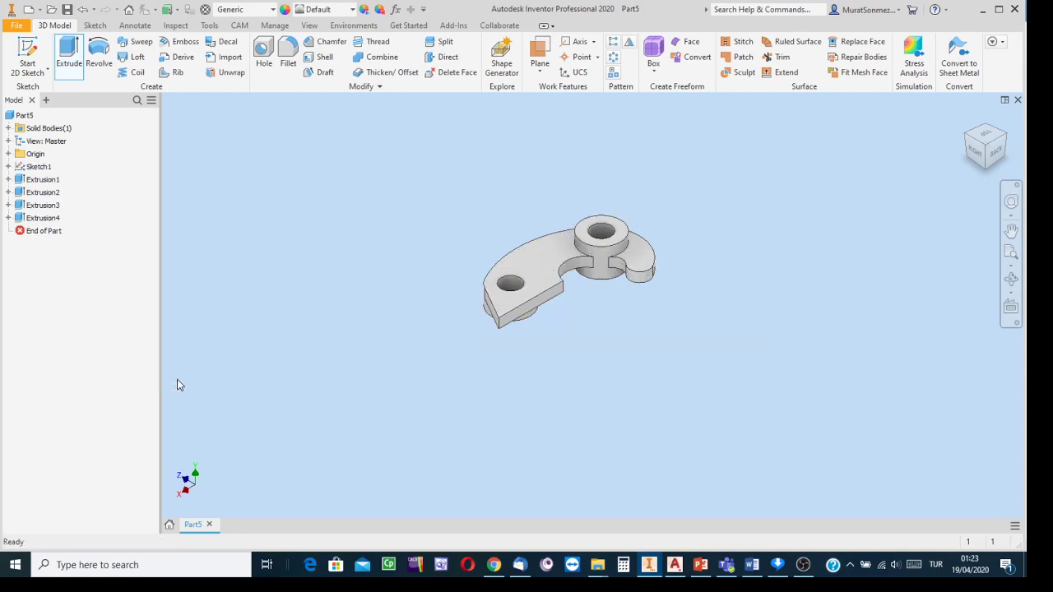
scroll(477, 267, "up", 3)
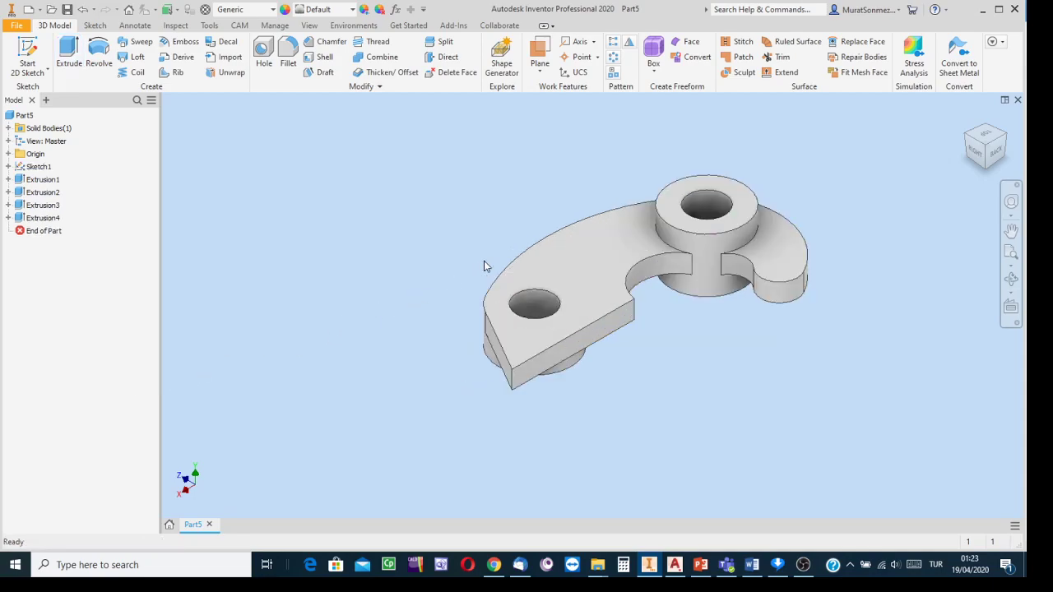
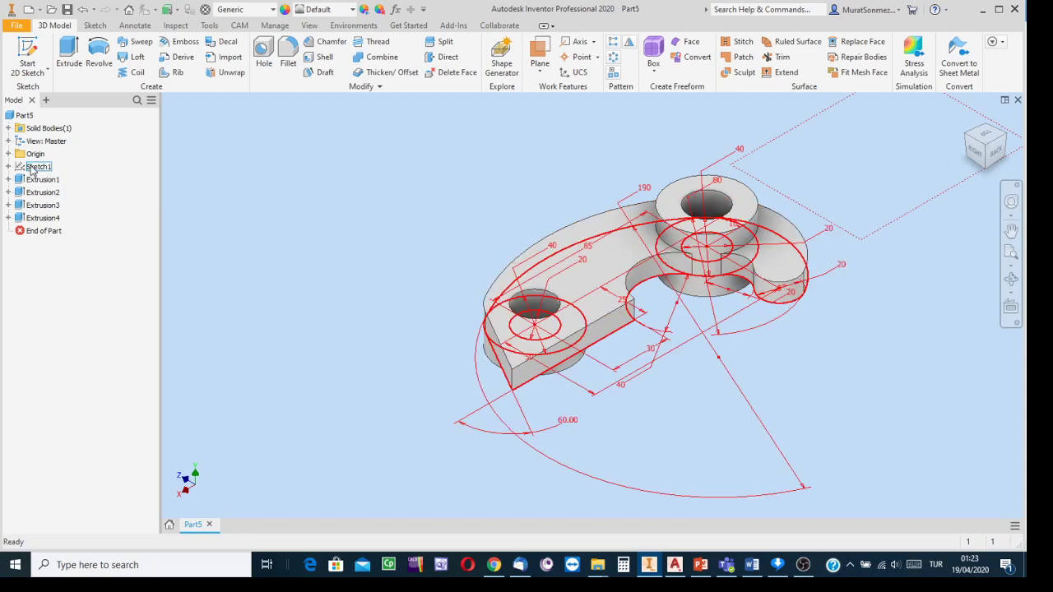
- Make Sketch1 visible so its worksheet reference image and dimensions show beside the bracket
right_click(33, 170)
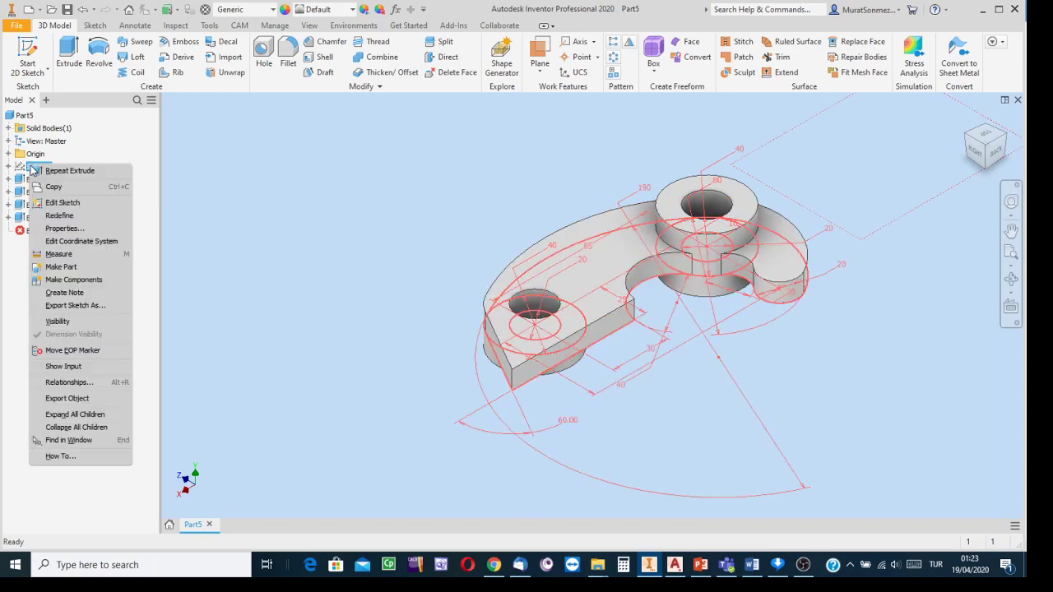
left_click(51, 322)
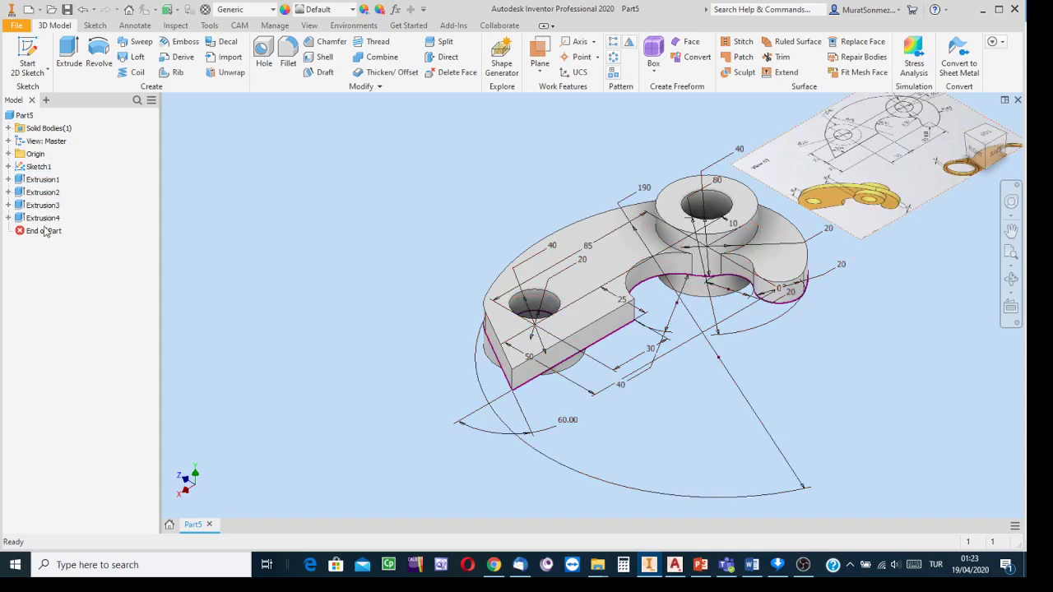
right_click(38, 170)
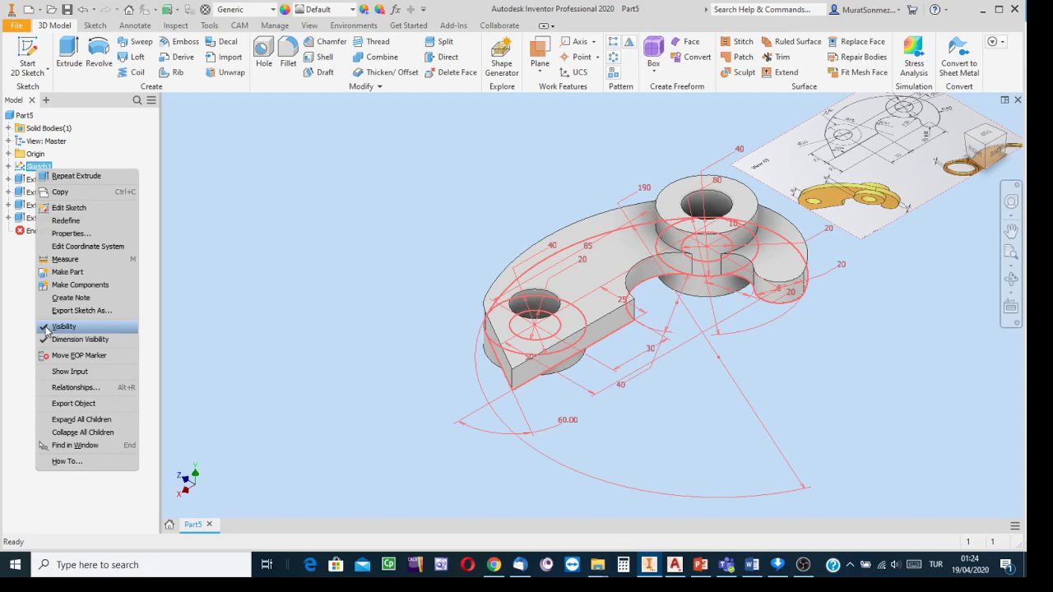
key("Escape")
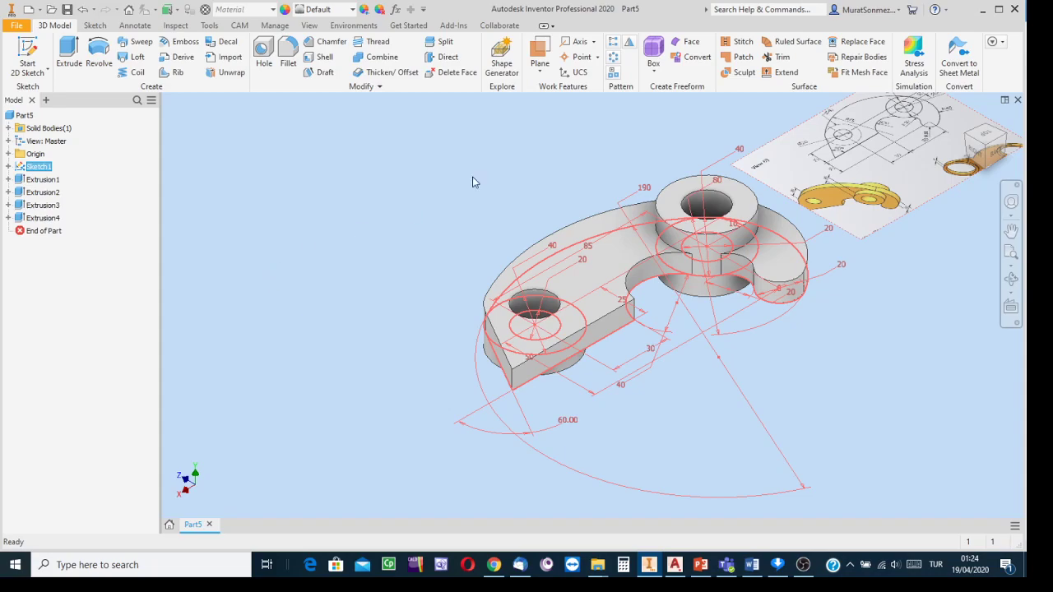
middle_click_drag(882, 306, 644, 358)
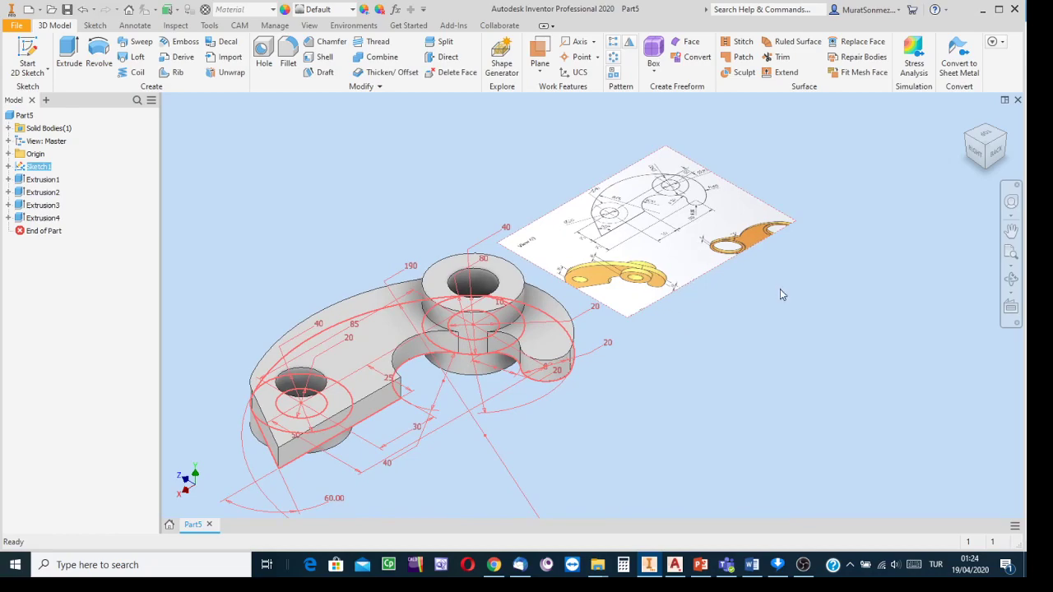
key("Escape")
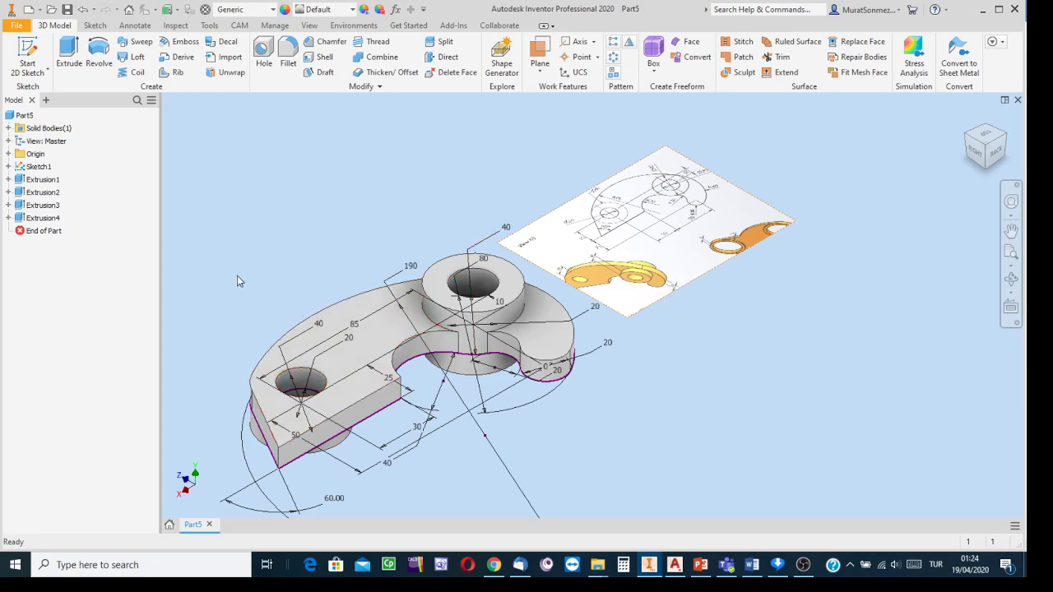
- Edit Sketch1, delete the inserted worksheet image, and finish the sketch
right_click(33, 171)
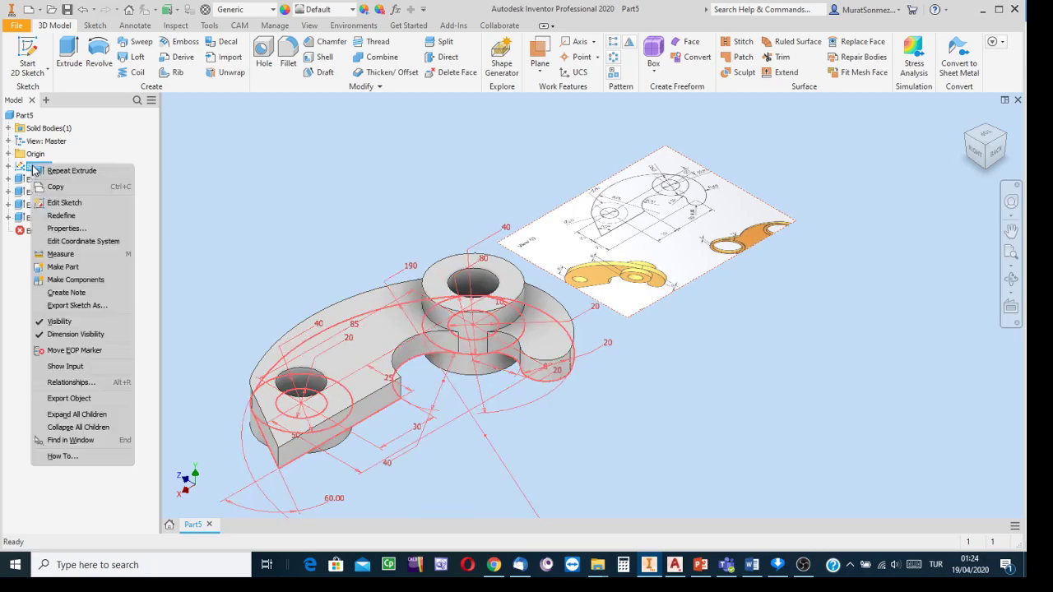
left_click(65, 203)
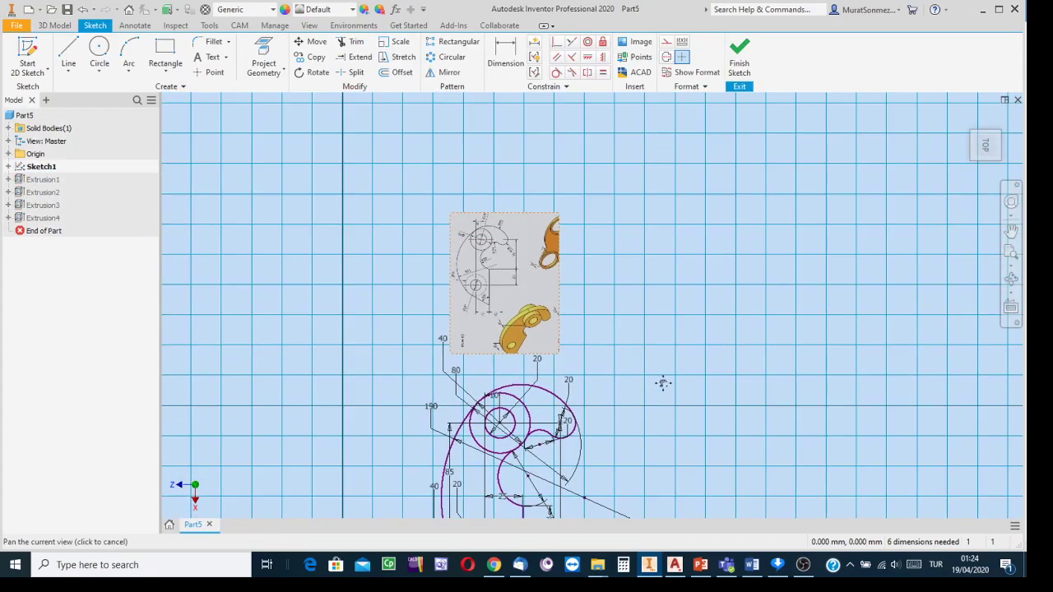
left_click(512, 288)
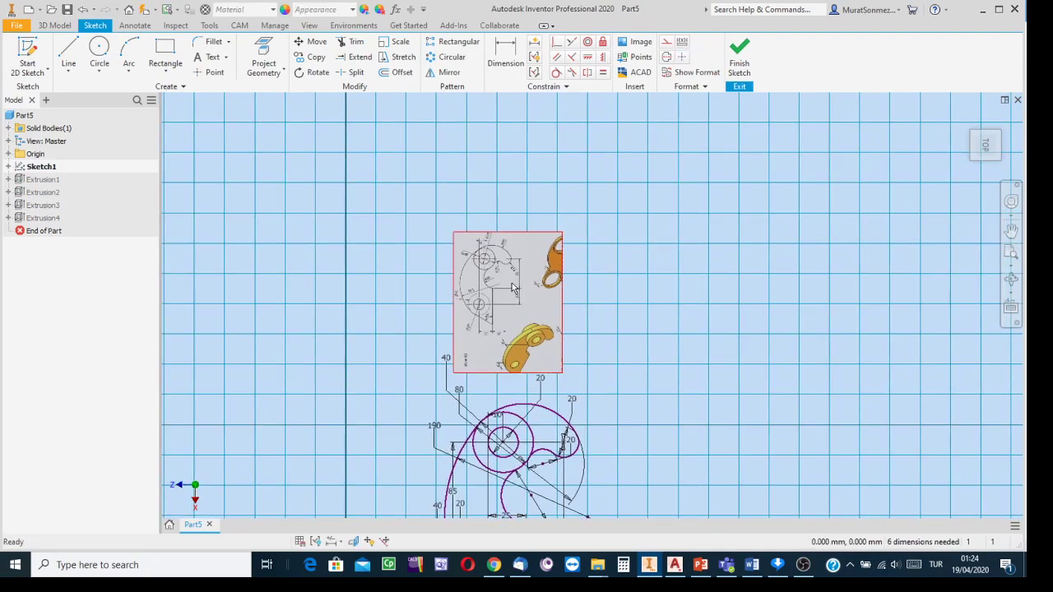
key("Delete")
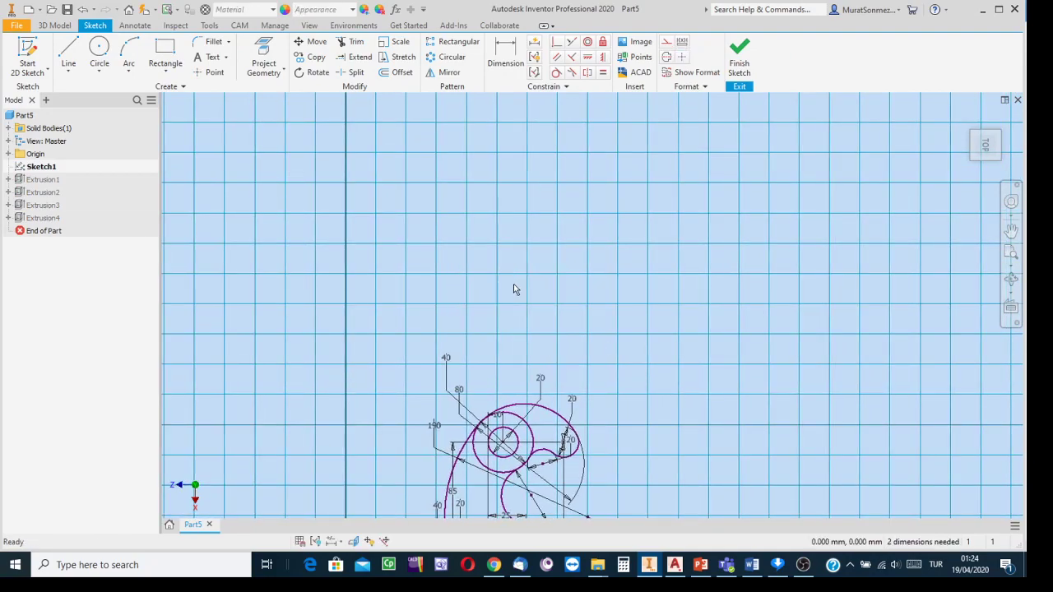
left_click(745, 54)
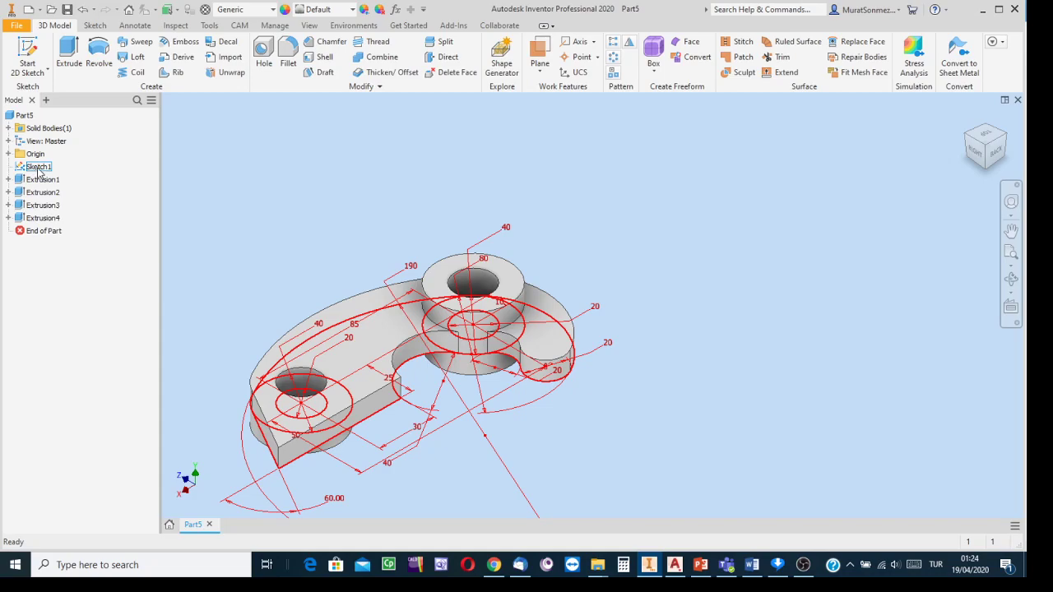
- Turn off Sketch1's visibility and return to the top isometric view
middle_click_drag(694, 287, 809, 257)
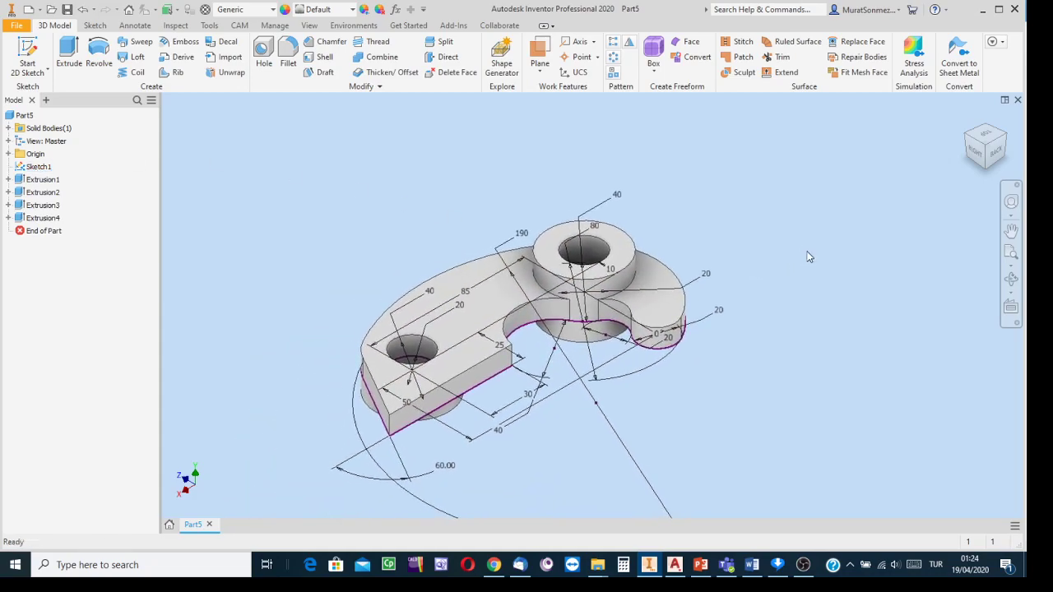
left_click(989, 165)
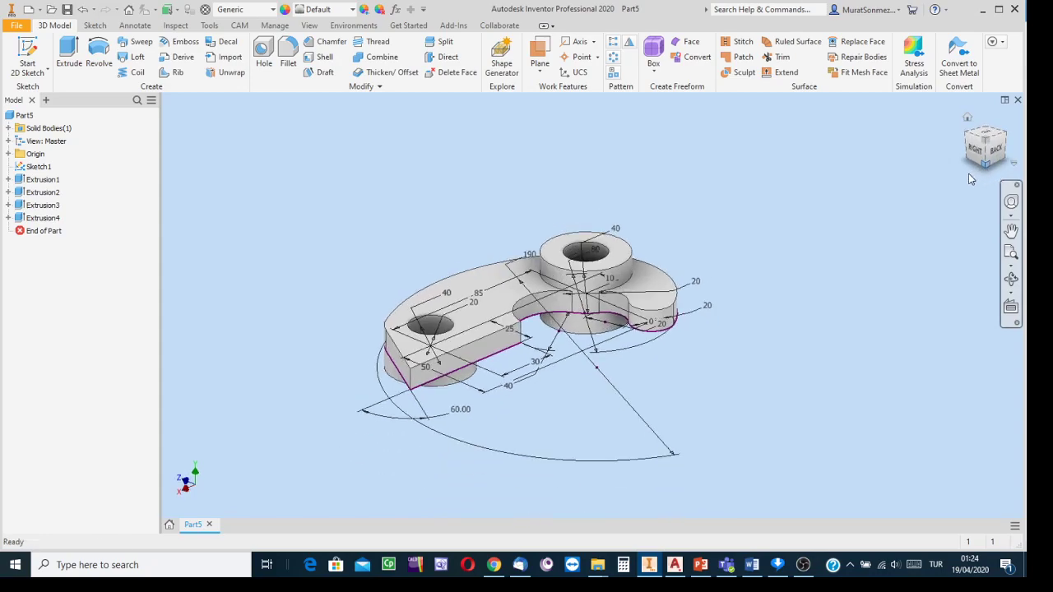
scroll(473, 369, "up", 2)
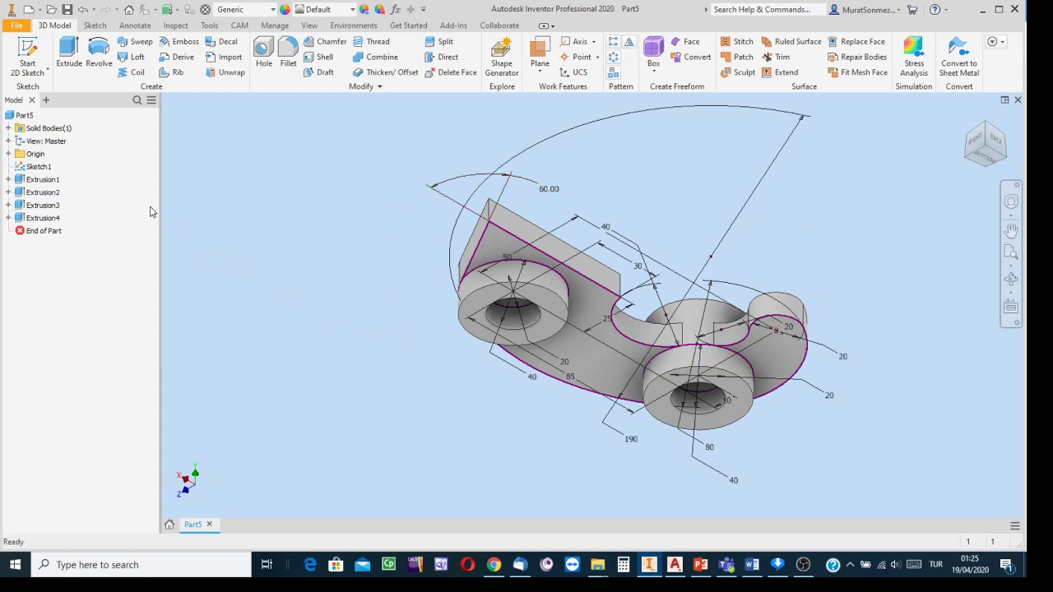
right_click(36, 171)
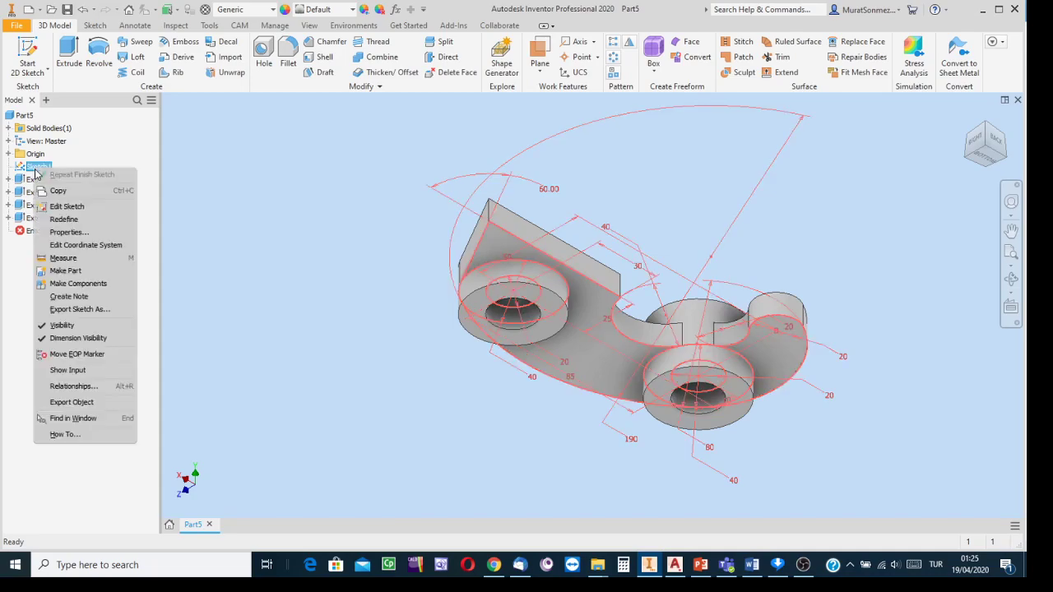
left_click(62, 326)
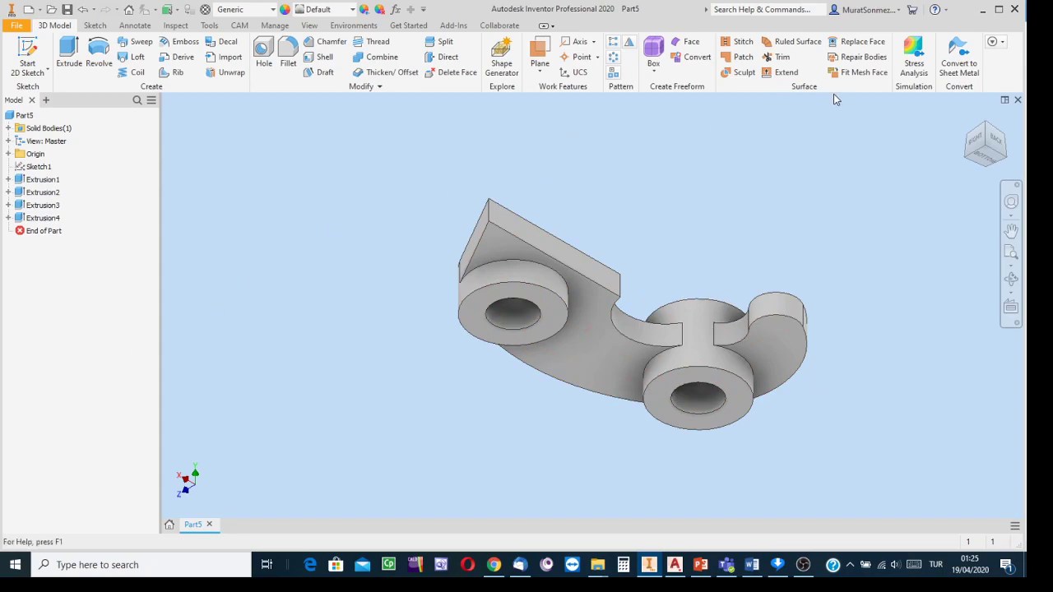
left_click(973, 136)
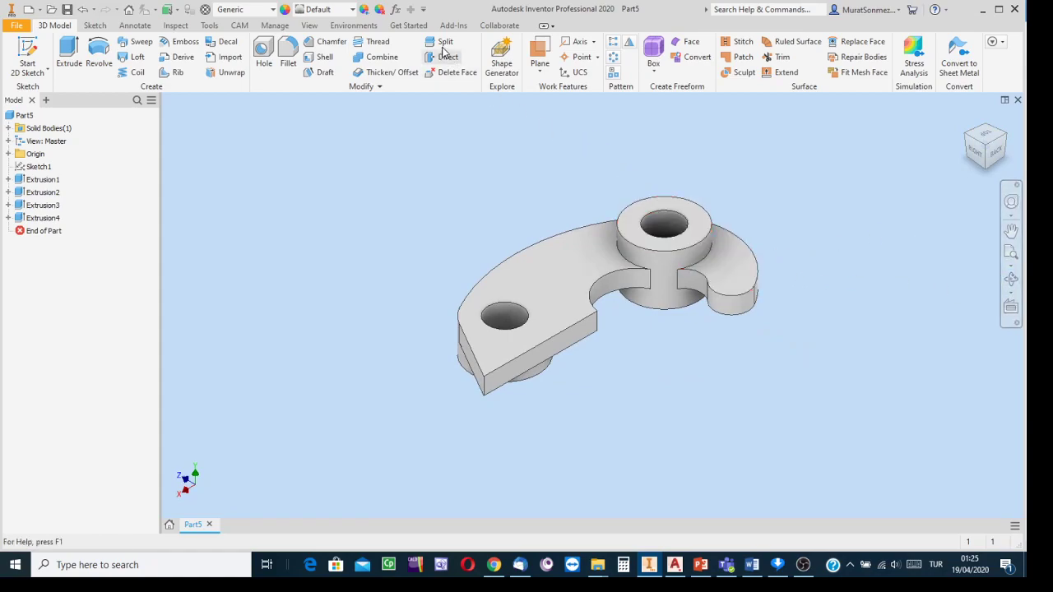
- Assign the Brass, Soft Yellow material to the part from the Material Browser
left_click(206, 10)
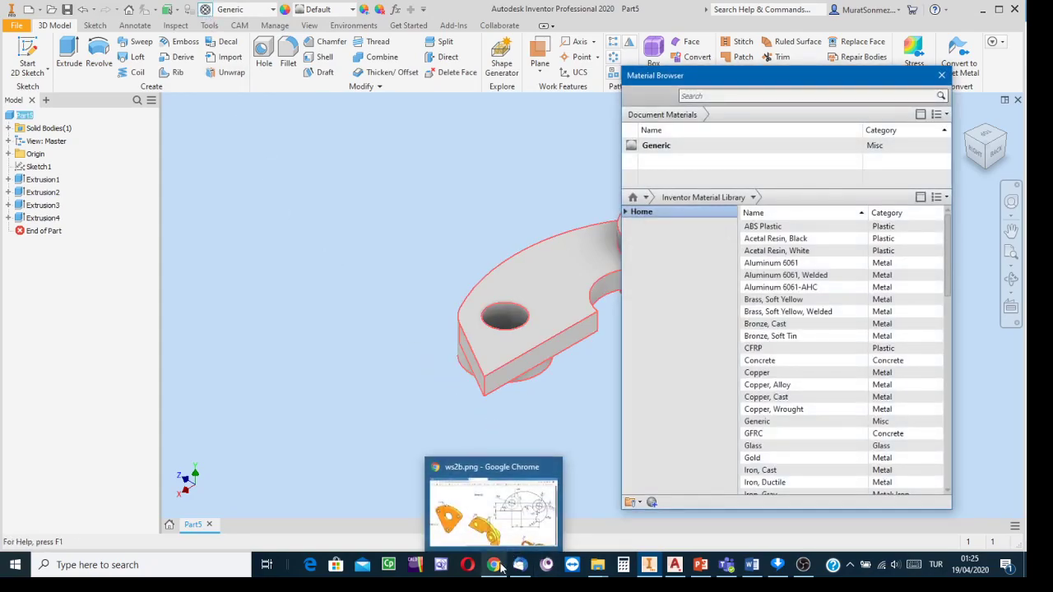
left_click(786, 376)
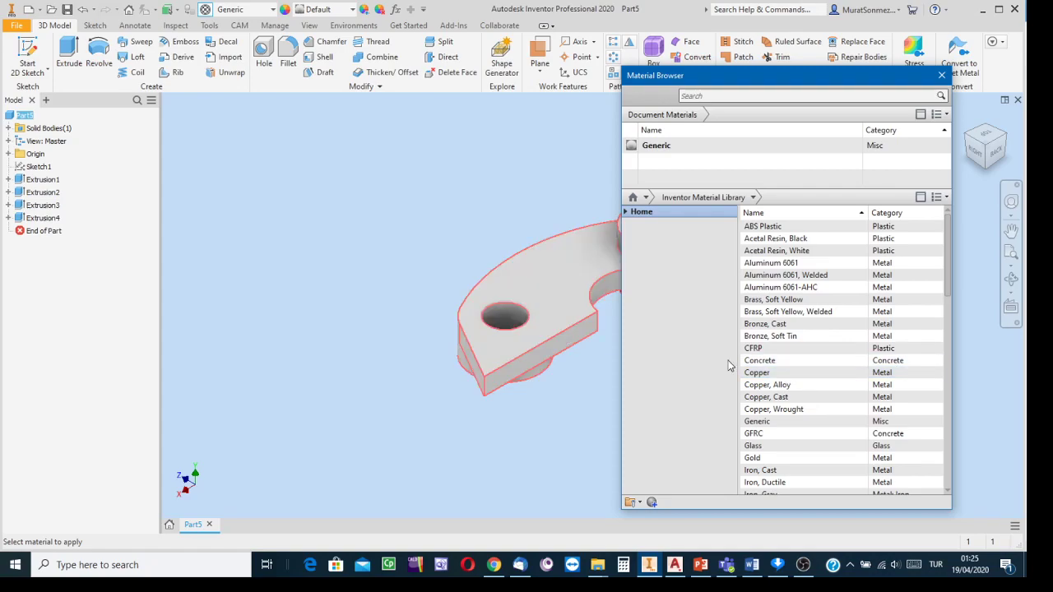
right_click(782, 301)
left_click(824, 311)
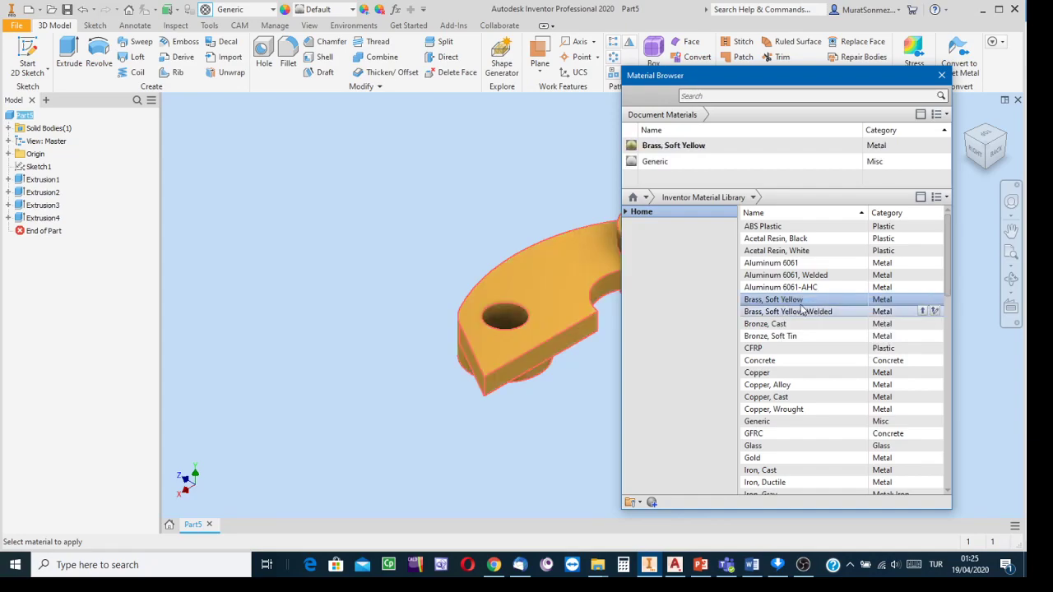
left_click(942, 75)
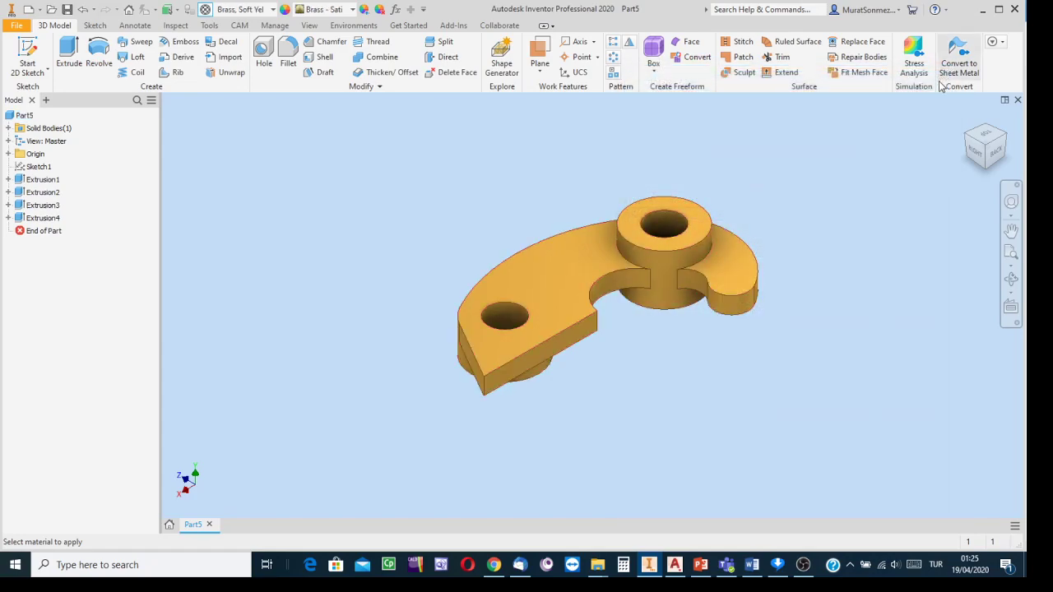
- Orbit the brass bracket and compare it with the worksheet PDF
left_click(1011, 280)
left_click_drag(628, 299, 626, 277)
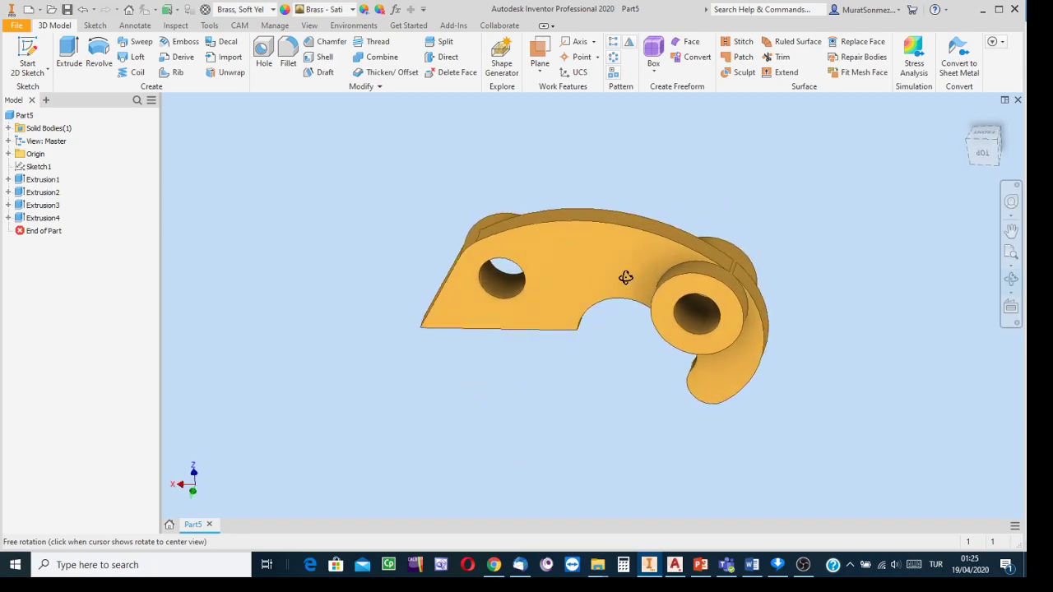
left_click(650, 564)
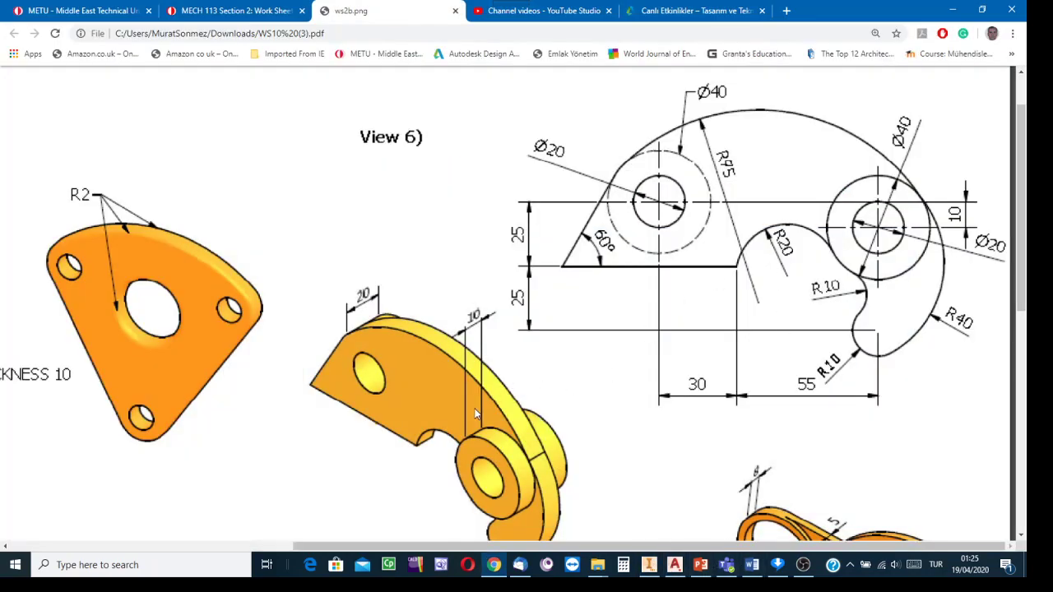
scroll(476, 409, "down", 3)
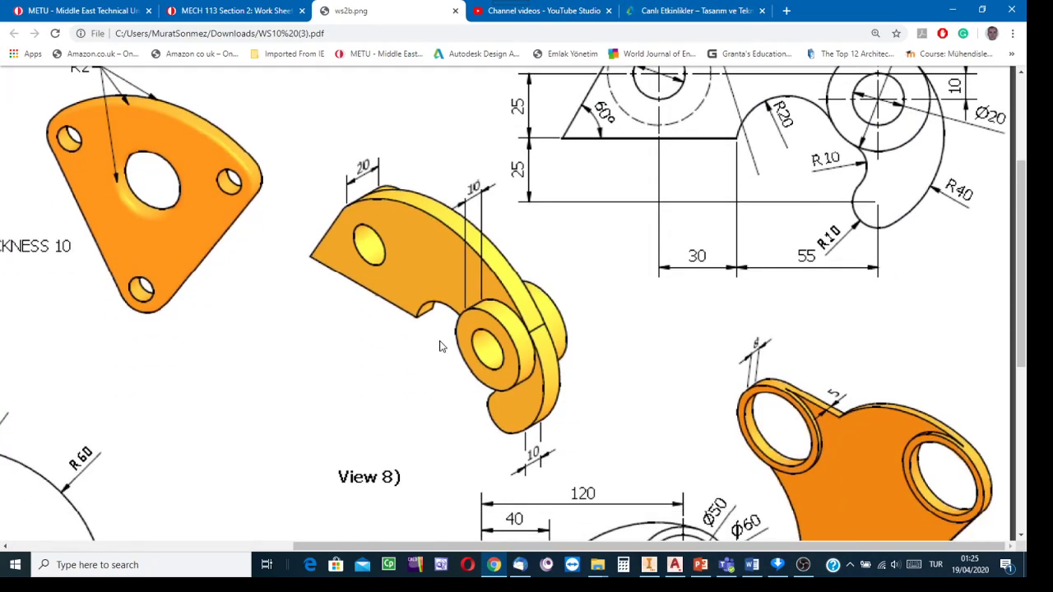
scroll(593, 431, "up", 2)
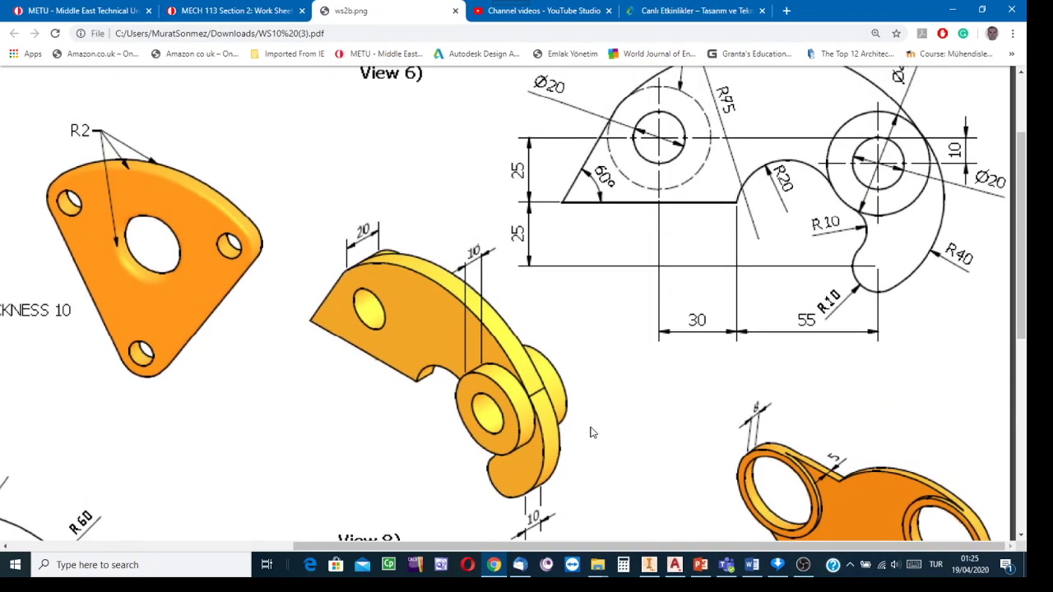
left_click(650, 564)
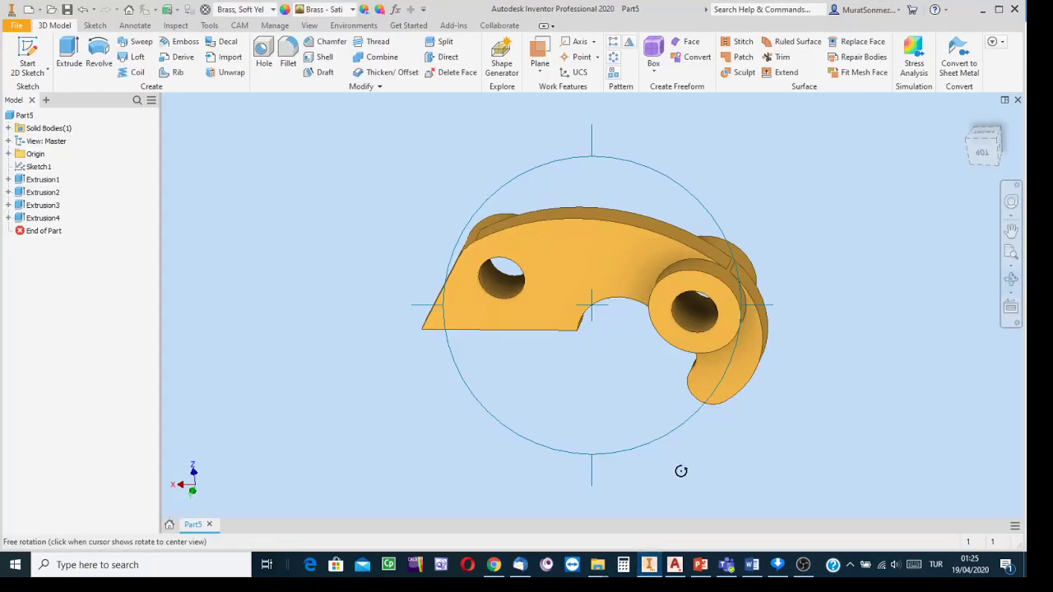
- Free-orbit the brass bracket to inspect the boss side, then end the orbit
mouse_move(589, 315)
left_mouse_down()
mouse_move(536, 348)
mouse_move(566, 351)
mouse_move(536, 322)
mouse_move(559, 273)
mouse_move(564, 325)
mouse_move(574, 306)
left_mouse_up()
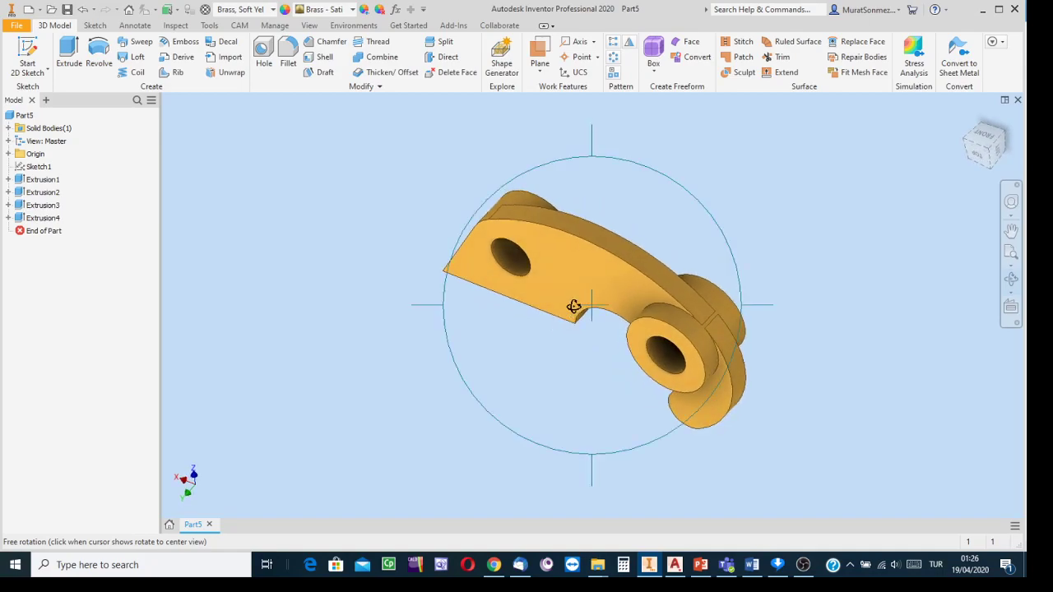
left_click(1011, 281)
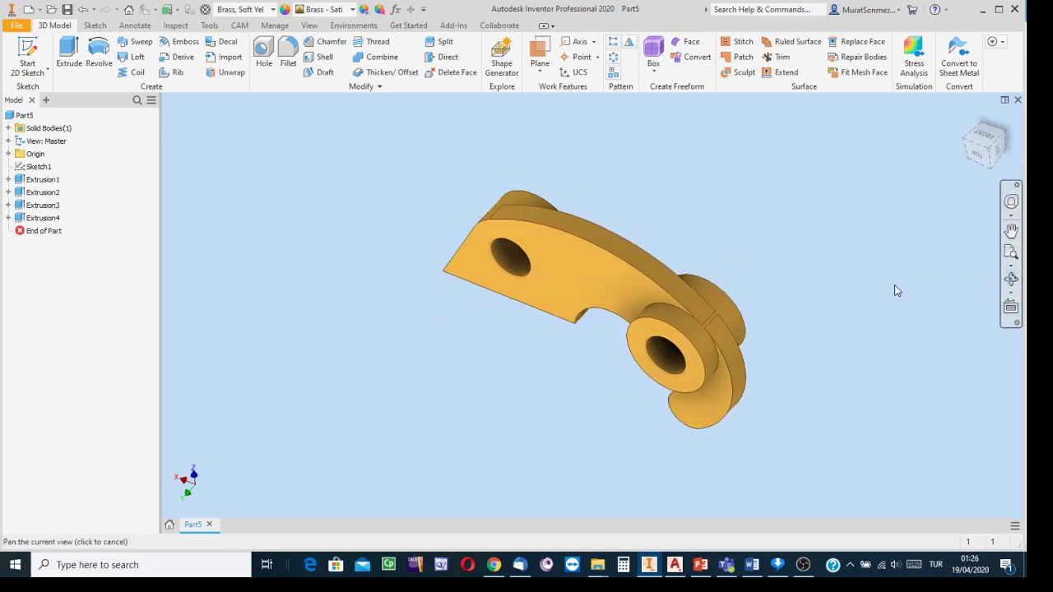
left_click(1012, 280)
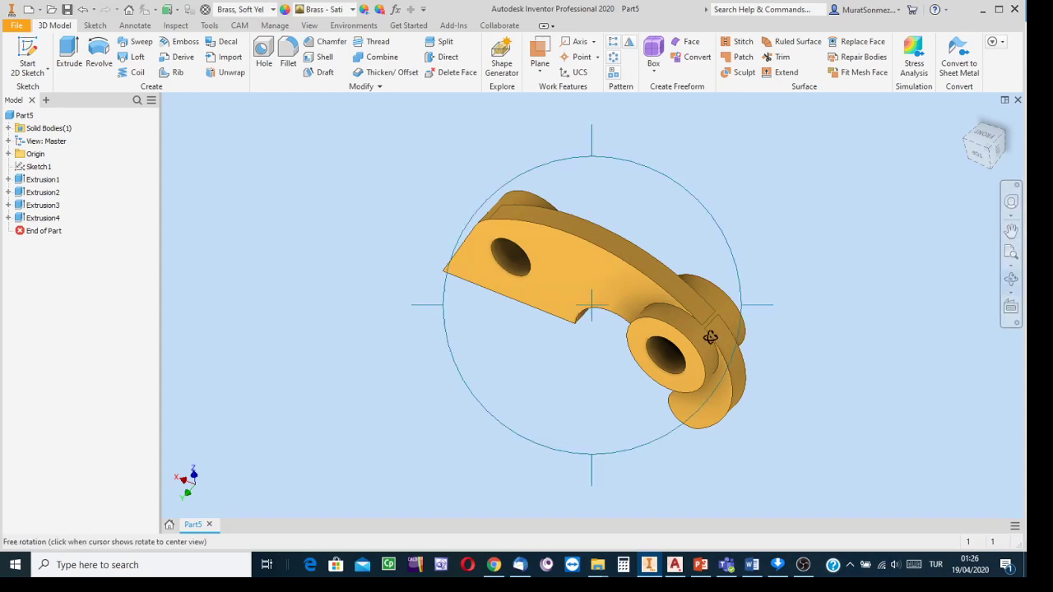
left_click_drag(631, 327, 827, 421)
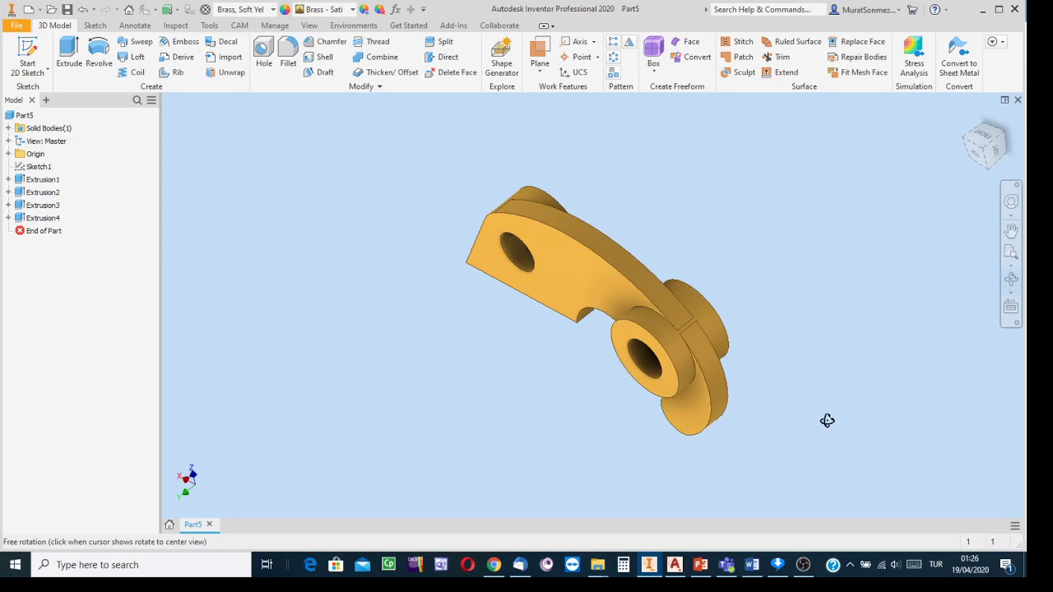
key("Escape")
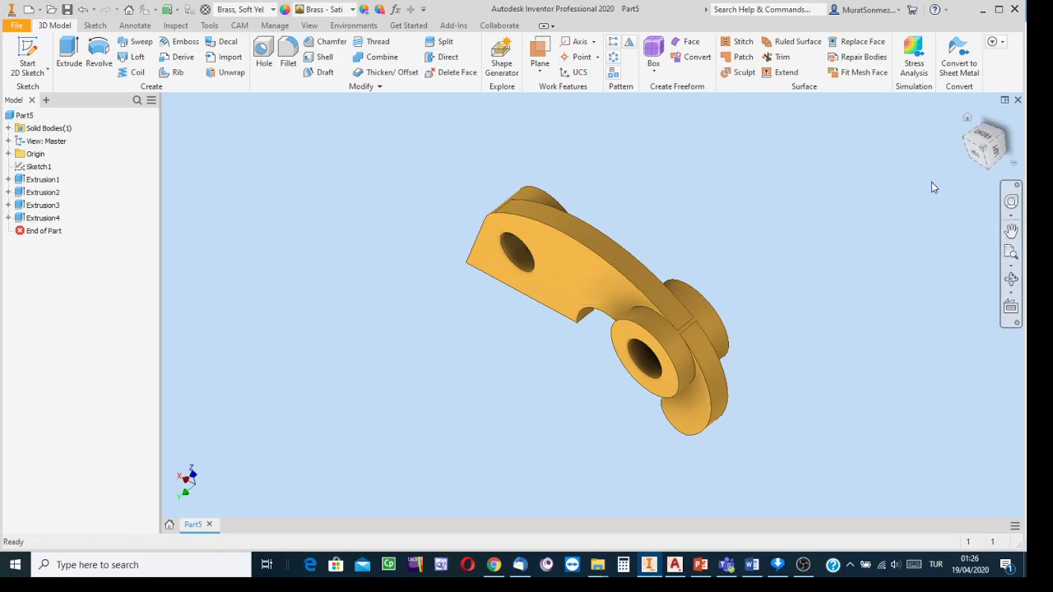
scroll(729, 271, "down", 4)
scroll(718, 266, "up", 3)
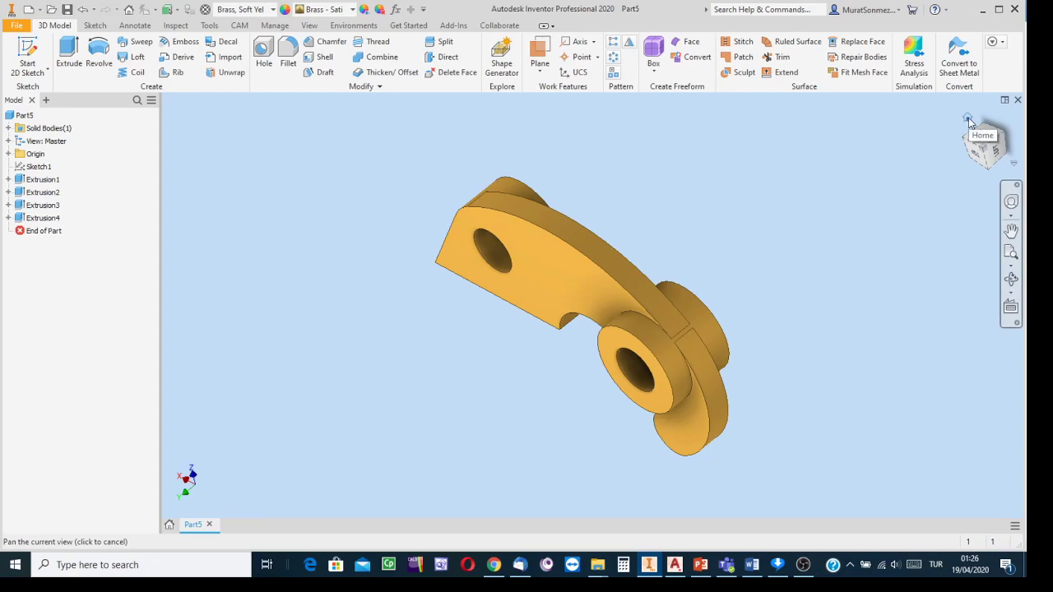
- Save the current view as Home with Fit to View and test the Home button
right_click(970, 122)
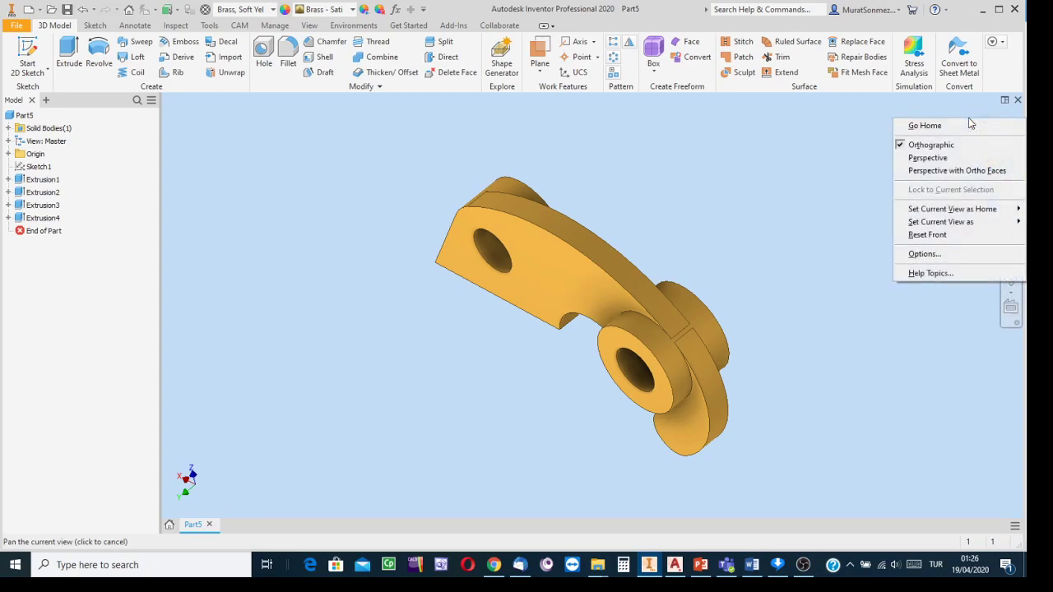
mouse_move(968, 210)
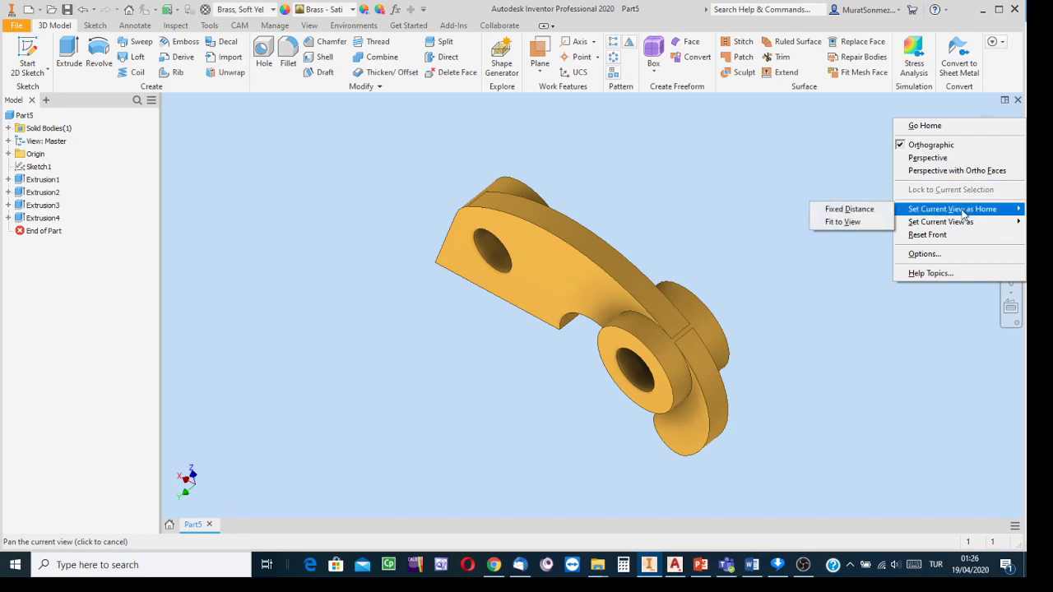
left_click(848, 222)
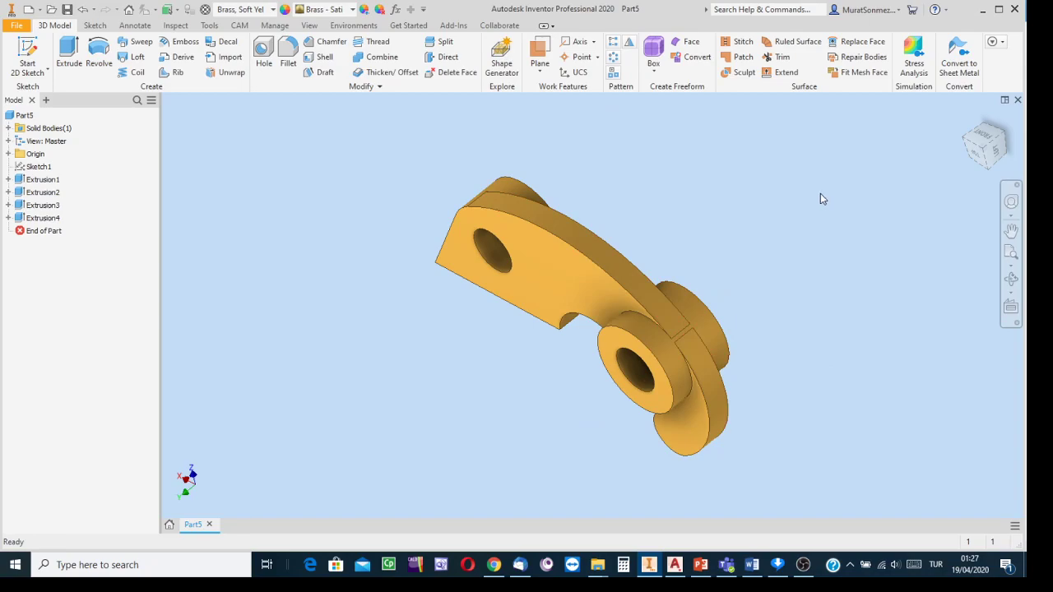
scroll(750, 287, "up", 10)
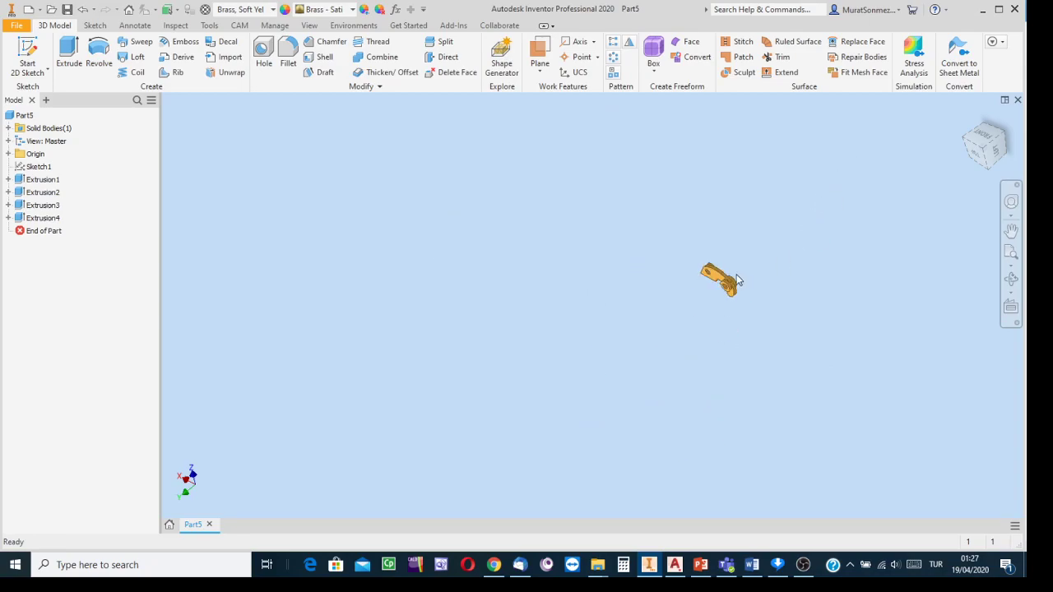
scroll(812, 212, "down", 5)
left_click(967, 117)
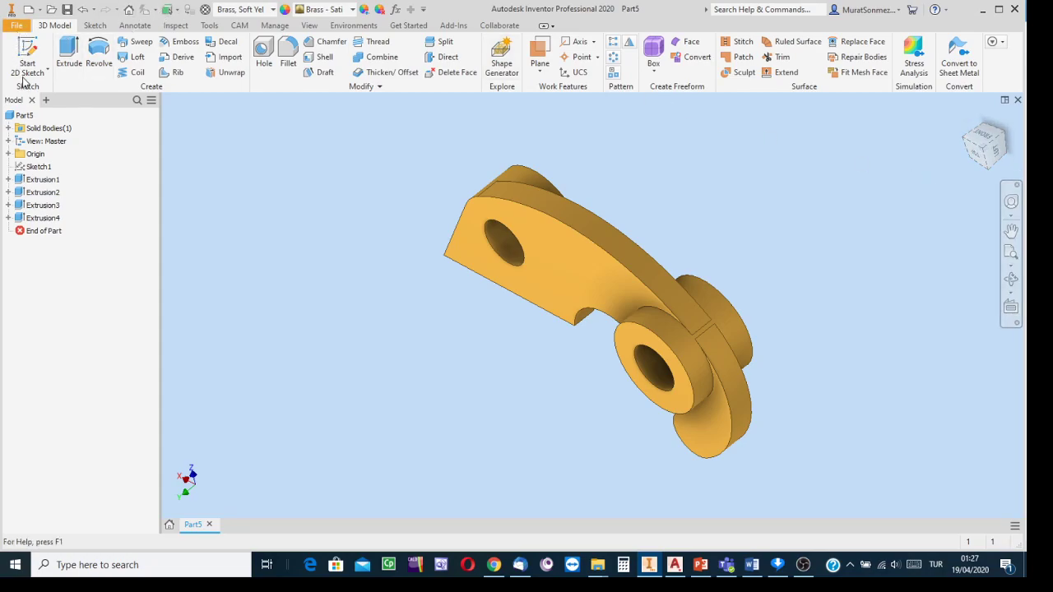
- Start Save As for Part5 from the File menu
left_click(11, 28)
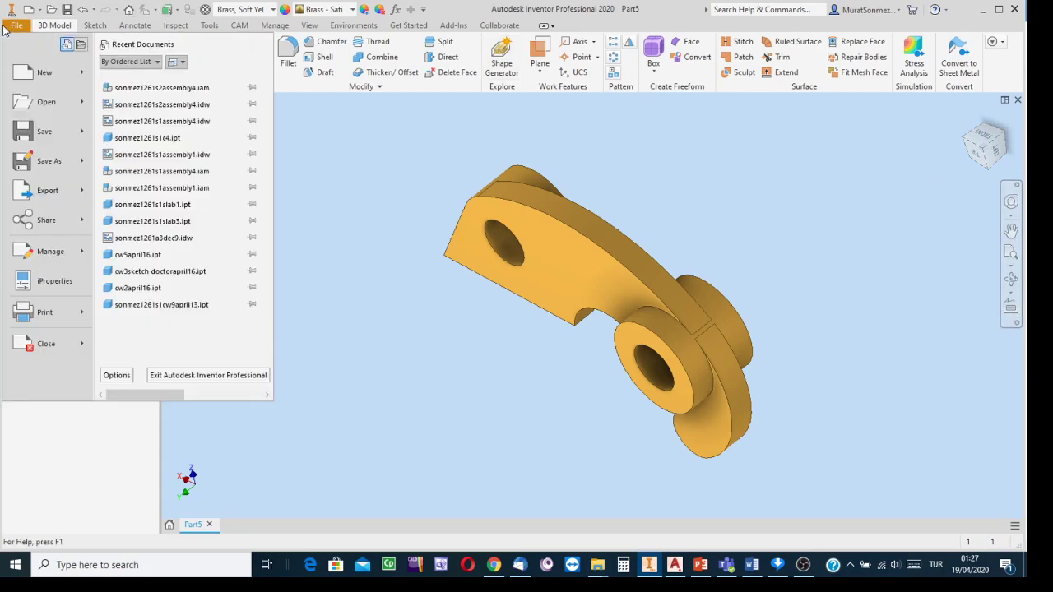
left_click(58, 163)
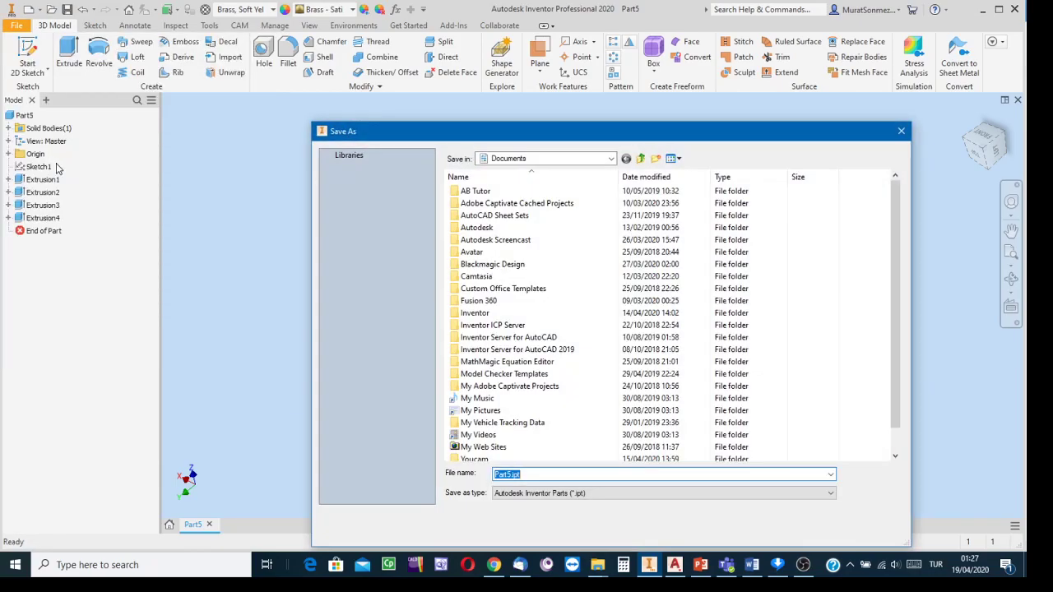
left_click_drag(531, 136, 439, 56)
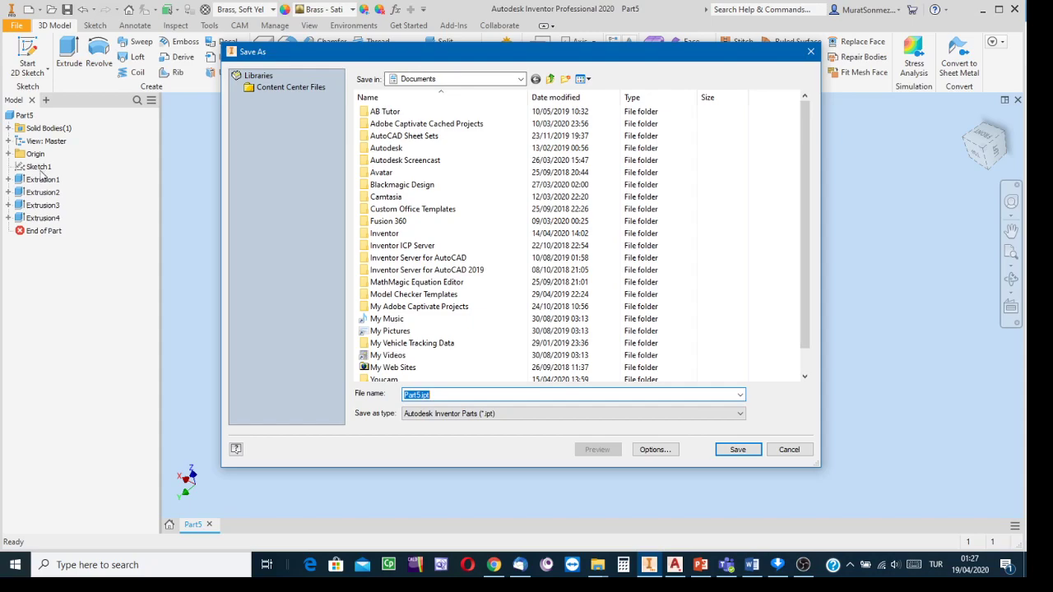
scroll(392, 275, "down", 1)
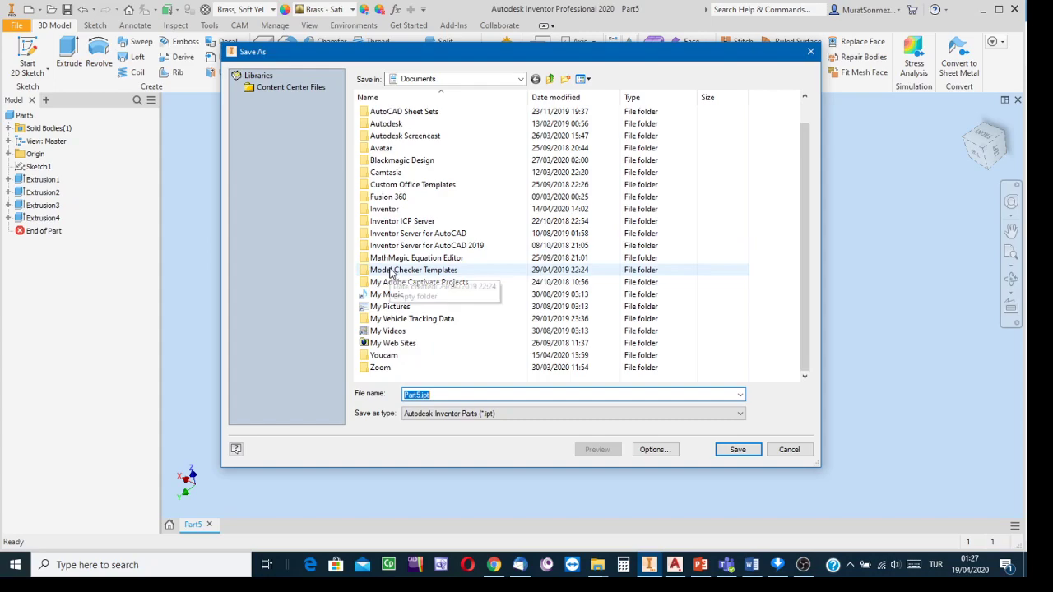
scroll(392, 275, "up", 1)
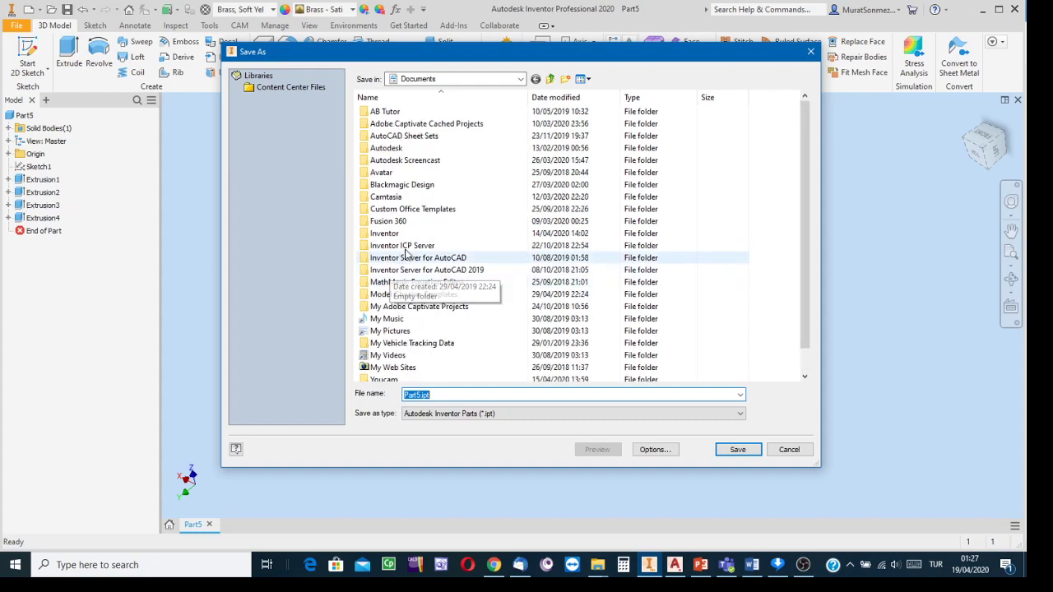
- Browse to DATA (D:) > CVE 101 > CW and select the existing file name
left_click(521, 79)
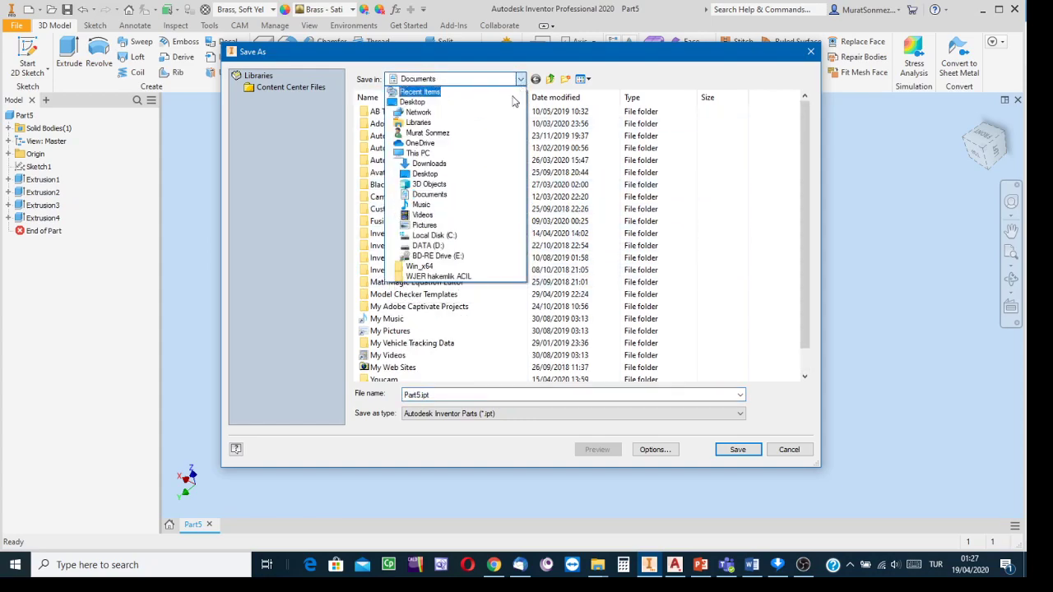
left_click(437, 250)
scroll(414, 242, "down", 3)
scroll(416, 230, "down", 8)
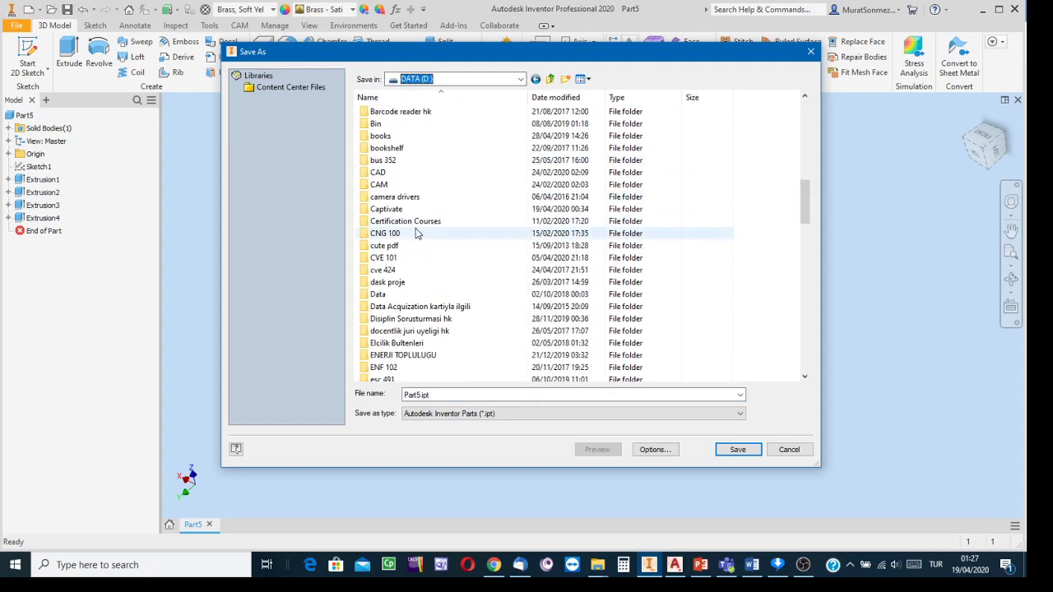
scroll(424, 210, "up", 1)
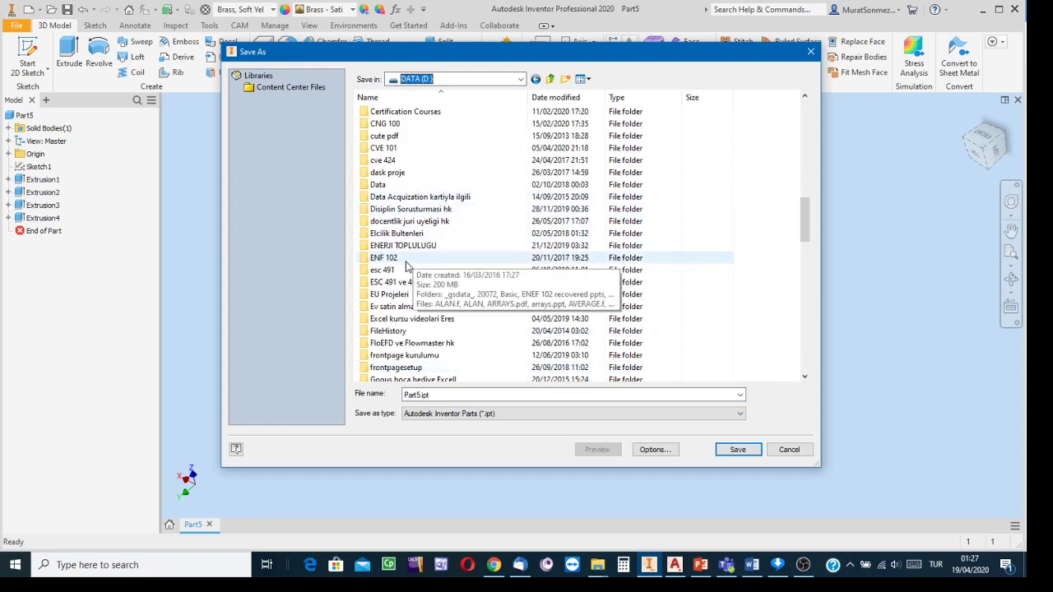
double_click(401, 148)
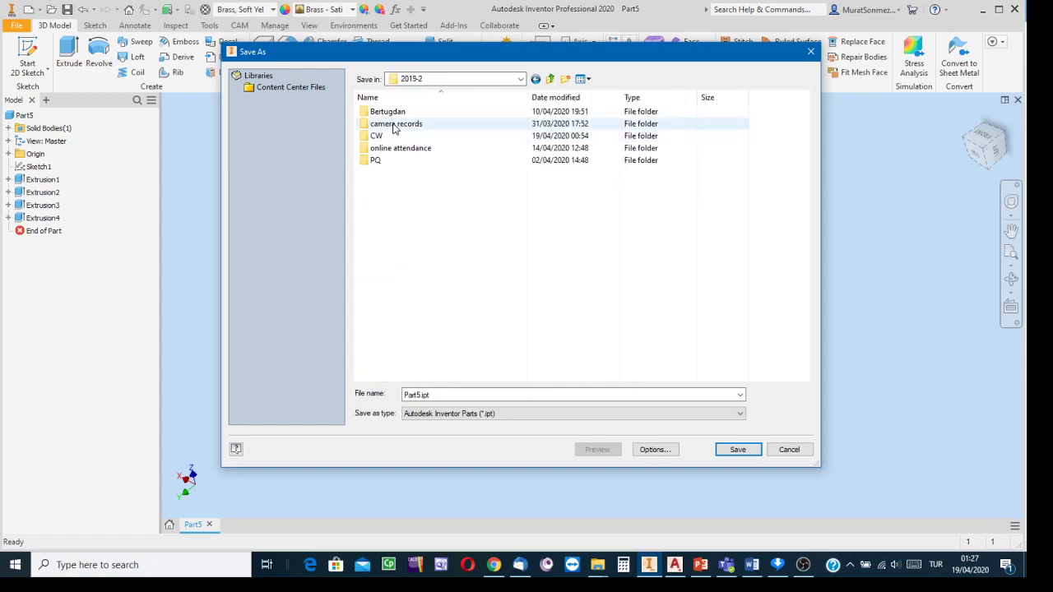
double_click(390, 136)
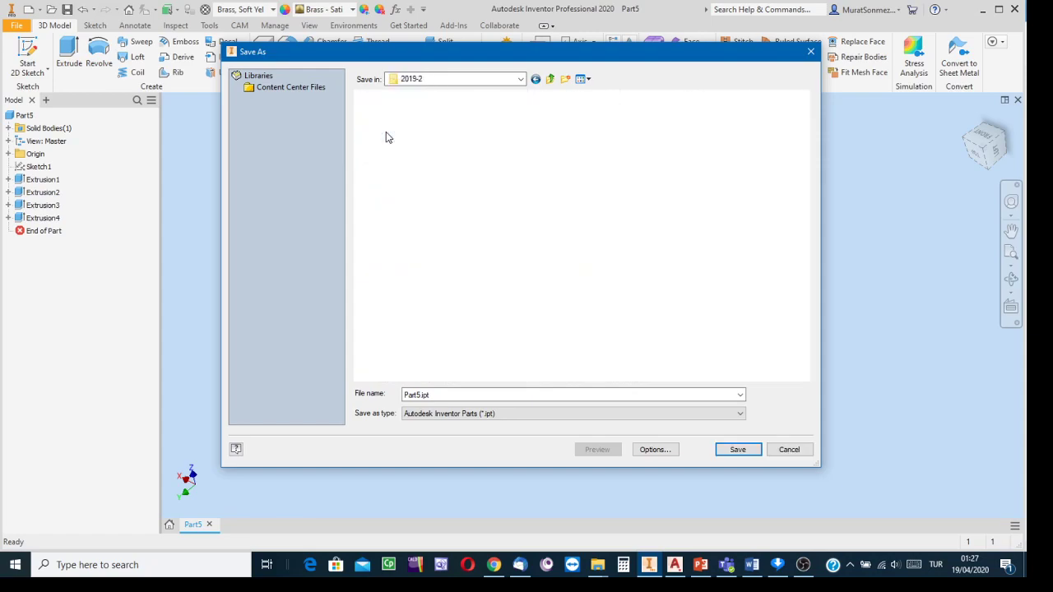
double_click(447, 394)
- Enter the new part file name, an identifier followed by '6onlyinventorapril17'
type("s")
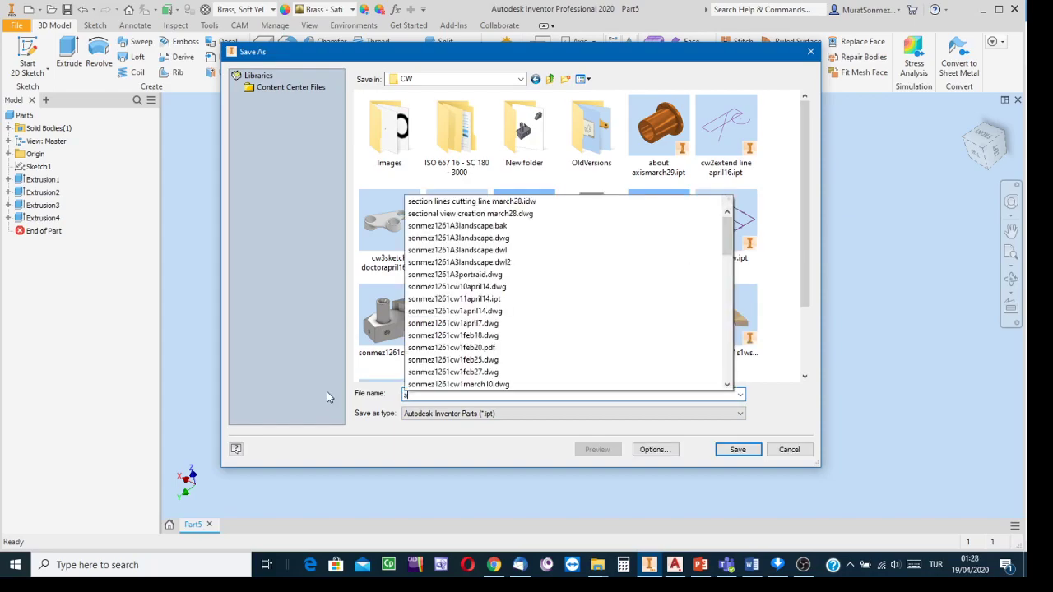
type("onmez1261")
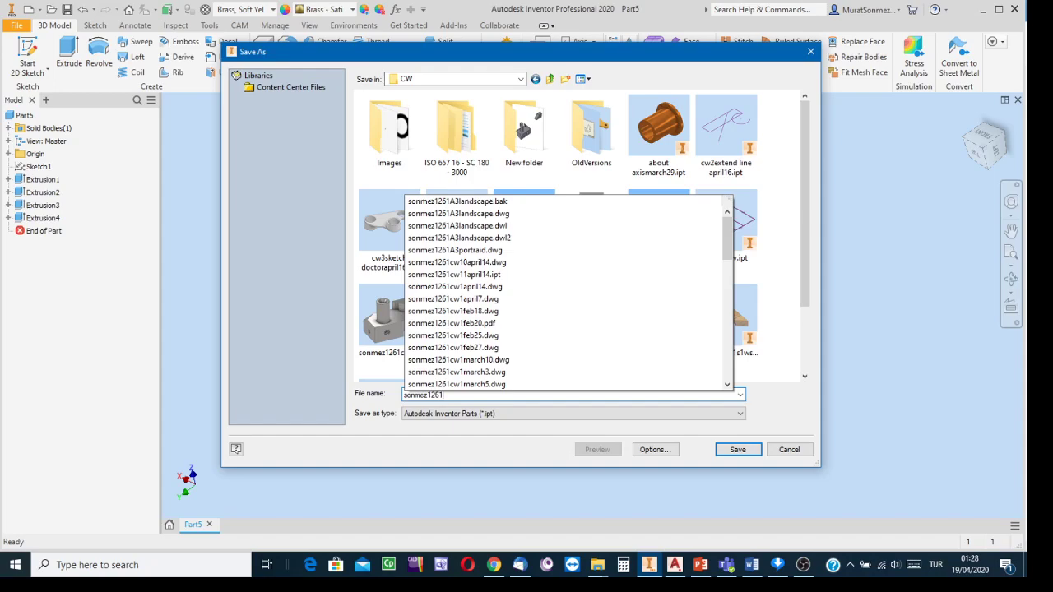
type("ws")
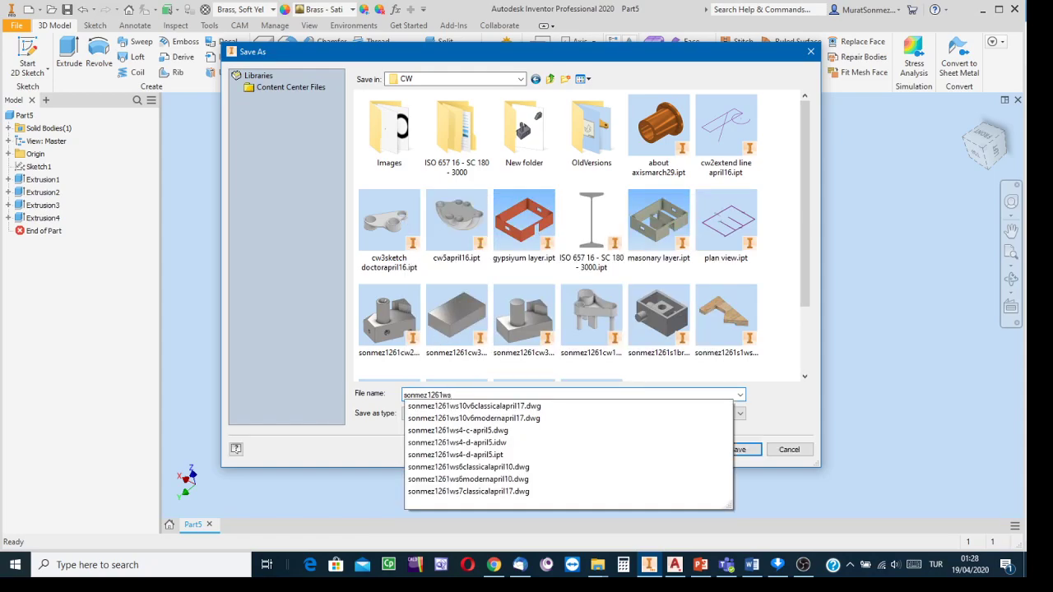
type("10v")
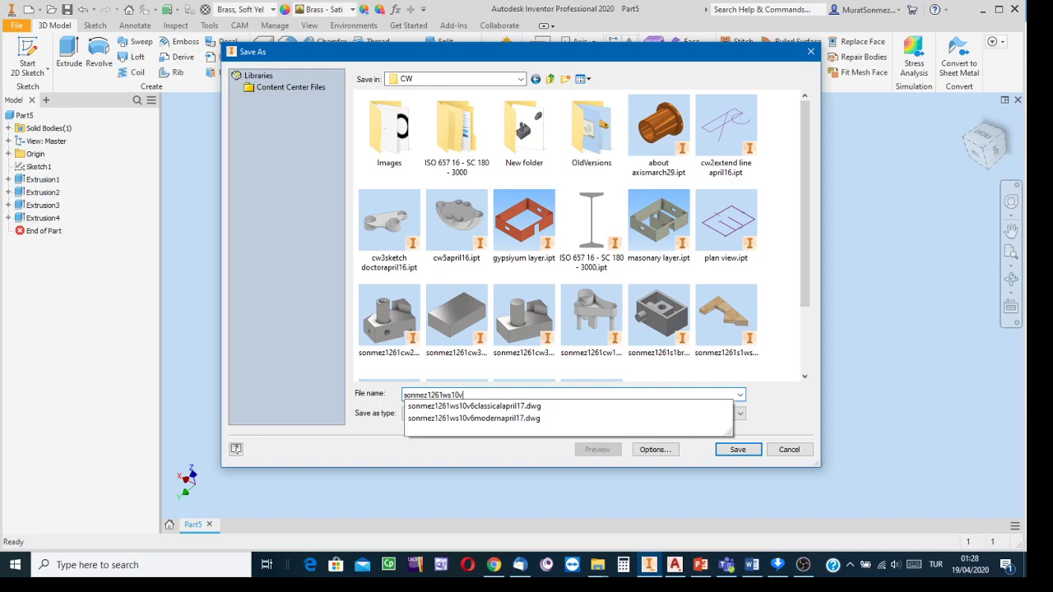
type("6")
type("only")
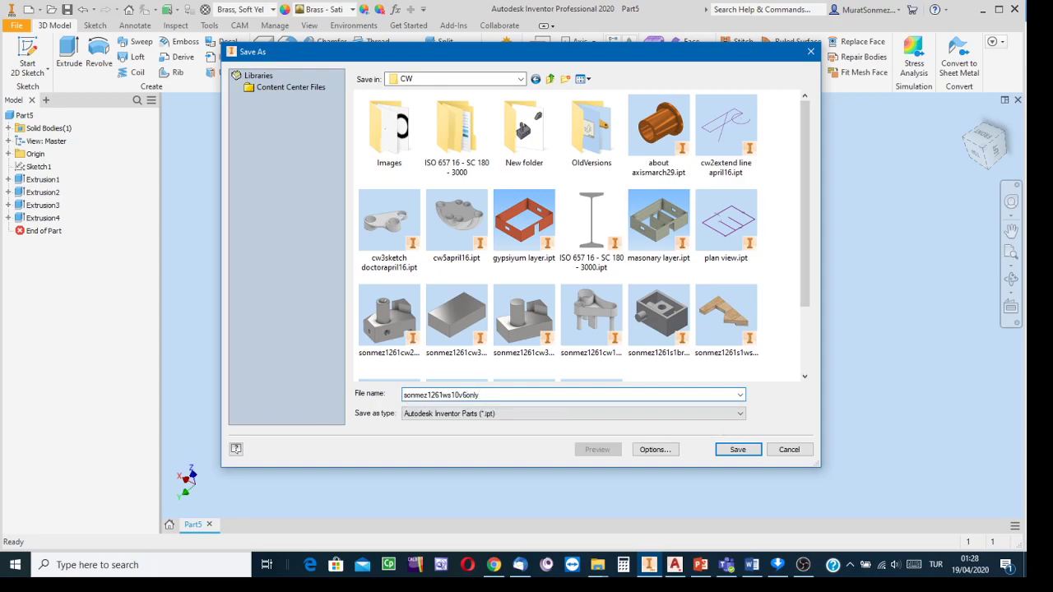
type("inventor")
type("april17")
- Save the bracket under its new name and start a new file
left_click(739, 450)
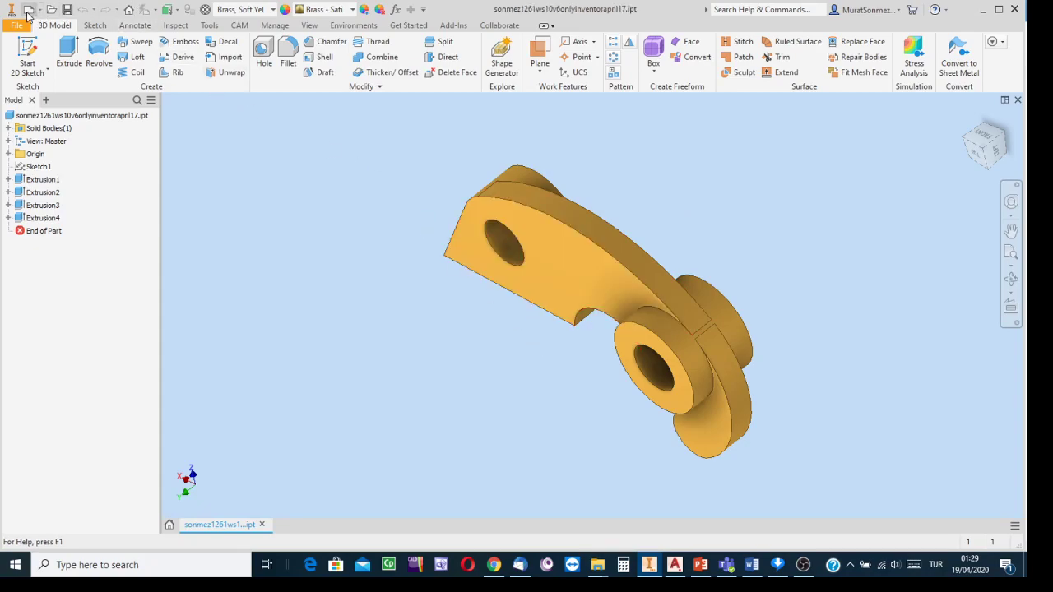
left_click(78, 115)
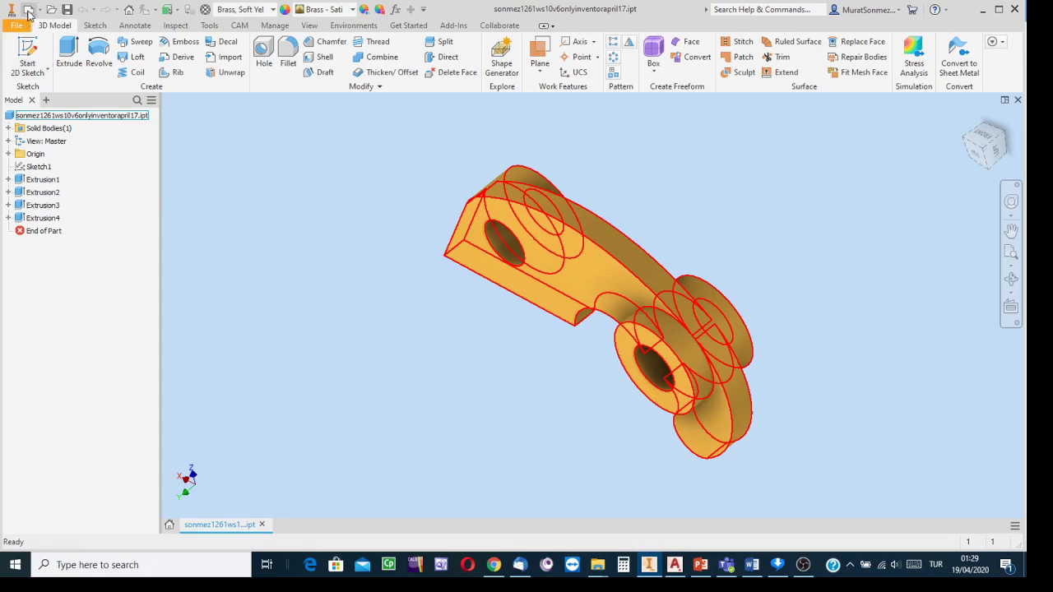
left_click(29, 11)
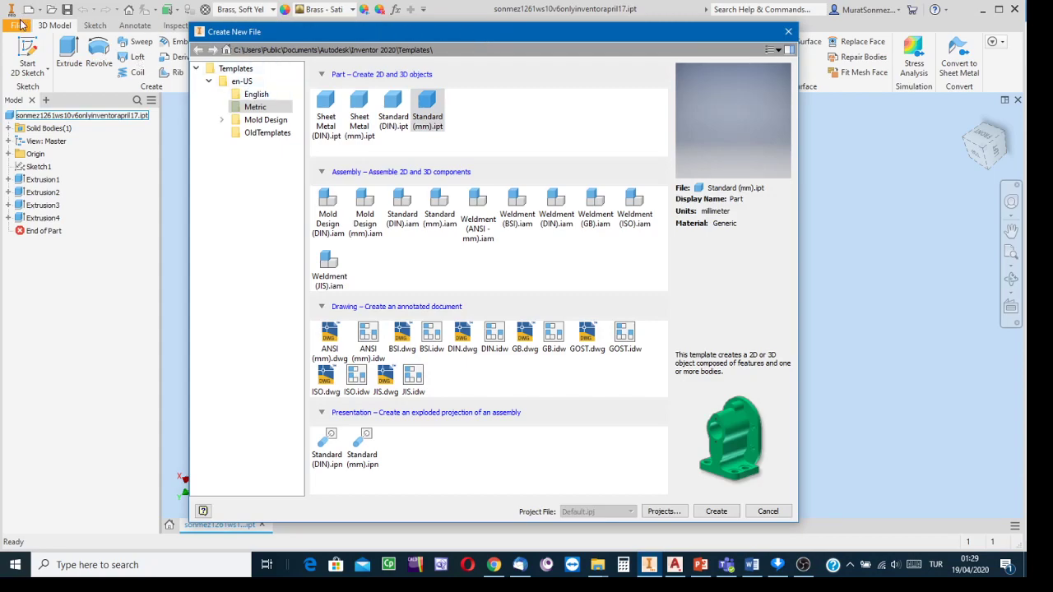
- Create a new drawing from the Metric ISO.idw template
left_click(255, 95)
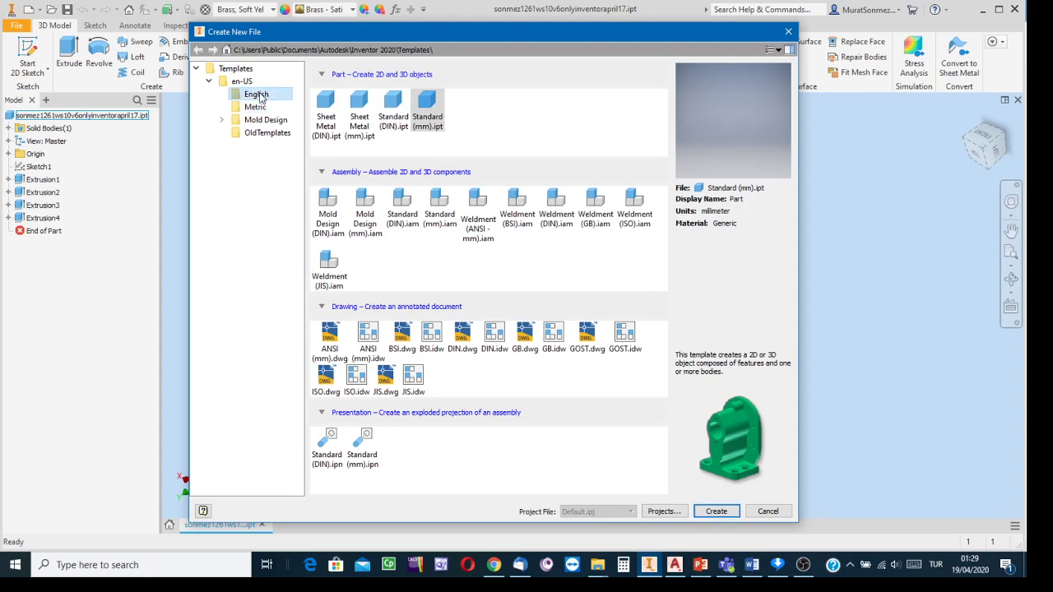
left_click(257, 108)
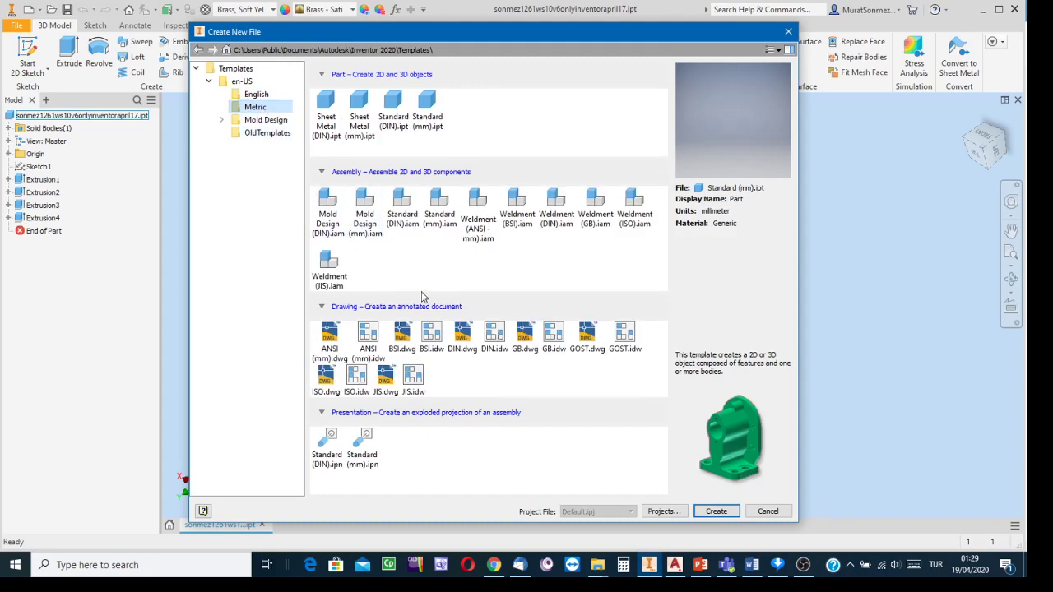
left_click(354, 384)
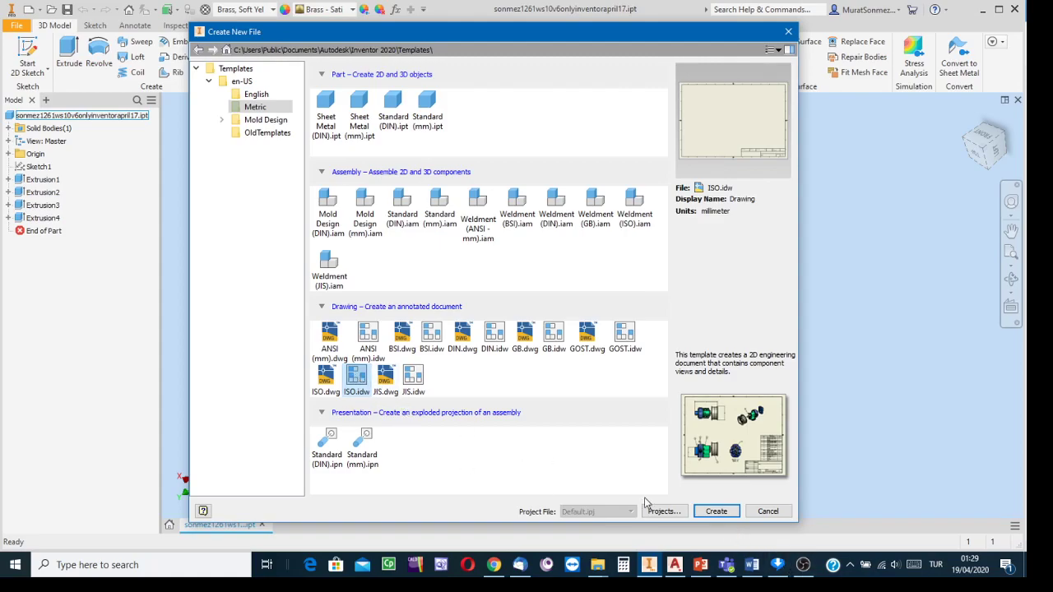
left_click(716, 512)
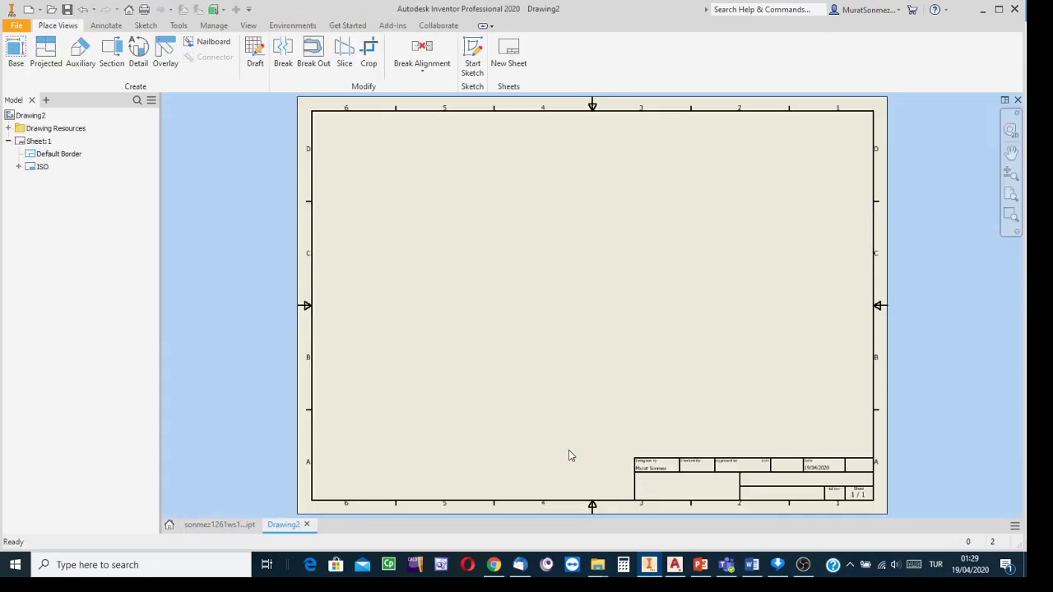
- Start a base view and reset its preview to the shaded isometric home orientation at 1:2
left_click(17, 50)
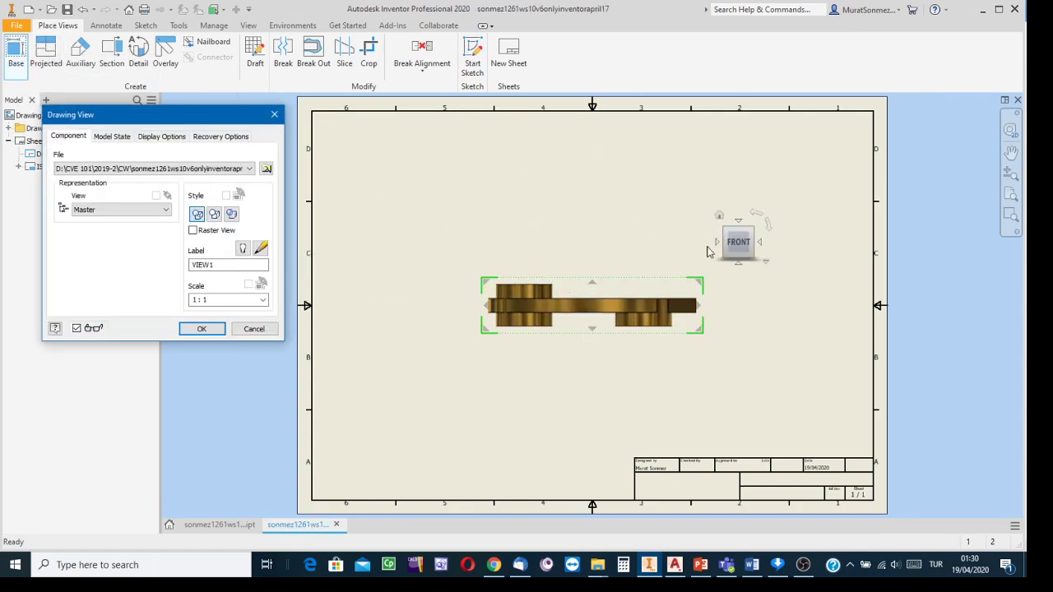
left_click(720, 217)
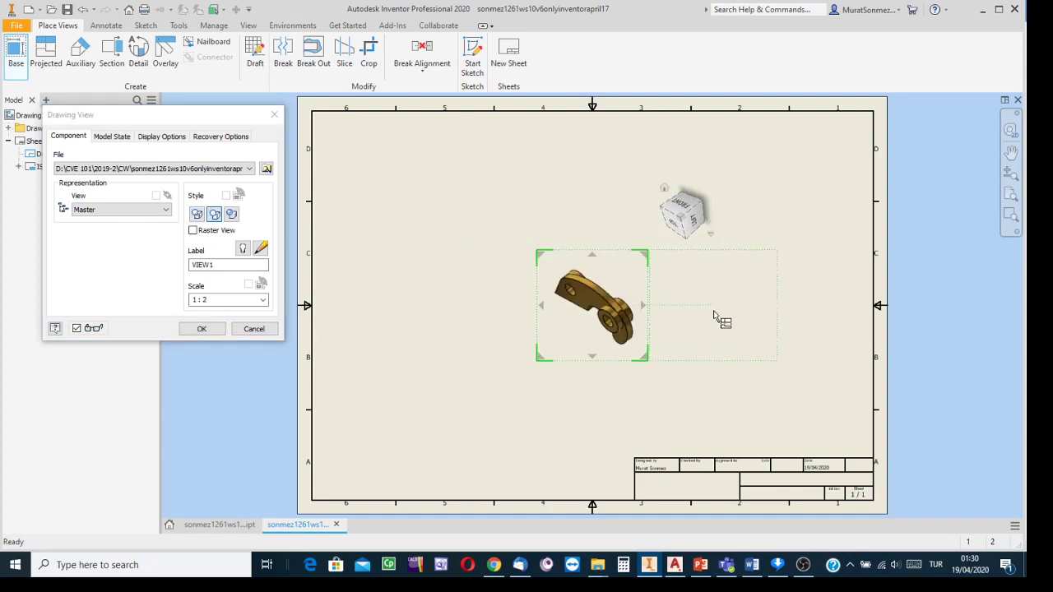
scroll(632, 315, "up", 6)
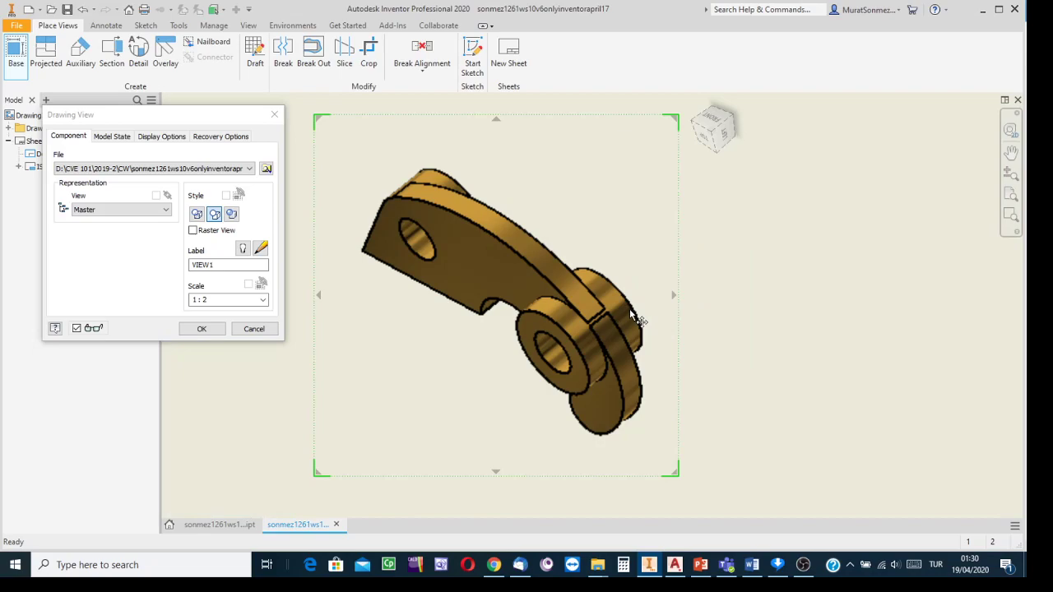
scroll(631, 313, "down", 3)
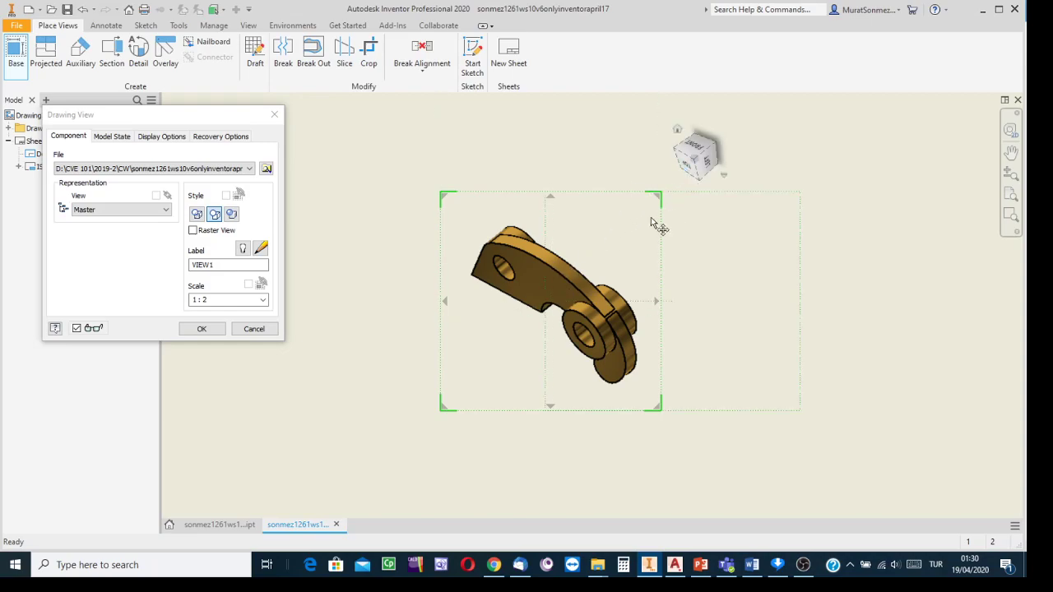
- Orient the base view to the bracket's top face
left_click(689, 168)
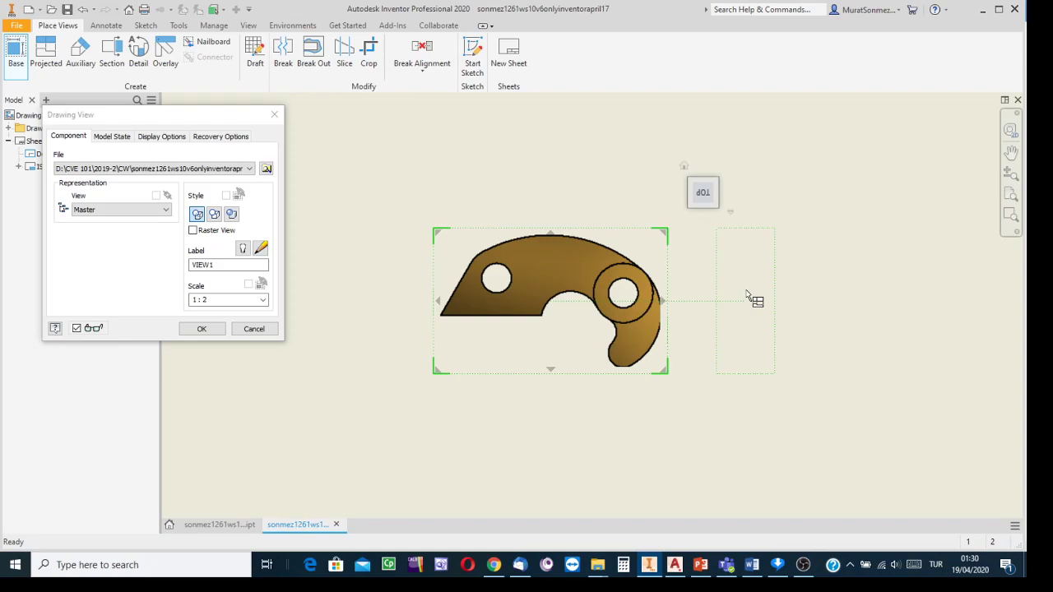
scroll(750, 296, "up", 2)
scroll(747, 294, "down", 4)
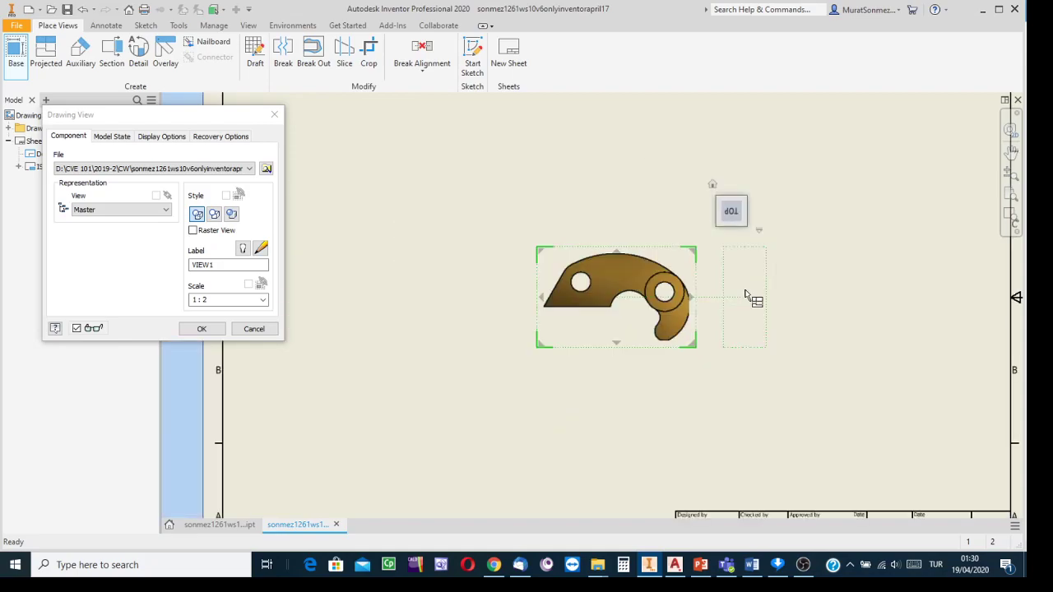
scroll(750, 296, "down", 2)
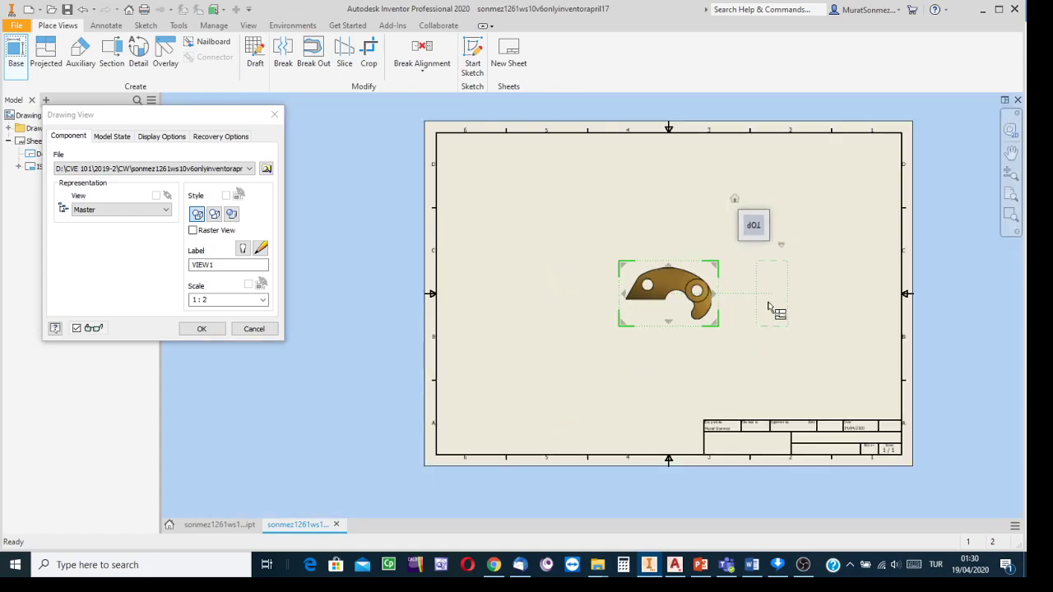
middle_click_drag(776, 313, 713, 307)
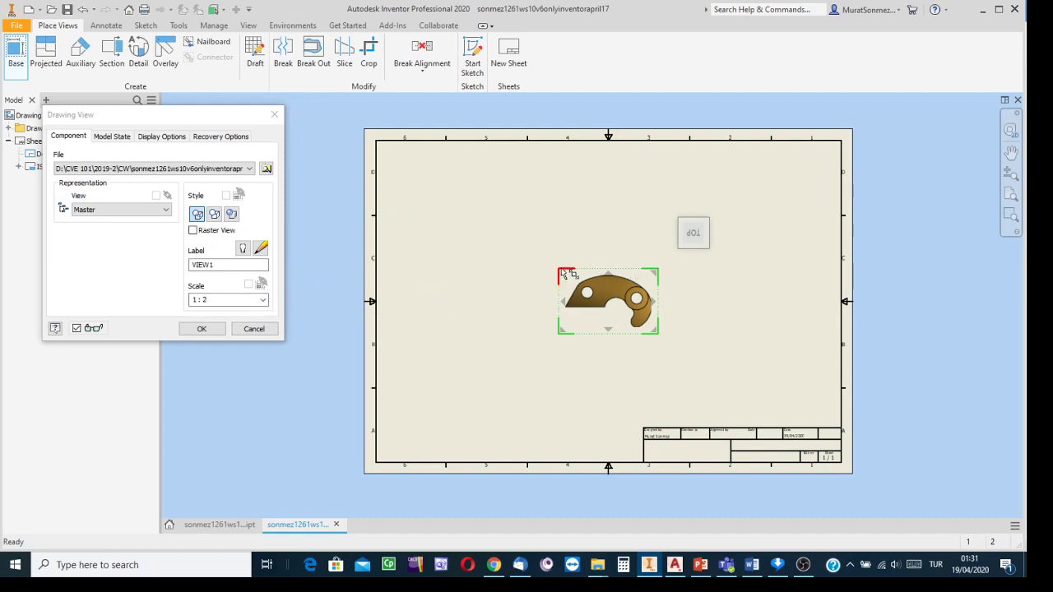
- Resize the base view to 1:1 scale and shift it up-left on the sheet
left_click_drag(564, 273, 518, 244)
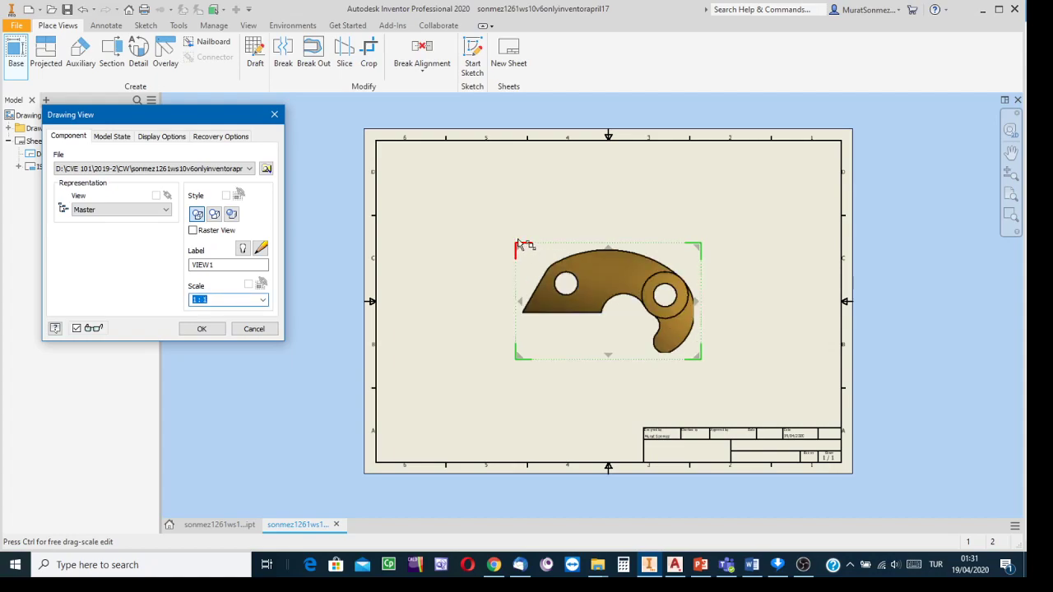
left_click_drag(518, 245, 518, 243)
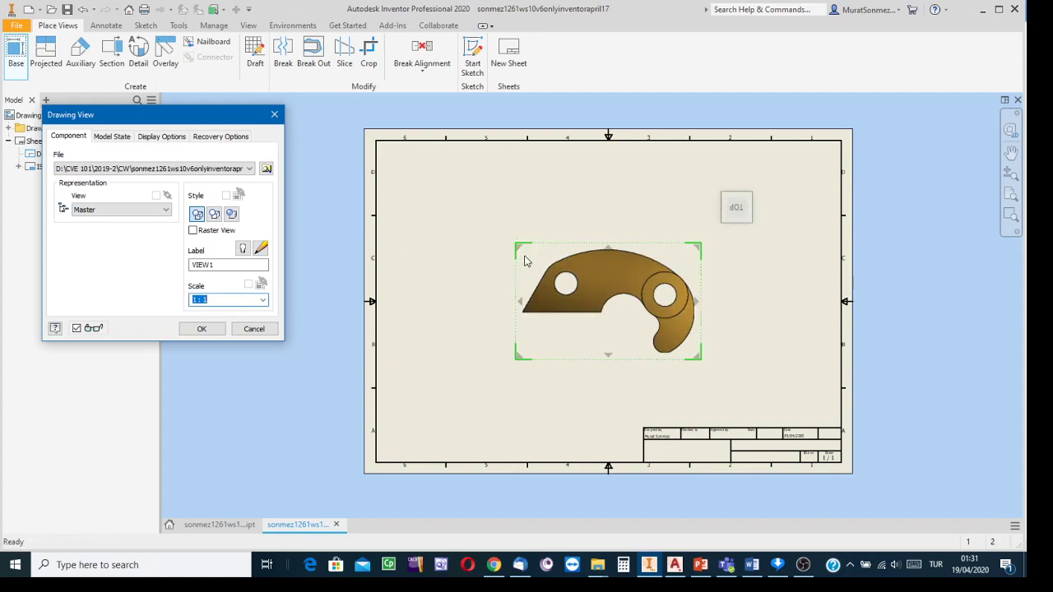
mouse_move(595, 299)
left_mouse_down()
mouse_move(506, 273)
mouse_move(573, 285)
left_mouse_up()
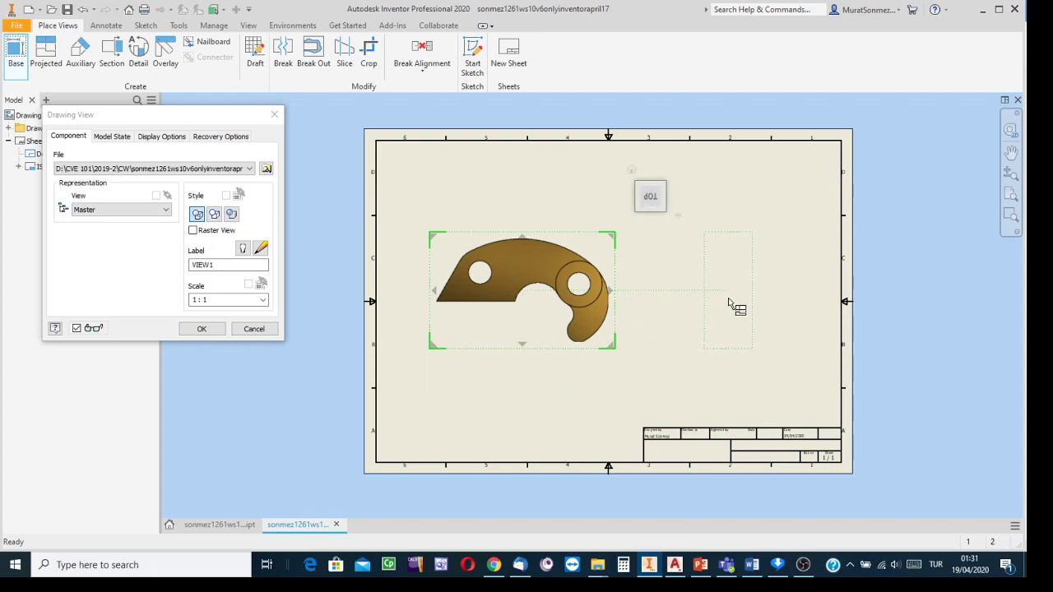
- Place a projected side view of the bracket to the right of the top view
left_click(729, 304)
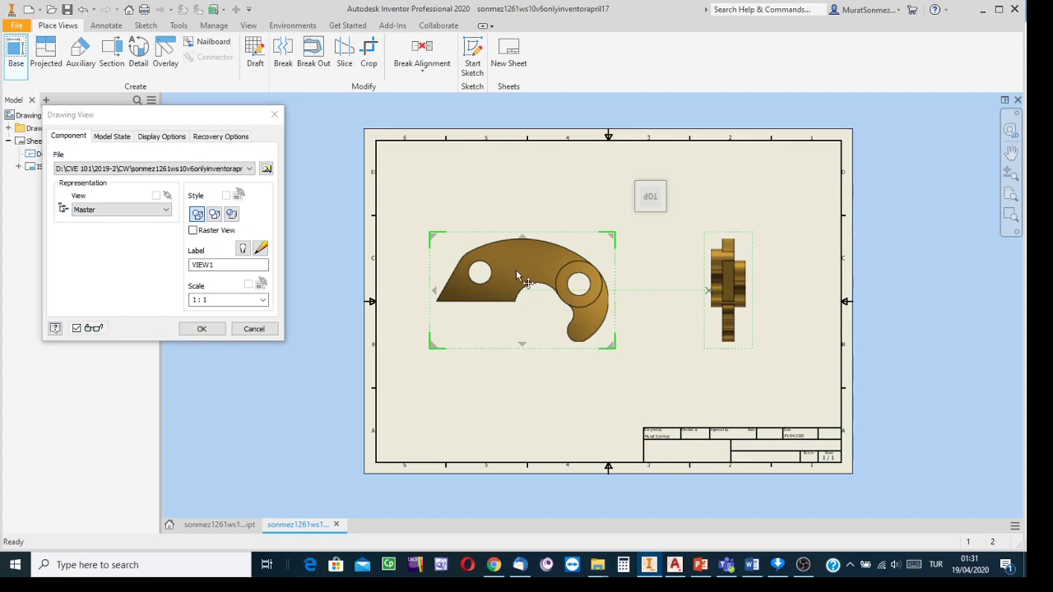
scroll(743, 304, "up", 3)
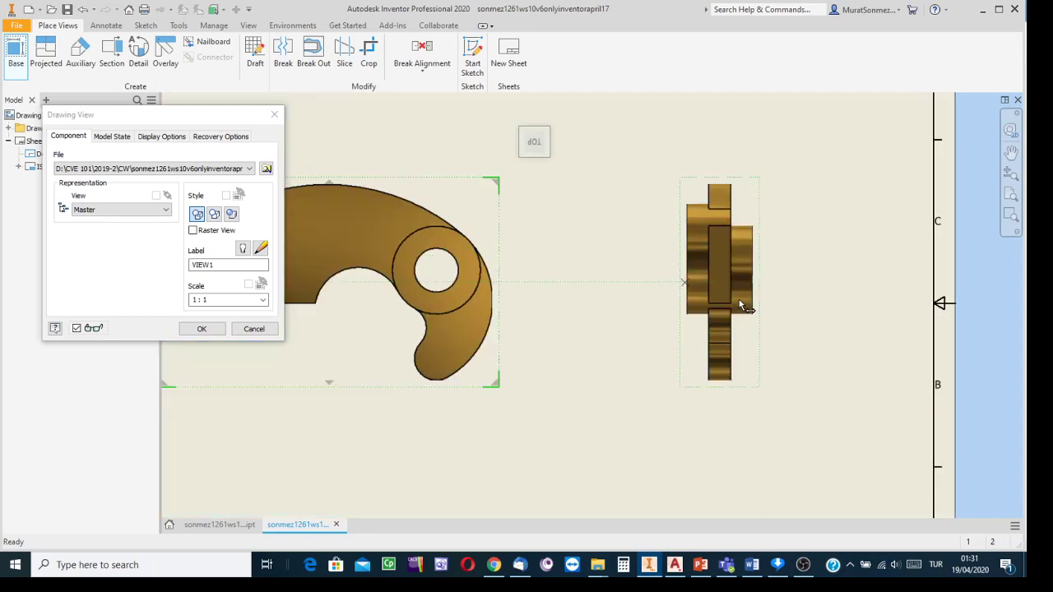
scroll(743, 304, "down", 2)
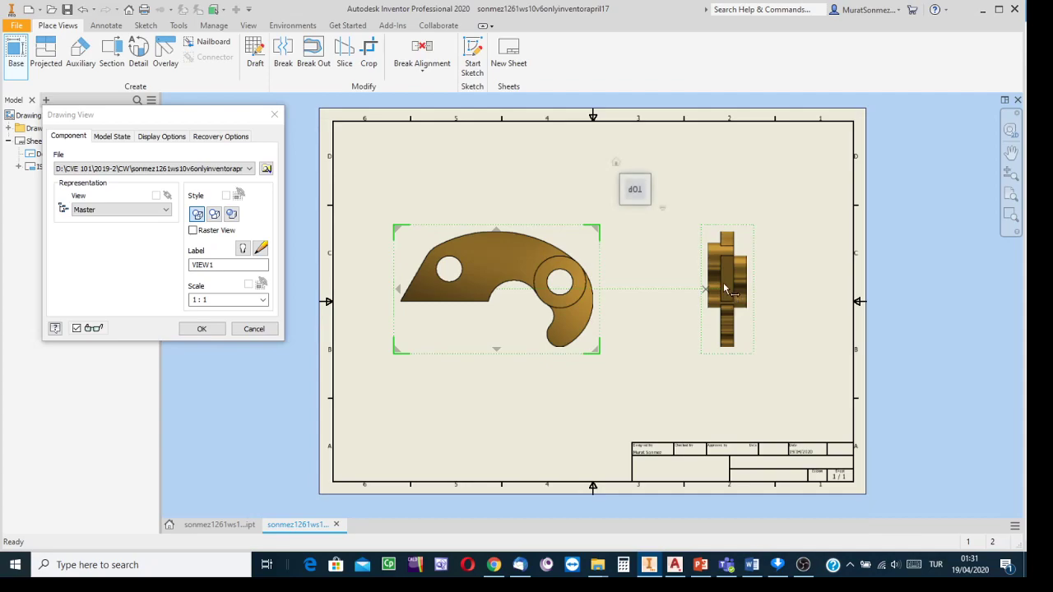
scroll(726, 262, "up", 4)
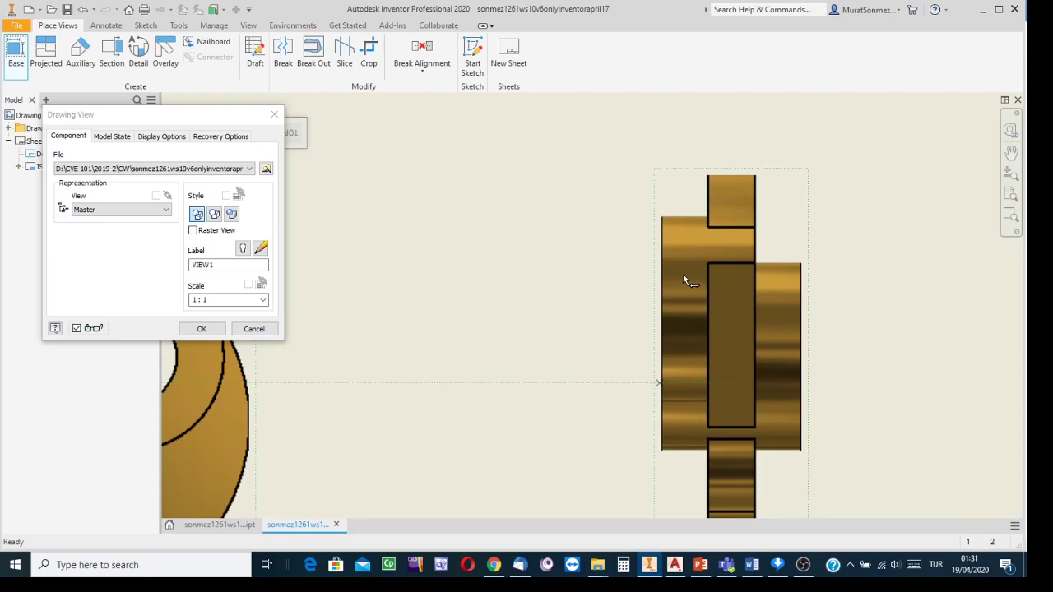
scroll(658, 303, "down", 2)
scroll(664, 298, "down", 2)
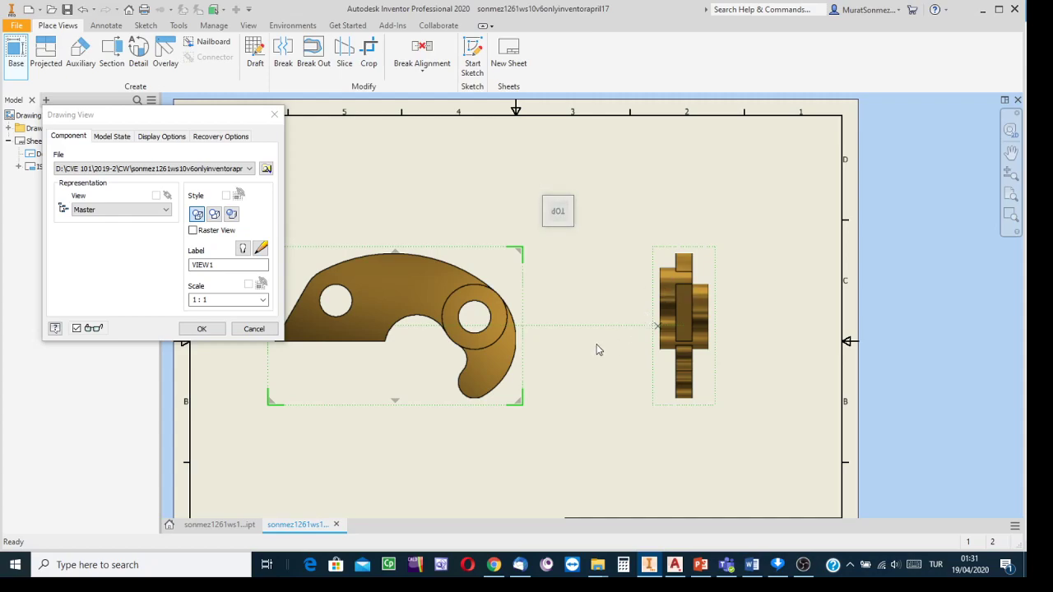
scroll(596, 344, "down", 2)
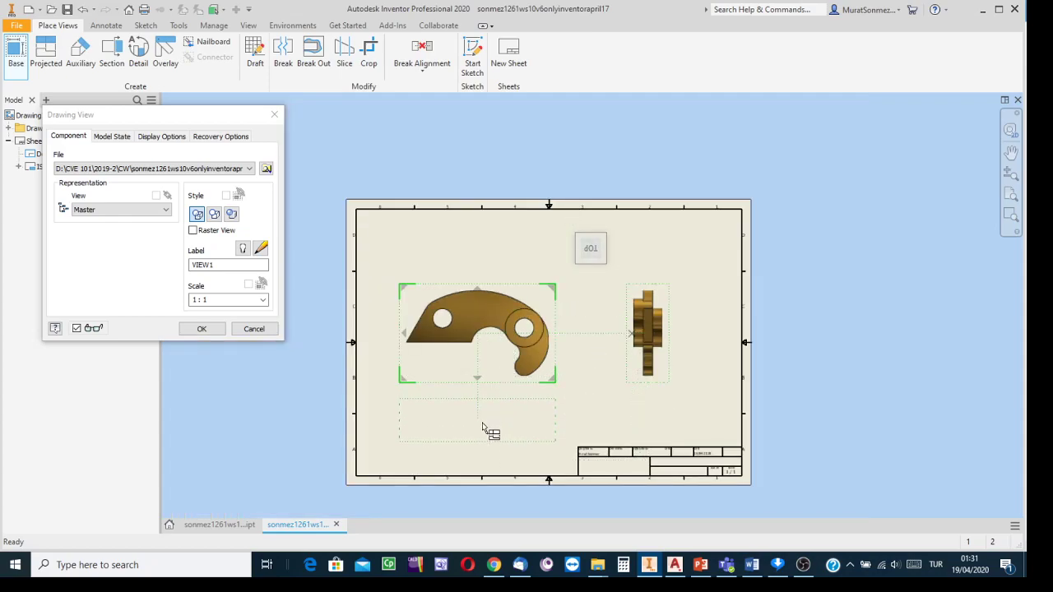
- Place a projected view below the base view and create all views with hidden lines
left_click(483, 435)
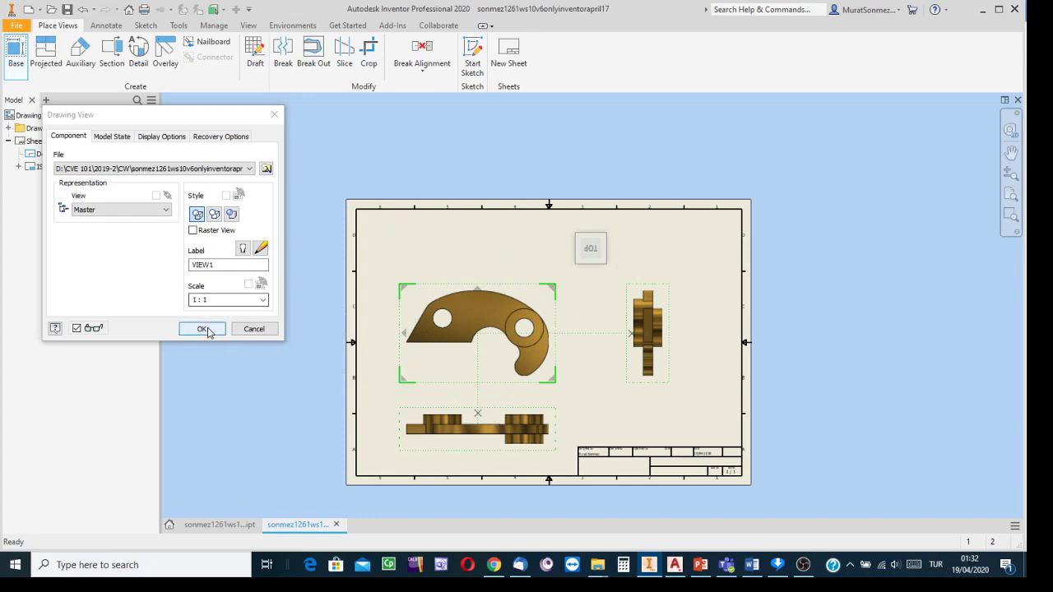
left_click(198, 218)
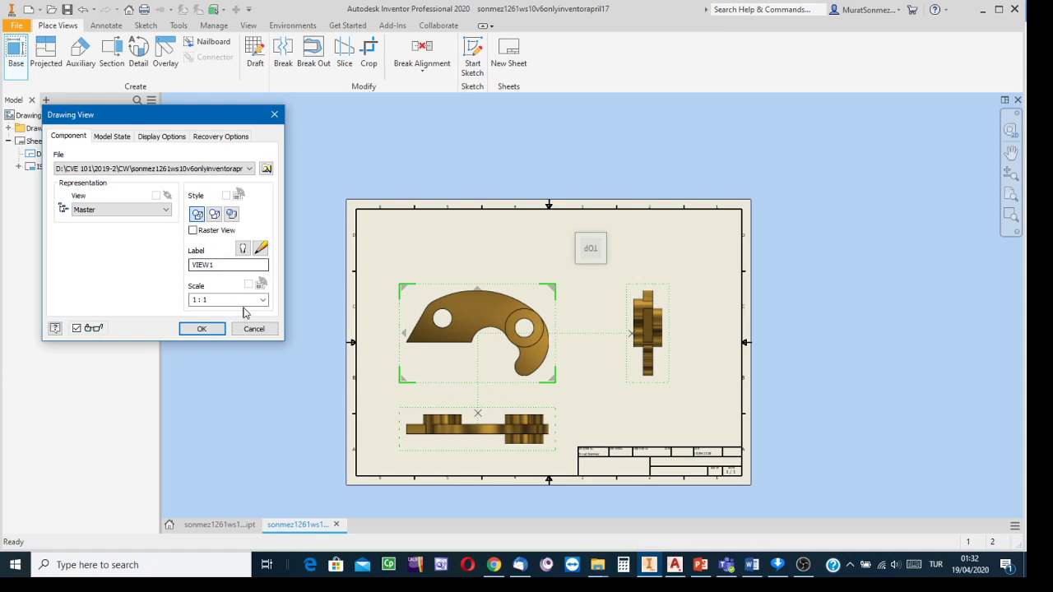
left_click(206, 330)
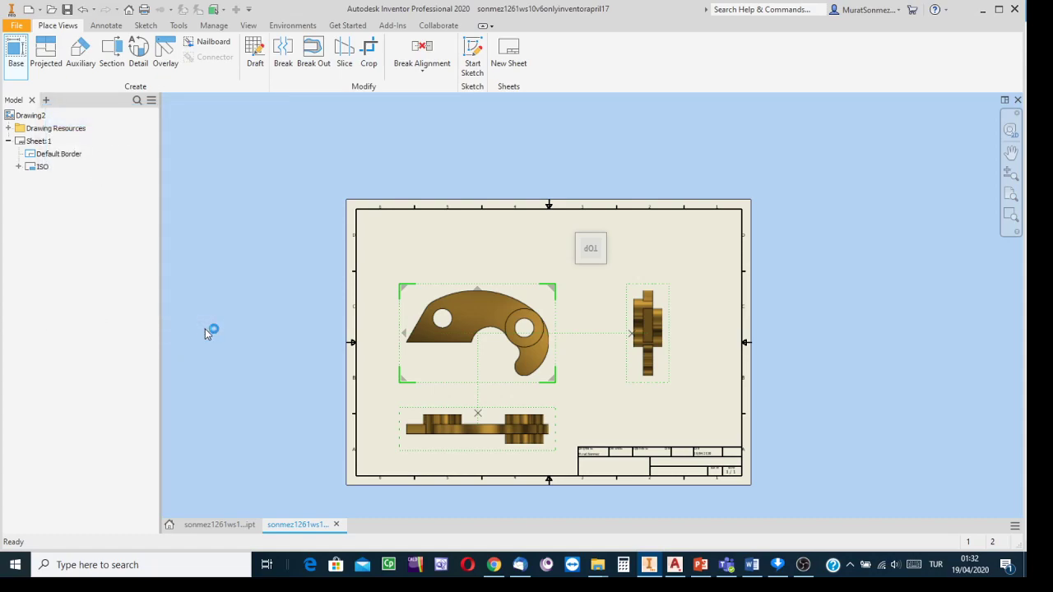
- Select the top view, then switch to the bracket's .ipt part document
scroll(452, 368, "down", 3)
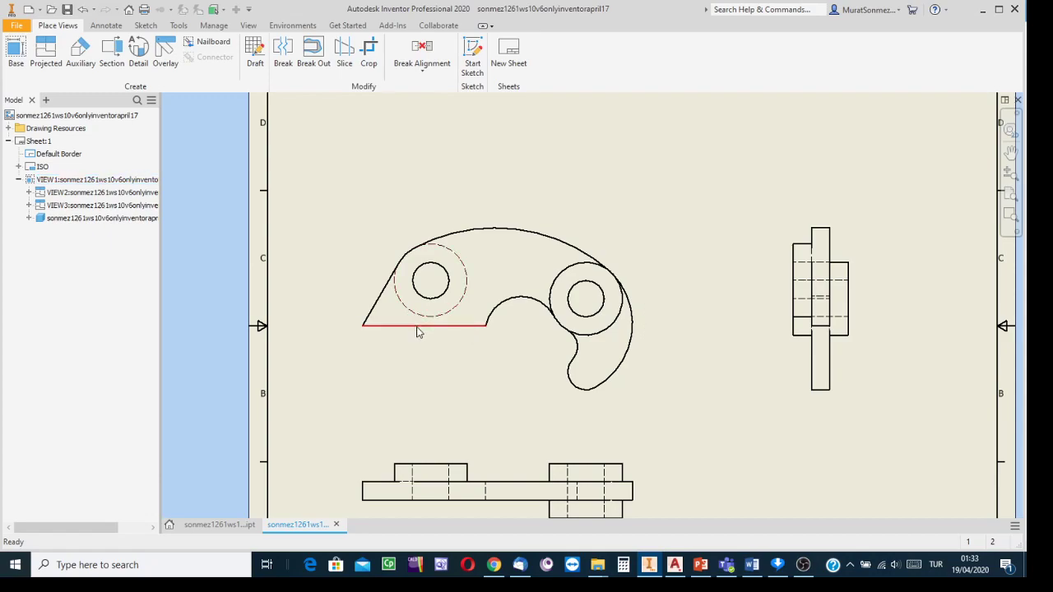
left_click(499, 352)
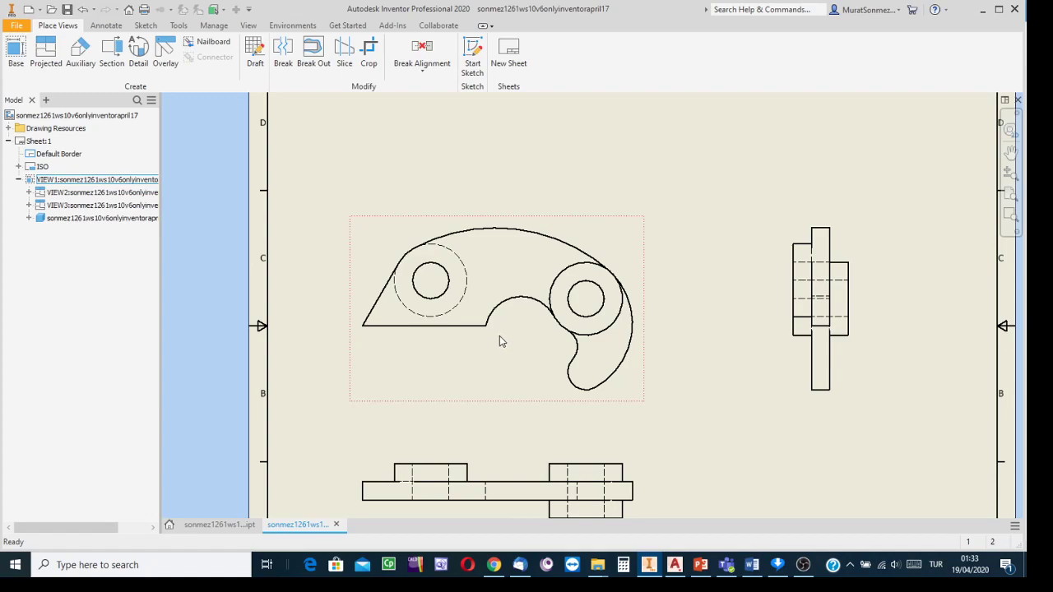
left_click(239, 525)
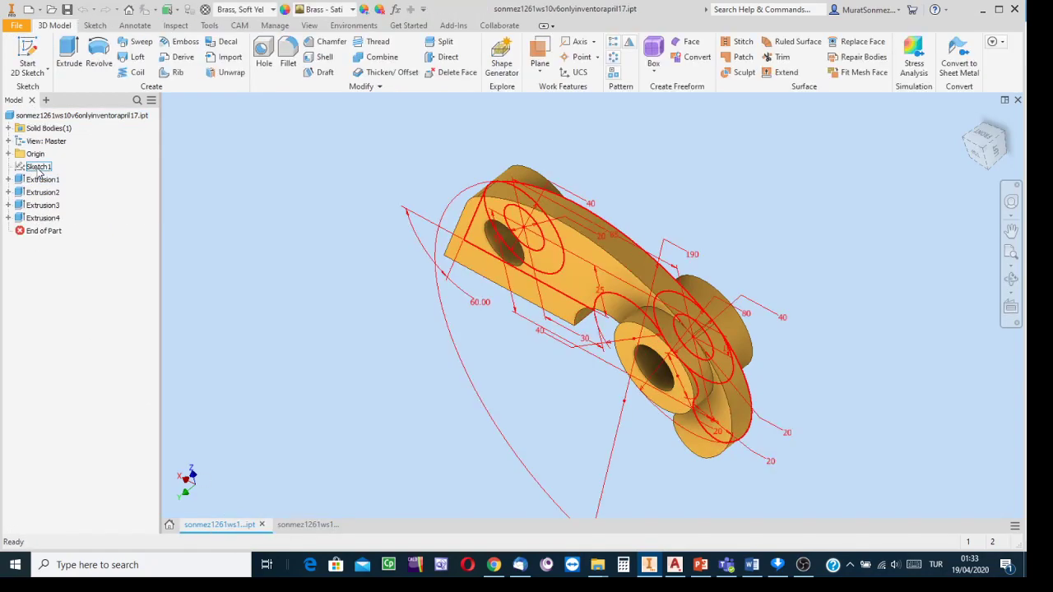
right_click(38, 168)
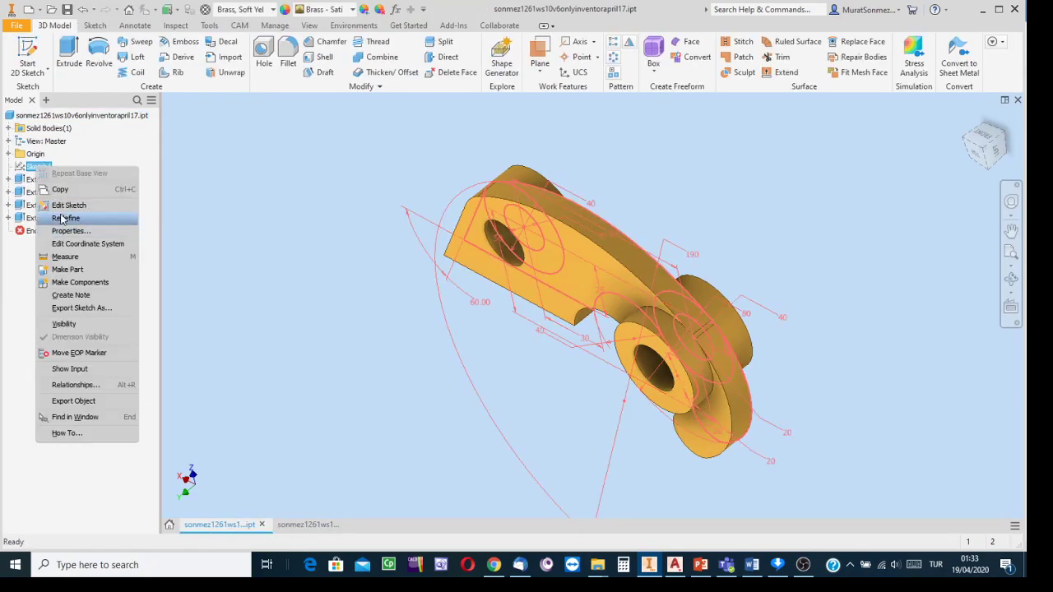
left_click(69, 205)
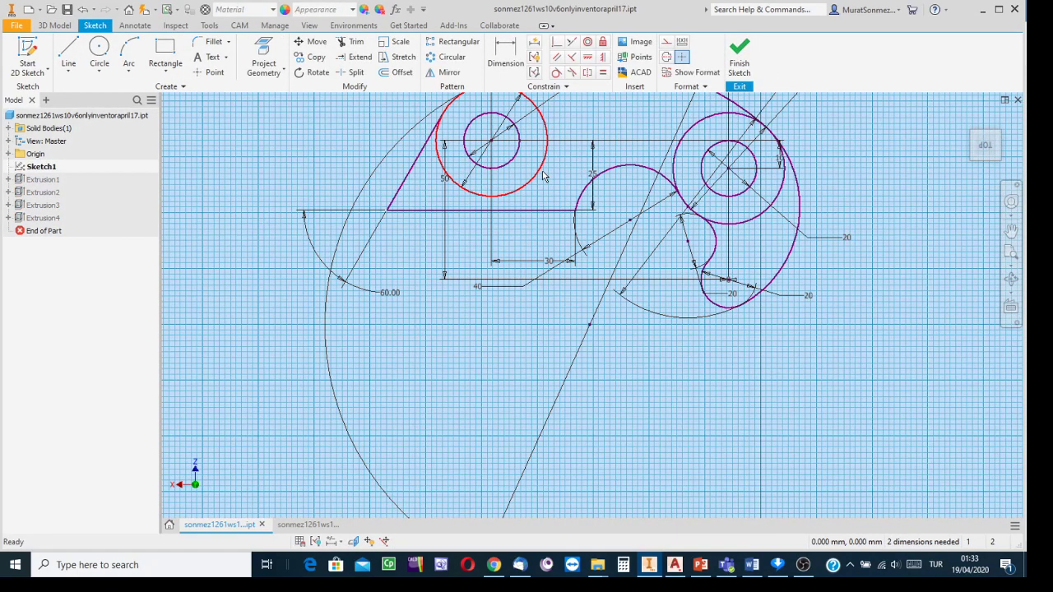
mouse_move(561, 253)
middle_mouse_down()
mouse_move(543, 316)
mouse_move(558, 317)
middle_mouse_up()
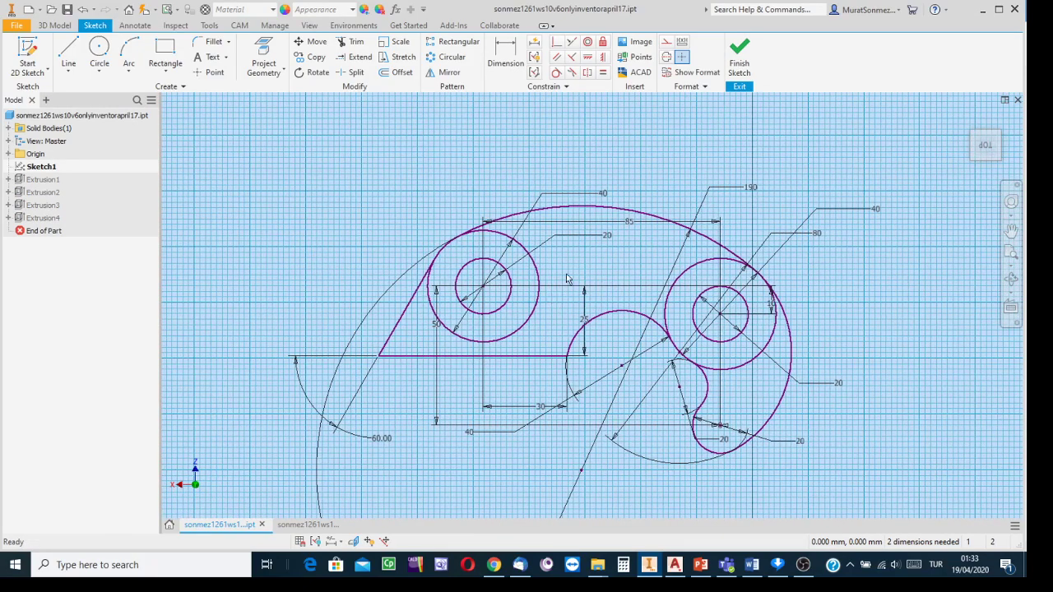
left_click(745, 55)
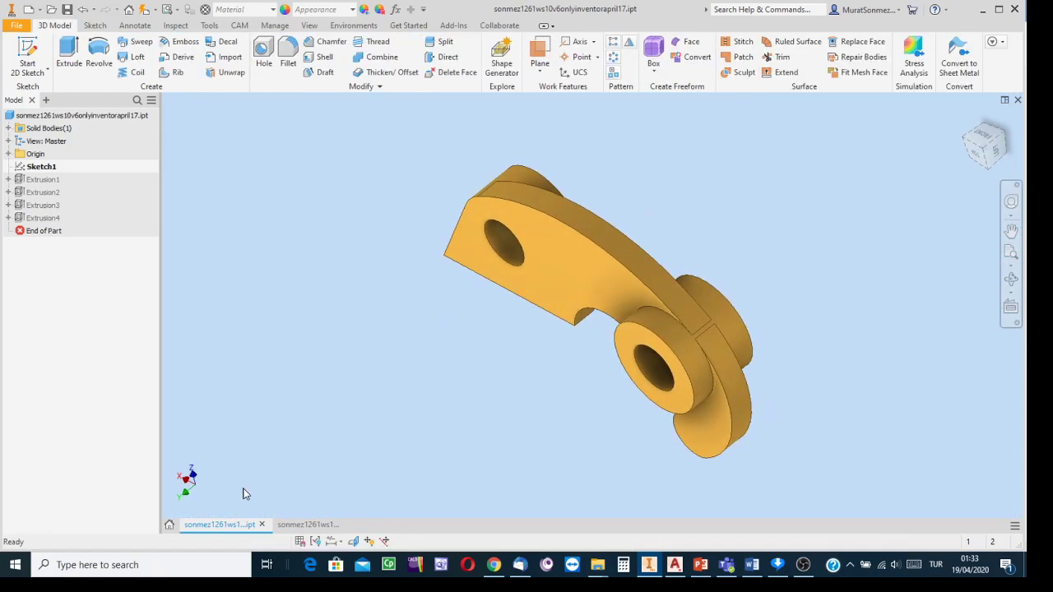
- Return to the drawing sheet and move the base view up and to the right
left_click(296, 525)
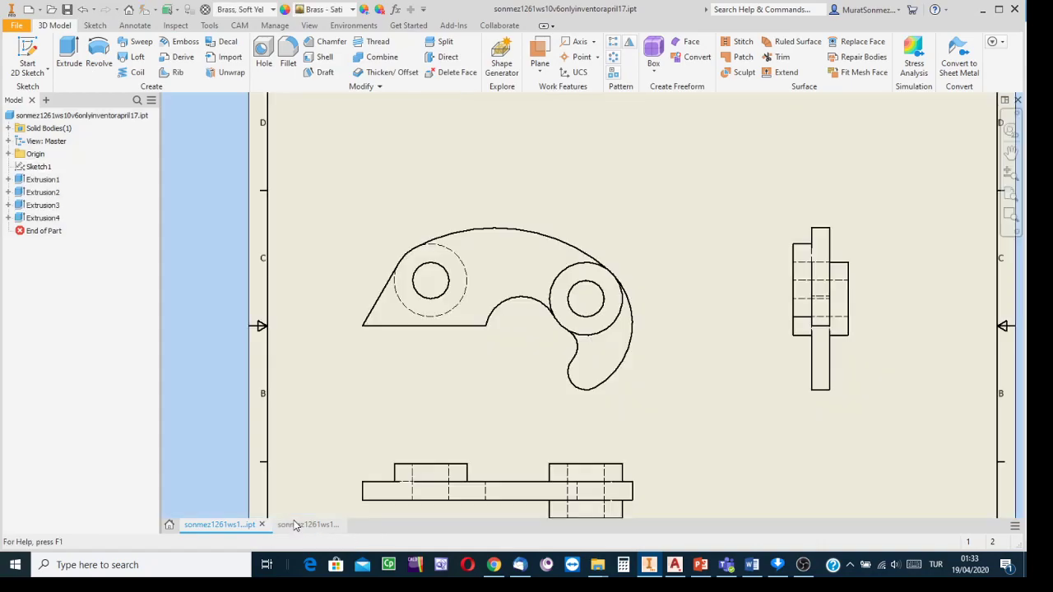
scroll(560, 419, "up", 2)
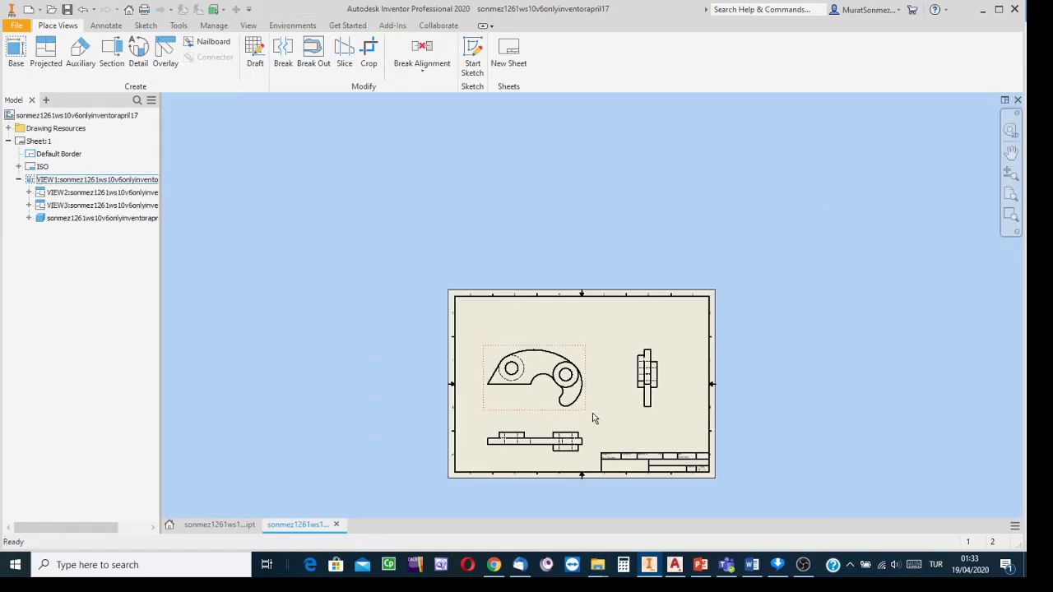
scroll(594, 417, "down", 3)
mouse_move(592, 416)
middle_mouse_down()
mouse_move(616, 388)
mouse_move(604, 348)
middle_mouse_up()
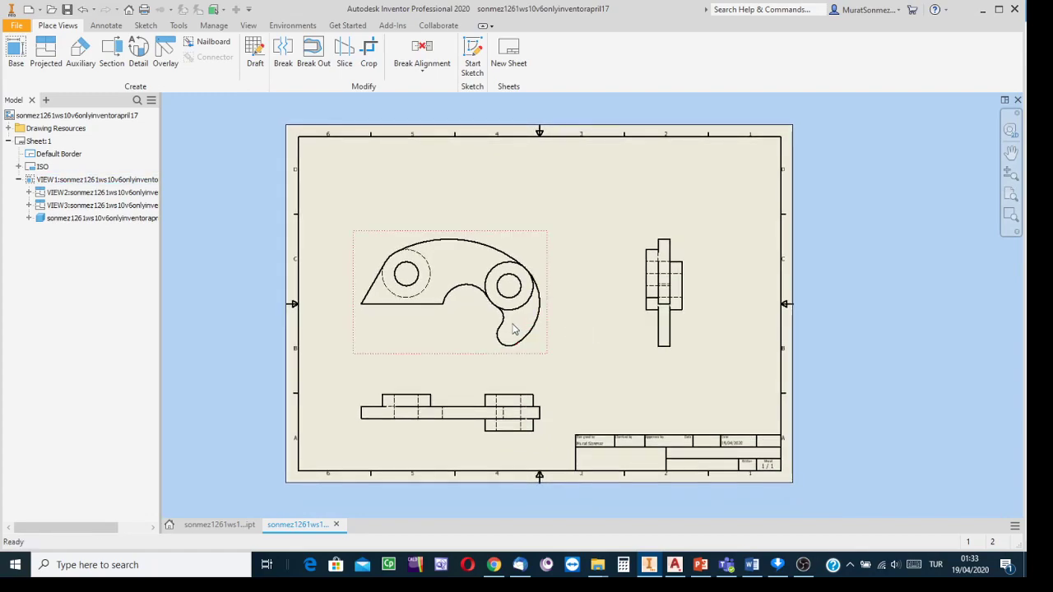
left_click(483, 343)
left_click_drag(483, 343, 516, 304)
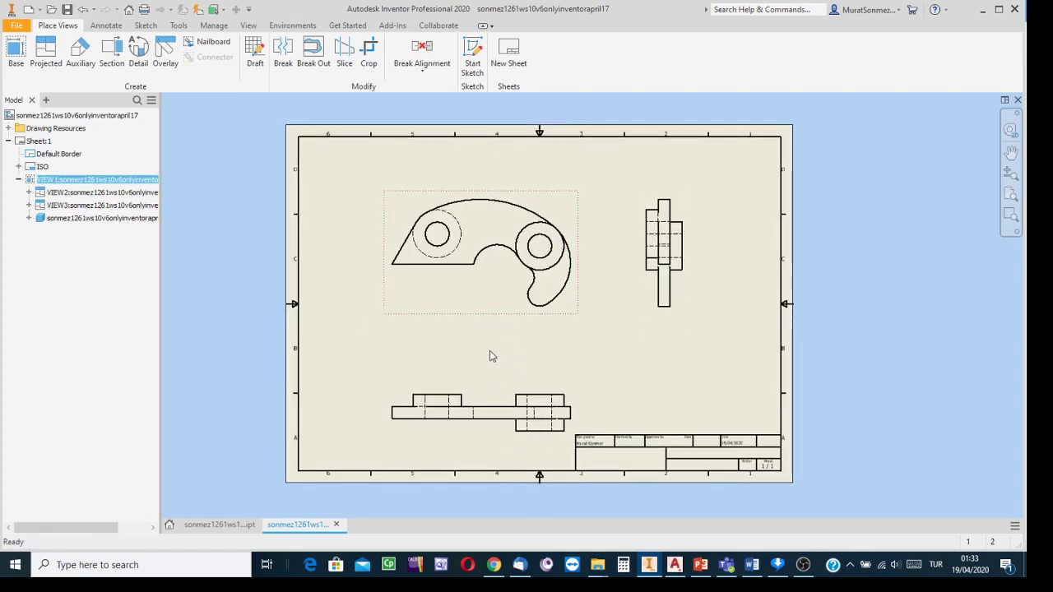
- Move the bottom view up toward the base view and nudge the side view right
left_click_drag(485, 401, 486, 374)
left_click(655, 313)
left_click_drag(655, 312, 665, 315)
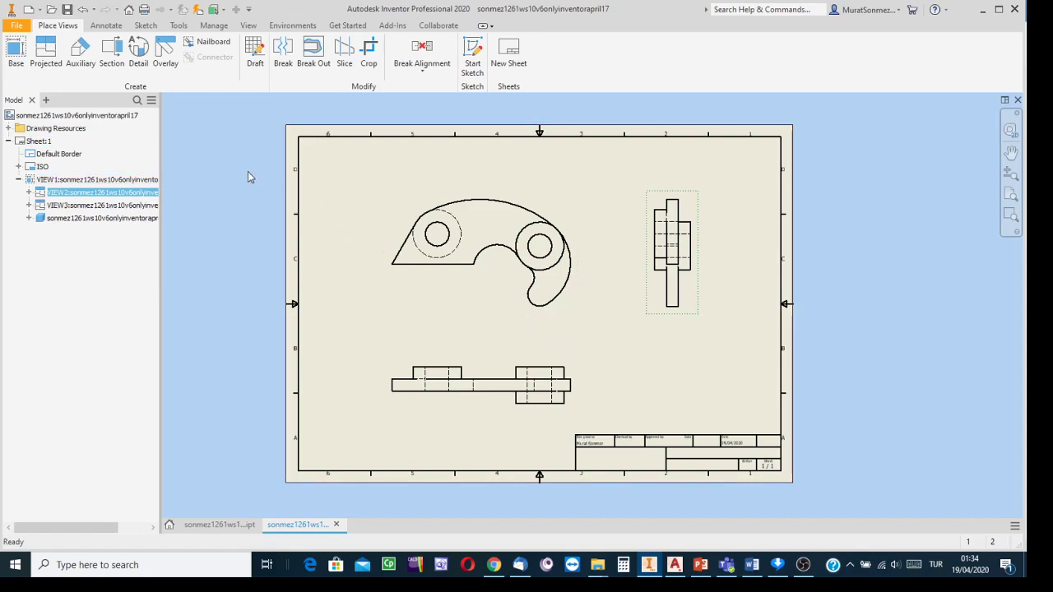
- Add center marks to the left and right holes in the base view
left_click(107, 28)
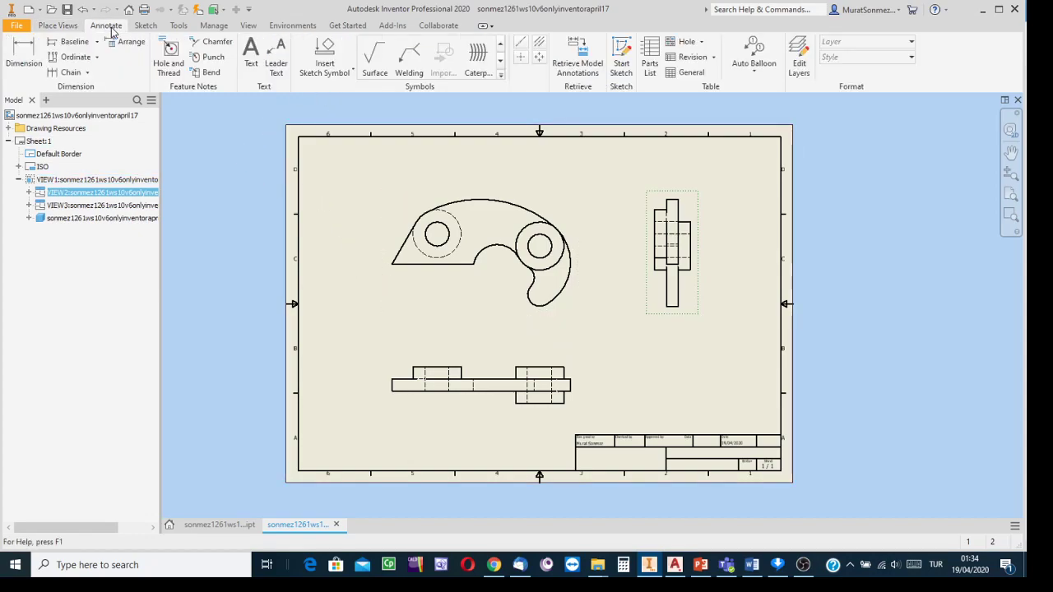
left_click(521, 57)
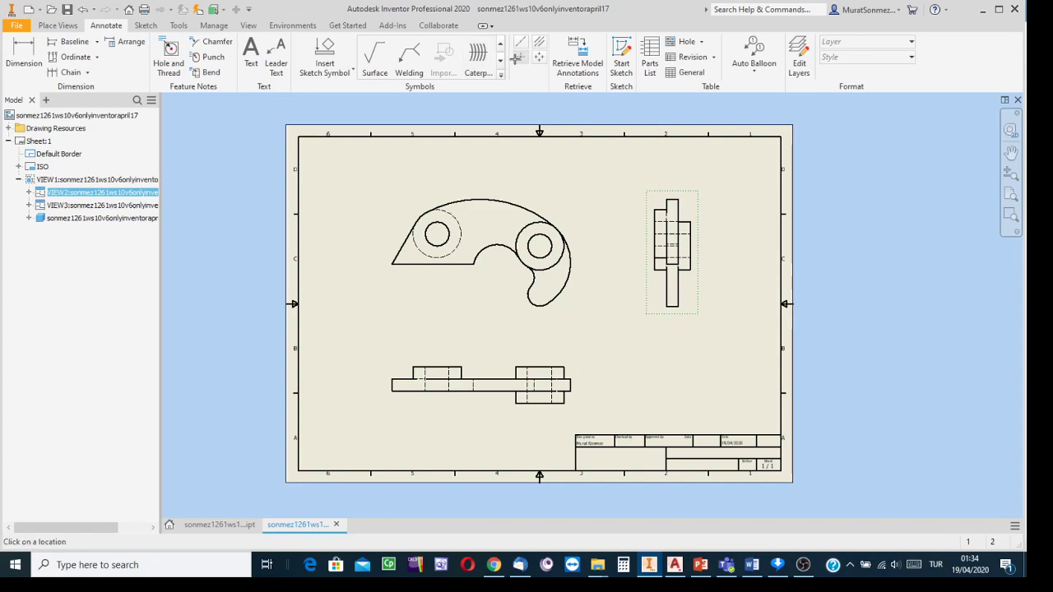
left_click(459, 222)
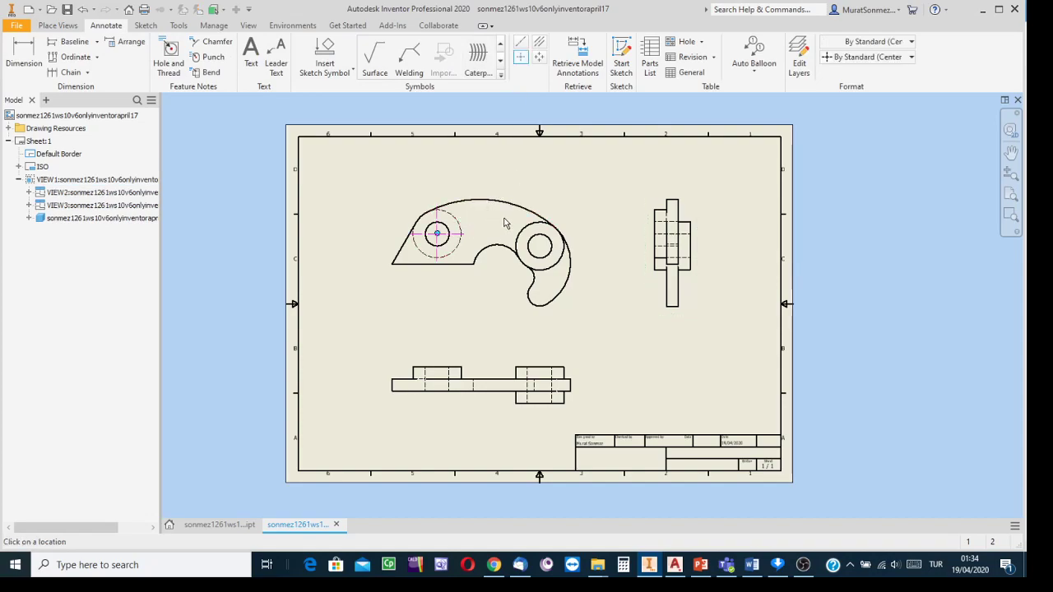
left_click(551, 230)
scroll(602, 233, "down", 3)
scroll(597, 236, "up", 5)
scroll(598, 237, "down", 1)
scroll(597, 236, "down", 2)
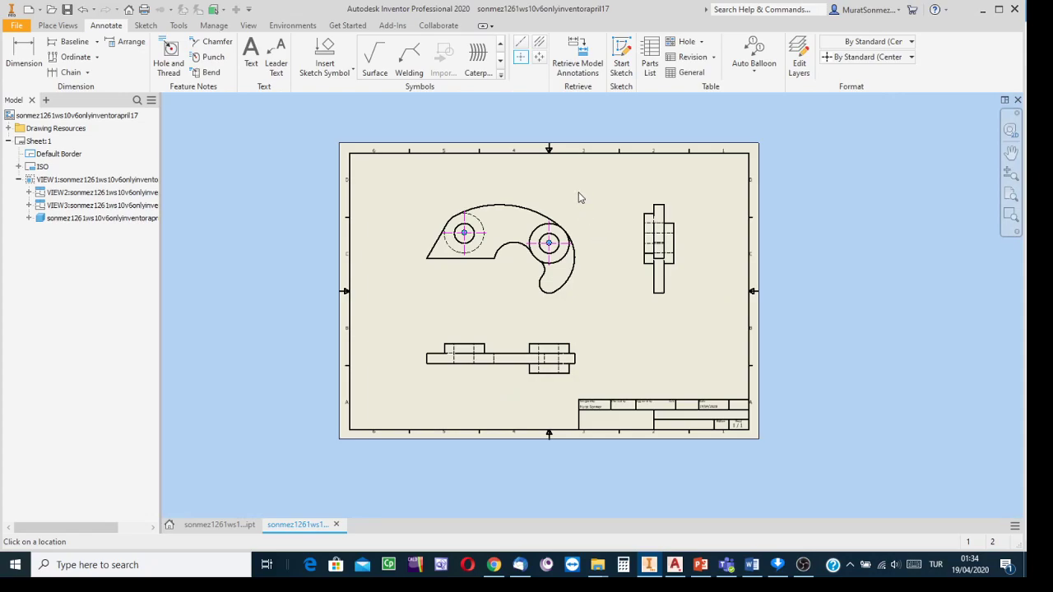
key("Escape")
- Pan the sheet to frame the views and start a centerline
scroll(505, 230, "up", 5)
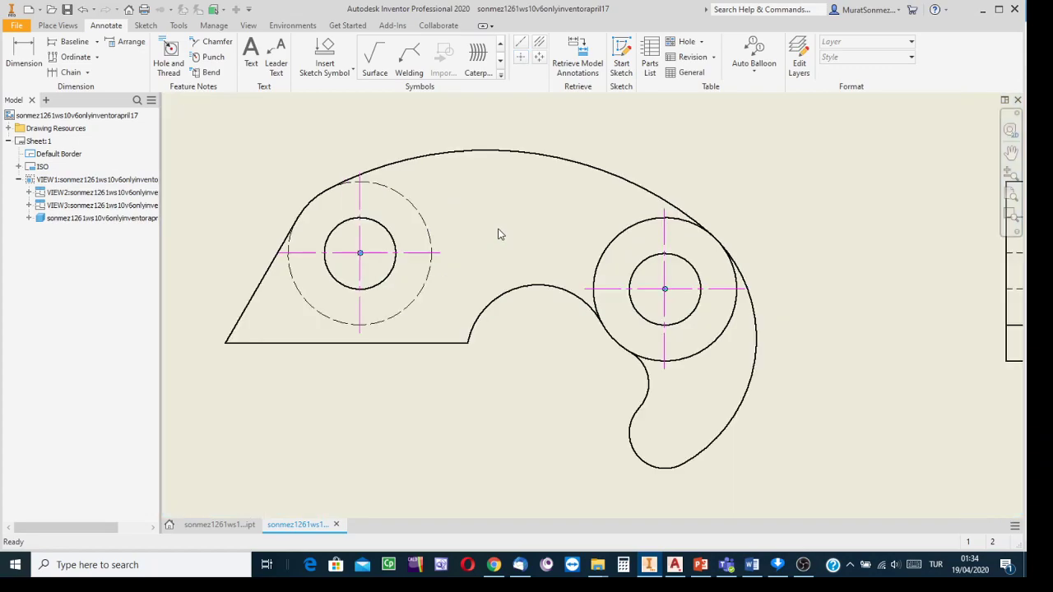
scroll(498, 235, "down", 3)
middle_click_drag(630, 197, 527, 134)
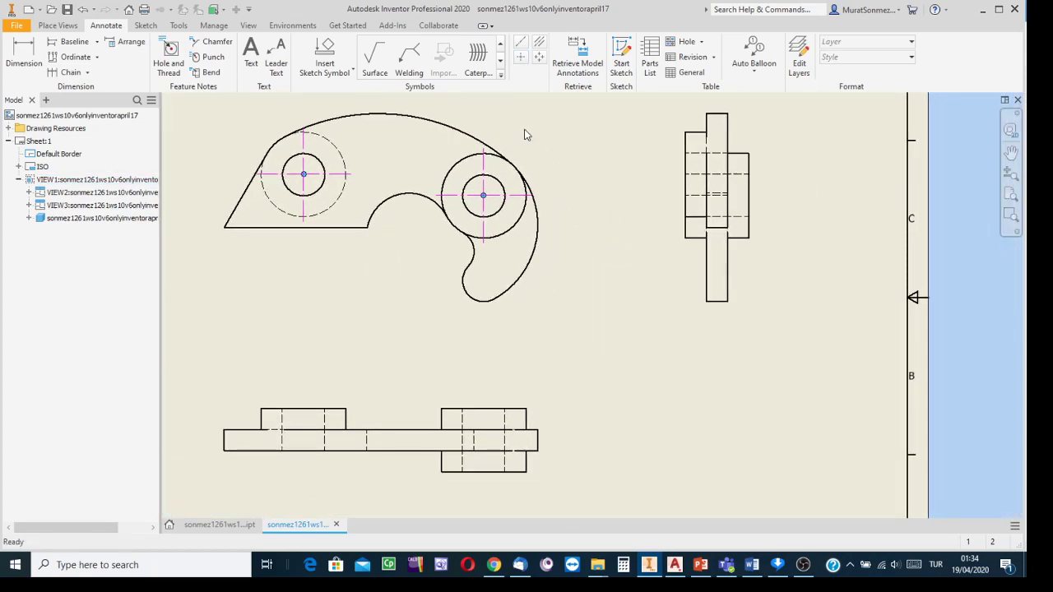
left_click(539, 48)
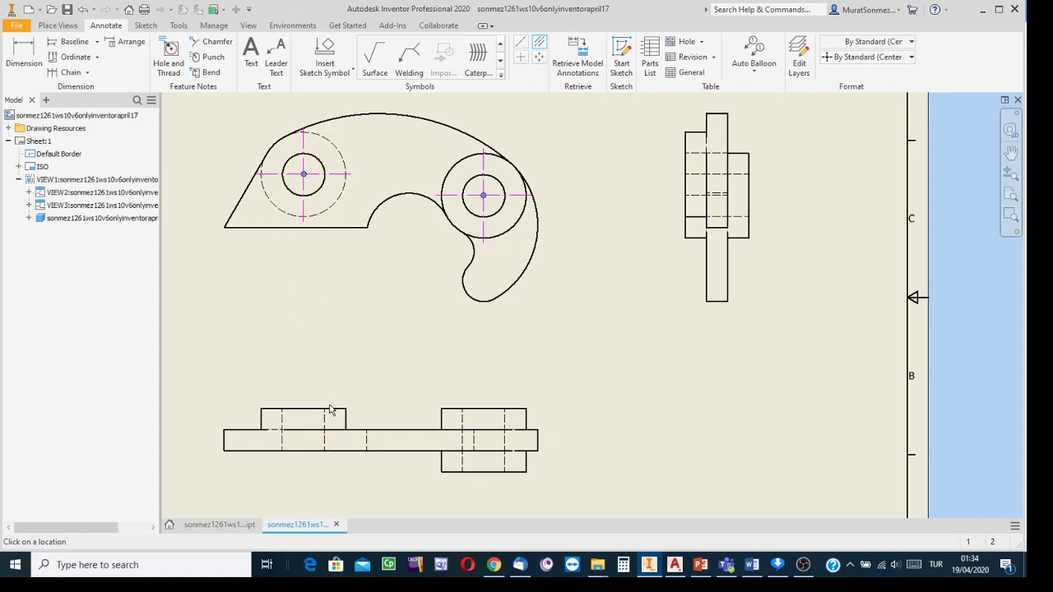
- Attempt a centerline between the bottom view's hidden lines, dismiss the error, and pan right
left_click(325, 429)
left_click(282, 429)
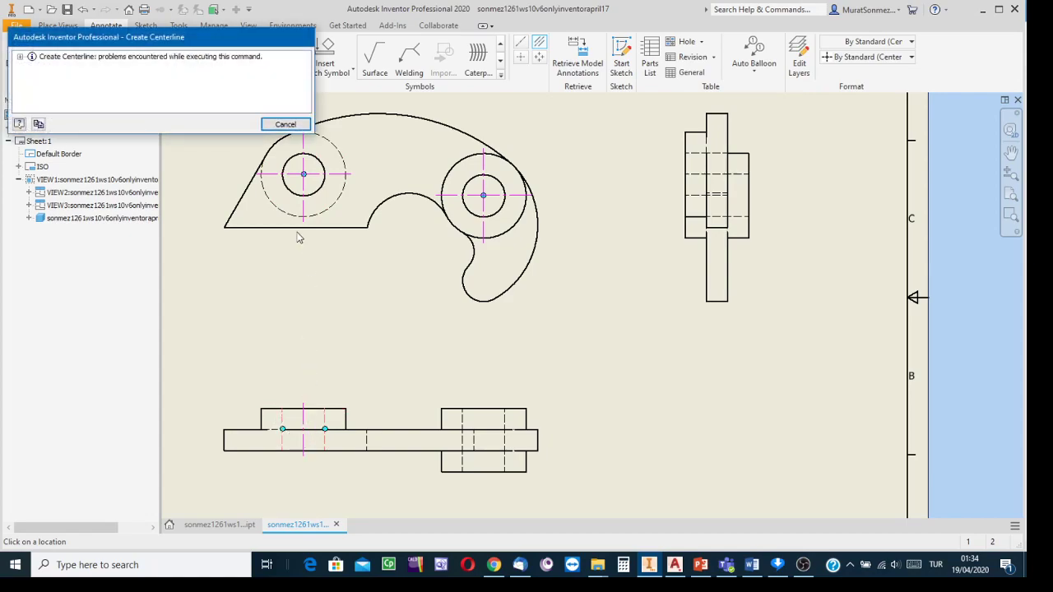
left_click(285, 125)
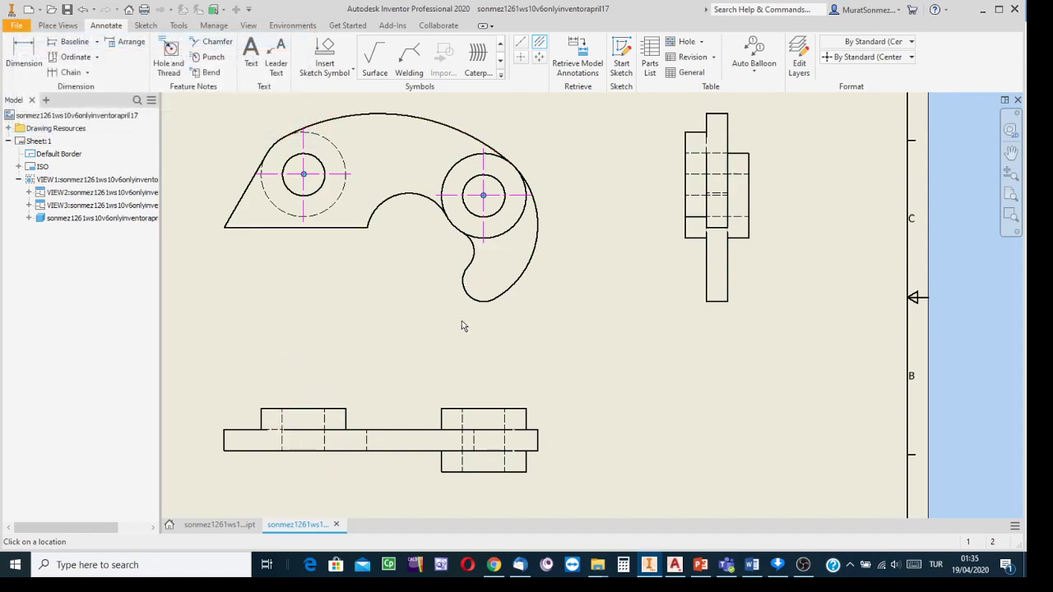
key("Escape")
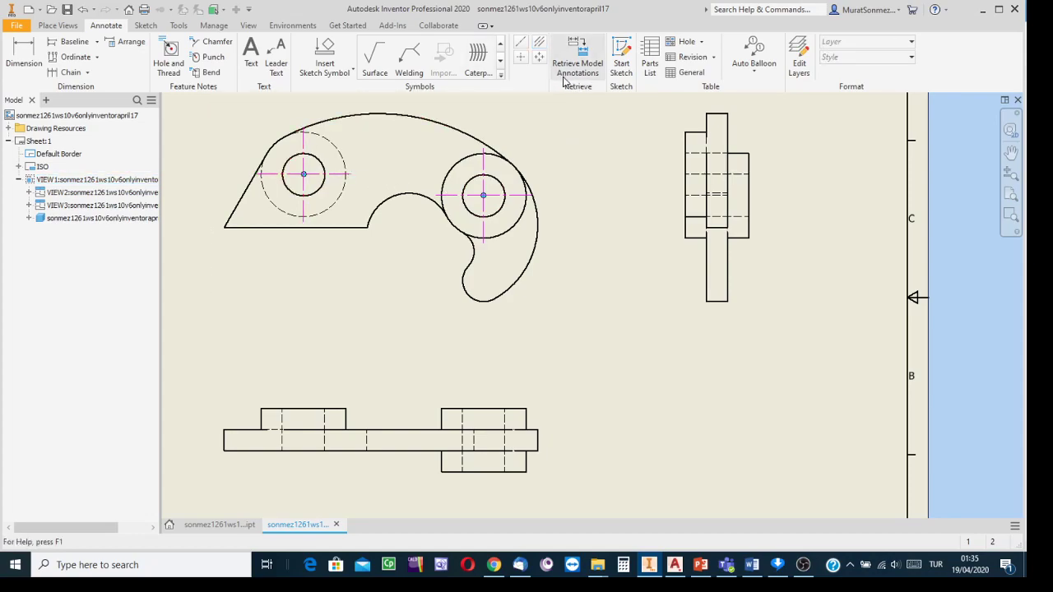
key("F2")
mouse_move(651, 198)
left_mouse_down()
mouse_move(790, 180)
mouse_move(773, 177)
left_mouse_up()
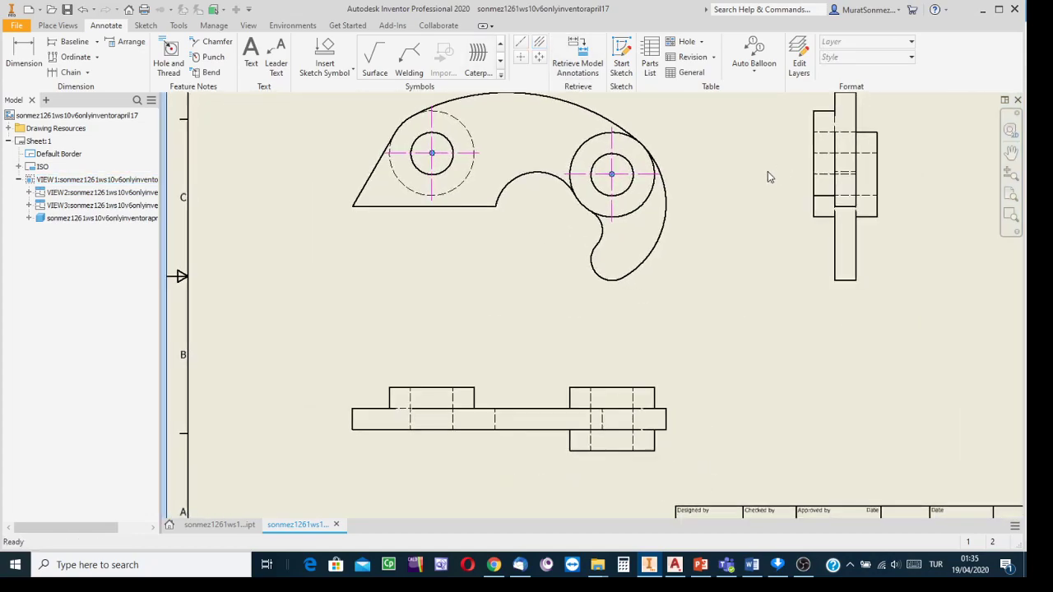
key("Escape")
- Try a Centerline Bisector on the right boss's hidden lines, dismiss the error, then view the part
left_click(539, 44)
left_click(590, 398)
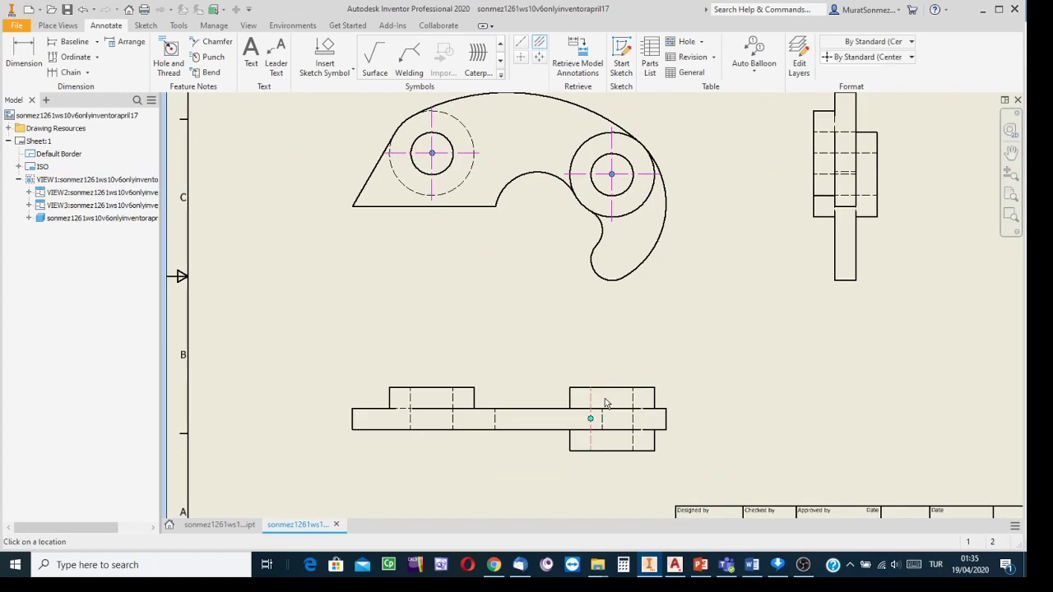
left_click(635, 400)
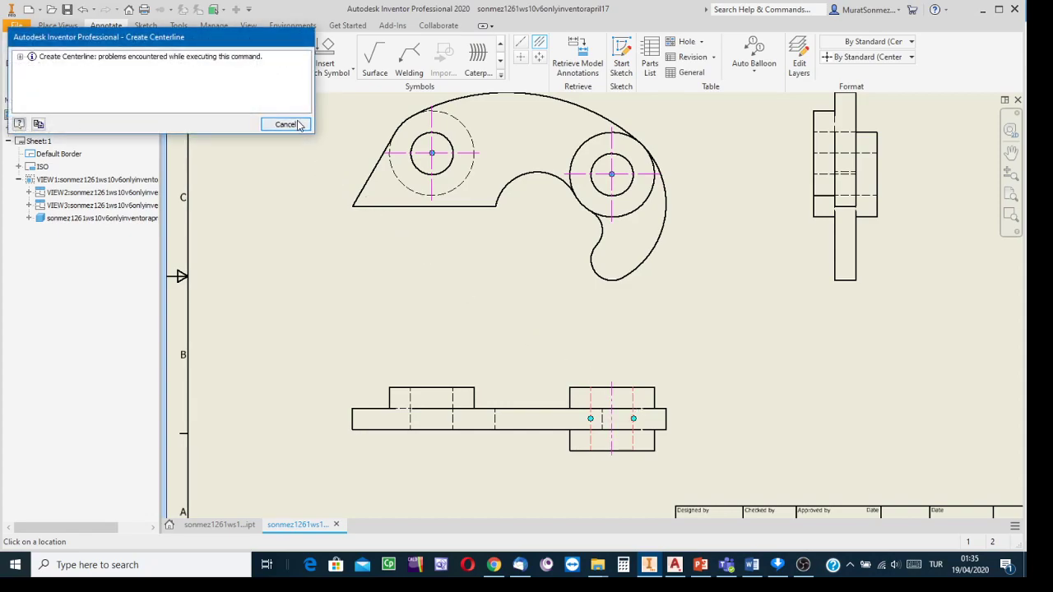
left_click(286, 125)
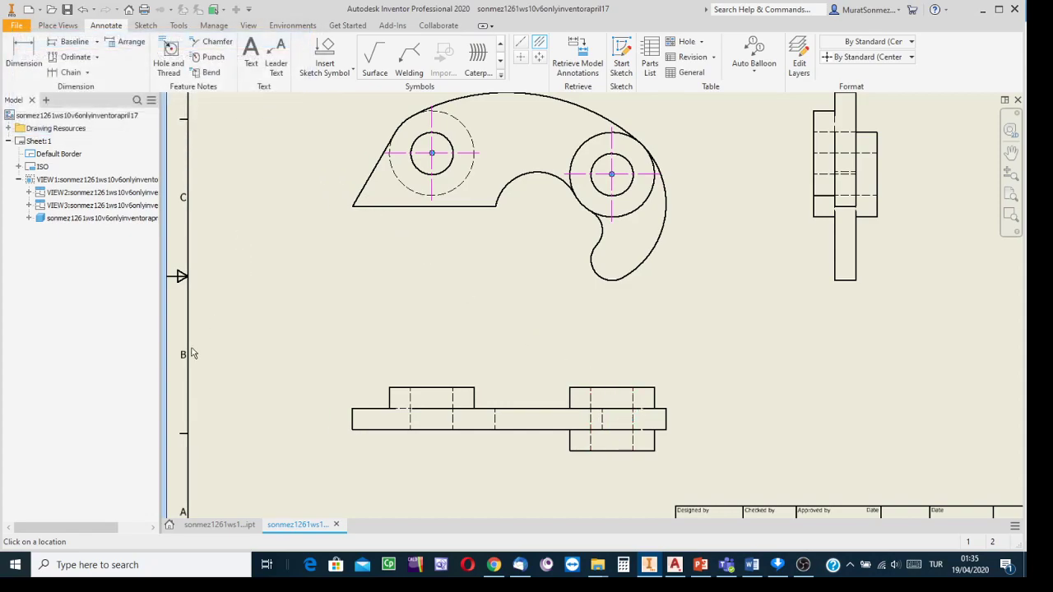
left_click(238, 527)
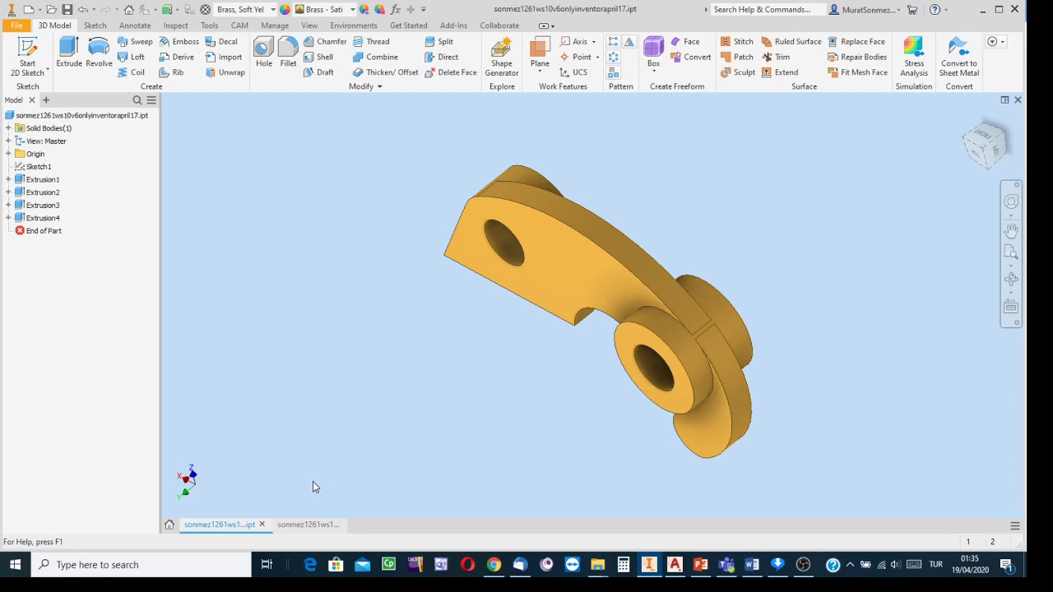
- Back on the drawing, retry a Centerline Bisector on the right boss's hidden lines and dismiss the error
left_click(307, 524)
mouse_move(527, 291)
middle_mouse_down()
mouse_move(416, 273)
mouse_move(406, 291)
middle_mouse_up()
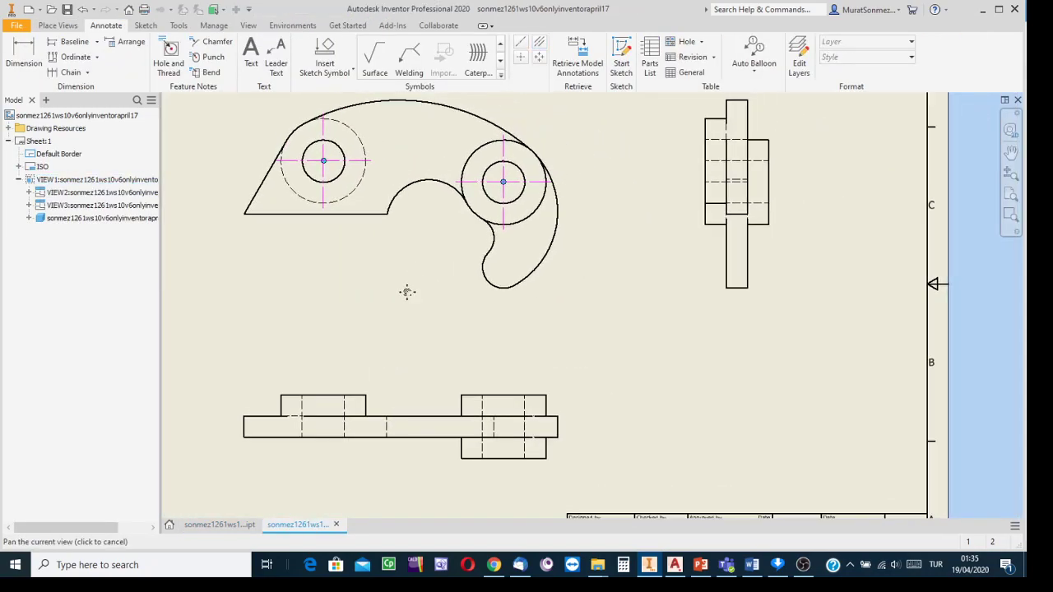
left_click(540, 43)
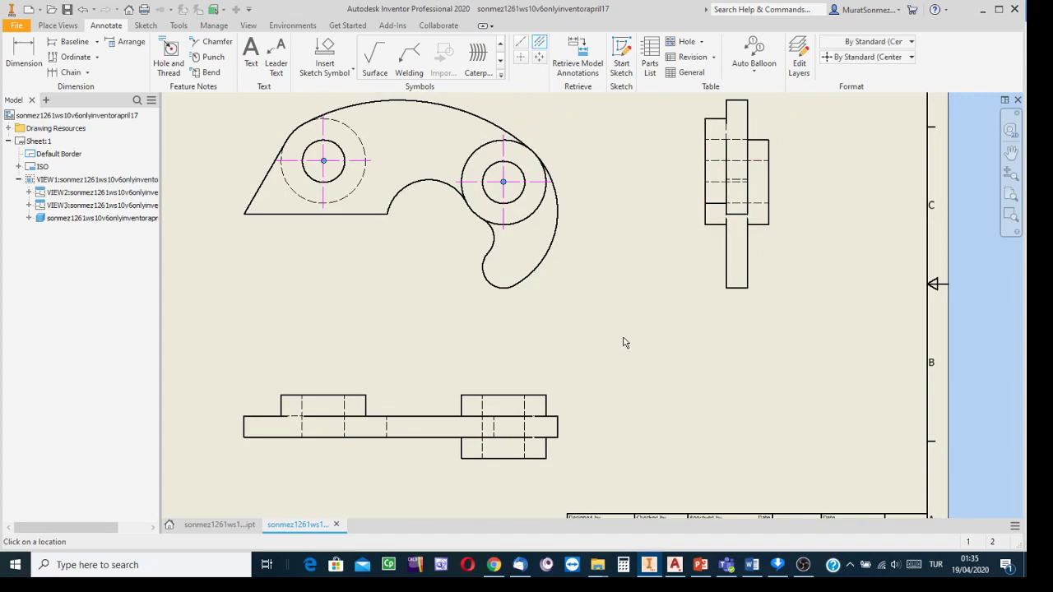
left_click(526, 410)
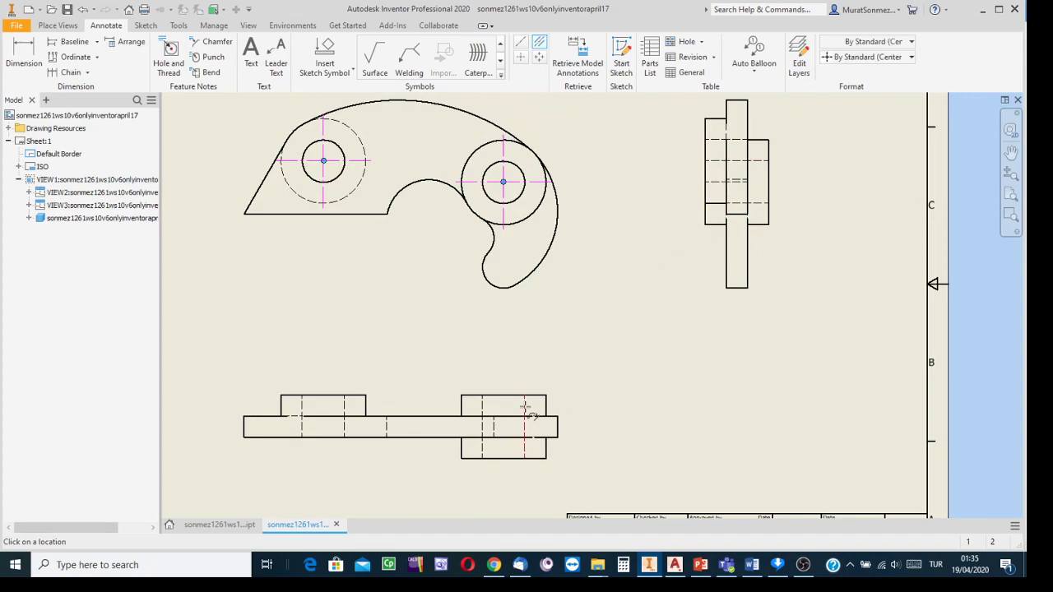
left_click(483, 409)
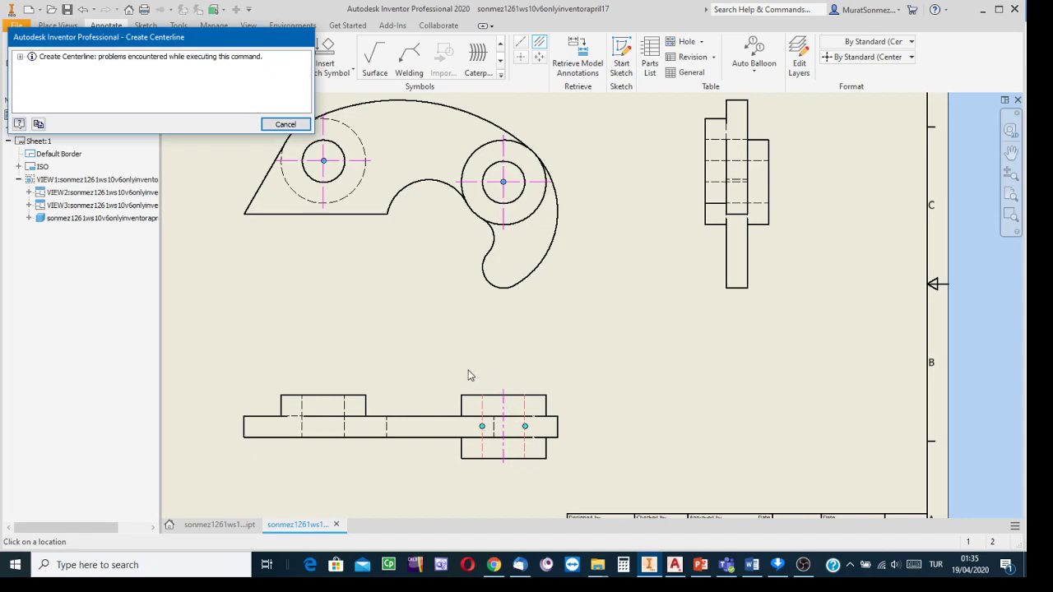
left_click(285, 125)
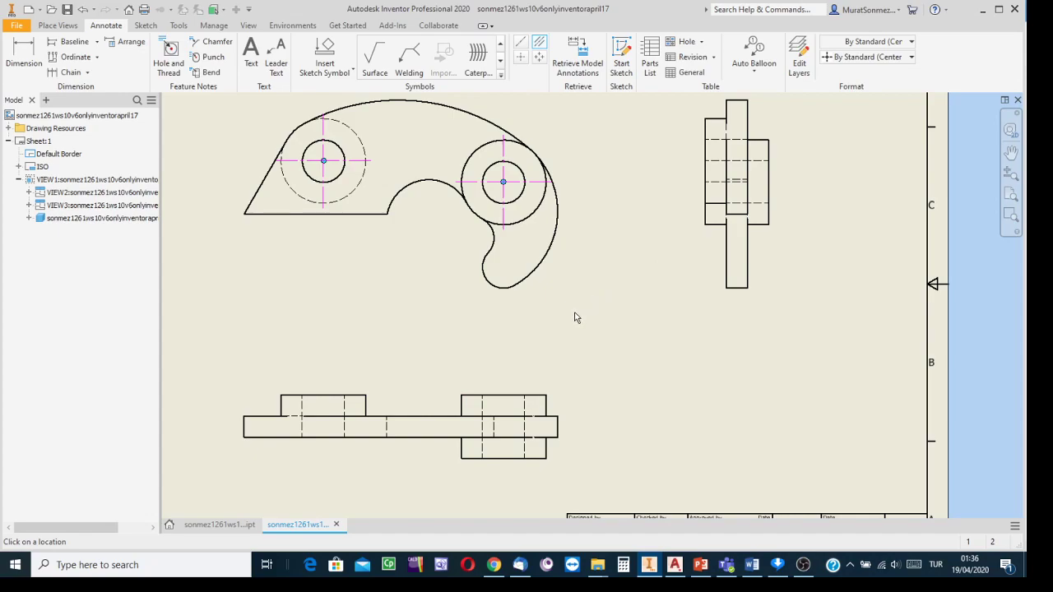
- Zoom and pan to show the whole drawing sheet
scroll(575, 314, "down", 3)
scroll(567, 329, "up", 5)
mouse_move(587, 314)
middle_mouse_down()
mouse_move(584, 306)
mouse_move(605, 316)
middle_mouse_up()
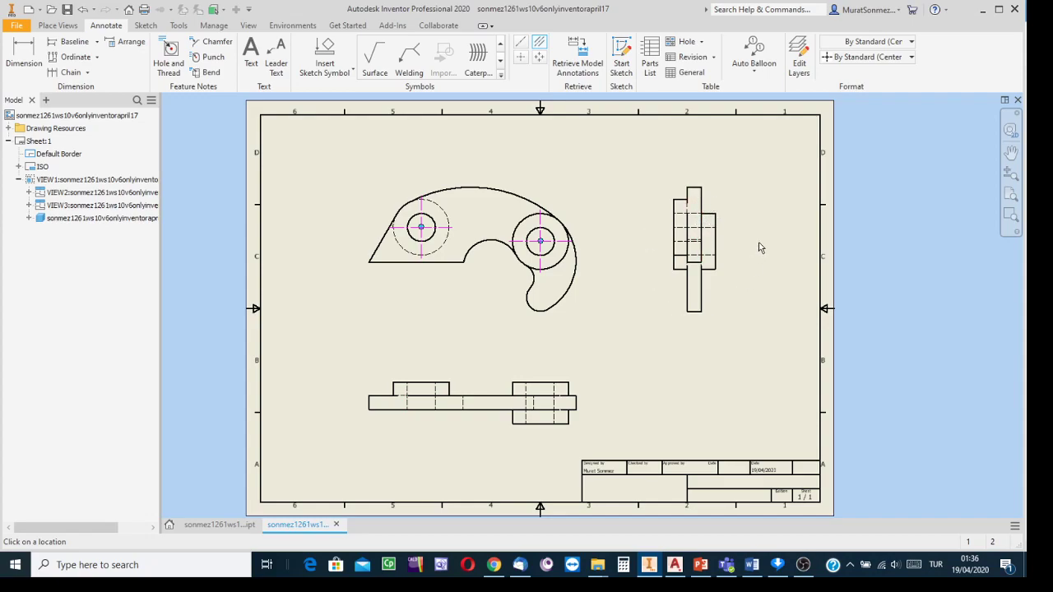
left_click(540, 45)
left_click(539, 56)
scroll(721, 238, "down", 3)
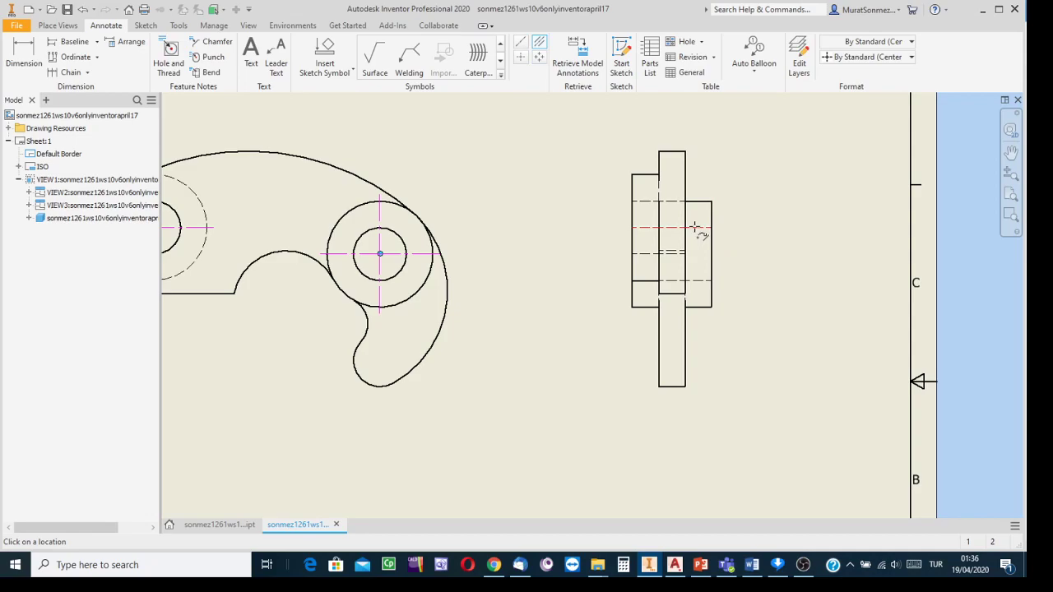
left_click(696, 228)
left_click(699, 281)
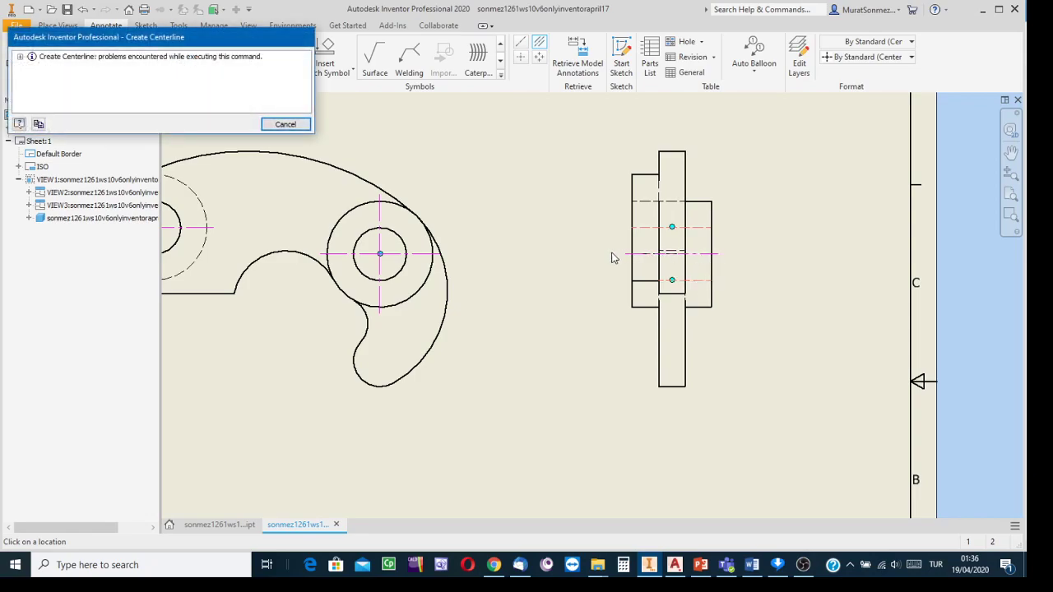
left_click(285, 126)
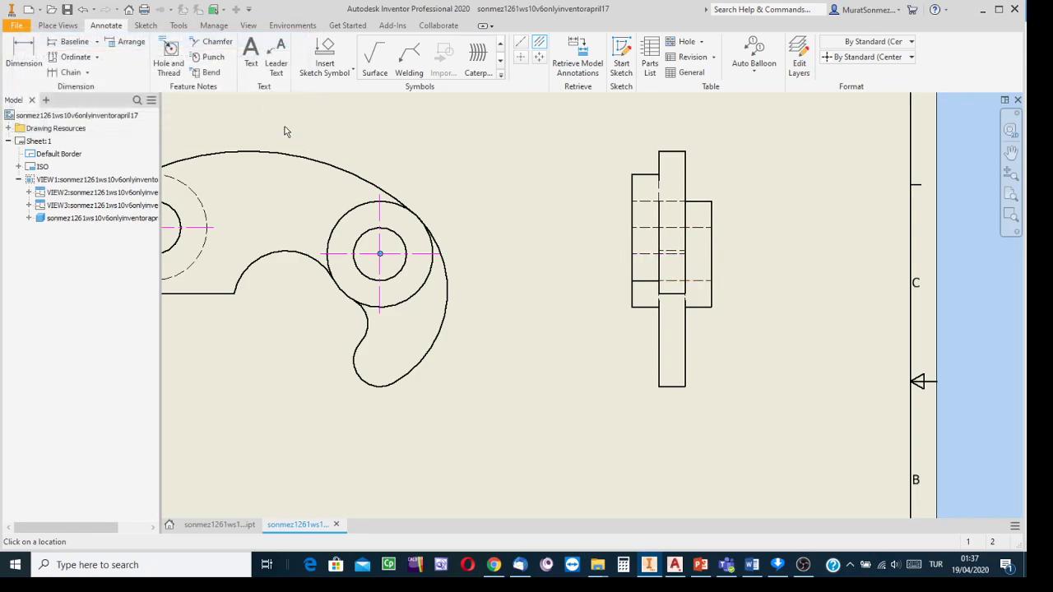
scroll(553, 313, "down", 3)
mouse_move(546, 306)
middle_mouse_down()
mouse_move(639, 225)
mouse_move(642, 255)
middle_mouse_up()
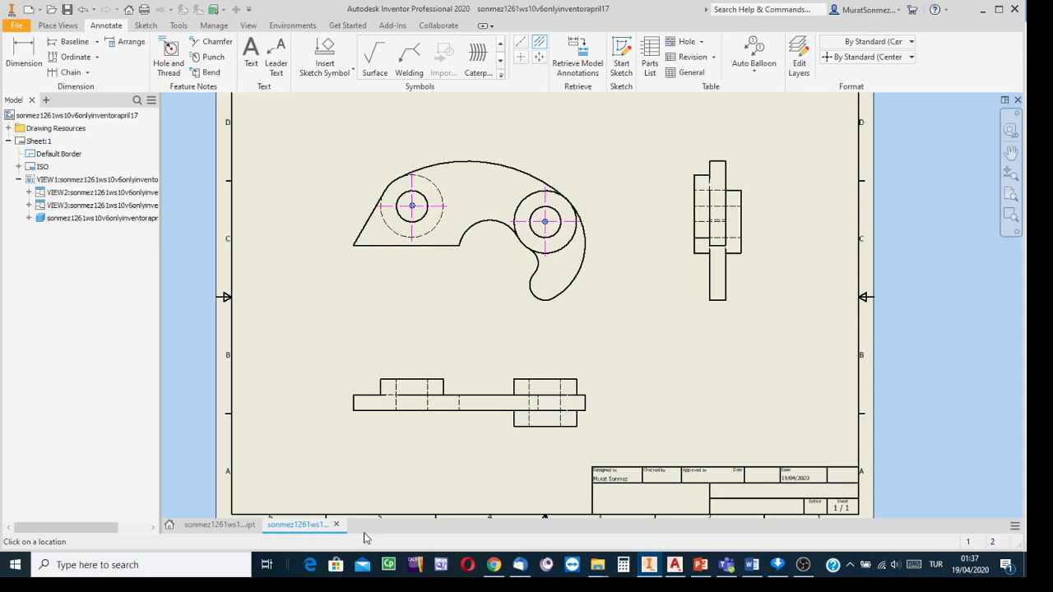
left_click(210, 525)
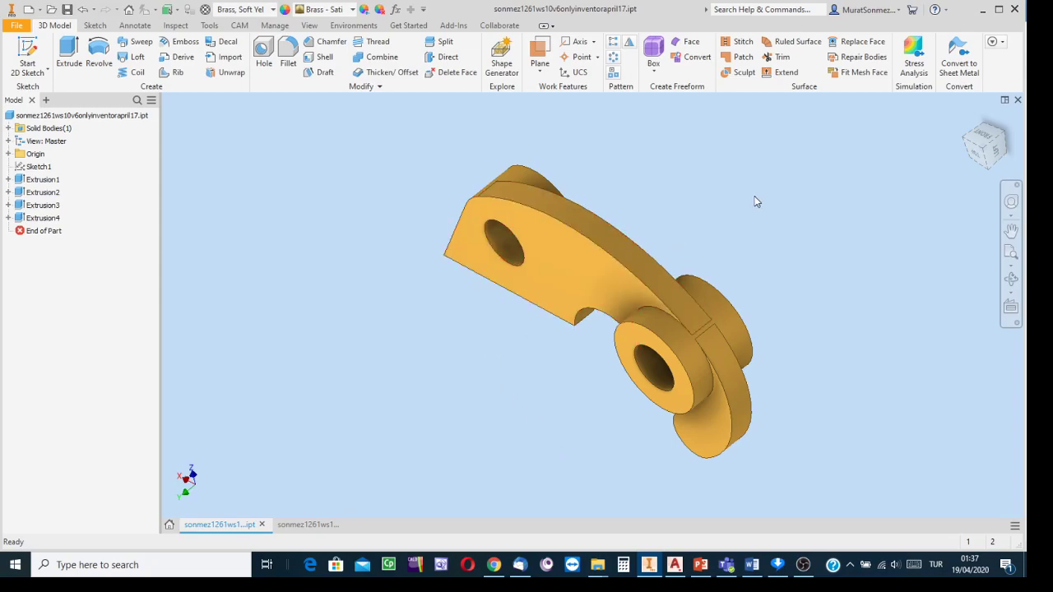
left_click(303, 525)
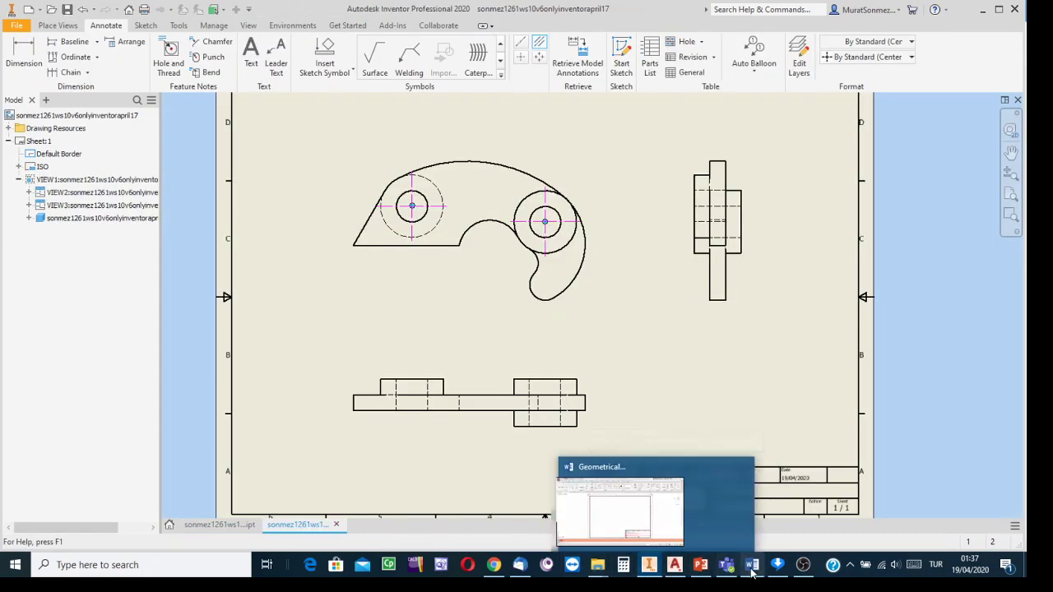
- In OBS Studio, turn off visibility of the Display Capture 2 source
left_click(804, 565)
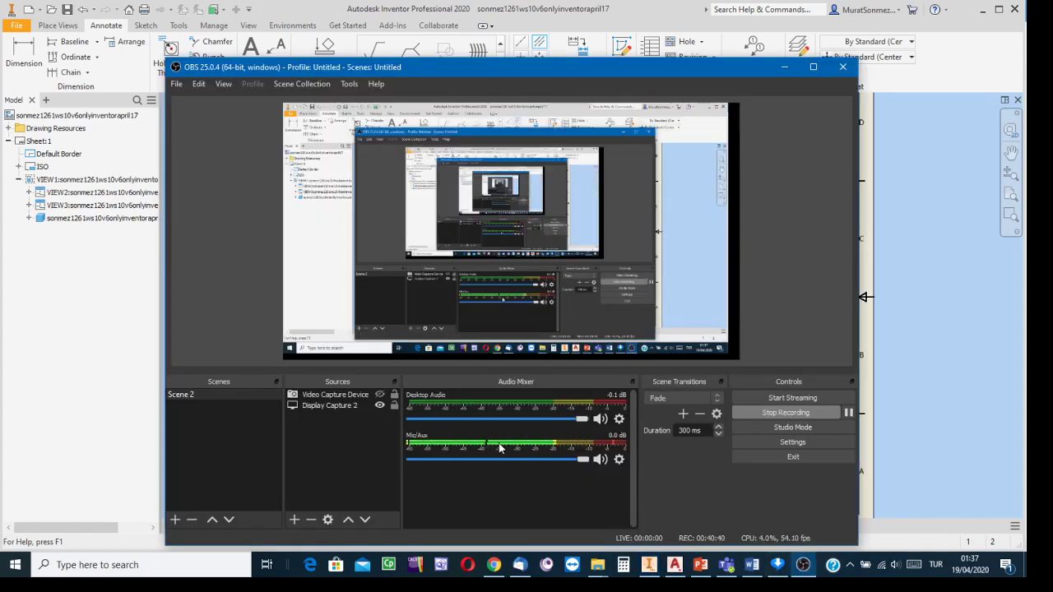
left_click(379, 406)
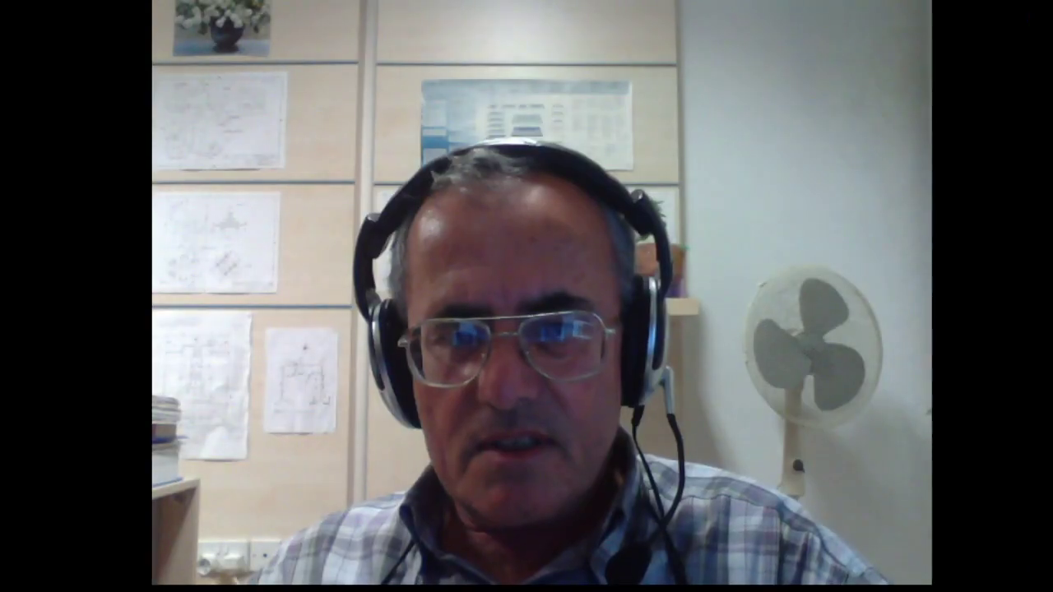